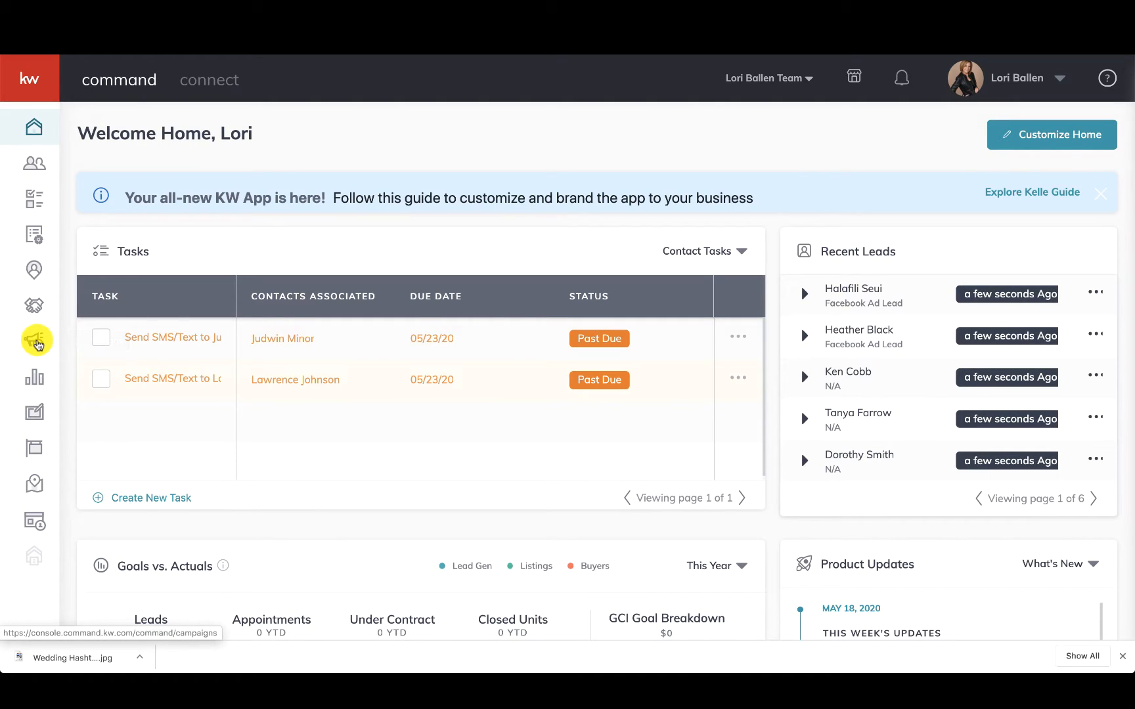
# Start a new paid social ad campaign from the Campaigns section
pyautogui.click(36, 342)
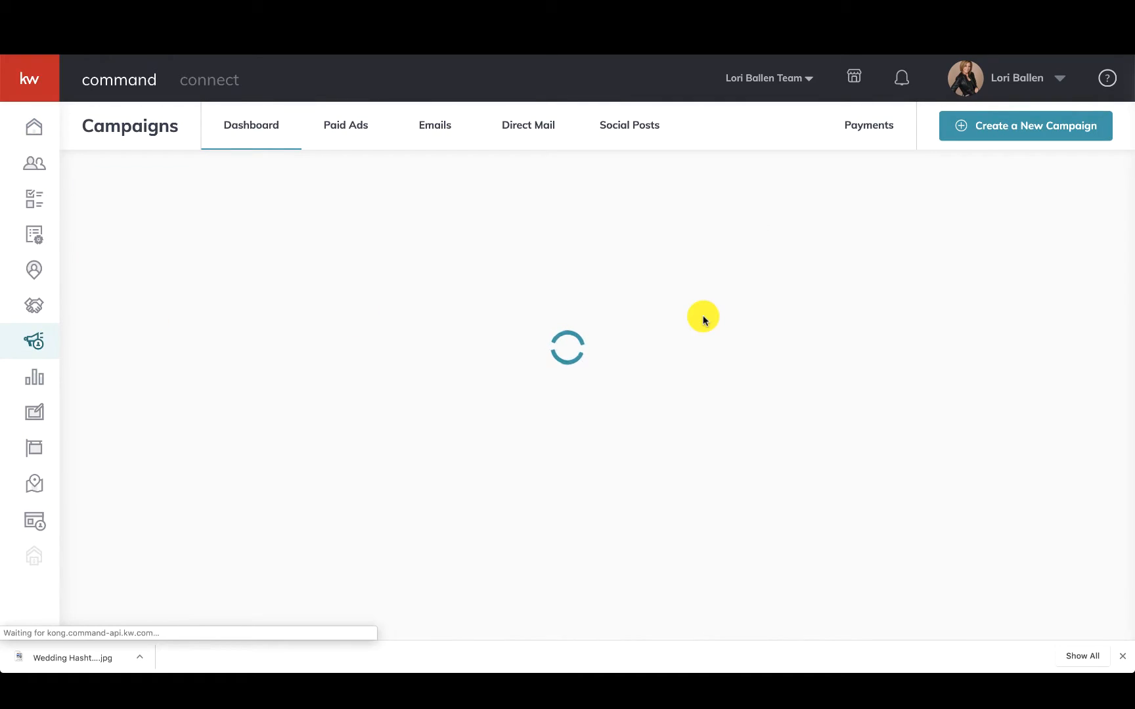
pyautogui.click(1008, 127)
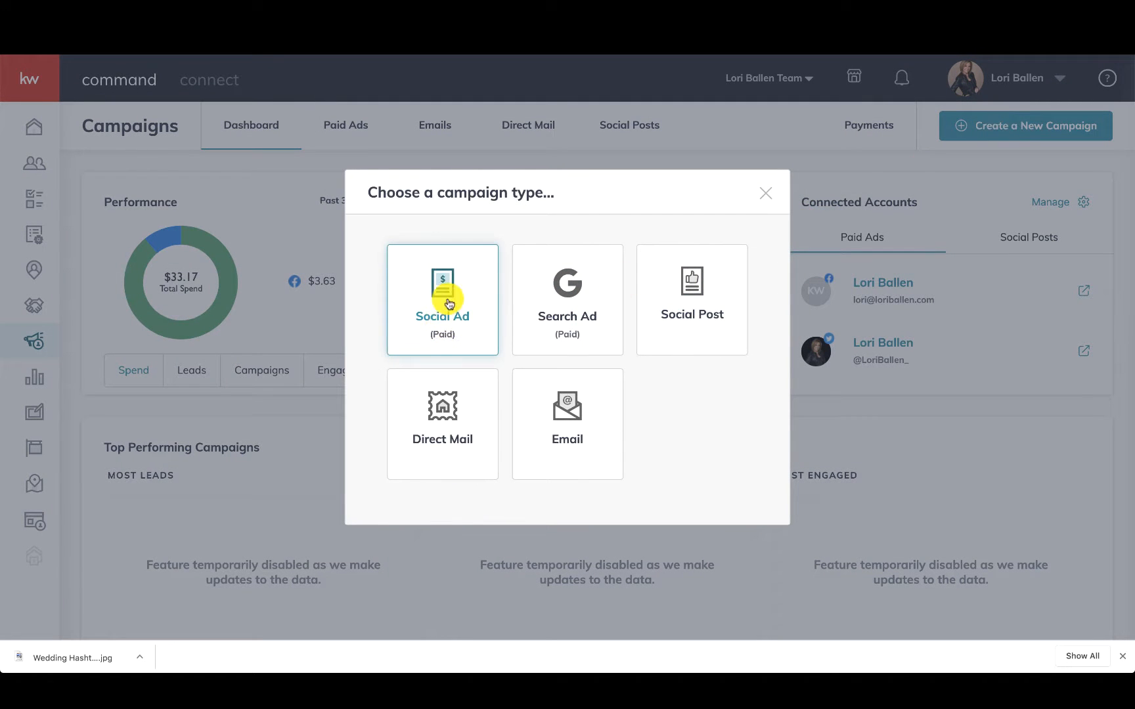
pyautogui.click(439, 287)
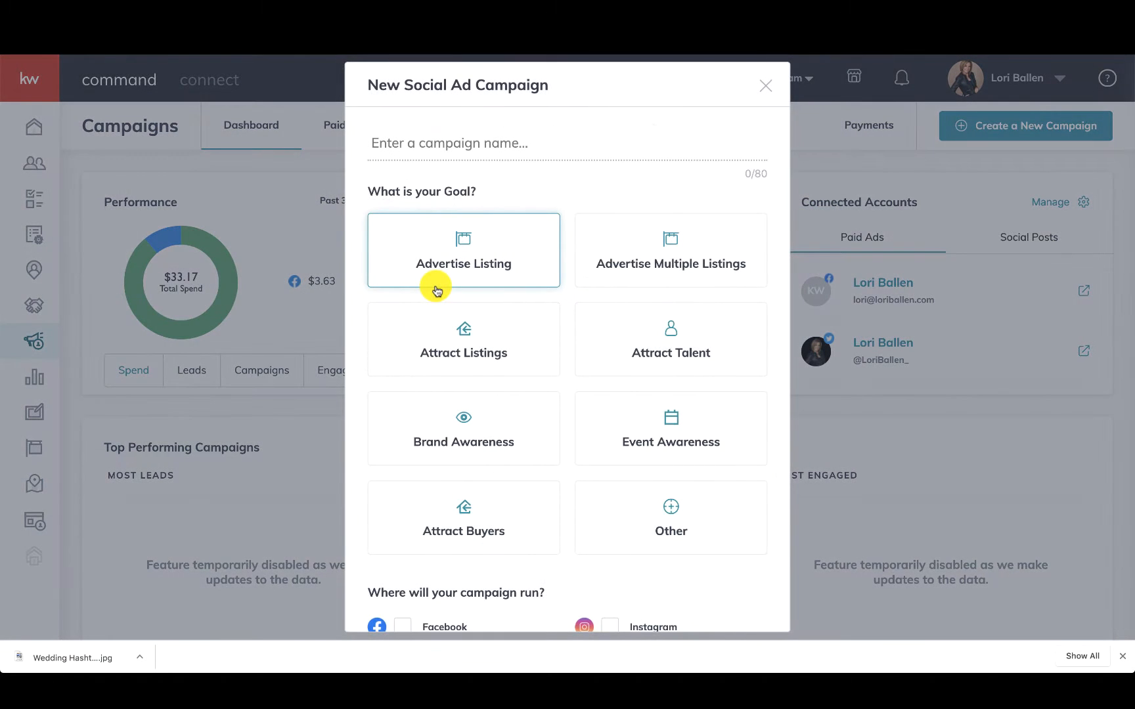
# Name the new social ad campaign "Summerlin Low Prices"
pyautogui.click(447, 136)
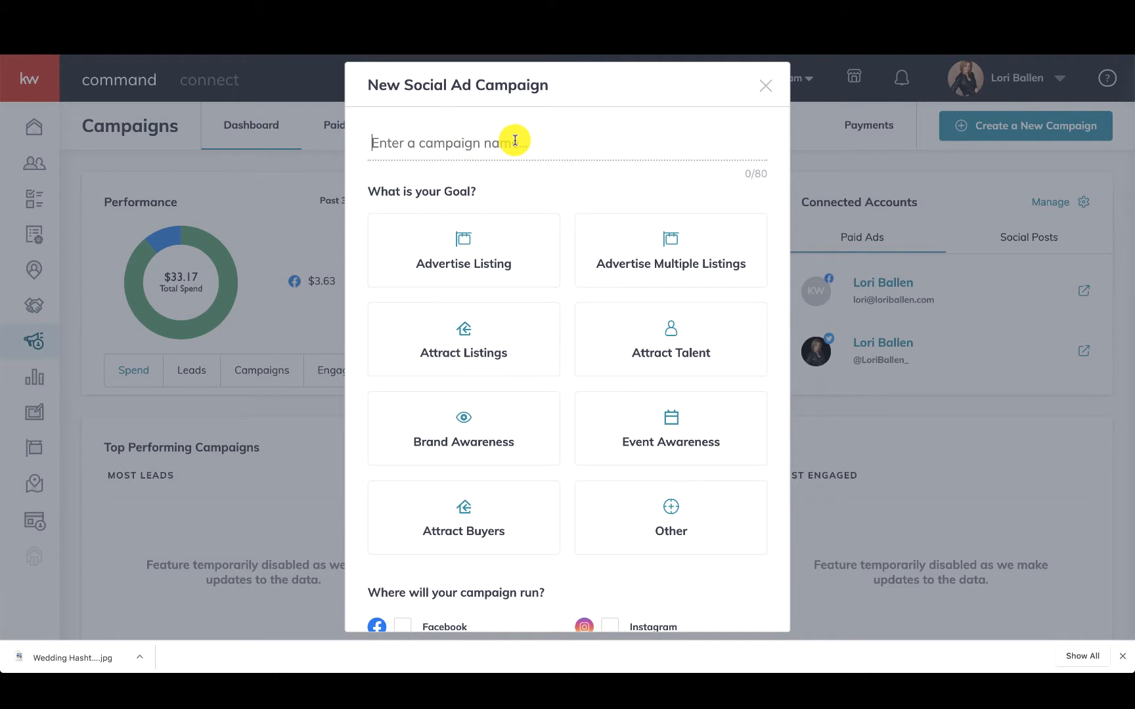
pyautogui.write('Summerlin ')
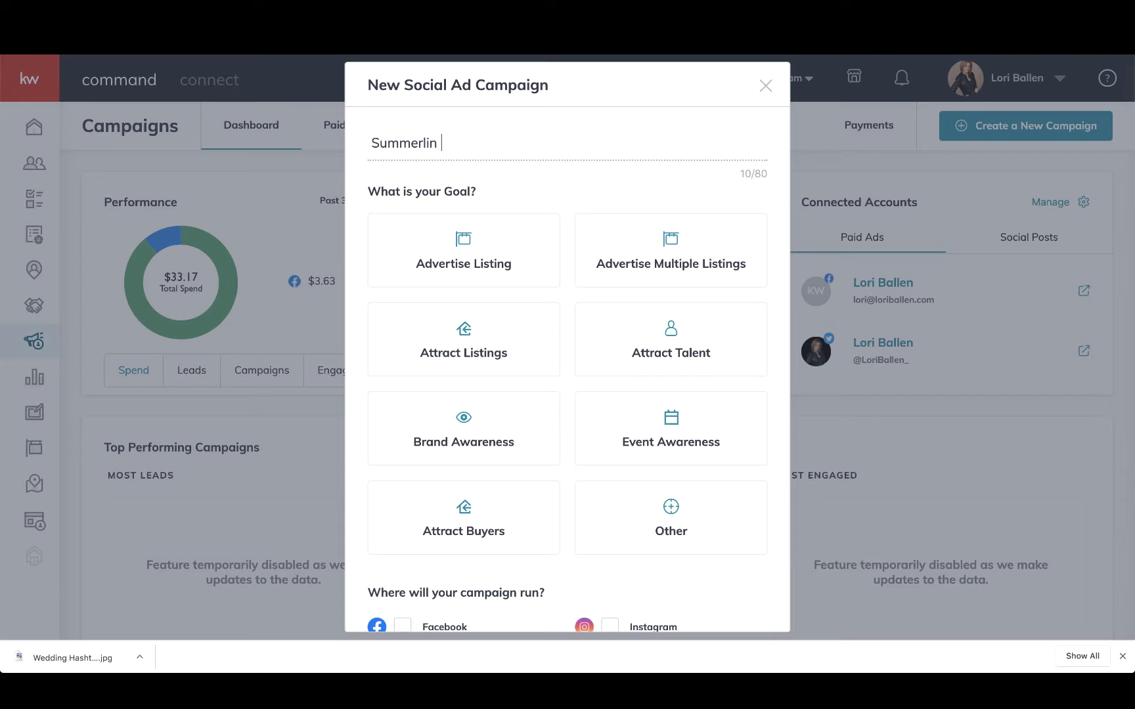
pyautogui.write('Low Prices')
pyautogui.scroll(-1, 538, 168)
pyautogui.scroll(1, 537, 169)
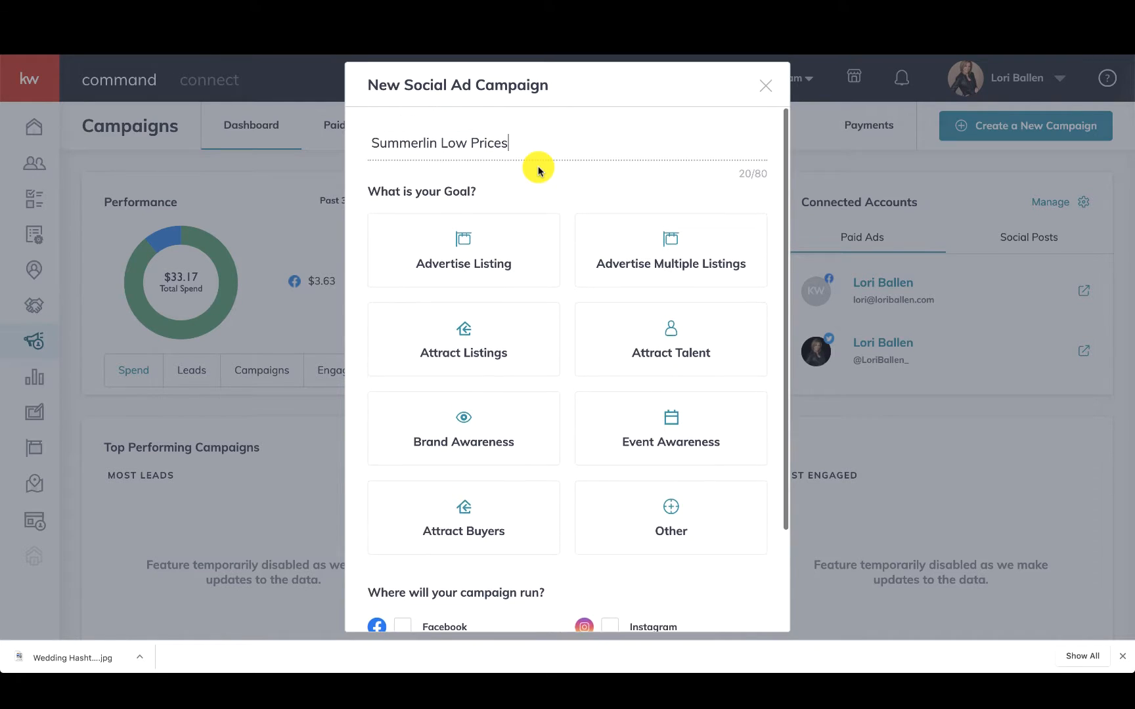
# Choose Attract Buyers as the campaign goal with Facebook as the placement, and proceed to the campaign setup
pyautogui.scroll(-2, 510, 174)
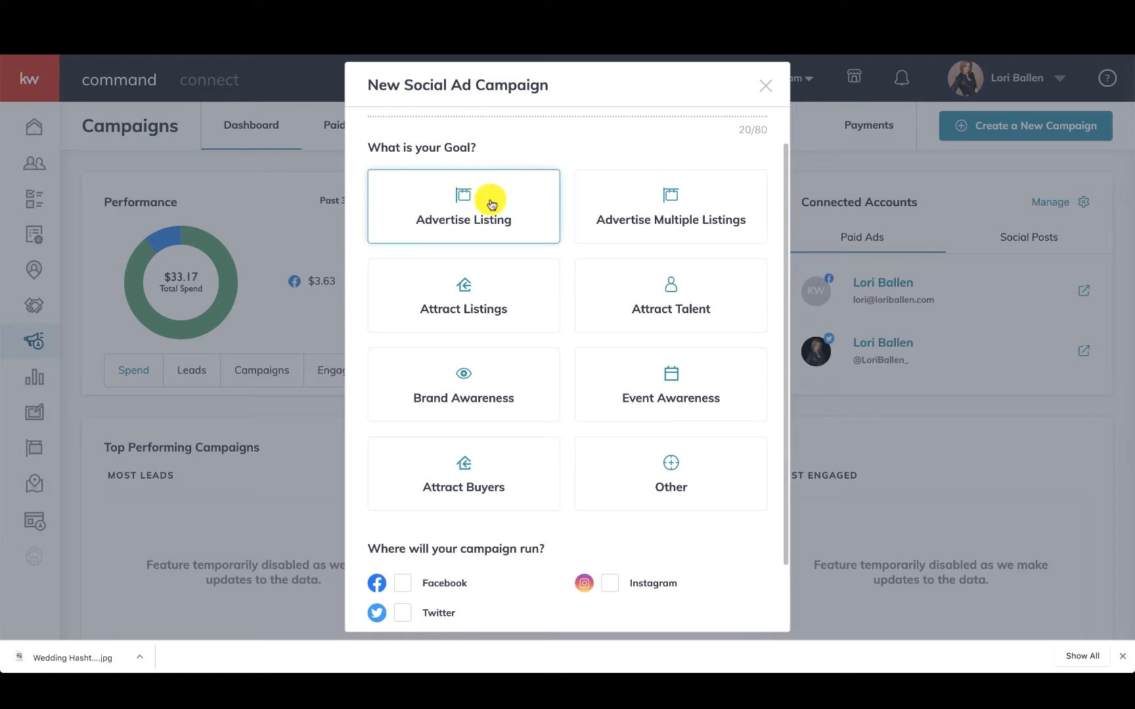
pyautogui.scroll(-1, 533, 182)
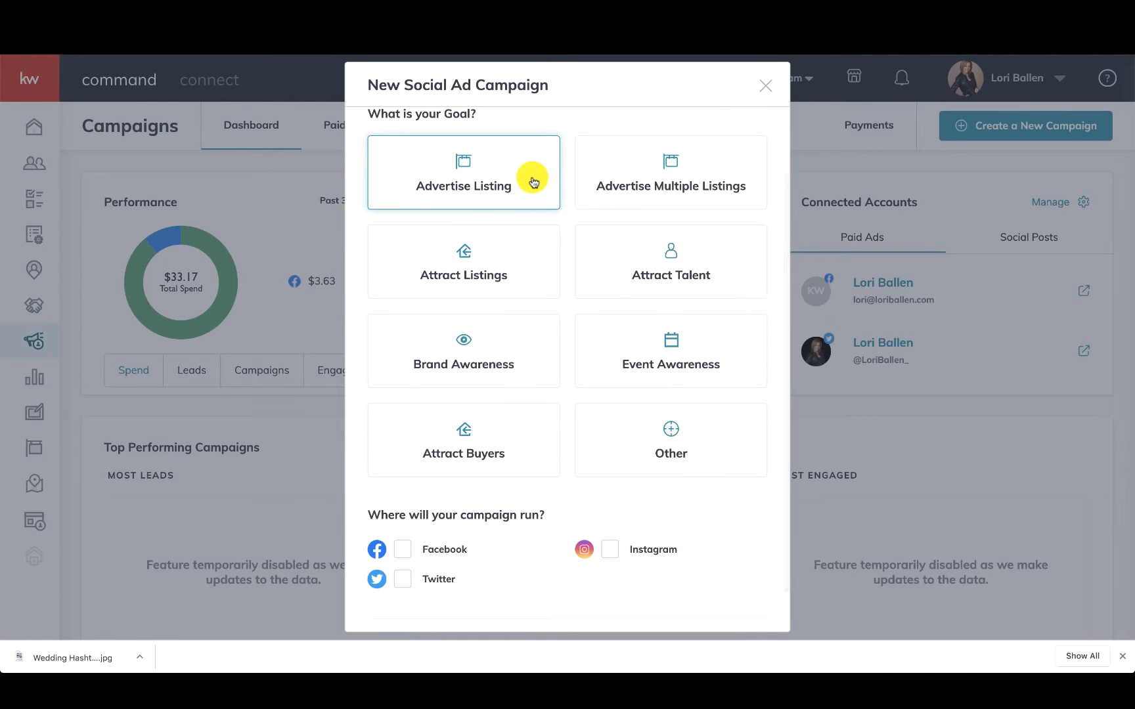
pyautogui.scroll(-2, 532, 178)
pyautogui.click(470, 387)
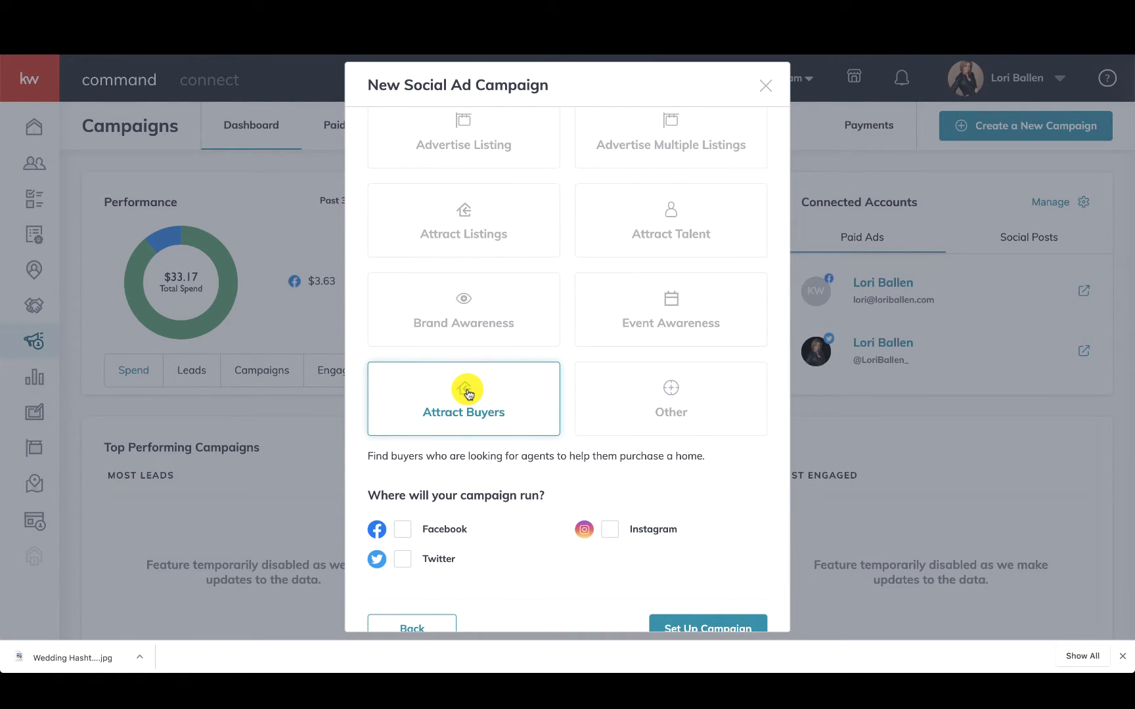
pyautogui.scroll(-1, 469, 393)
pyautogui.scroll(-1, 414, 476)
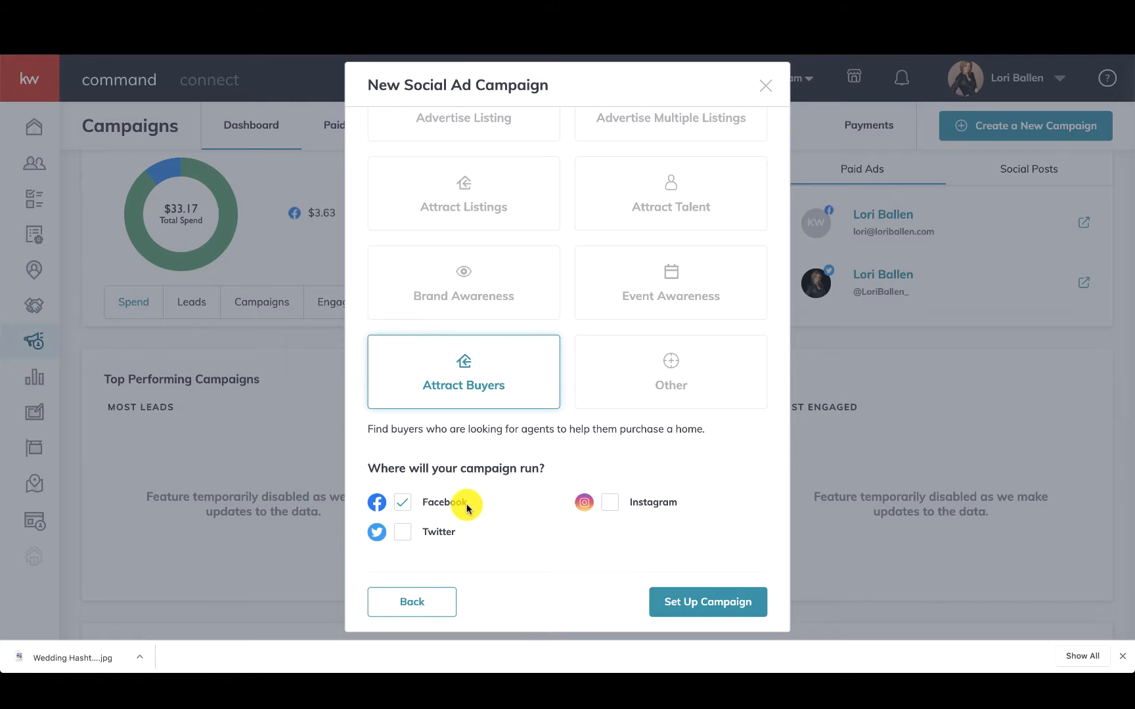
pyautogui.click(716, 608)
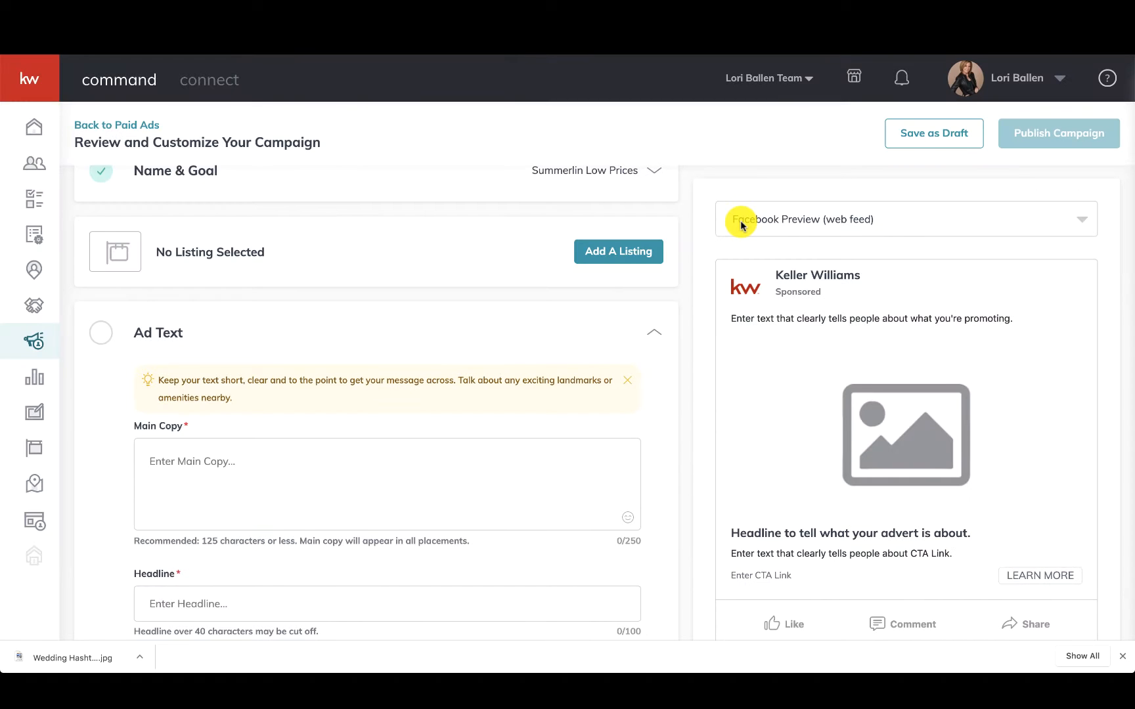
# Enter "Main" as trial text in the ad's main copy
pyautogui.scroll(3, 441, 290)
pyautogui.scroll(-1, 441, 290)
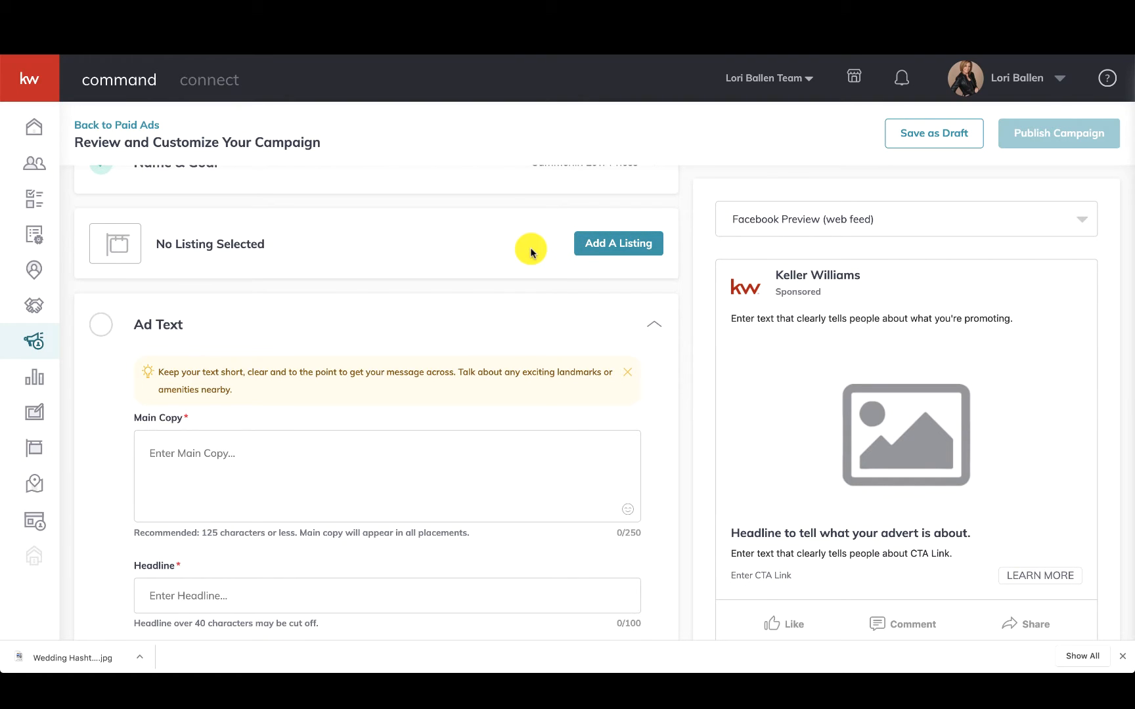
pyautogui.scroll(-1, 530, 249)
pyautogui.scroll(-1, 230, 275)
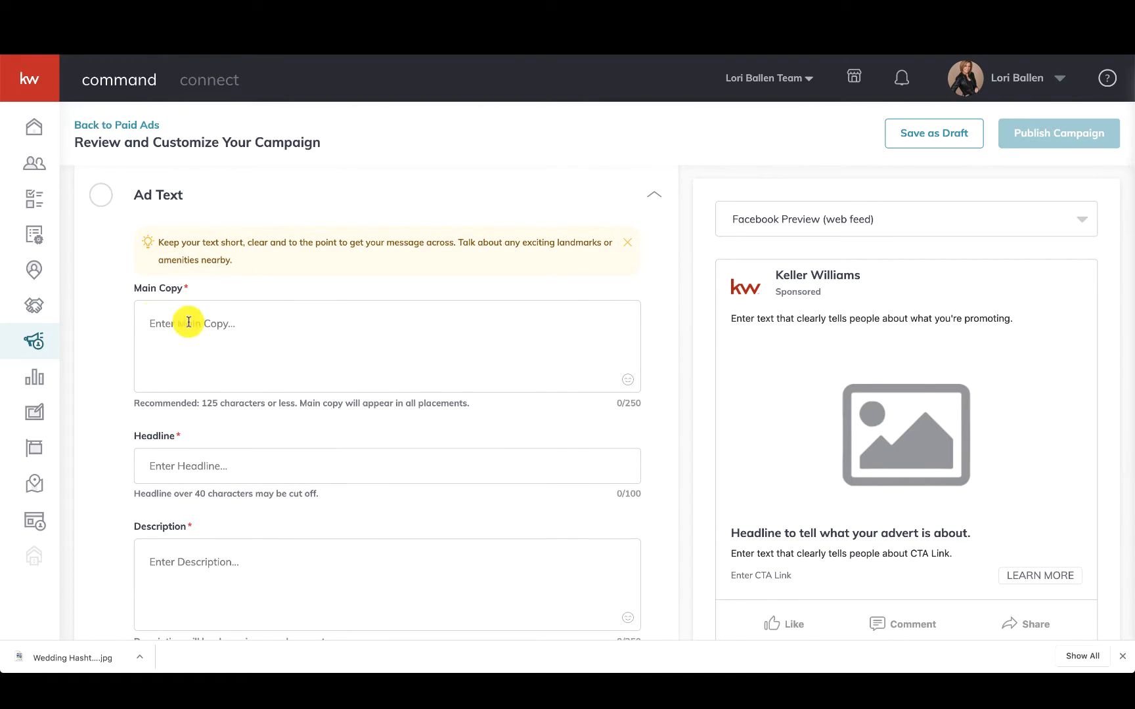
pyautogui.click(301, 324)
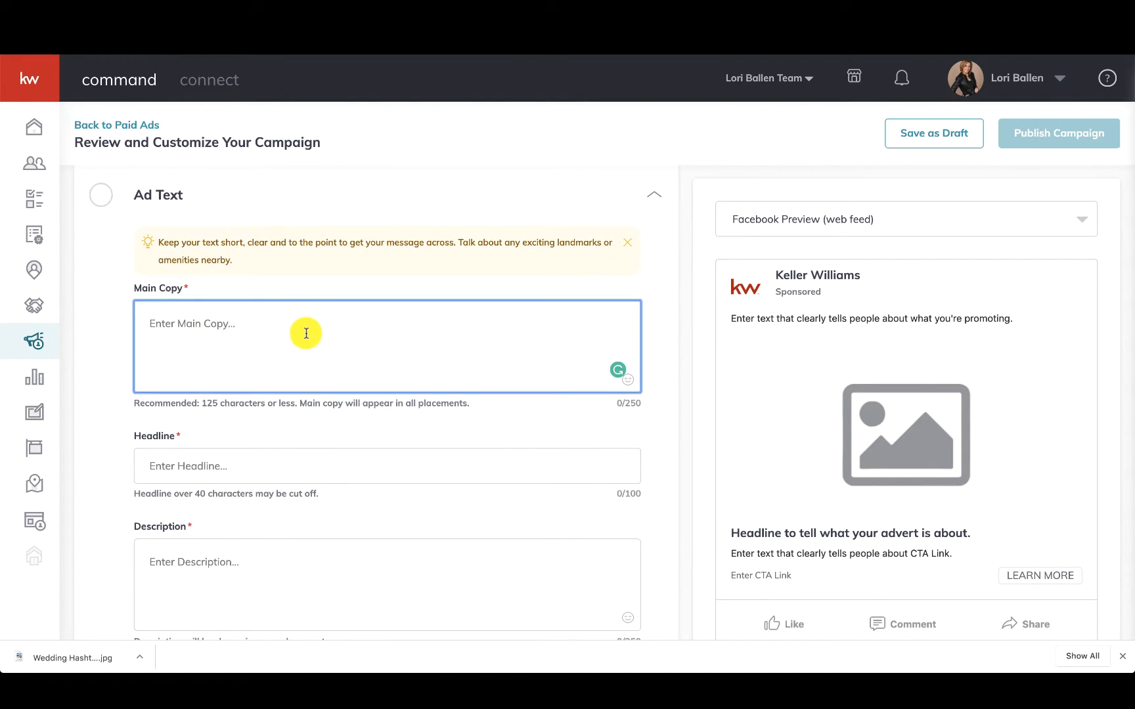
pyautogui.write('Main')
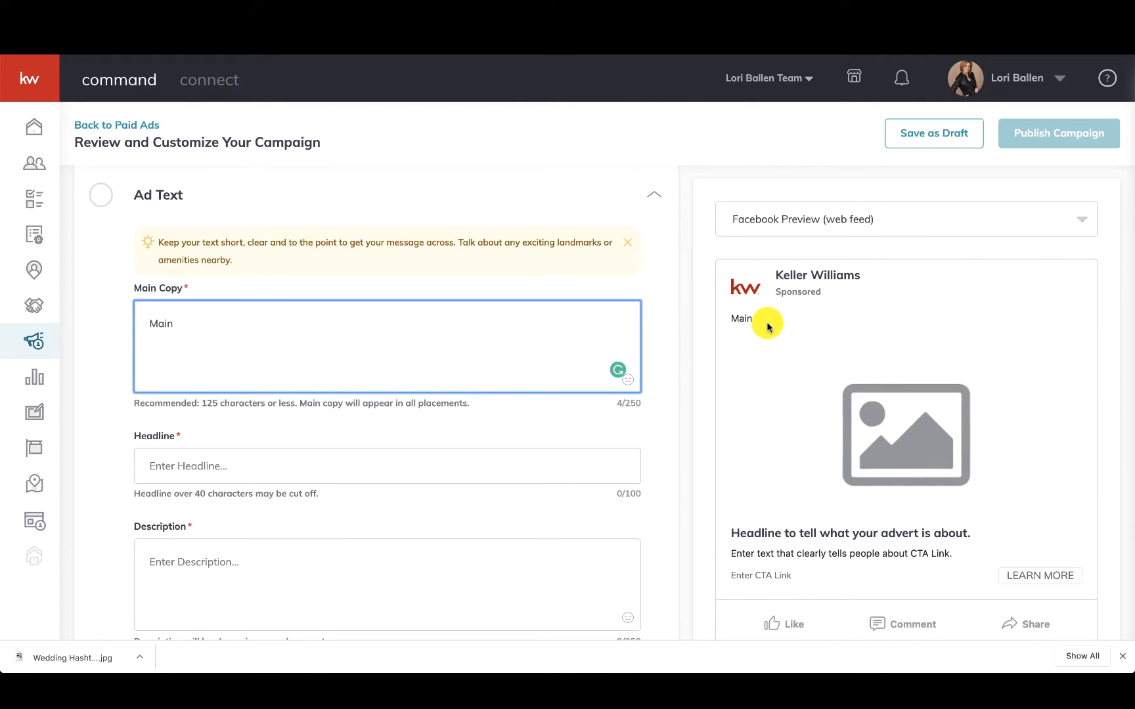
# Check where the main copy appears in the ad preview and switch to the Facebook mobile preview
pyautogui.click(733, 323)
pyautogui.doubleClick(738, 319)
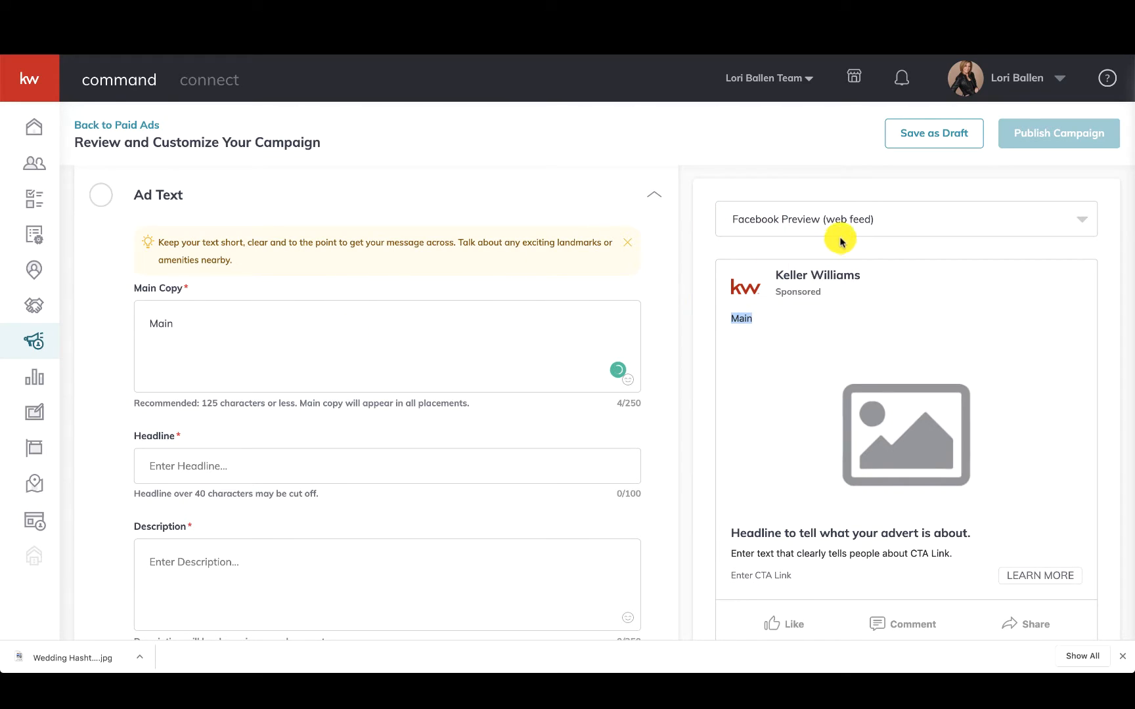
pyautogui.click(877, 222)
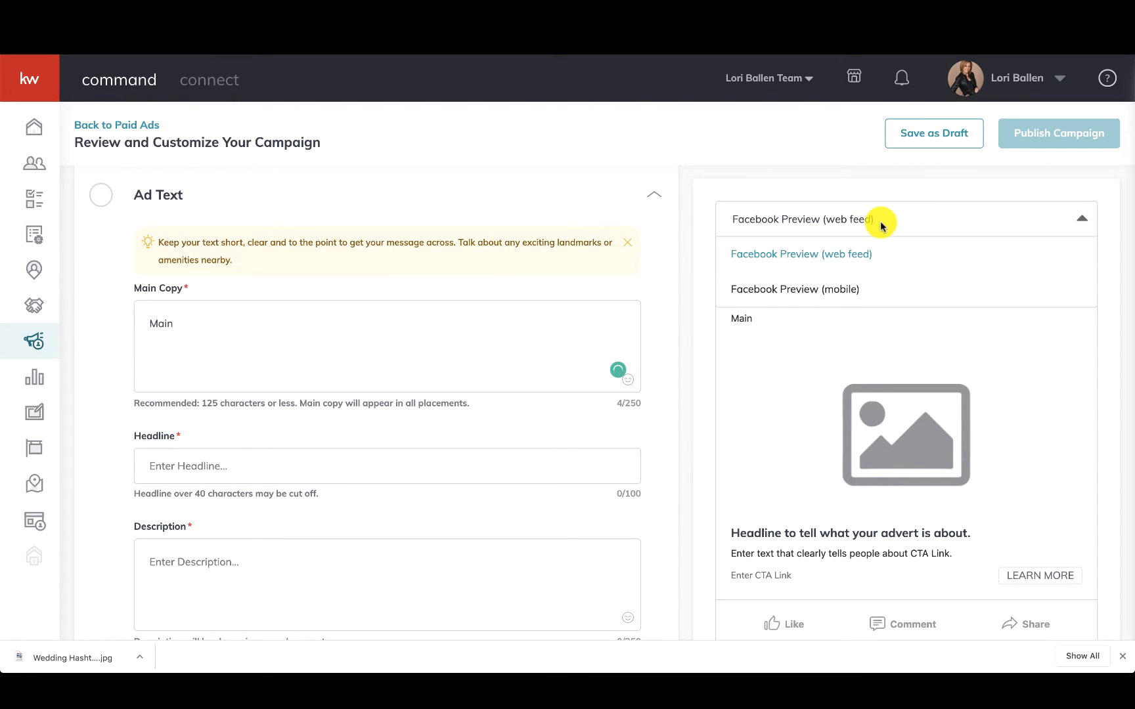
pyautogui.click(821, 290)
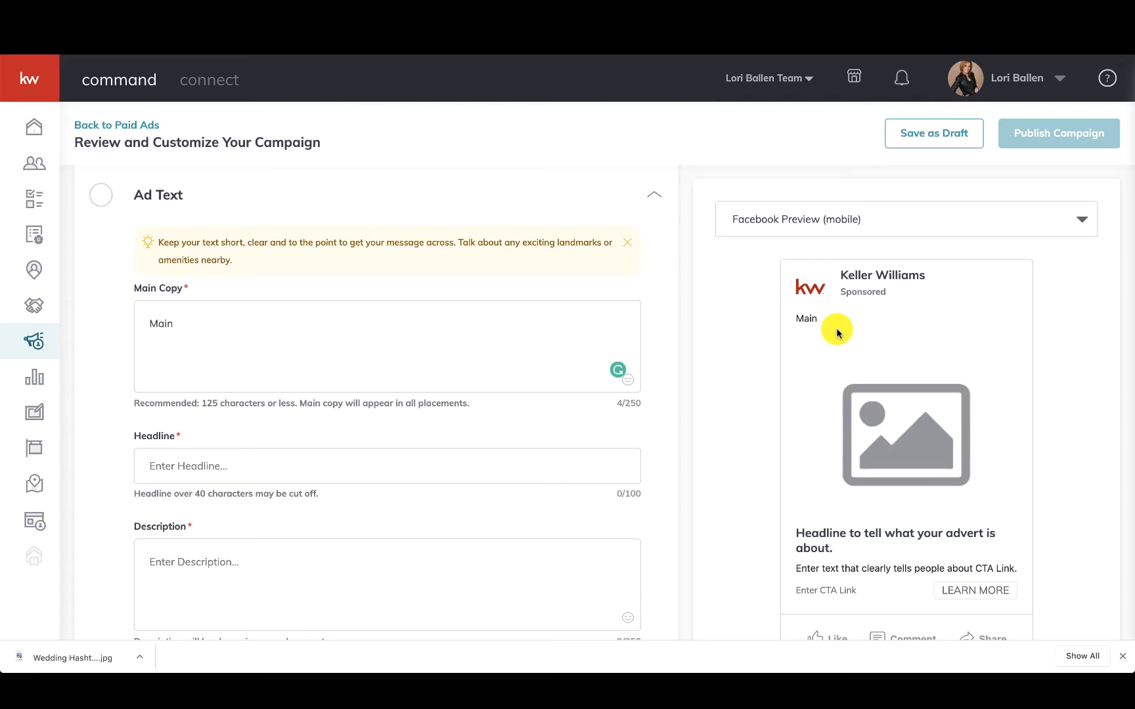
# Replace the ad's main copy with "Just Listed Homes In Summerlin UNDER $400,000."
pyautogui.moveTo(197, 322); pyautogui.dragTo(139, 322)
pyautogui.write('Jus')
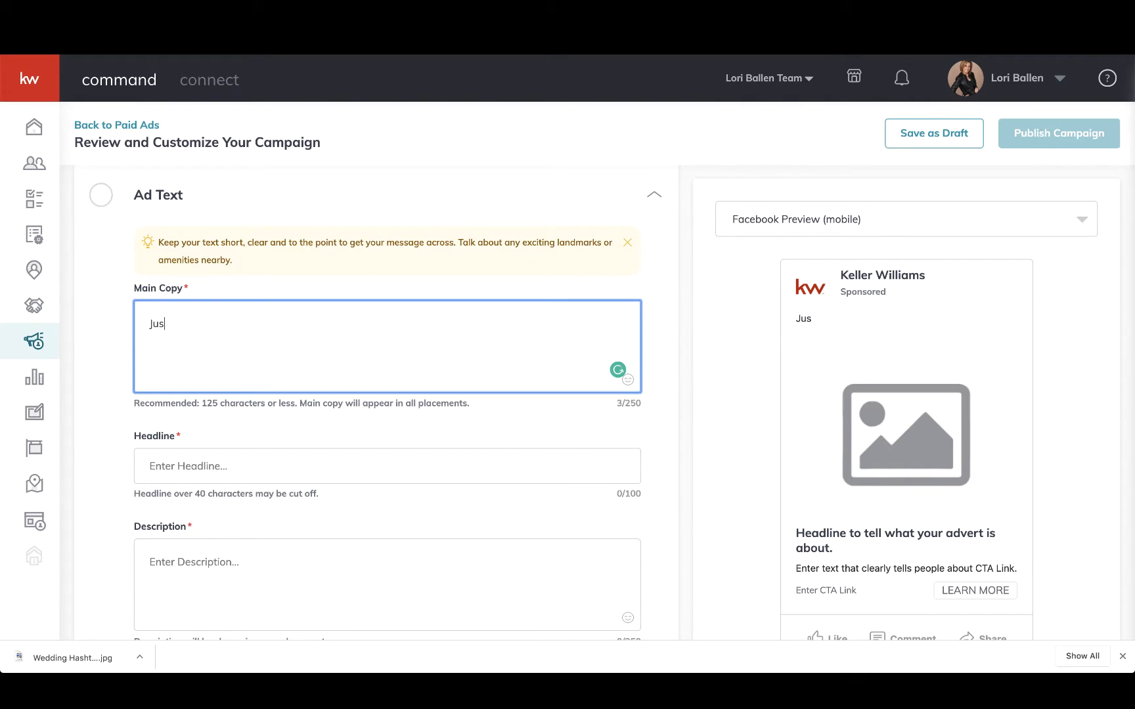
pyautogui.write('t Listed Home')
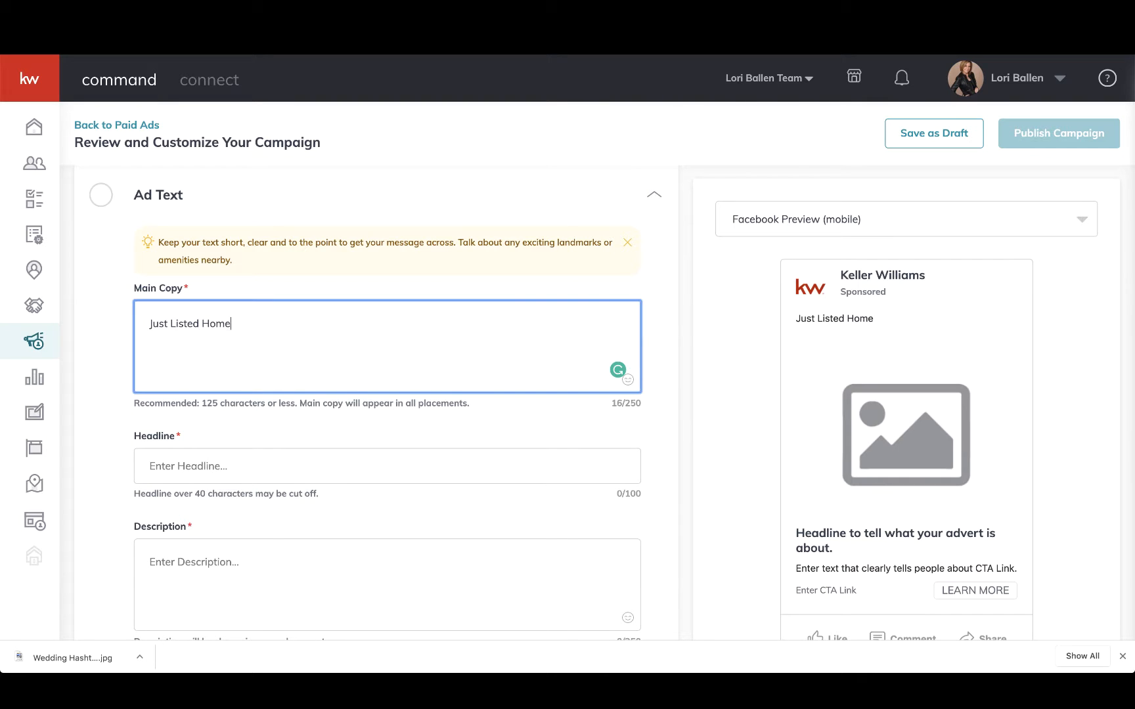
pyautogui.write('s In Summerlin UND')
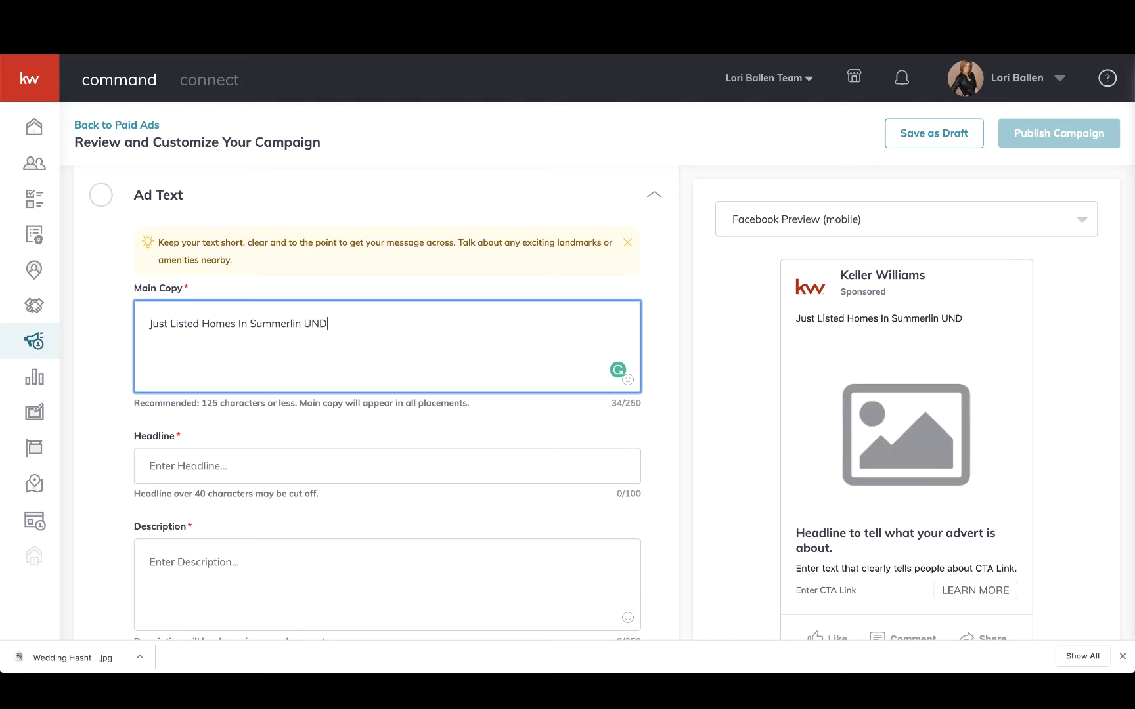
pyautogui.write('ER $400,000')
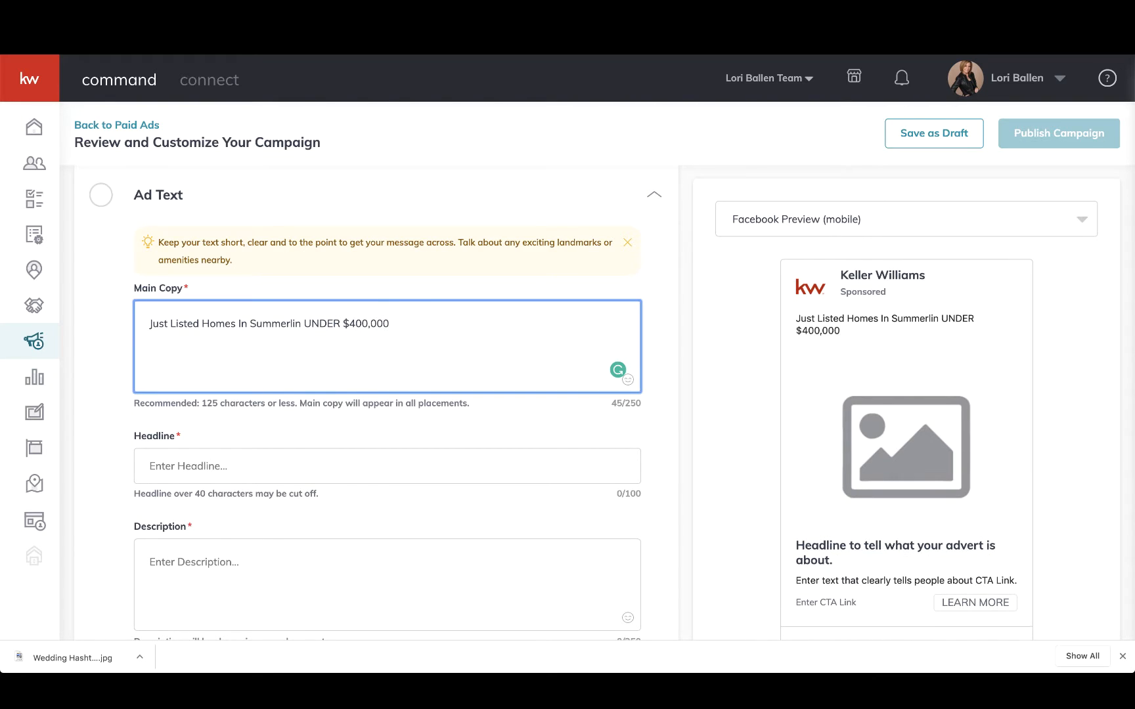
pyautogui.write('.')
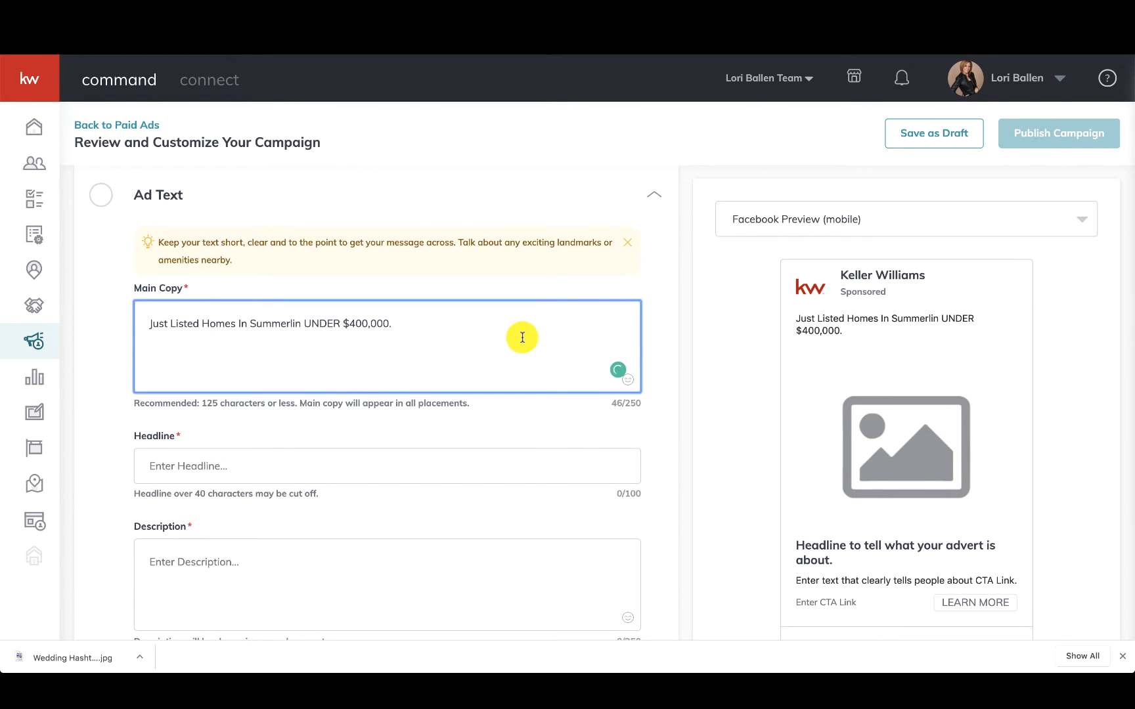
pyautogui.scroll(-1, 522, 337)
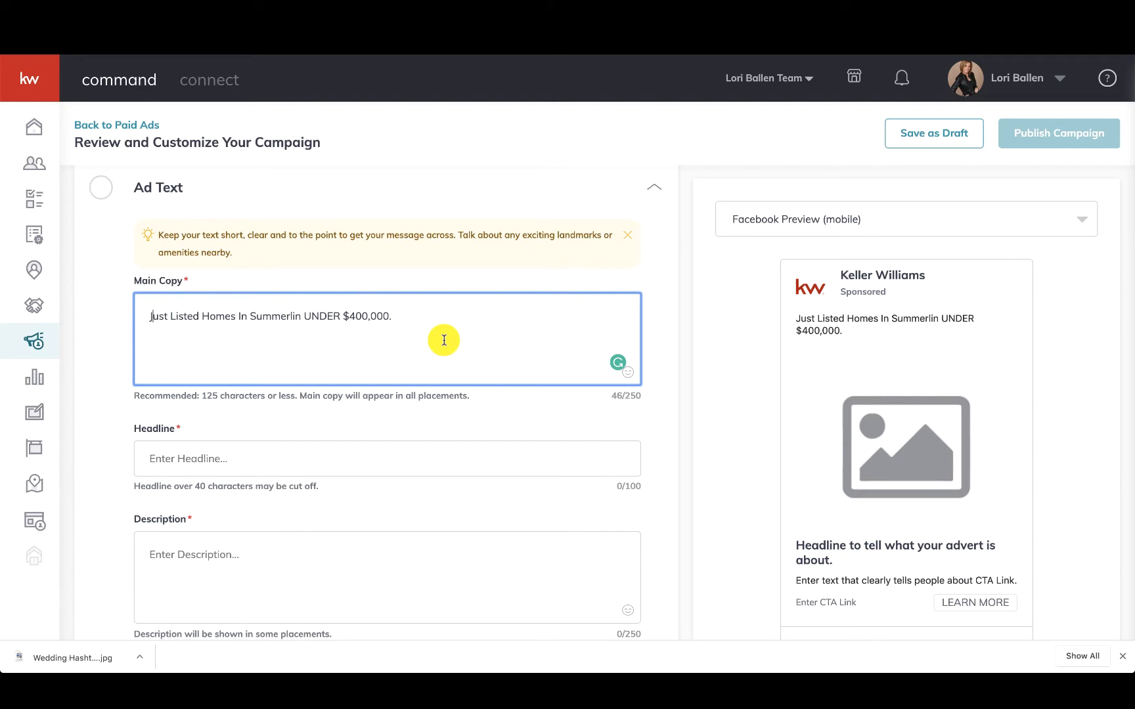
pyautogui.scroll(-3, 447, 317)
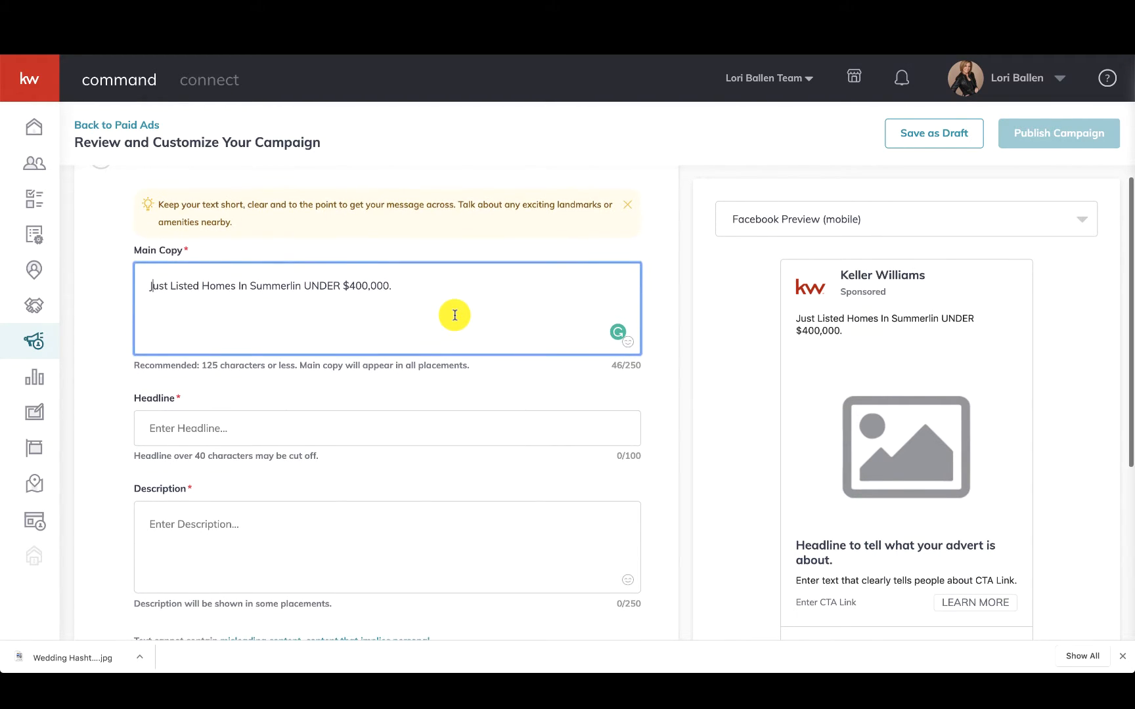
pyautogui.scroll(-2, 455, 315)
pyautogui.scroll(4, 455, 315)
pyautogui.scroll(-3, 454, 315)
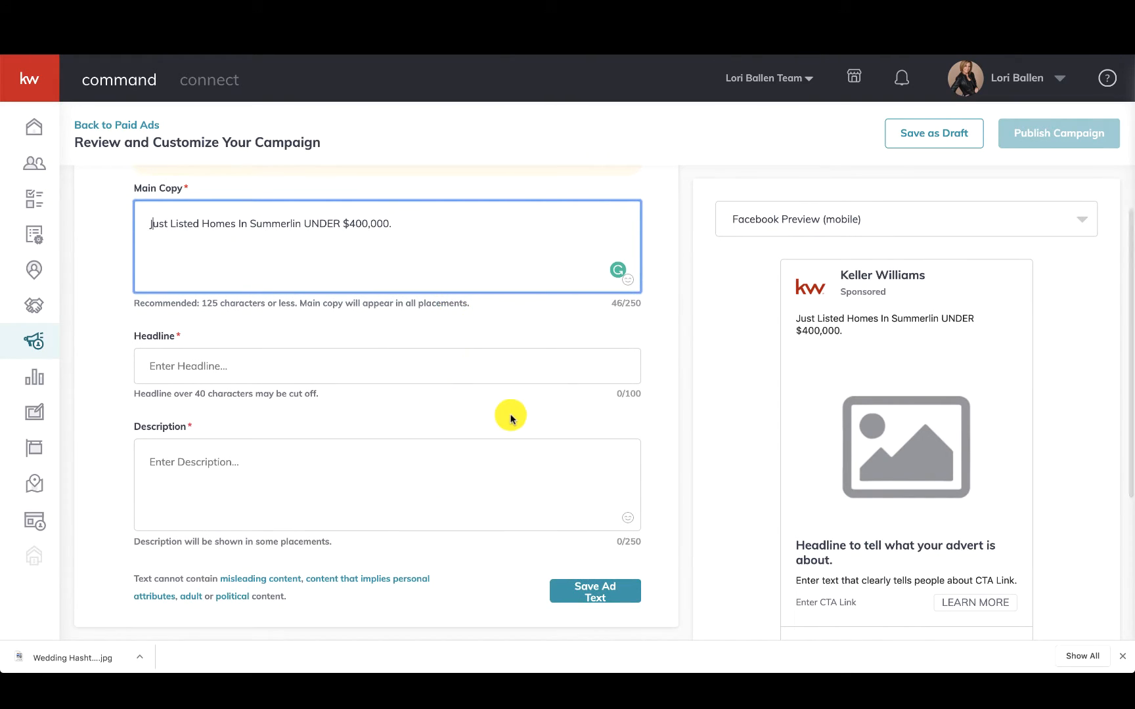
pyautogui.scroll(1, 507, 416)
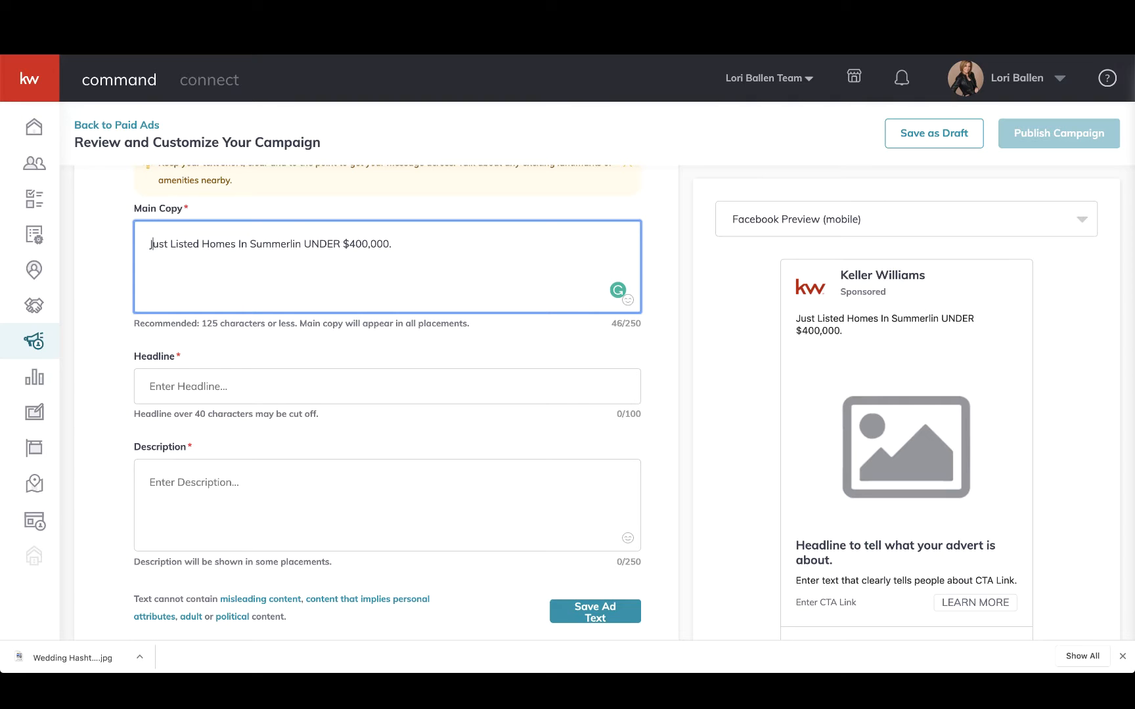
# Open the ballengrouphomes.com real estate website in a new browser tab
pyautogui.press('super+t')
pyautogui.write('ballen')
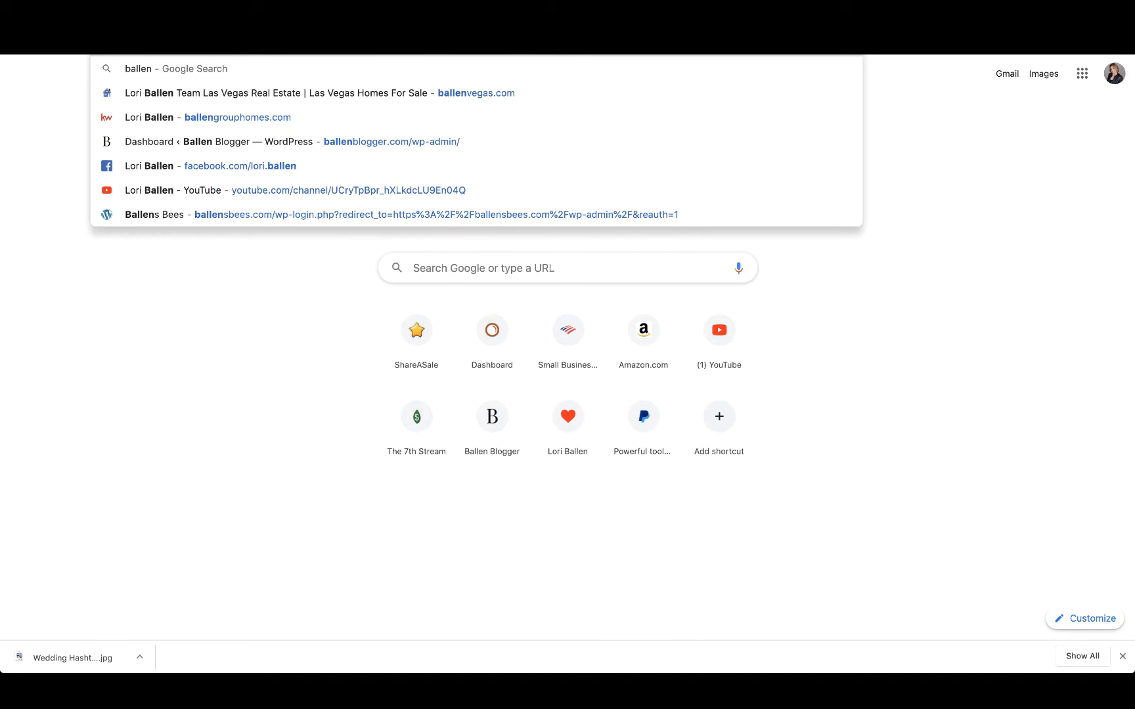
pyautogui.write('grou')
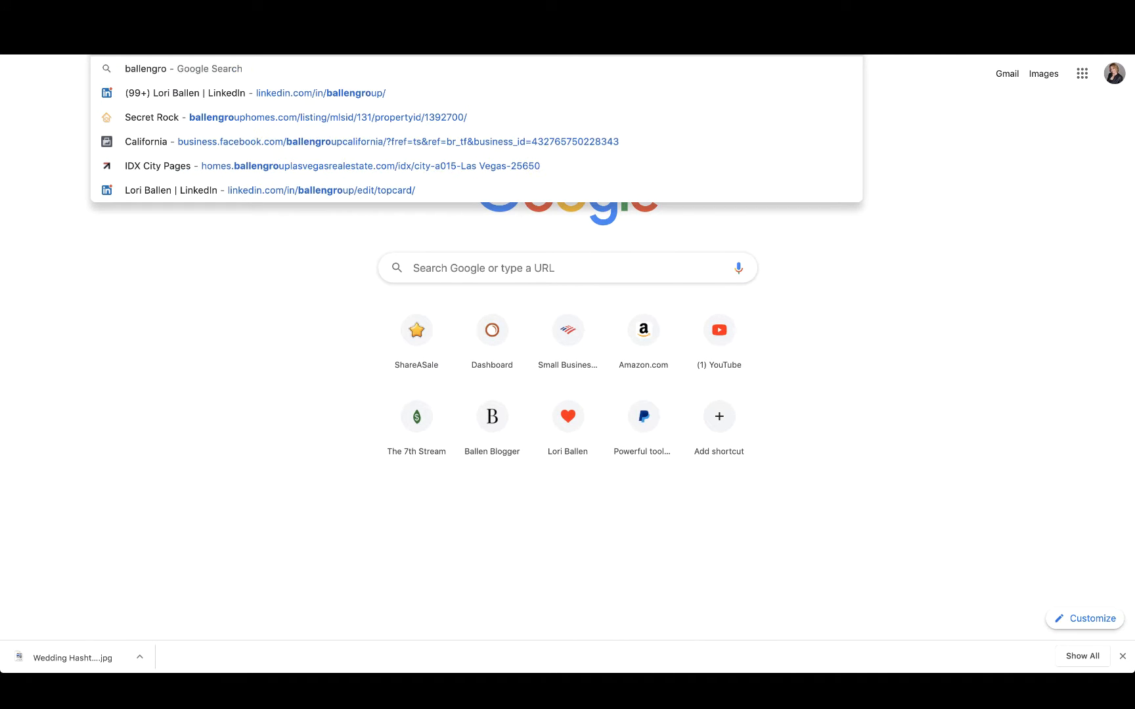
pyautogui.press('Return')
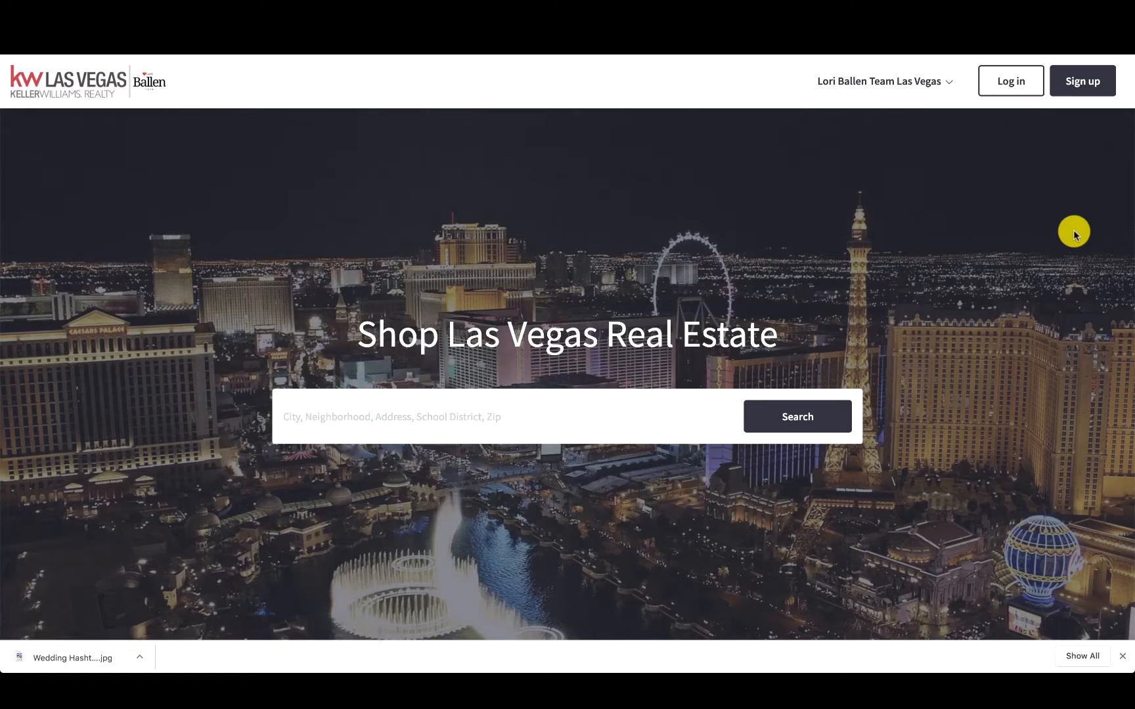
# Open the website's property search map without entering a location and look at the additional living area and lot size filters
pyautogui.scroll(-15, 1073, 230)
pyautogui.scroll(-5, 1074, 233)
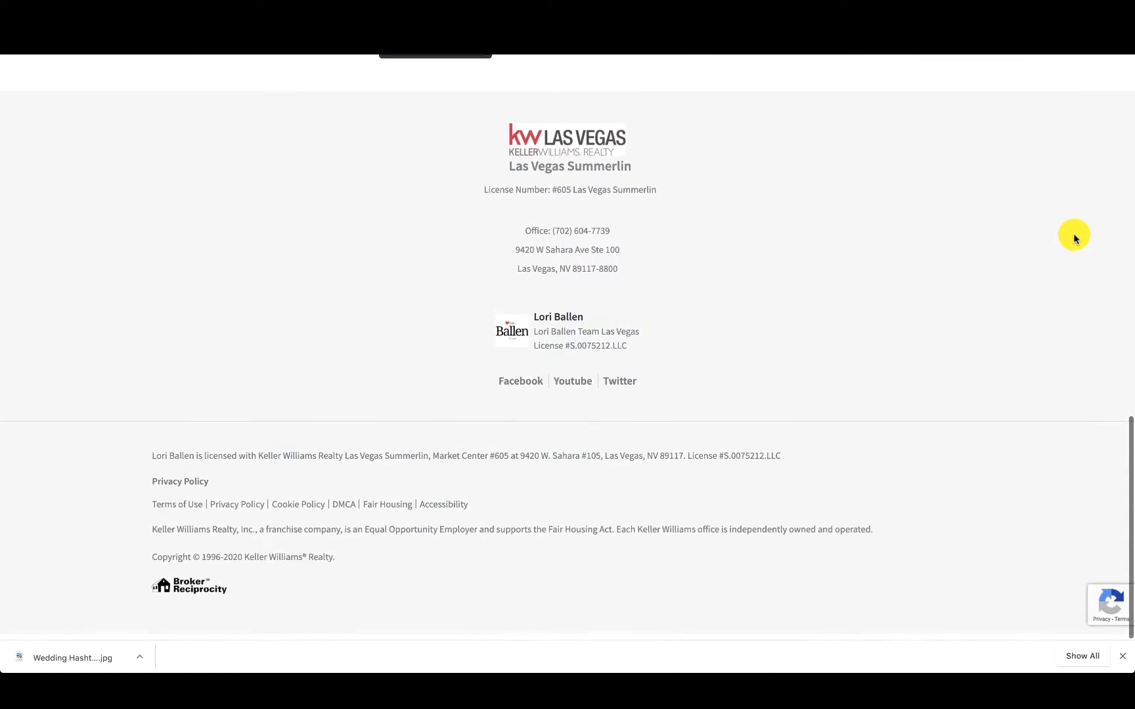
pyautogui.scroll(15, 1074, 235)
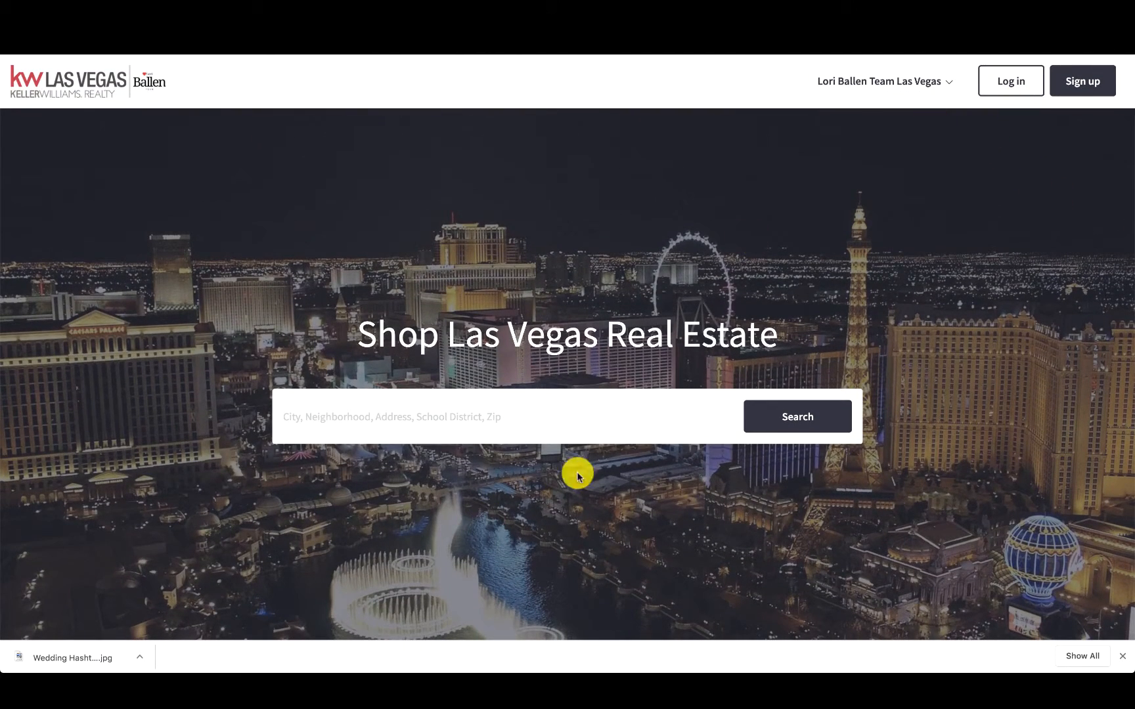
pyautogui.click(803, 424)
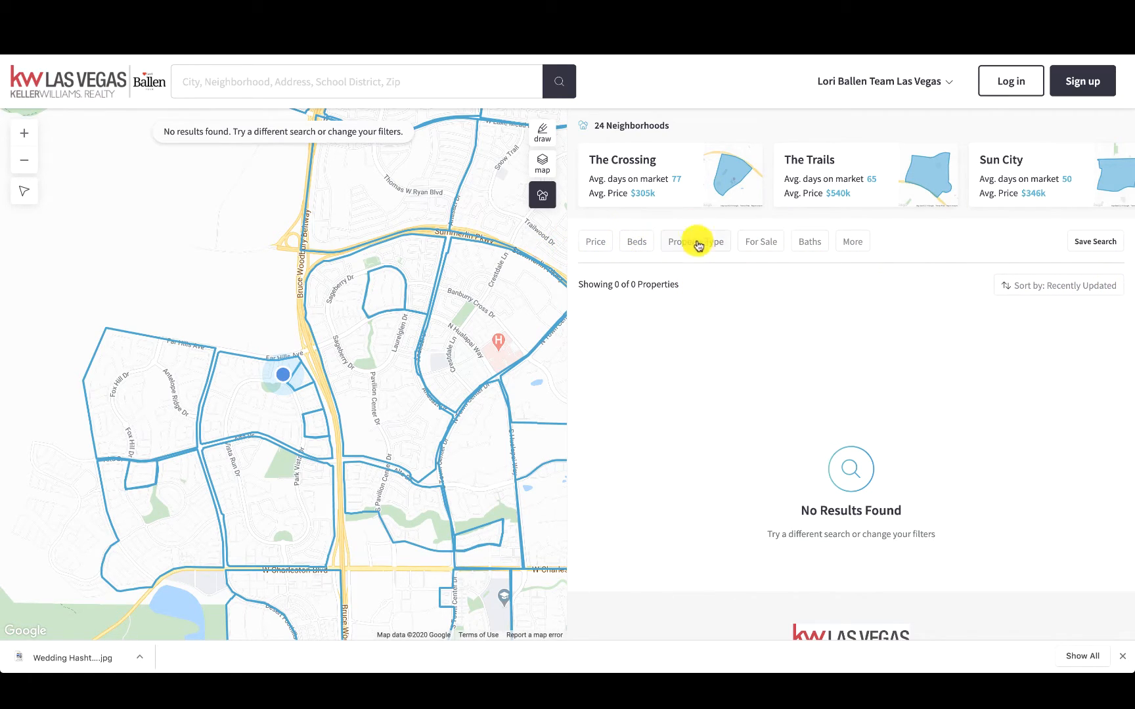
pyautogui.click(855, 244)
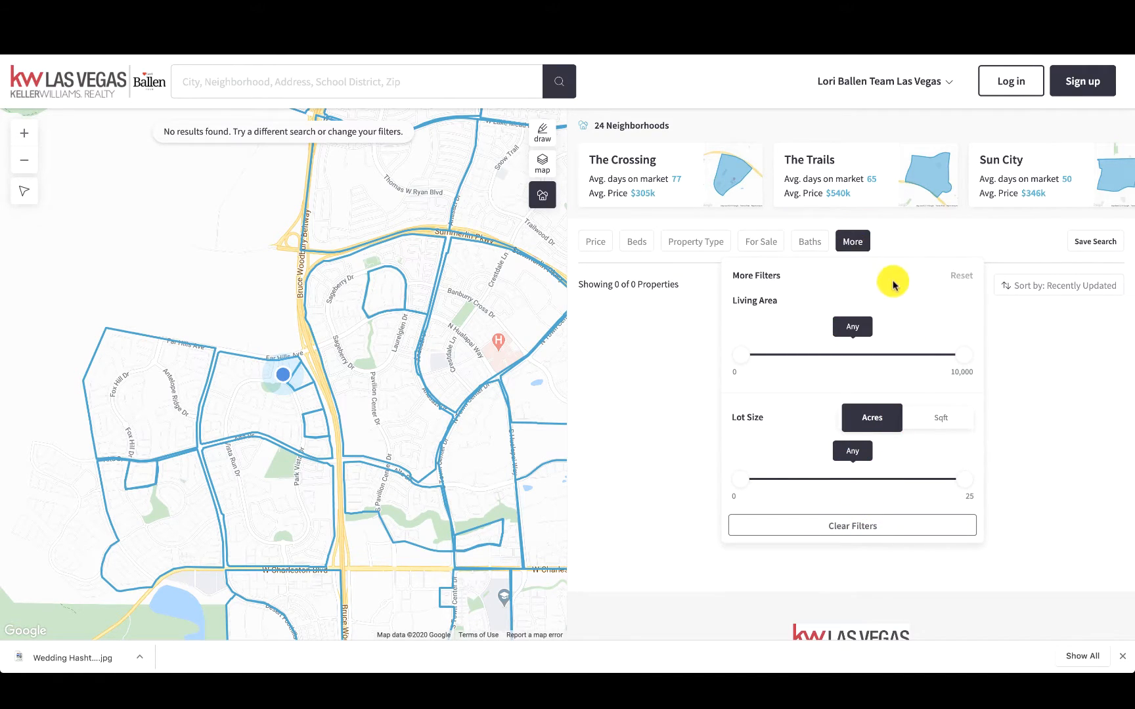
pyautogui.click(855, 244)
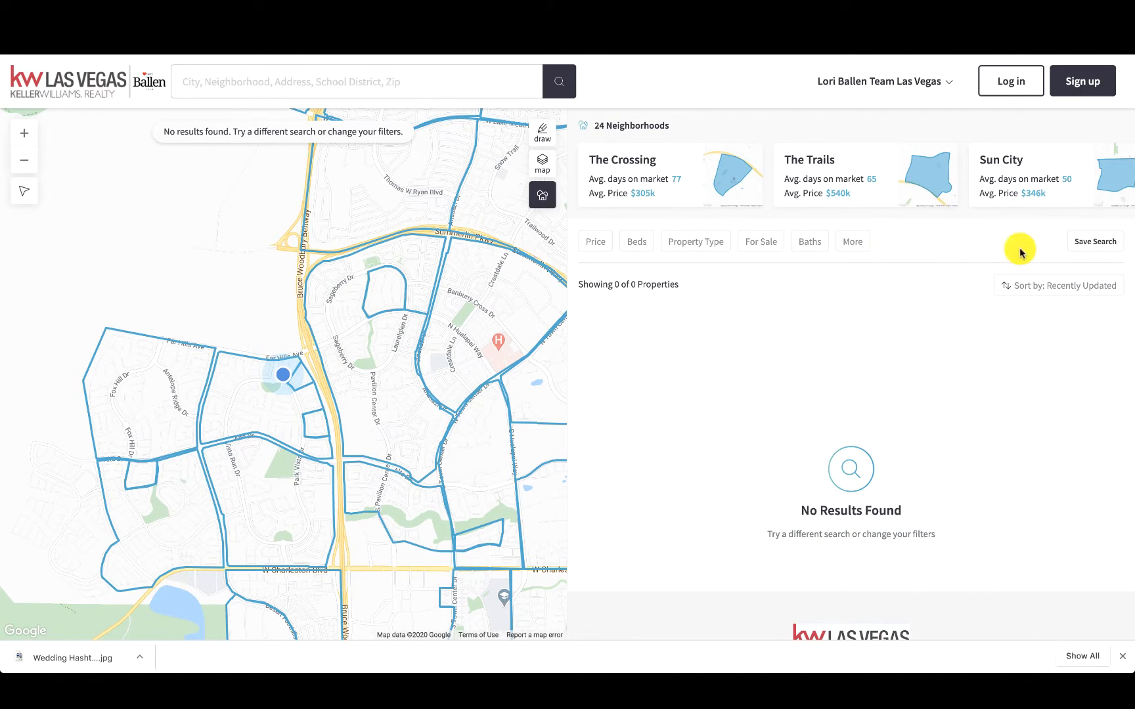
# Explore the homes for sale on the map around The Arbors and Sage Hills and browse the matching listings
pyautogui.scroll(-1, 824, 358)
pyautogui.scroll(-5, 825, 358)
pyautogui.scroll(5, 825, 358)
pyautogui.scroll(-2, 340, 361)
pyautogui.scroll(-1, 340, 361)
pyautogui.scroll(3, 340, 361)
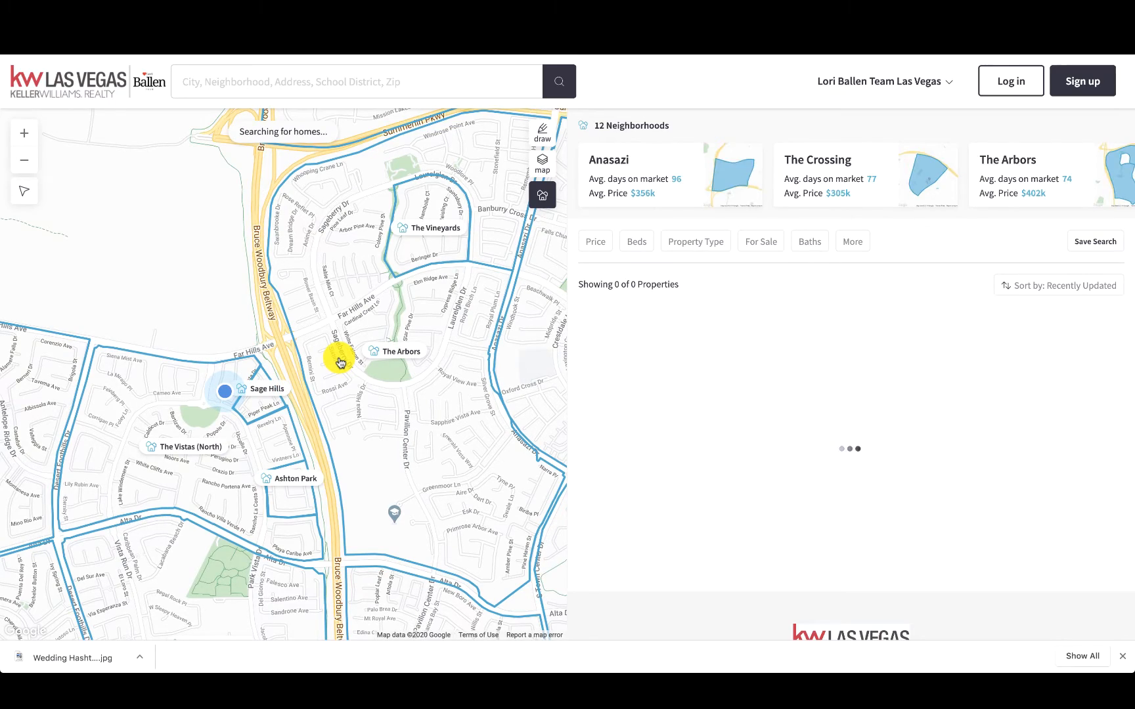
pyautogui.scroll(1, 362, 411)
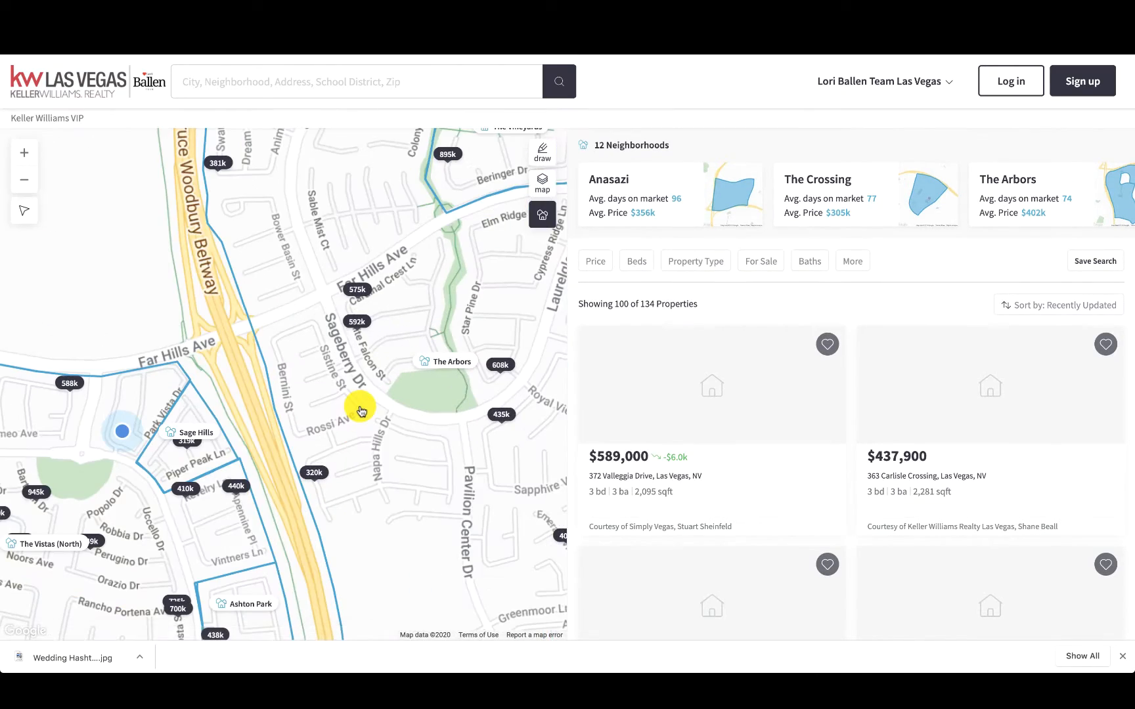
pyautogui.scroll(-2, 361, 411)
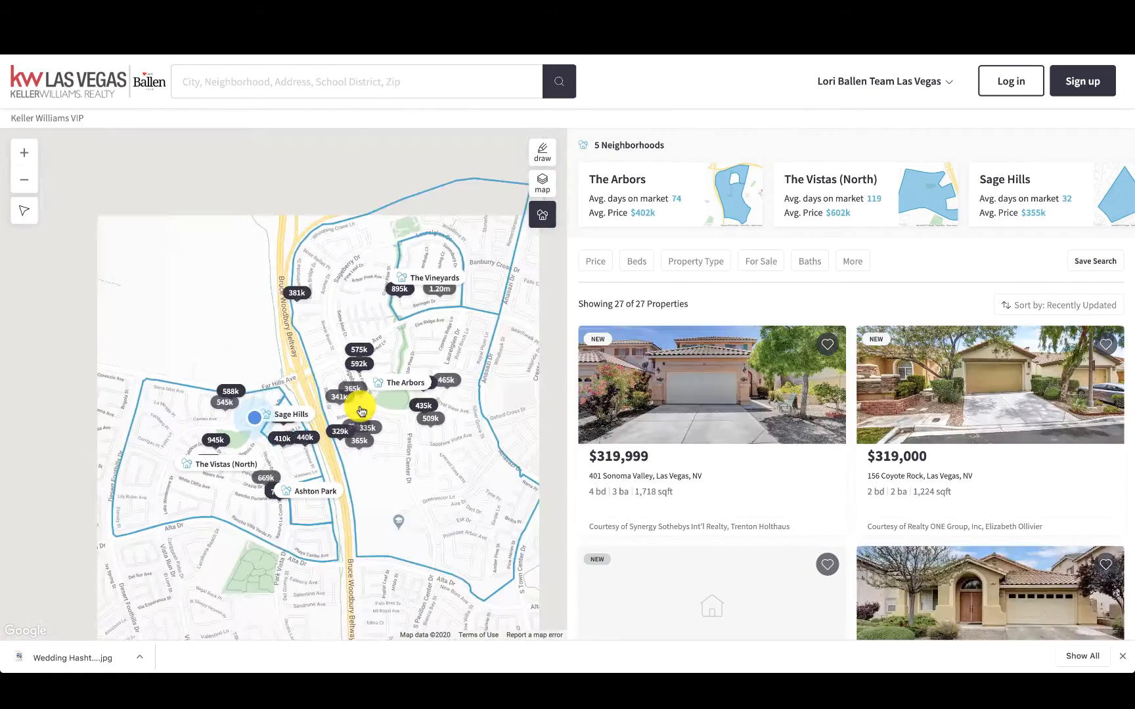
pyautogui.scroll(2, 361, 410)
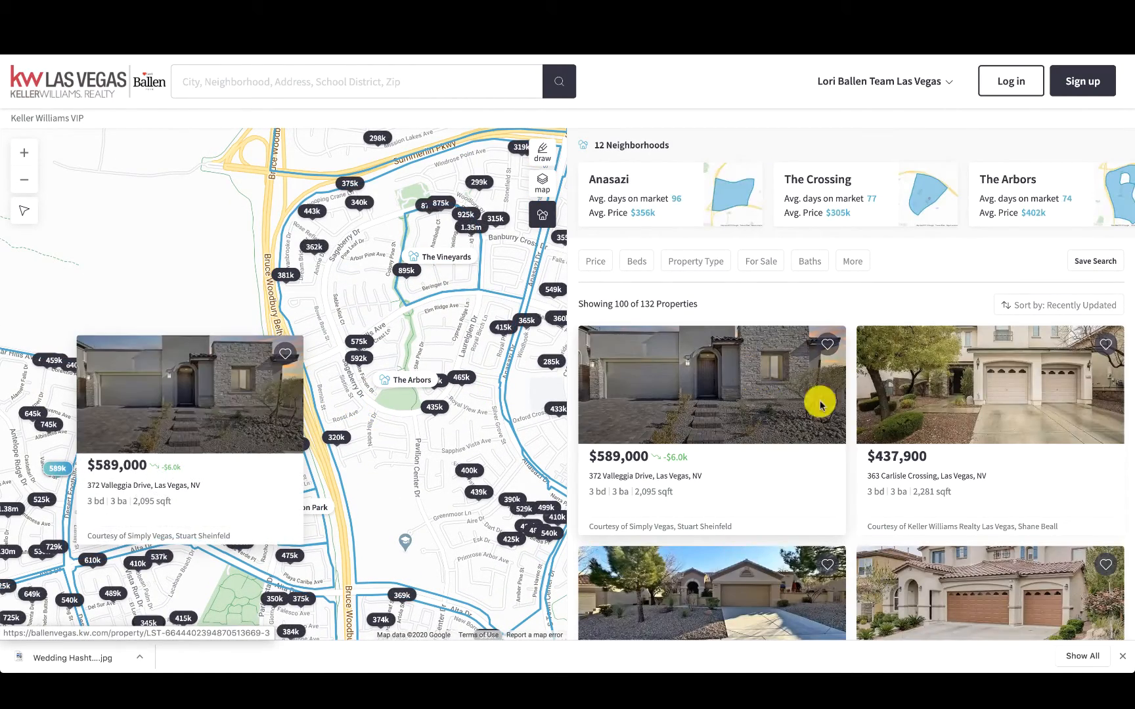
pyautogui.scroll(-3, 930, 420)
pyautogui.scroll(-3, 928, 420)
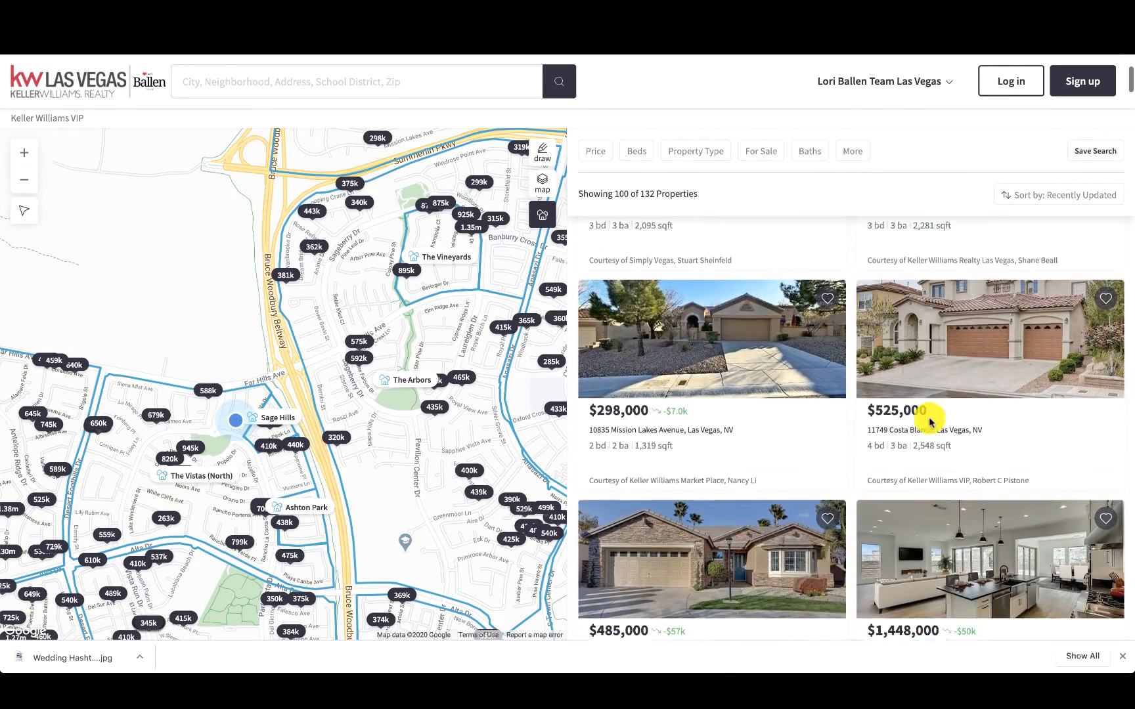
# Examine the homes south of Sage Hills, preview a listing on the map, and view the wider Summerlin area
pyautogui.moveTo(304, 493); pyautogui.dragTo(312, 289)
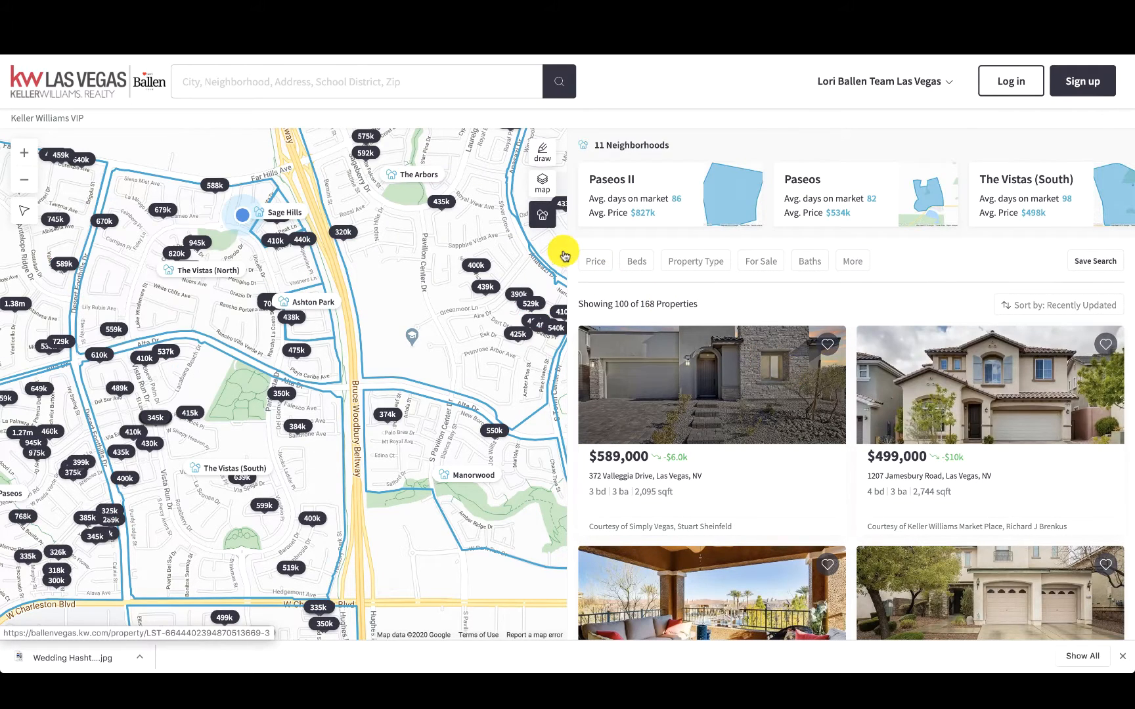
pyautogui.moveTo(515, 295)
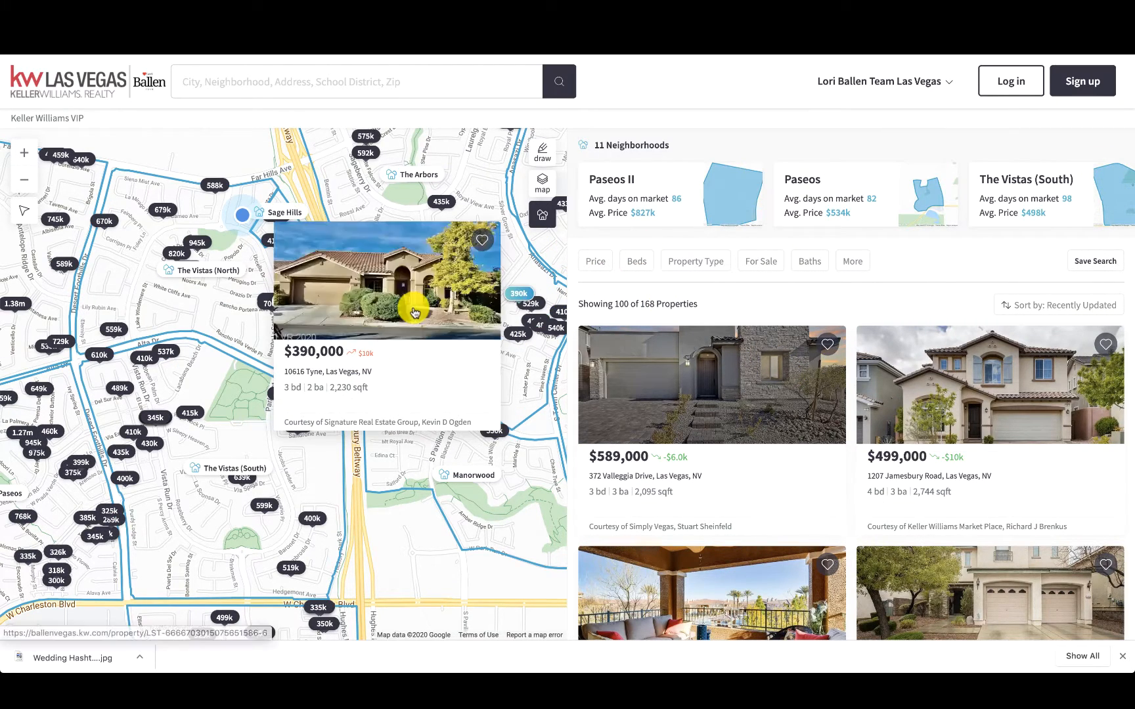
pyautogui.moveTo(178, 418)
pyautogui.scroll(-2, 176, 421)
pyautogui.scroll(-1, 177, 420)
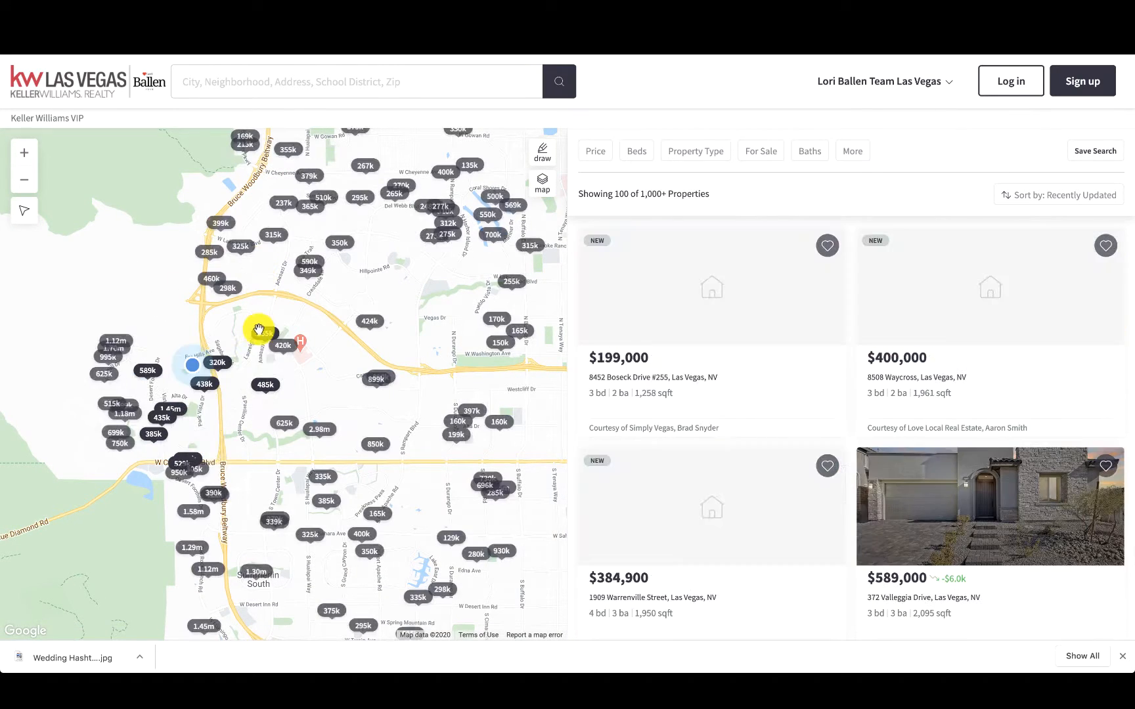
pyautogui.moveTo(730, 273)
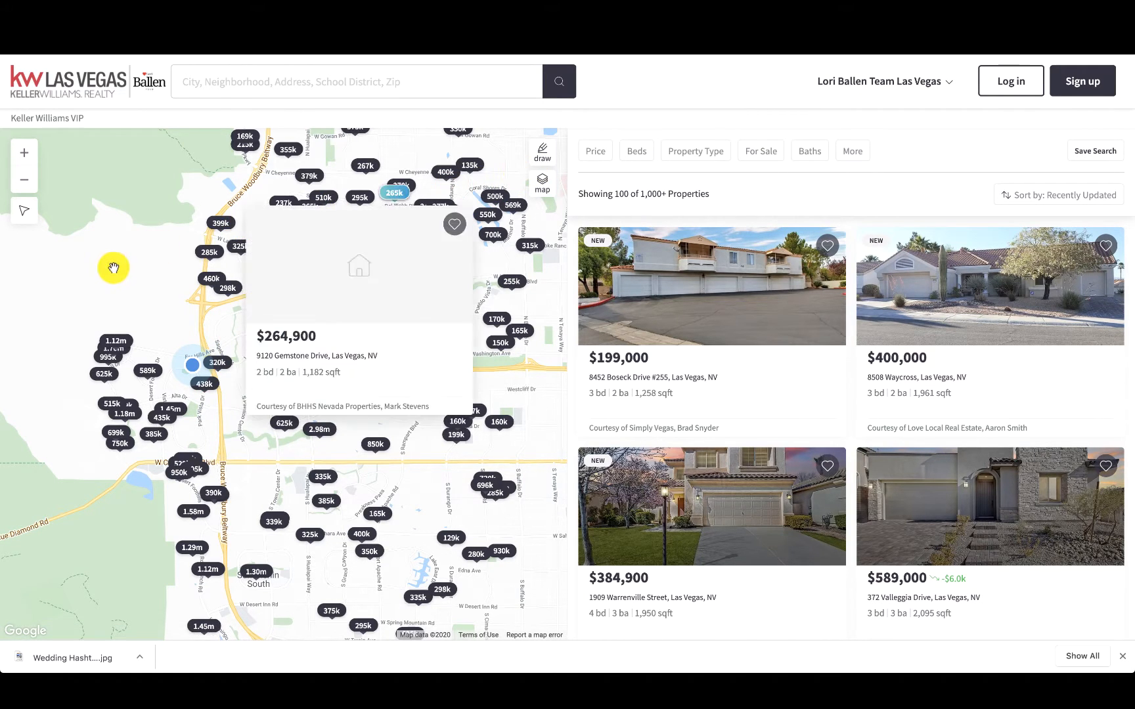
# Draw a custom search area on the map just south of Summerlin Parkway and remove it again
pyautogui.click(23, 153)
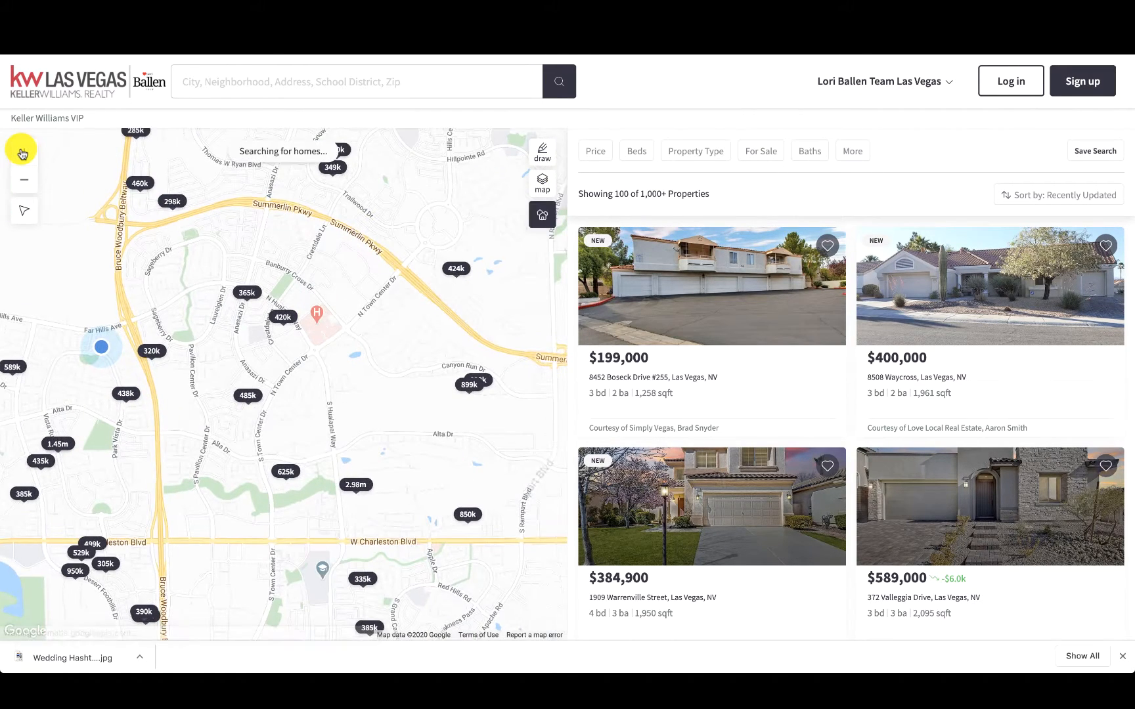
pyautogui.click(542, 152)
pyautogui.moveTo(121, 226)
pyautogui.mouseDown()
pyautogui.moveTo(276, 202)
pyautogui.moveTo(390, 286)
pyautogui.mouseUp()
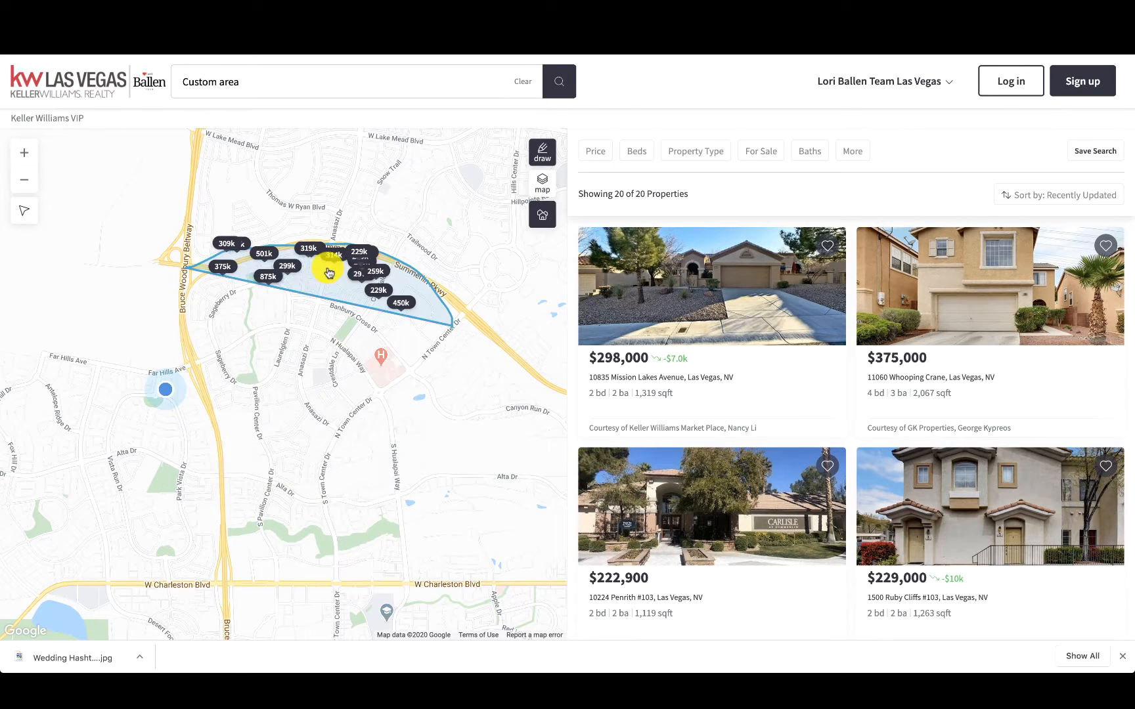
pyautogui.click(542, 153)
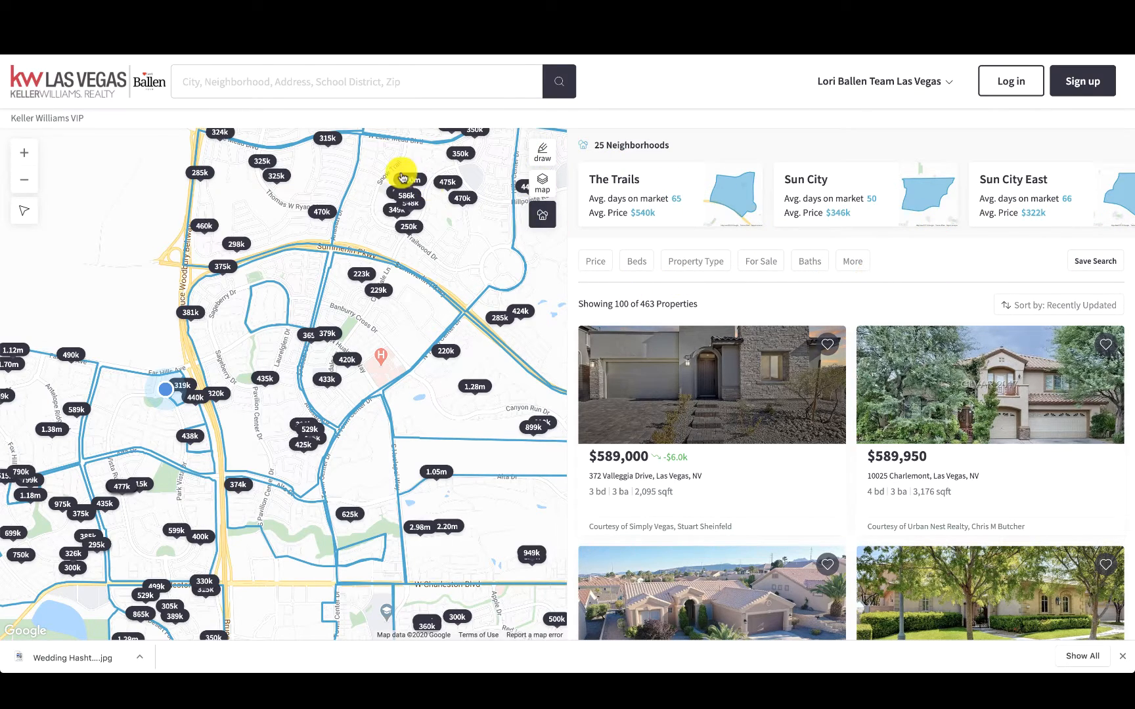
# Search for Summerlin and choose the city suggestion Summerlin South, NV
pyautogui.click(290, 78)
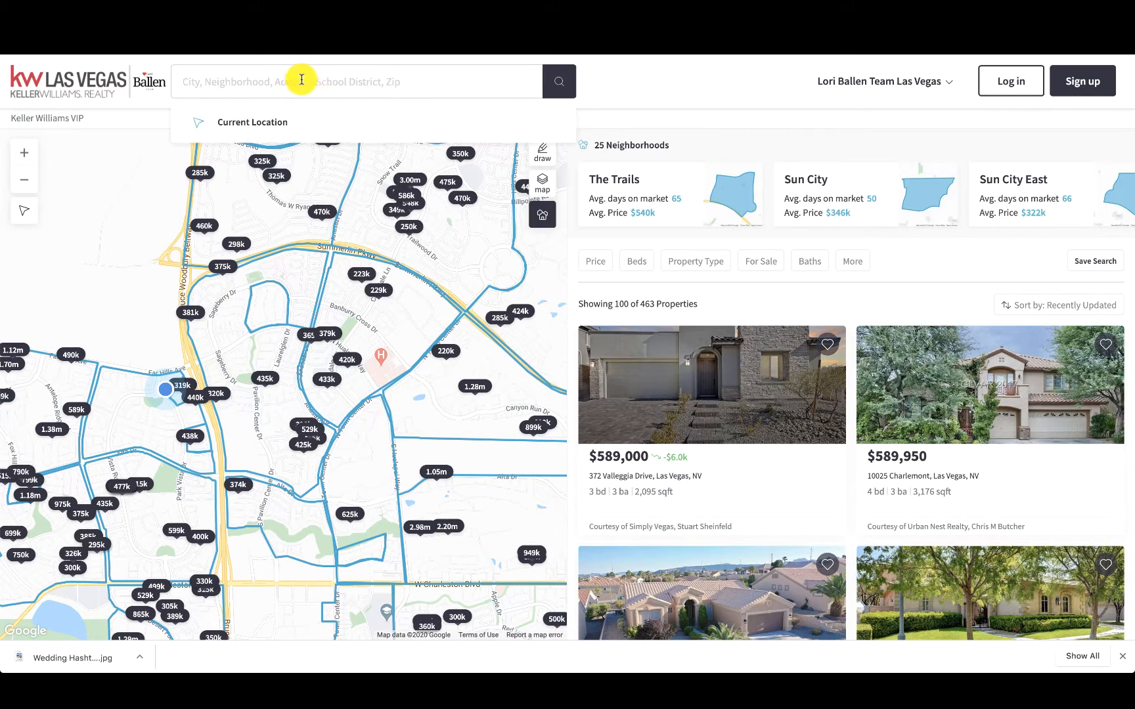
pyautogui.write('Summerlin')
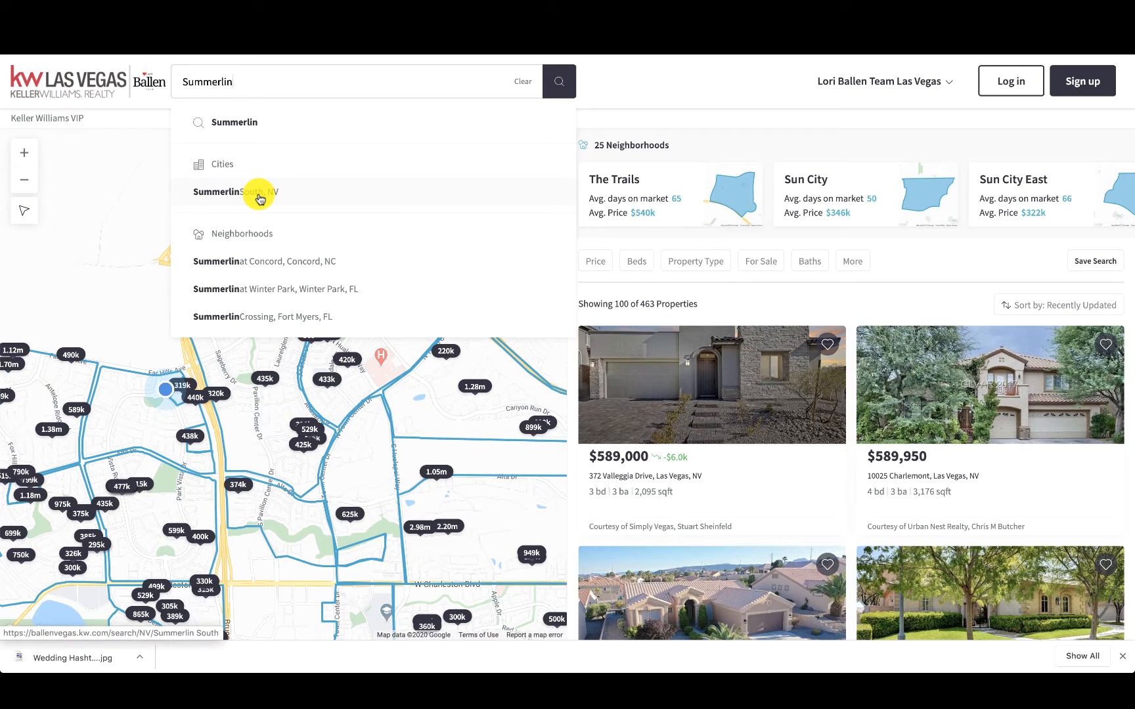
pyautogui.click(281, 195)
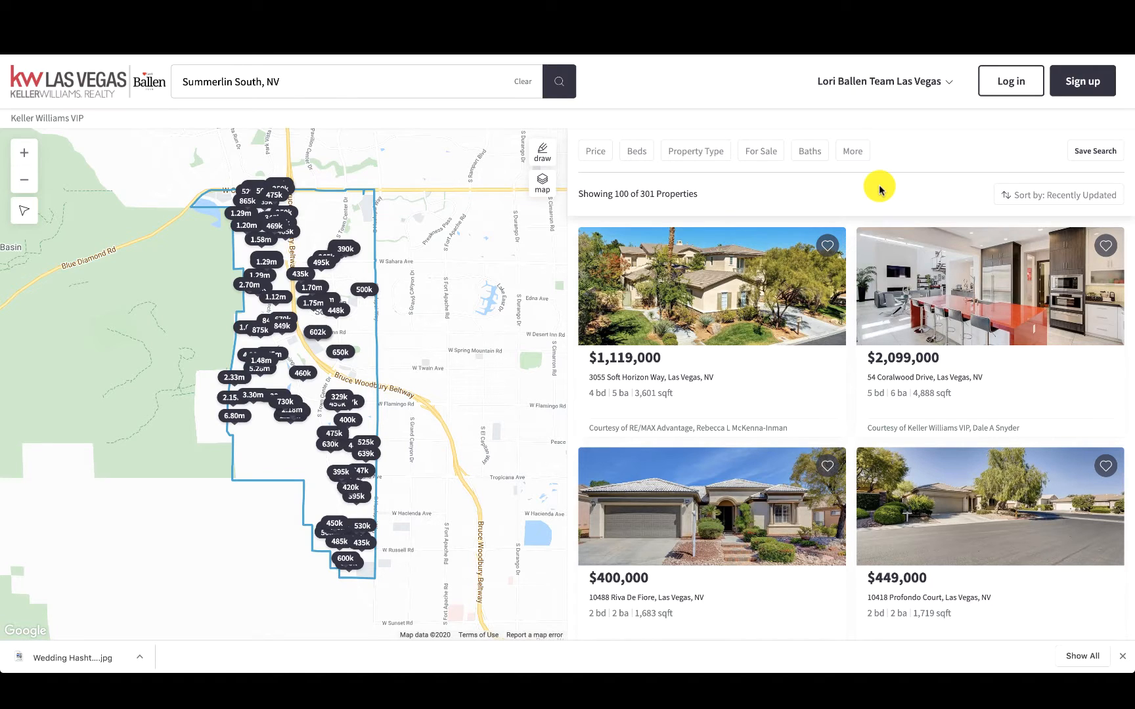
# Replace the search location with "north summerlin" and run the search
pyautogui.moveTo(293, 92); pyautogui.dragTo(180, 80)
pyautogui.write('nor')
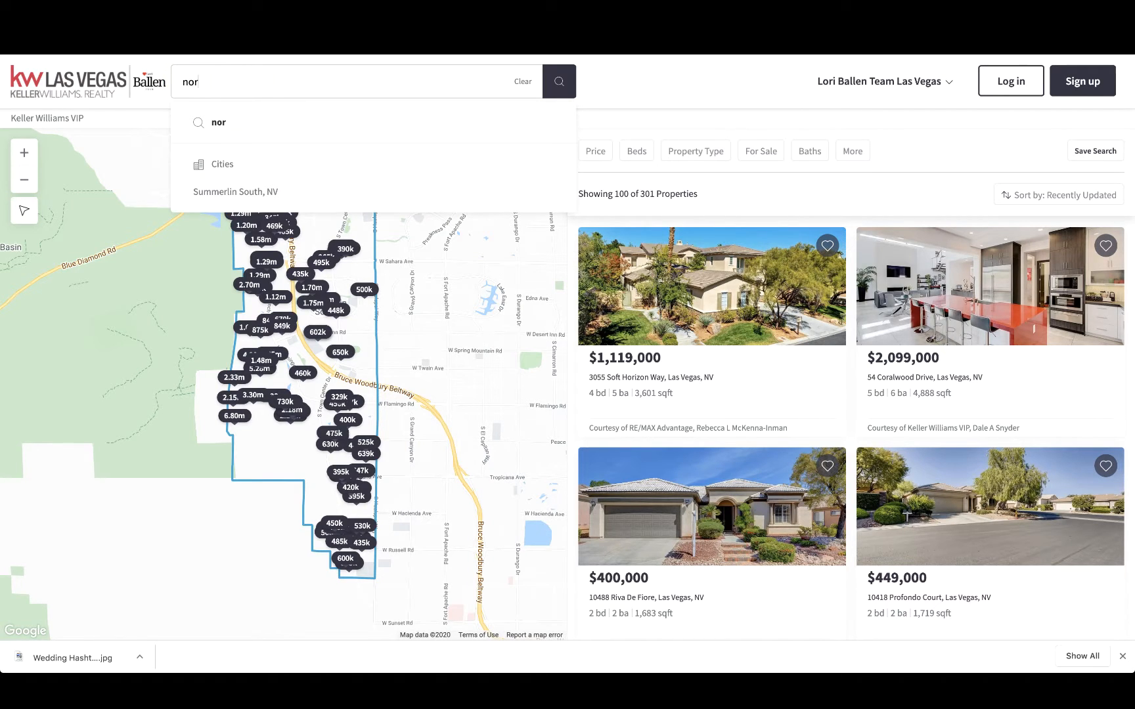
pyautogui.write('th summerlin')
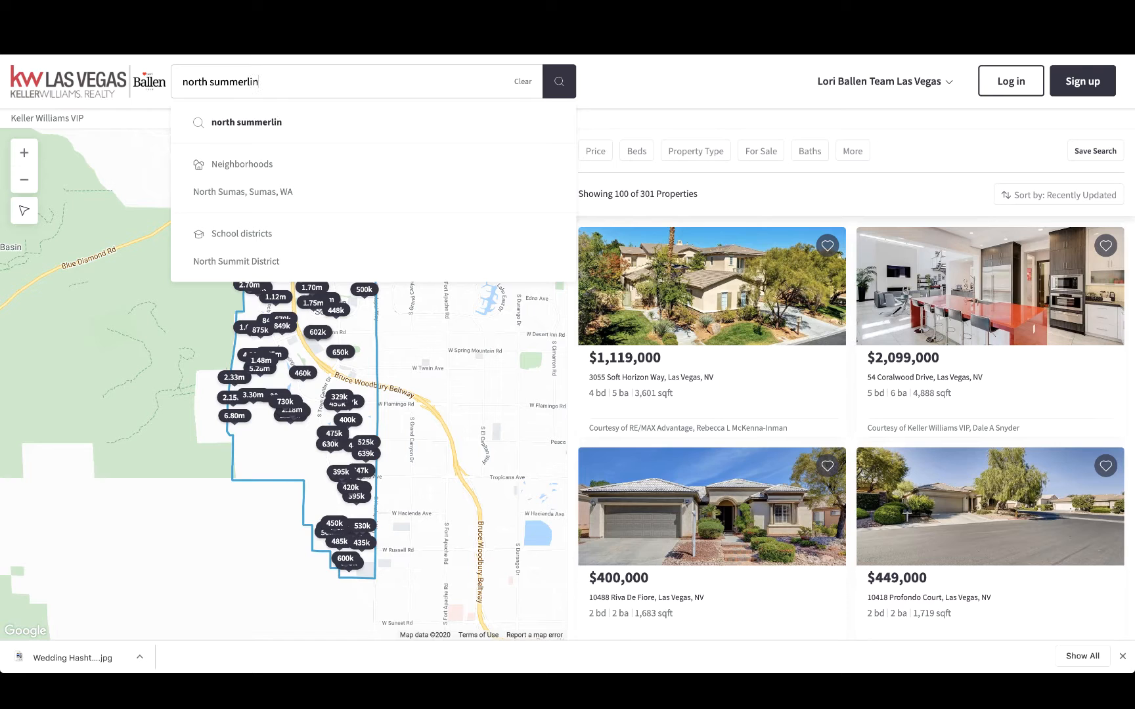
pyautogui.click(267, 124)
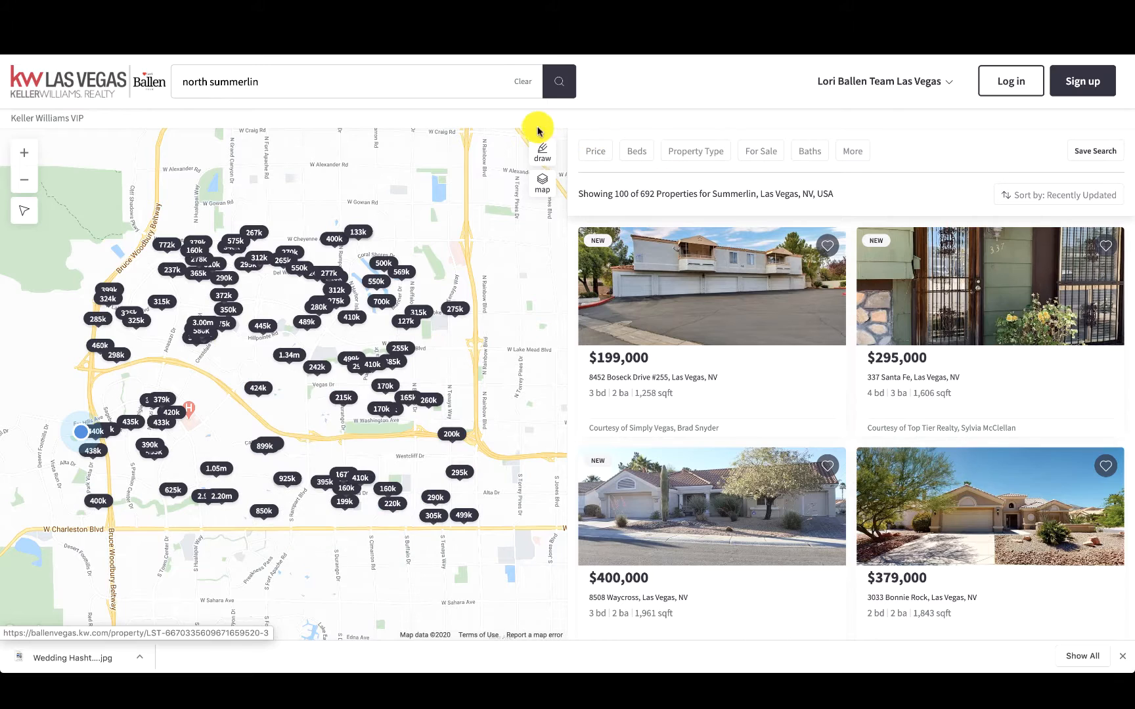
# Replace the search location with "summerlin west" and run the search
pyautogui.click(189, 74)
pyautogui.write('summerlin wes')
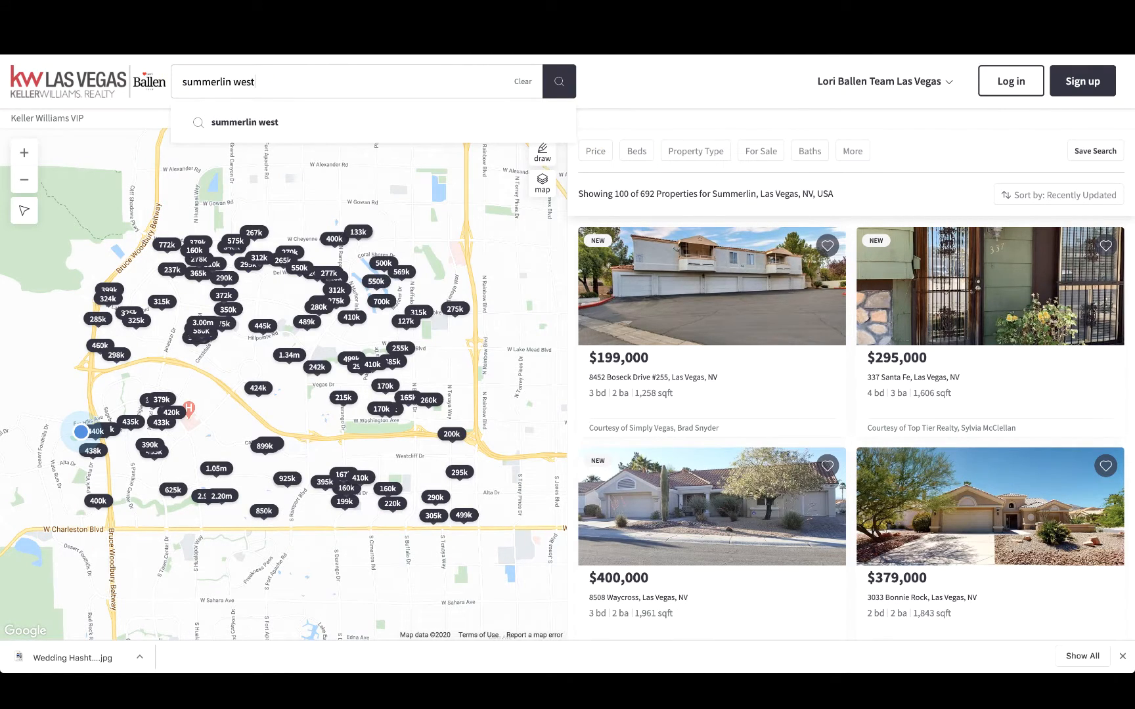
pyautogui.write('t')
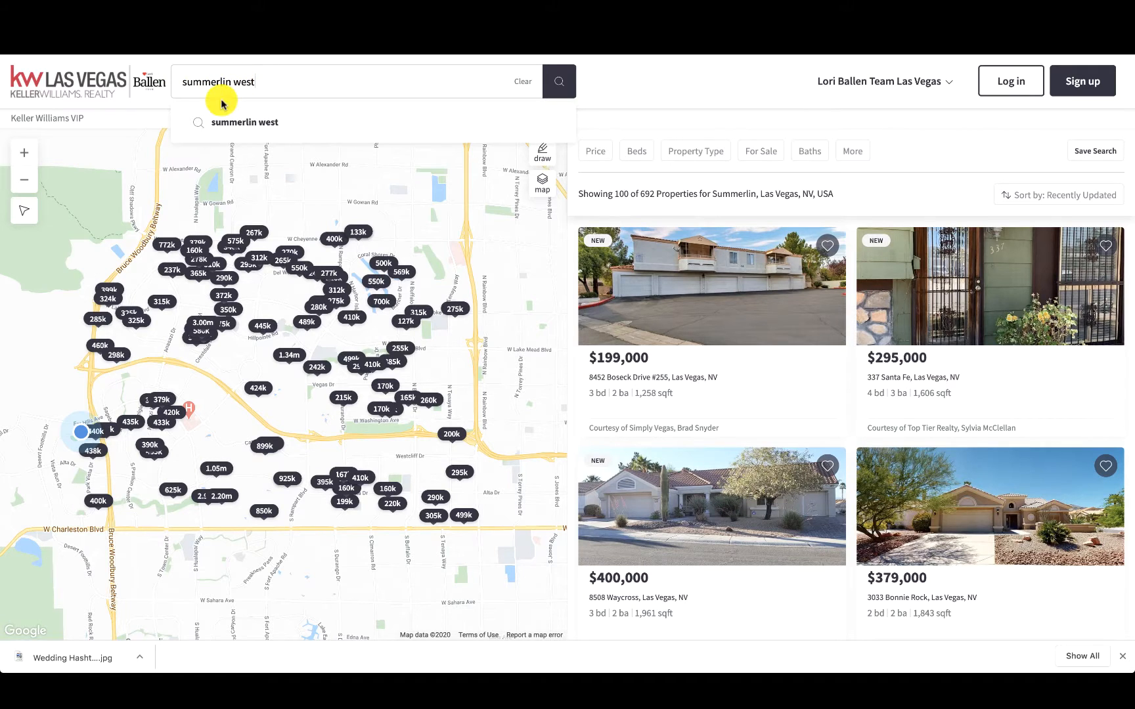
pyautogui.click(245, 122)
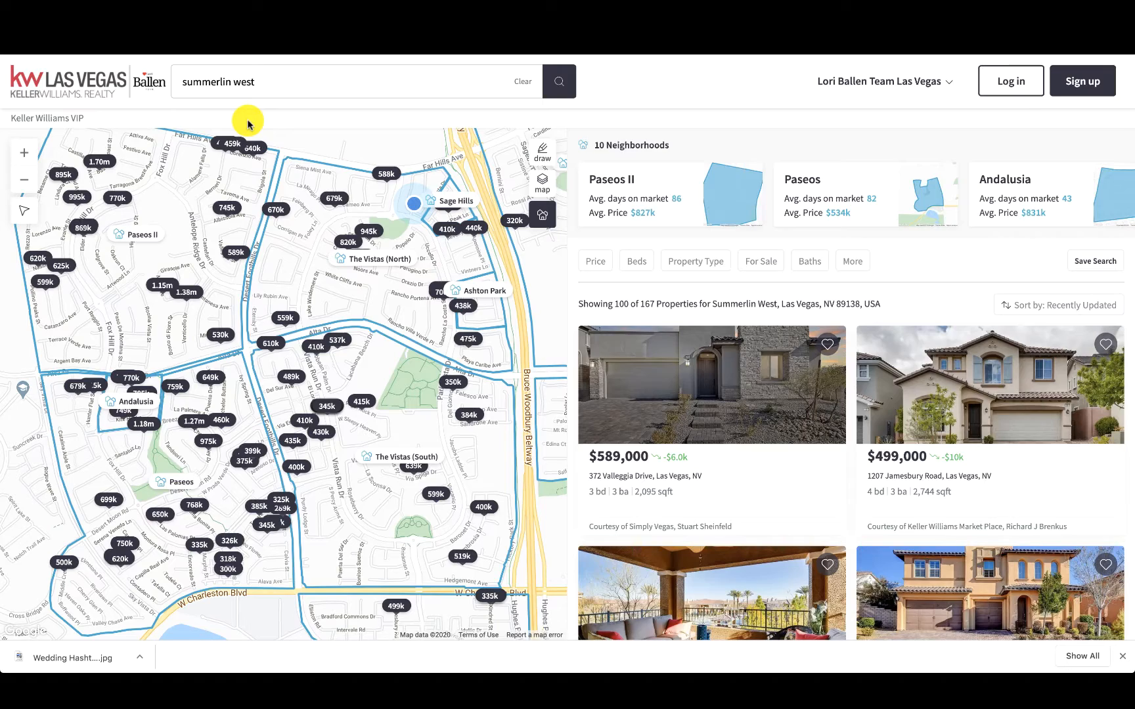
# Examine how the Summerlin West search covers the wider map and preview a listing to the north
pyautogui.click(24, 180)
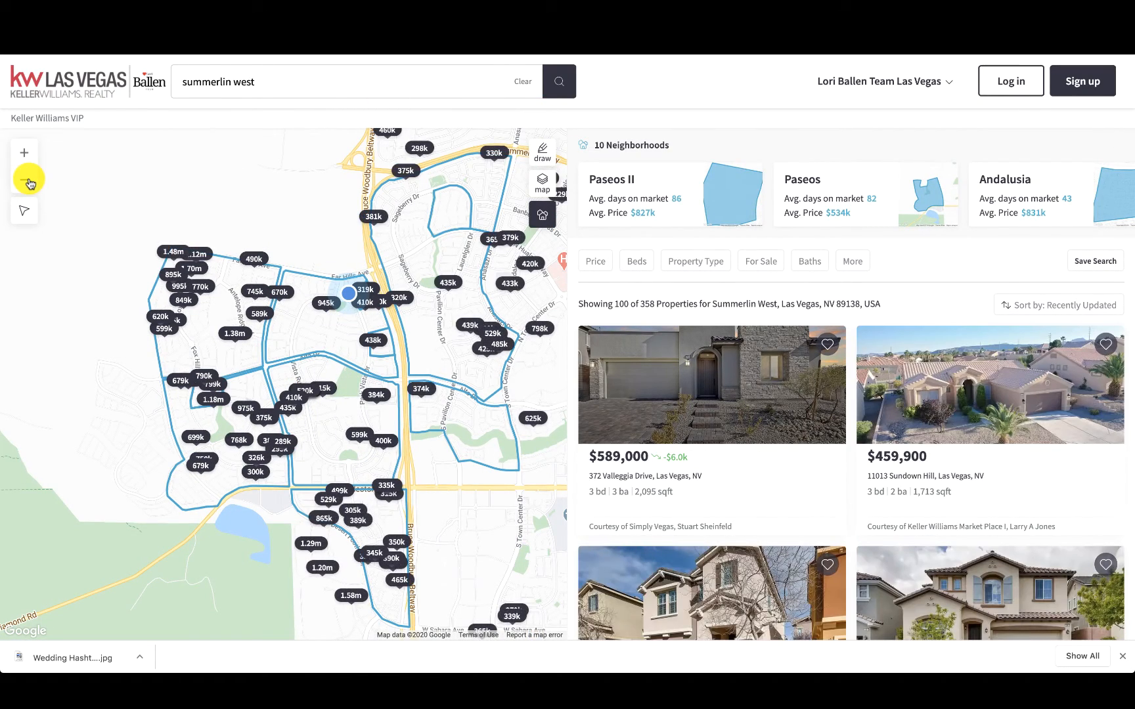
pyautogui.click(28, 182)
pyautogui.click(28, 181)
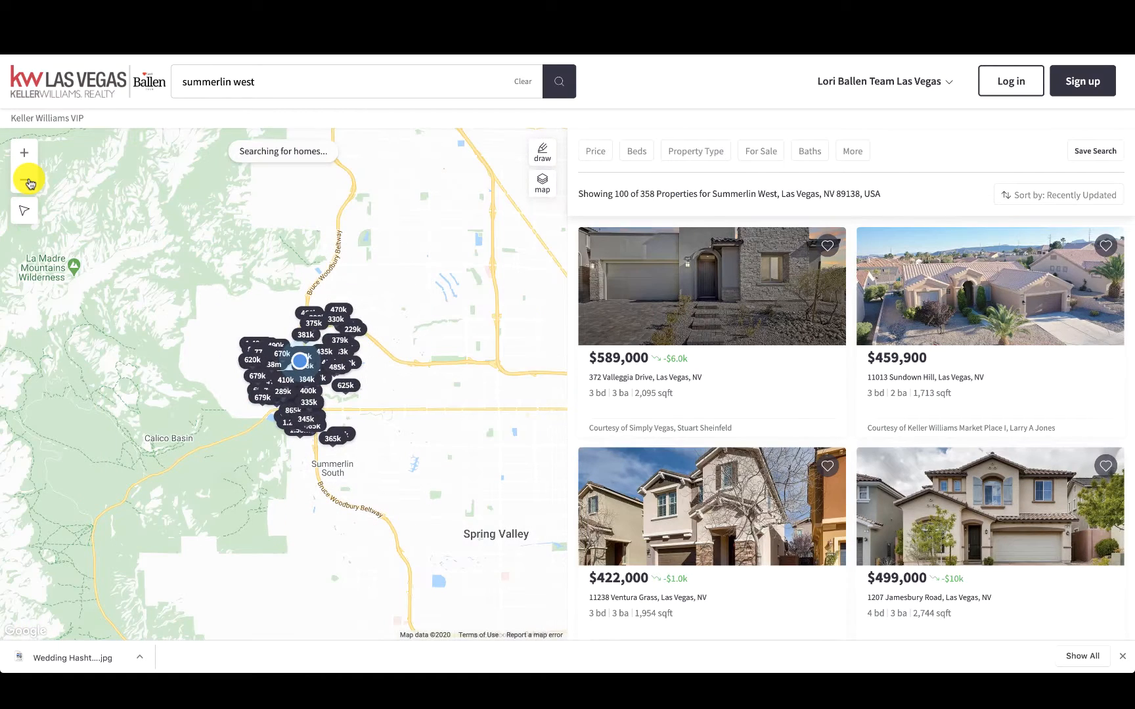
pyautogui.click(26, 155)
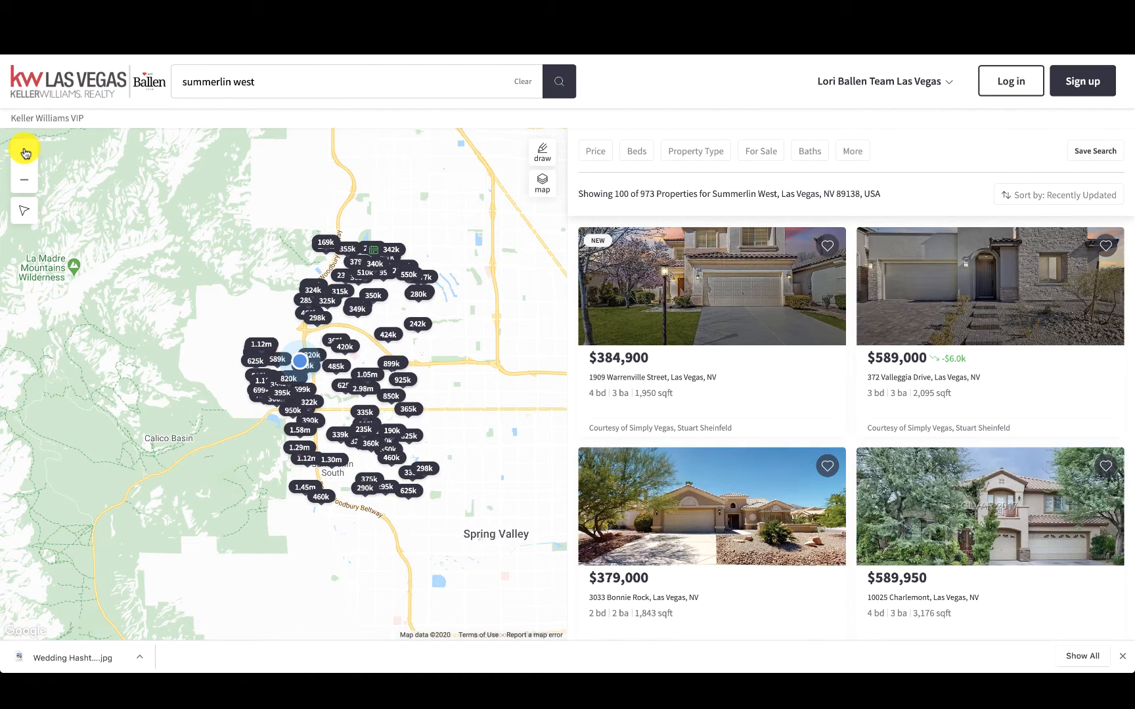
pyautogui.click(25, 152)
pyautogui.moveTo(261, 195); pyautogui.dragTo(150, 320)
pyautogui.scroll(-2, 375, 289)
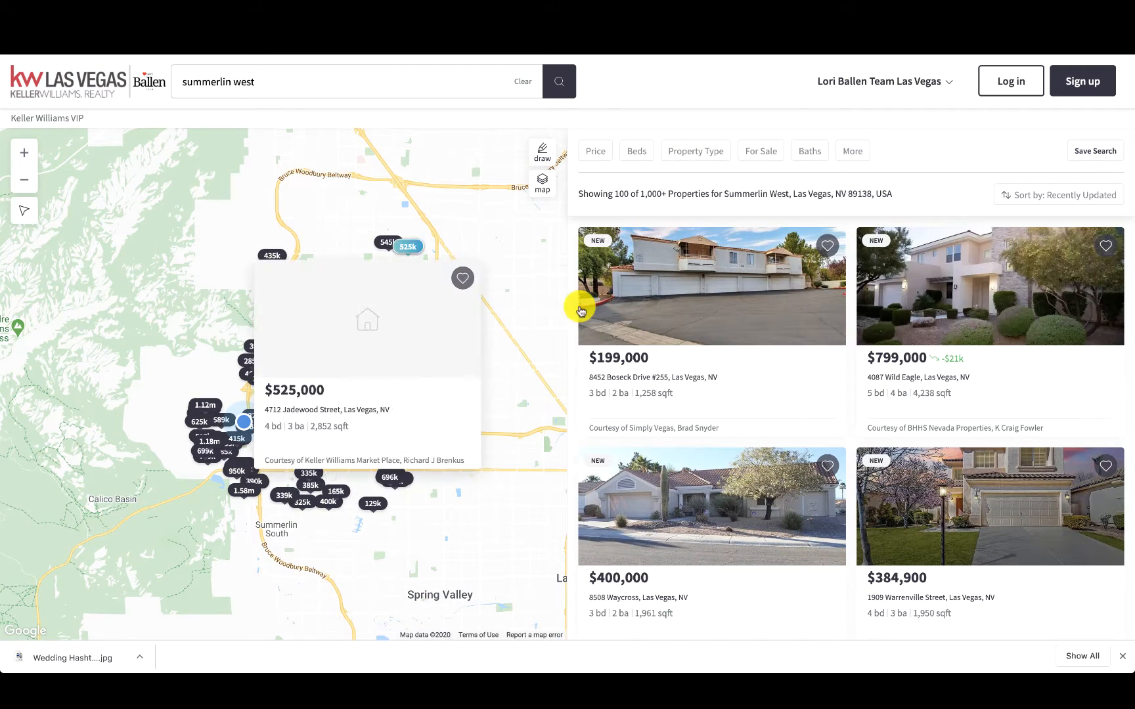
pyautogui.moveTo(347, 276)
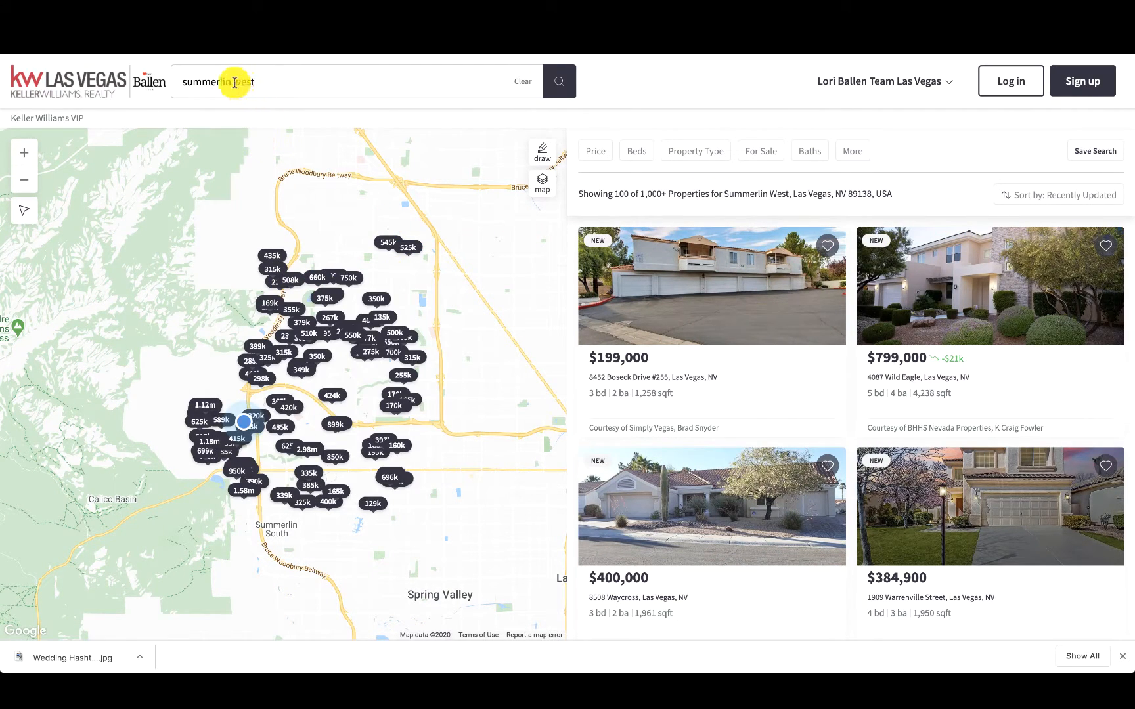
# Change the search location to the neighborhood Summerlin South, Las Vegas, NV and check its boundary against the surrounding area
pyautogui.moveTo(232, 81); pyautogui.dragTo(266, 80)
pyautogui.write('s')
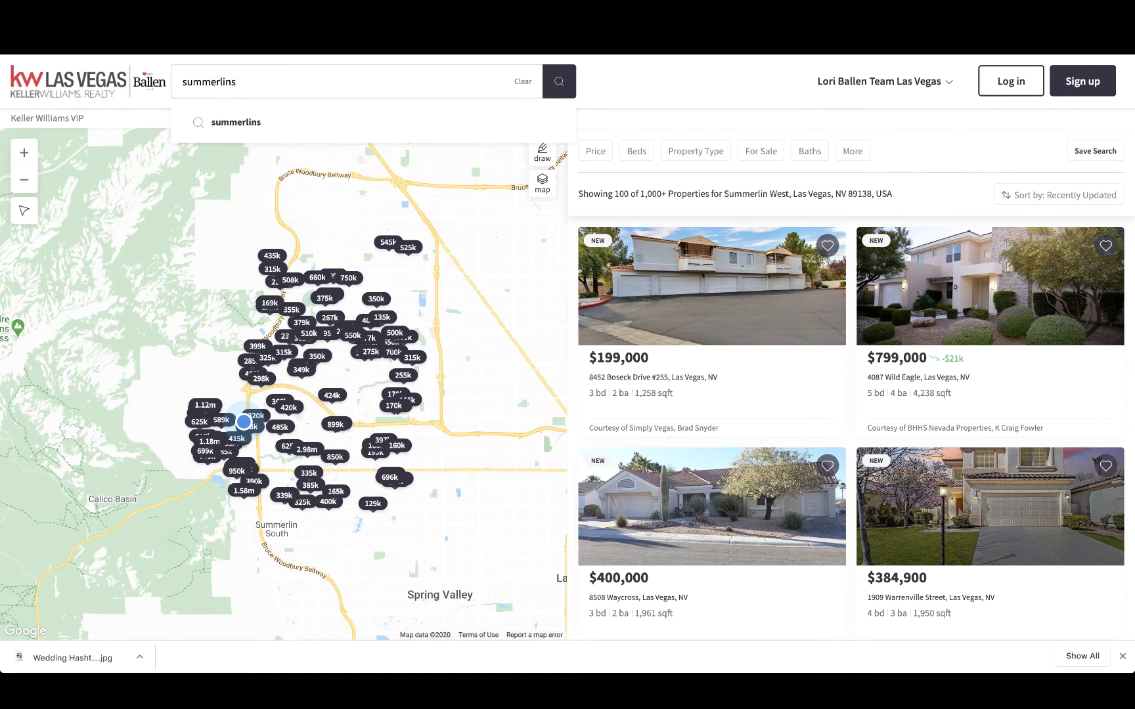
pyautogui.write('outh, Las Vegas, NV')
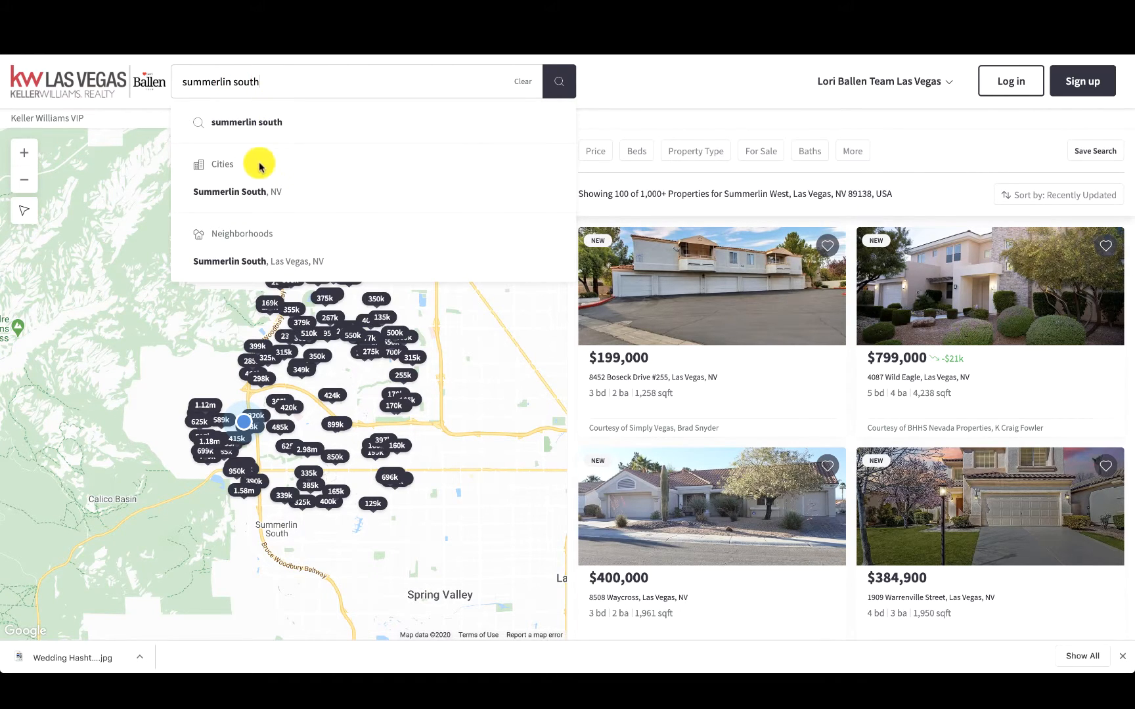
pyautogui.click(261, 265)
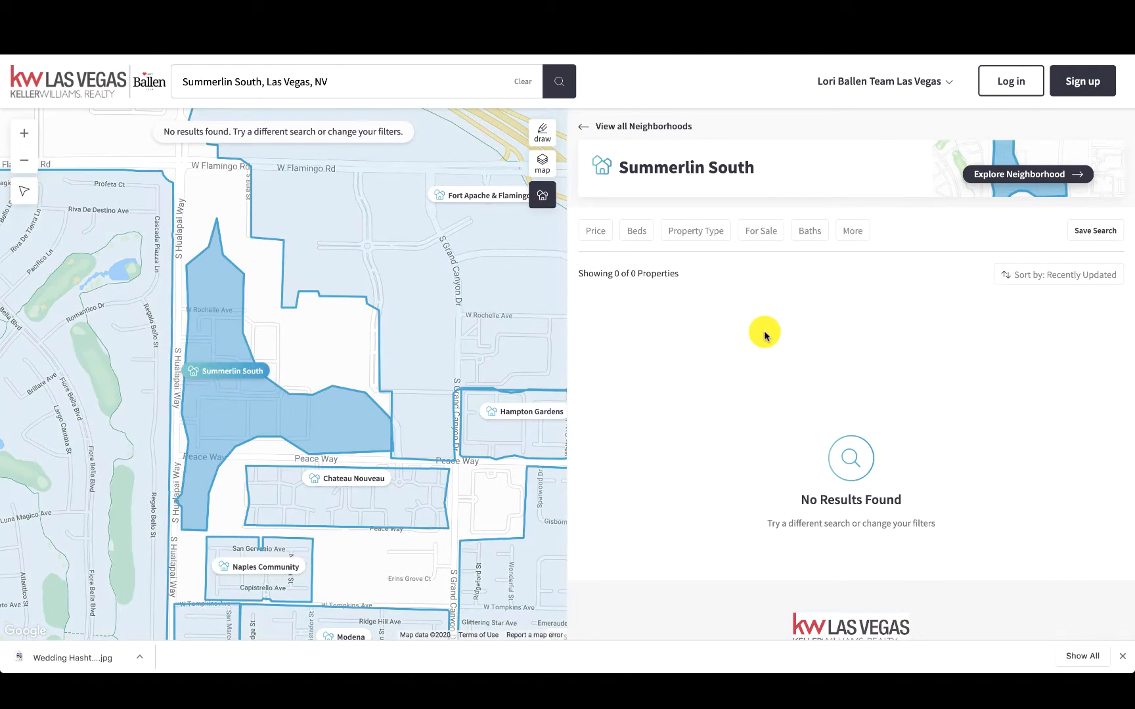
pyautogui.click(29, 162)
pyautogui.click(29, 162)
pyautogui.click(30, 162)
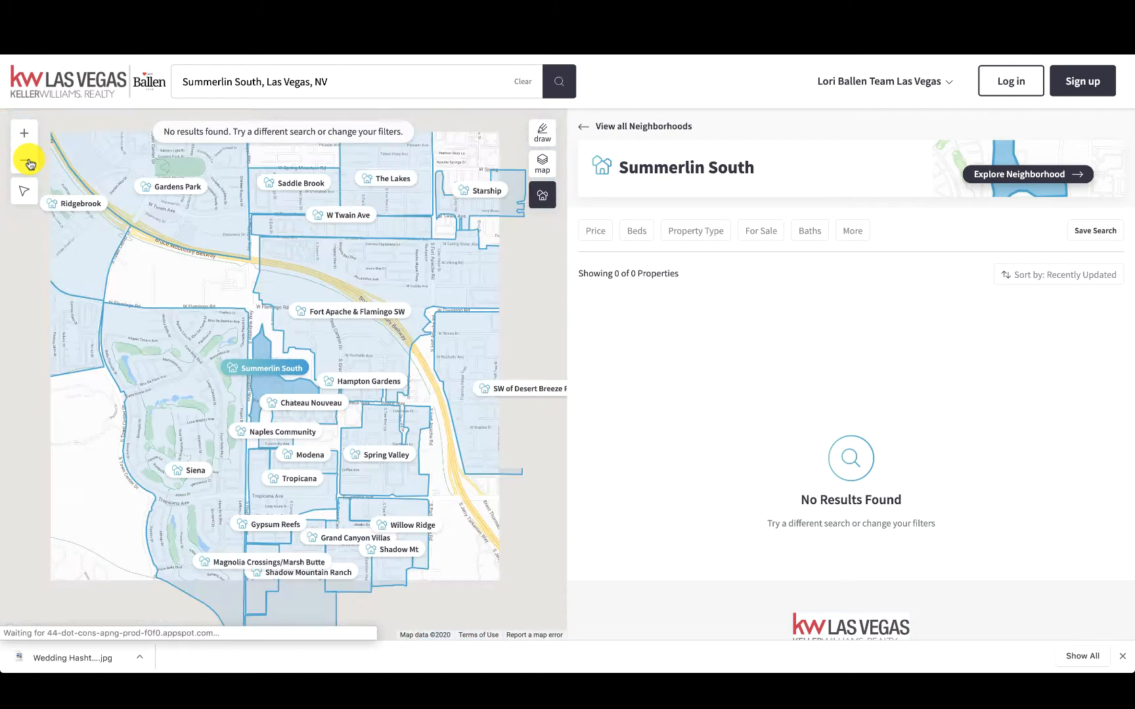
pyautogui.click(29, 162)
# Run a general location search for Summerlin South, Las Vegas, NV instead of the neighborhood, and restore its results after panning the map
pyautogui.click(309, 81)
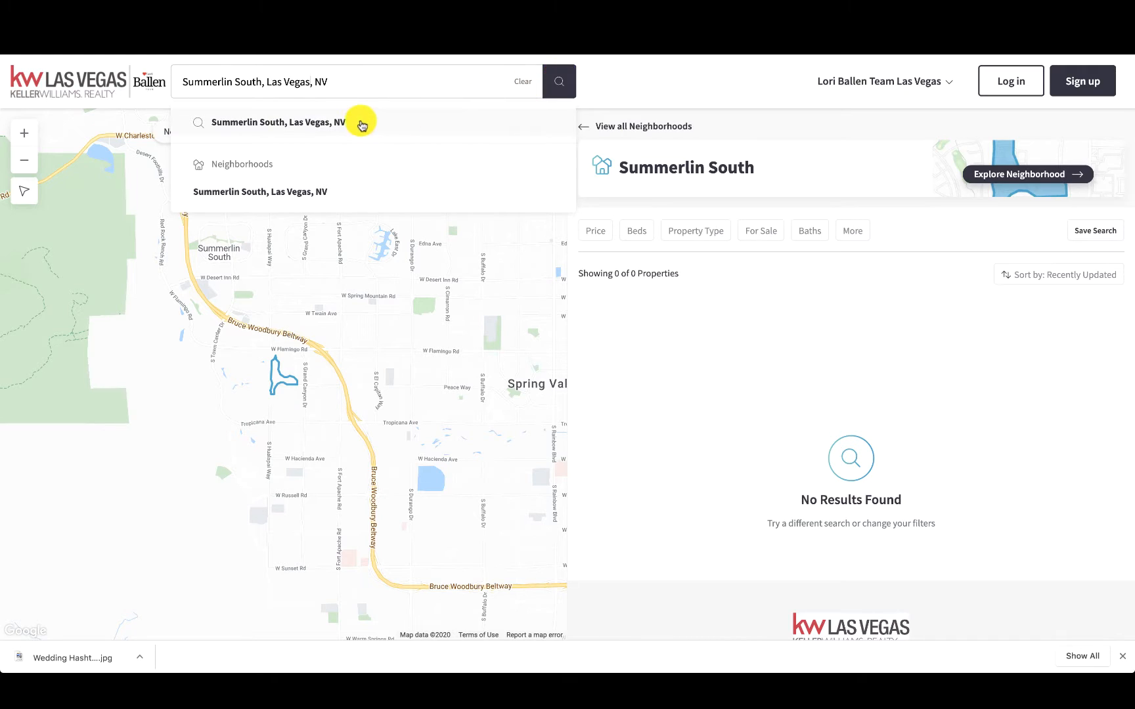
pyautogui.click(341, 115)
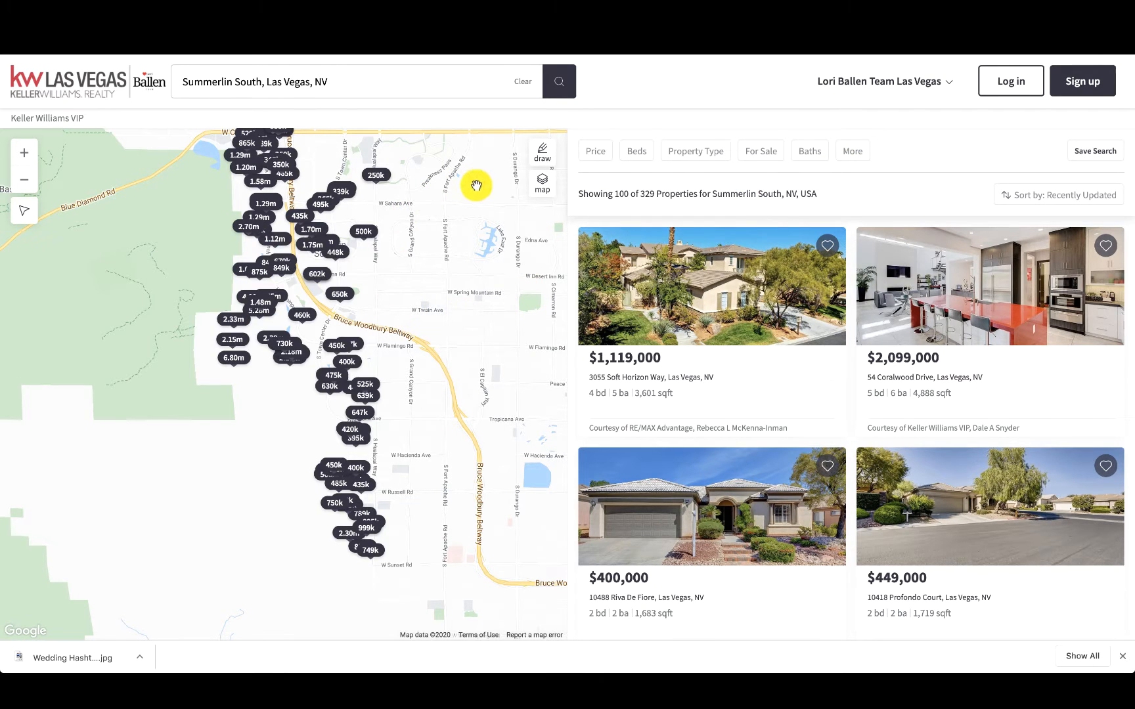
pyautogui.moveTo(474, 188)
pyautogui.mouseDown()
pyautogui.moveTo(464, 337)
pyautogui.moveTo(318, 348)
pyautogui.moveTo(435, 345)
pyautogui.moveTo(504, 317)
pyautogui.moveTo(498, 379)
pyautogui.moveTo(507, 274)
pyautogui.moveTo(496, 198)
pyautogui.moveTo(453, 211)
pyautogui.mouseUp()
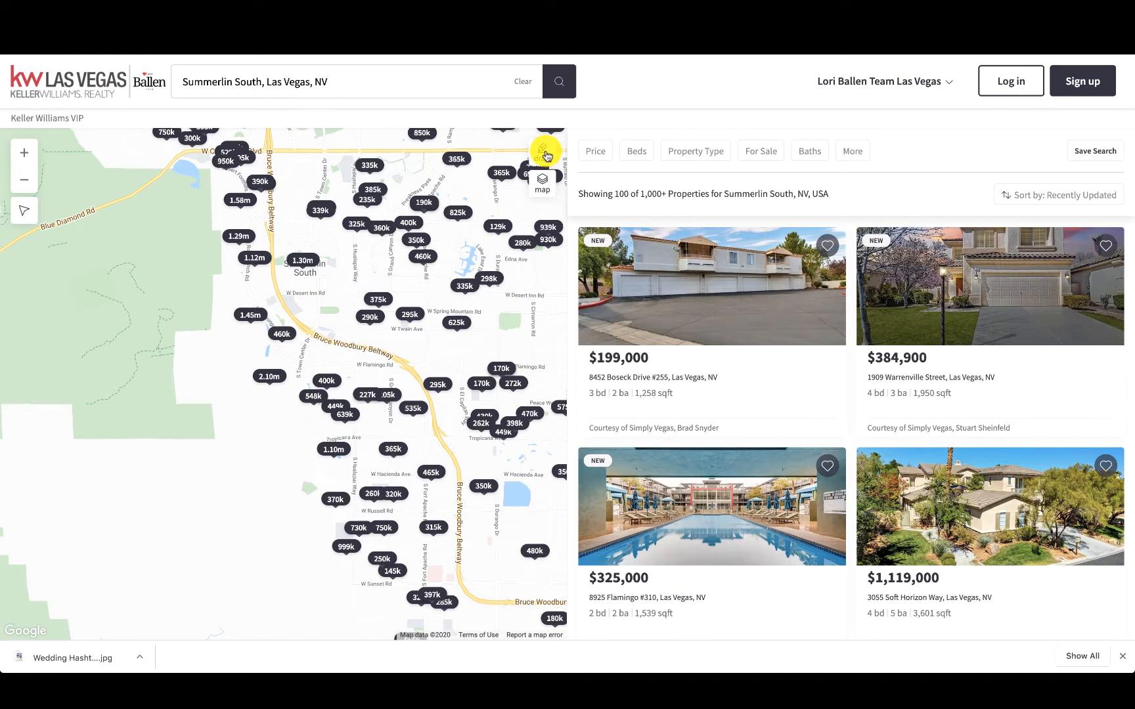
pyautogui.click(554, 85)
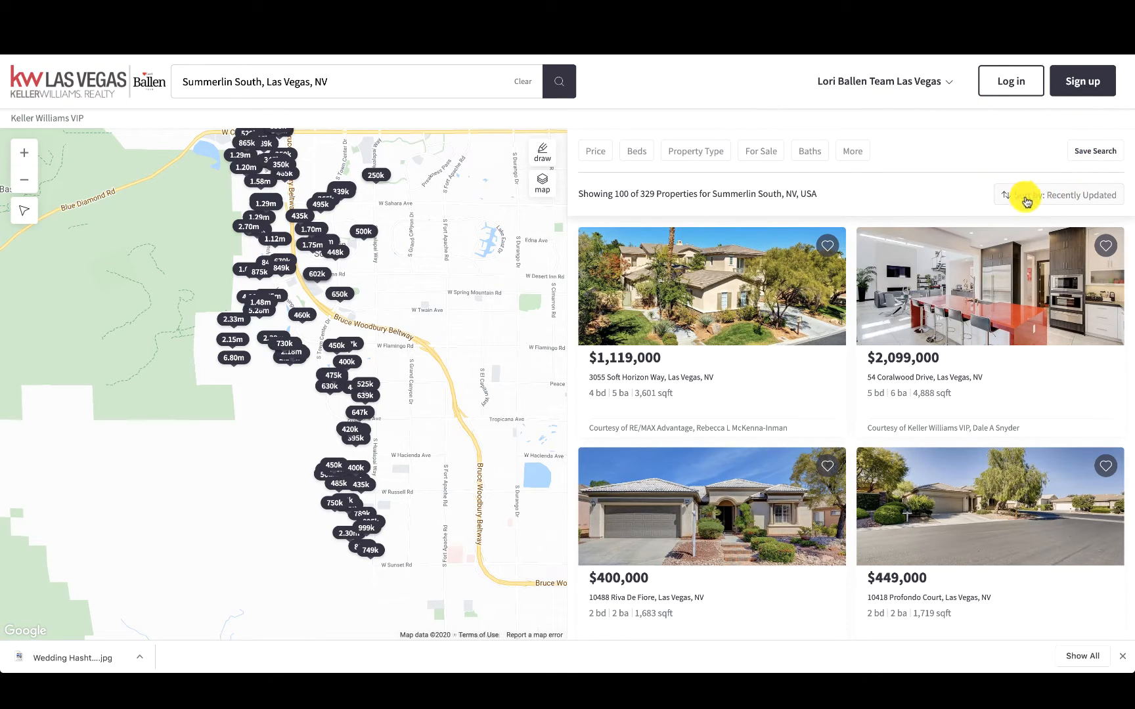
# Limit the for-sale price of the Summerlin South search to $400k or less, and lower the limit to $350k or less
pyautogui.click(596, 153)
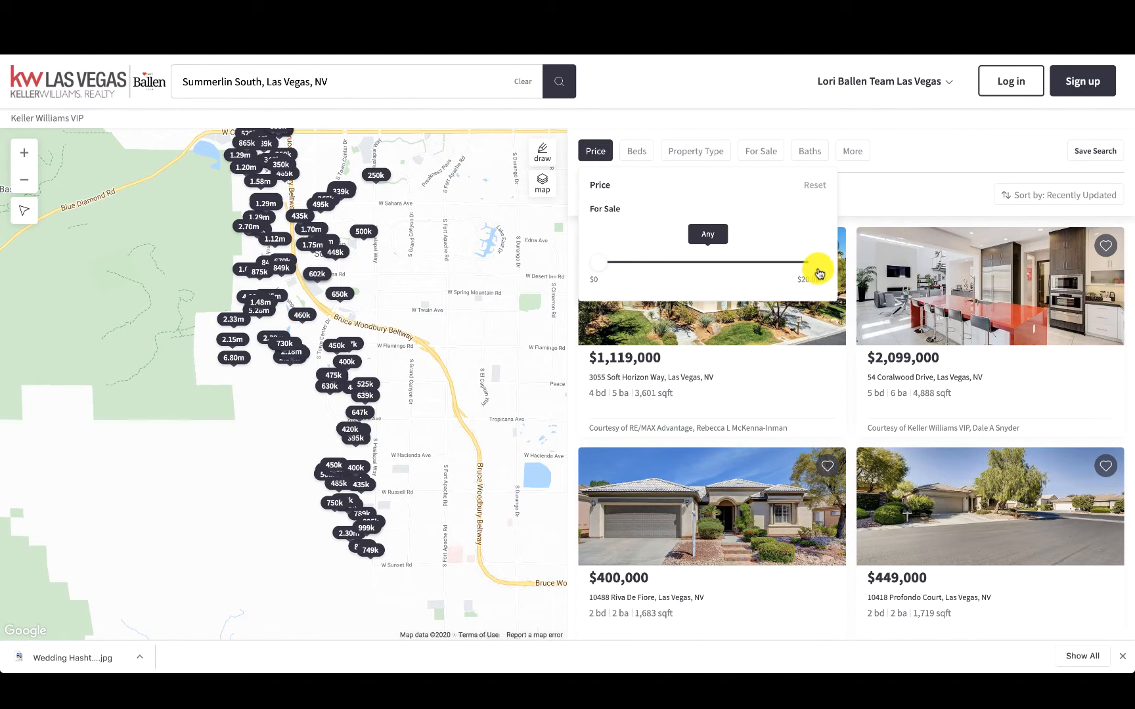
pyautogui.moveTo(817, 270); pyautogui.dragTo(679, 269)
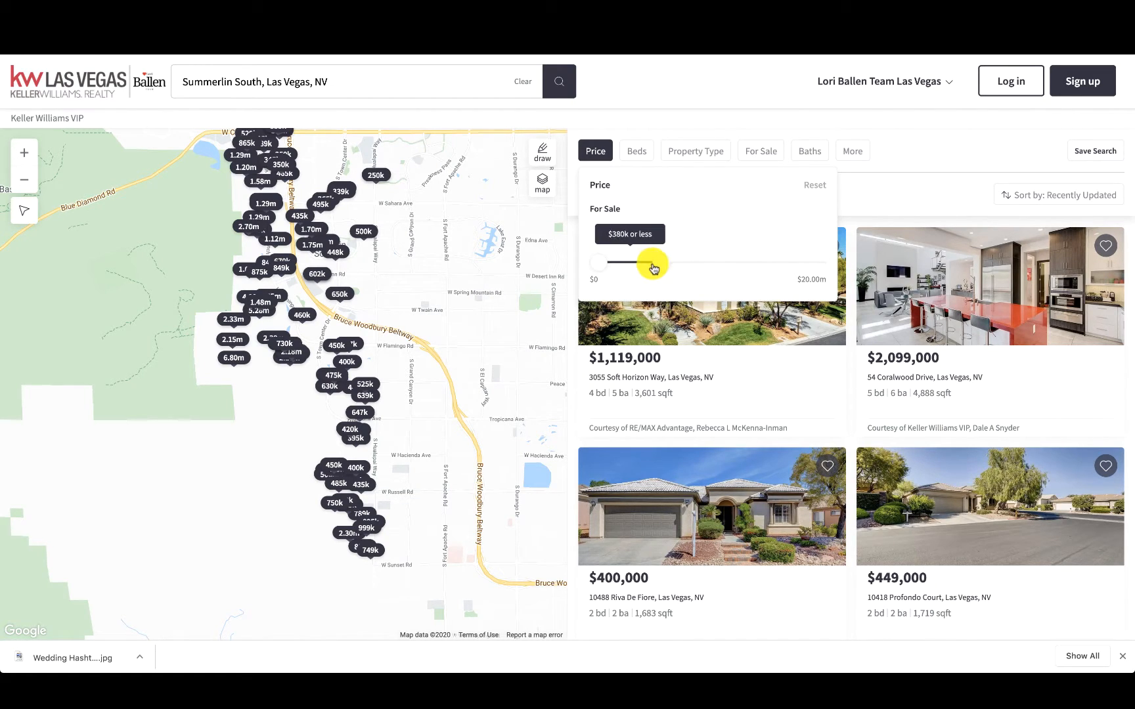
pyautogui.moveTo(656, 269); pyautogui.dragTo(656, 269)
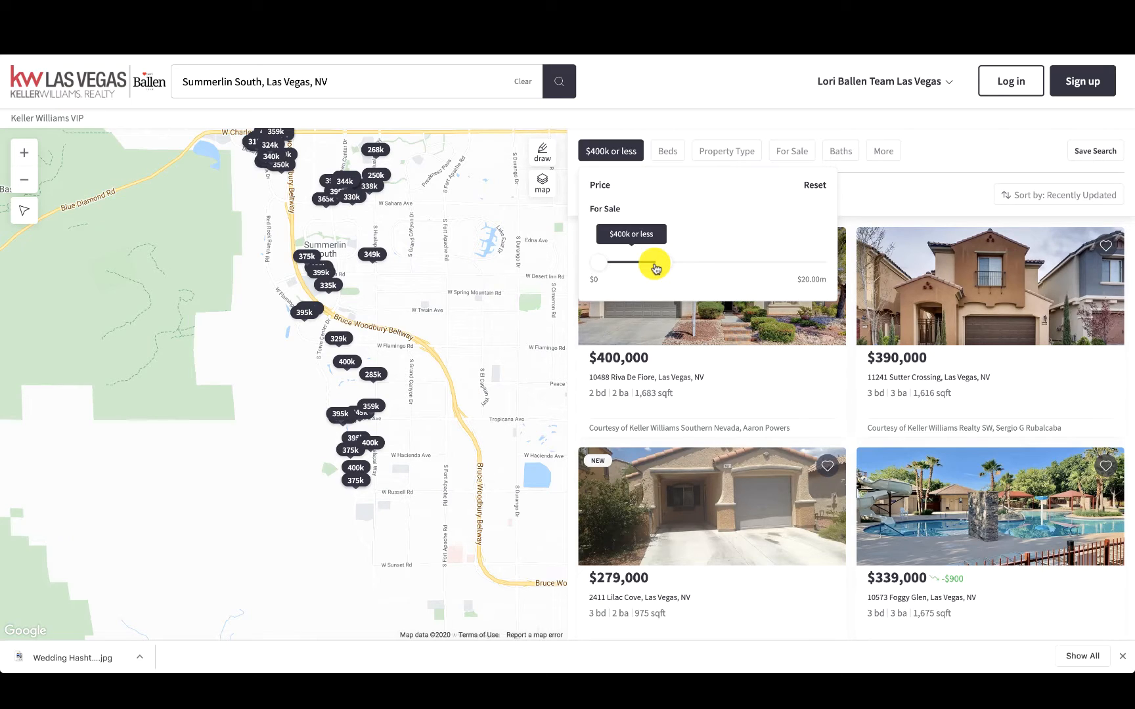
pyautogui.moveTo(656, 266); pyautogui.dragTo(649, 266)
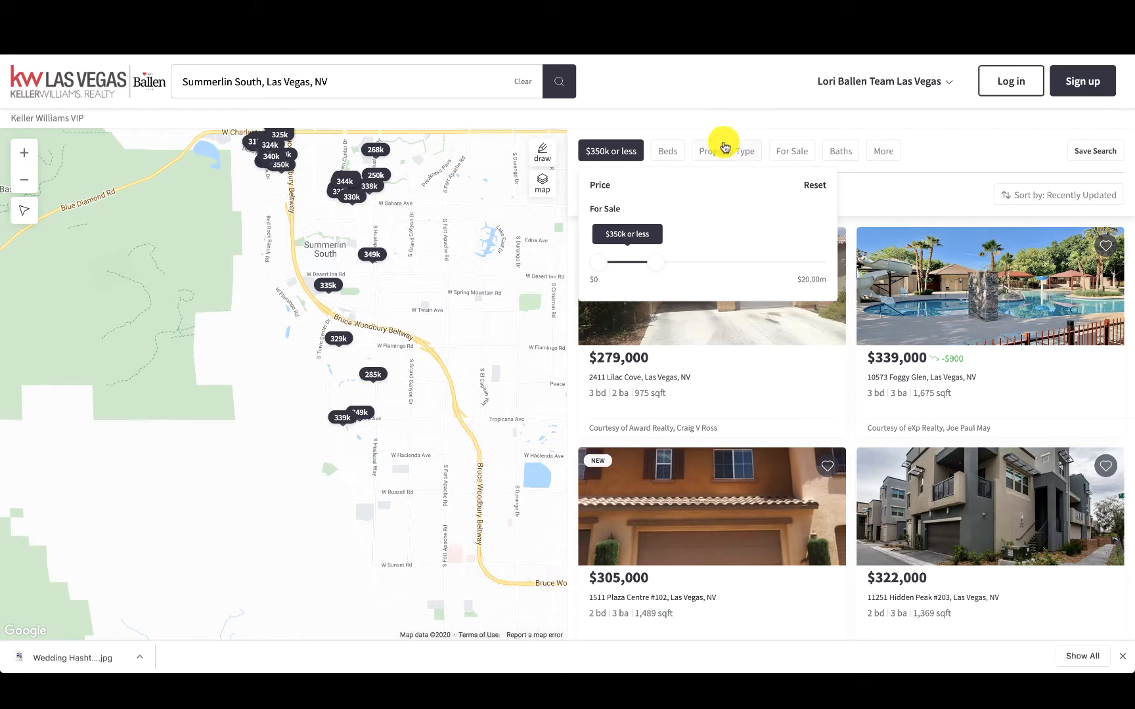
# Restrict the property type filter to Houses
pyautogui.click(727, 153)
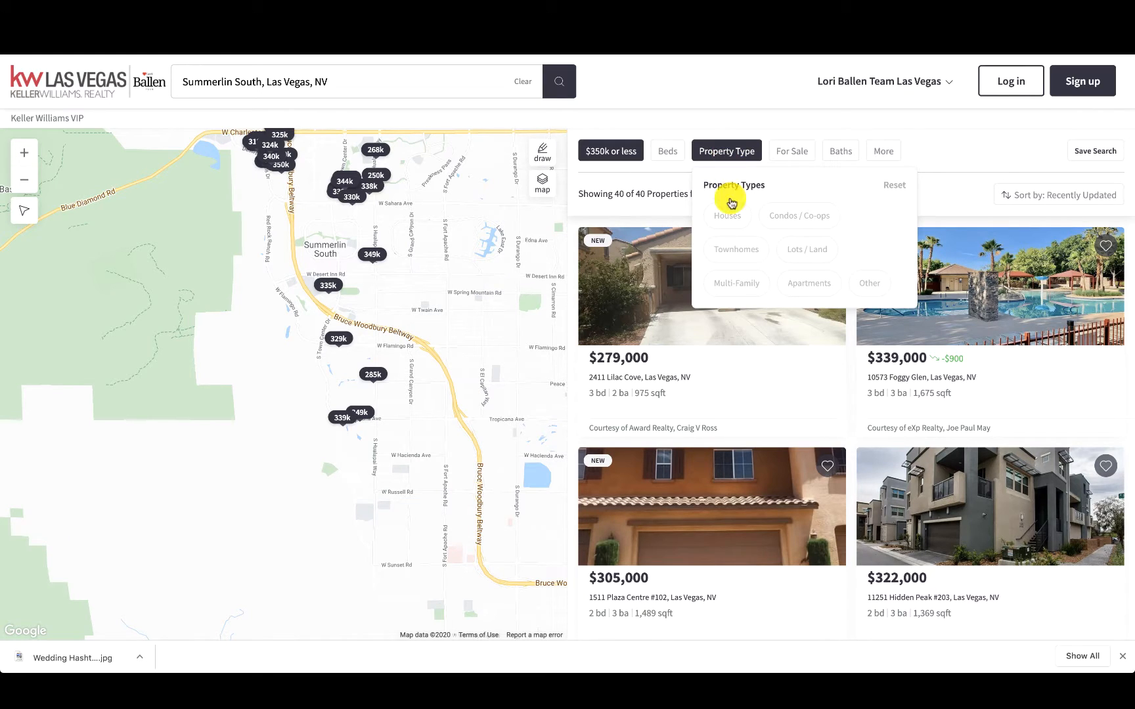
pyautogui.click(731, 220)
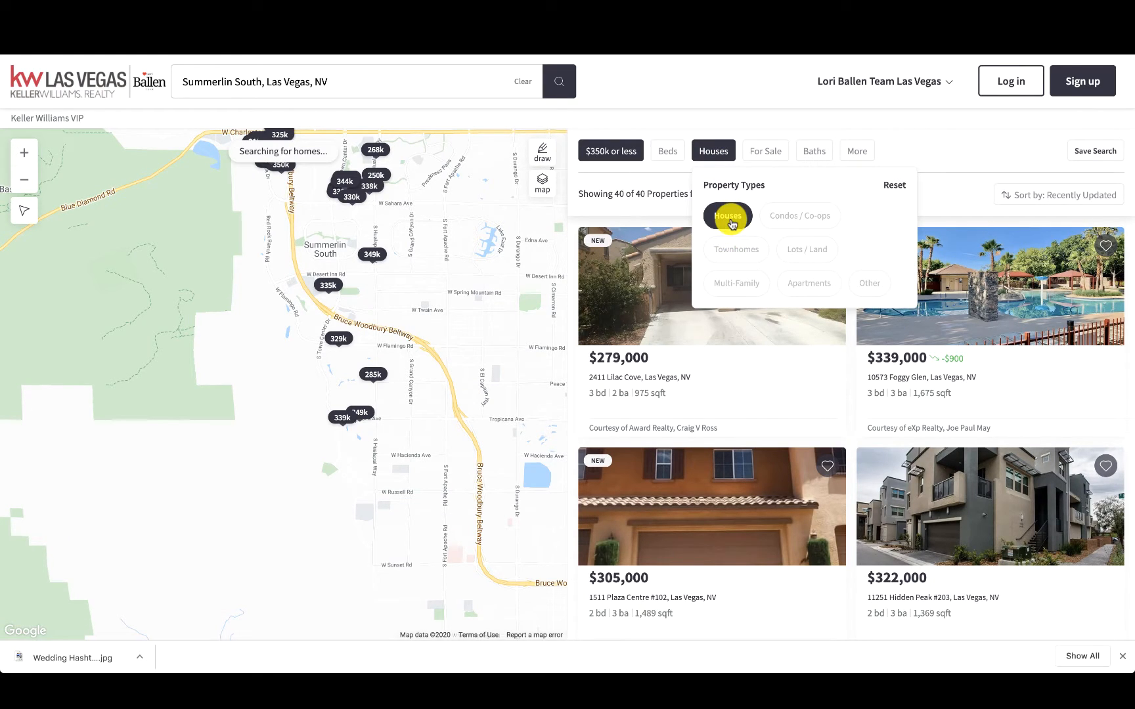
pyautogui.click(724, 101)
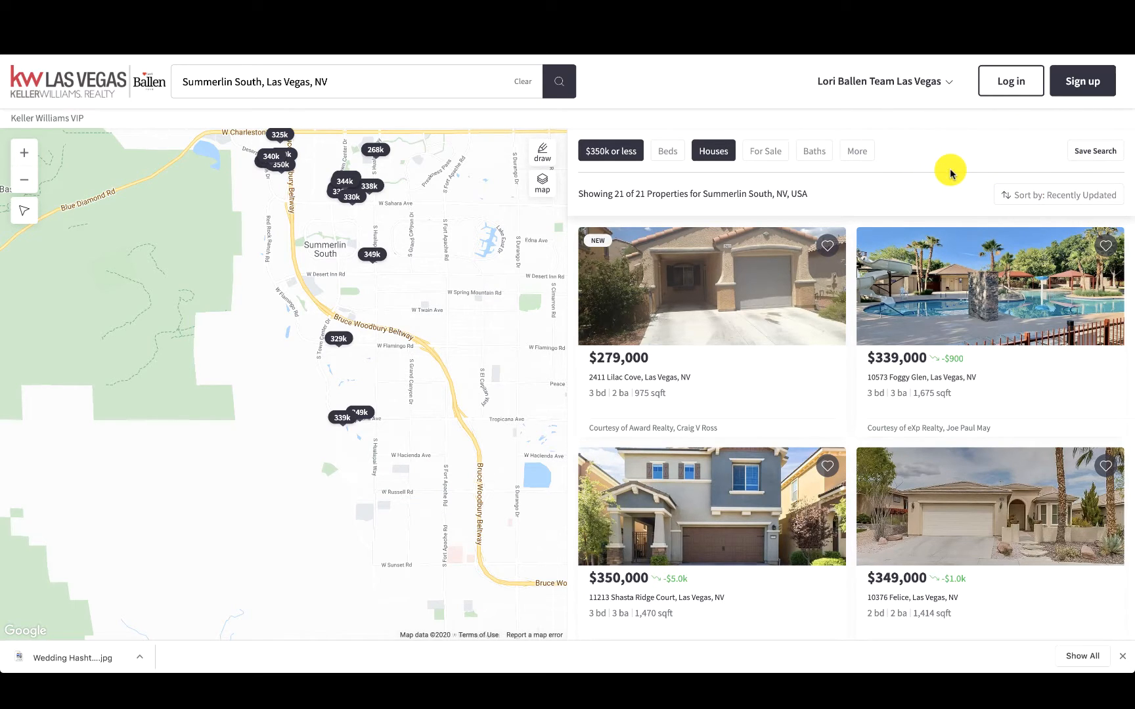
# Examine the sorting options, the filtered house listings, the additional filters and the Save Search form
pyautogui.click(1035, 197)
pyautogui.click(970, 188)
pyautogui.scroll(-4, 970, 188)
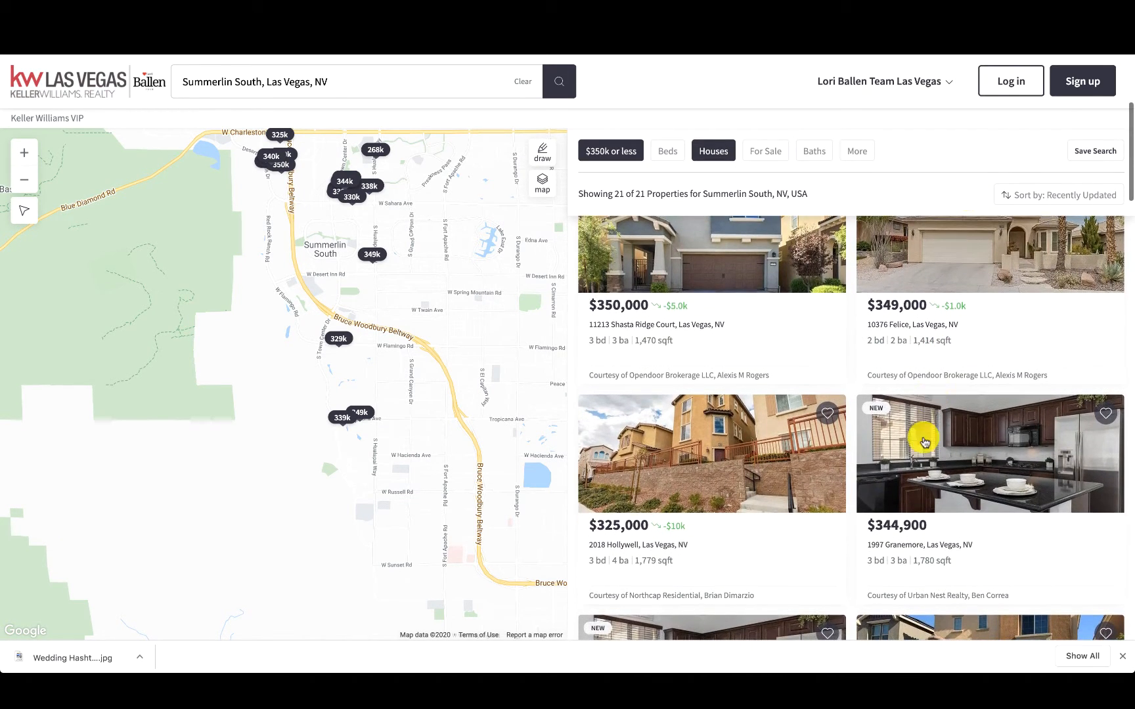
pyautogui.scroll(-3, 922, 437)
pyautogui.scroll(7, 924, 438)
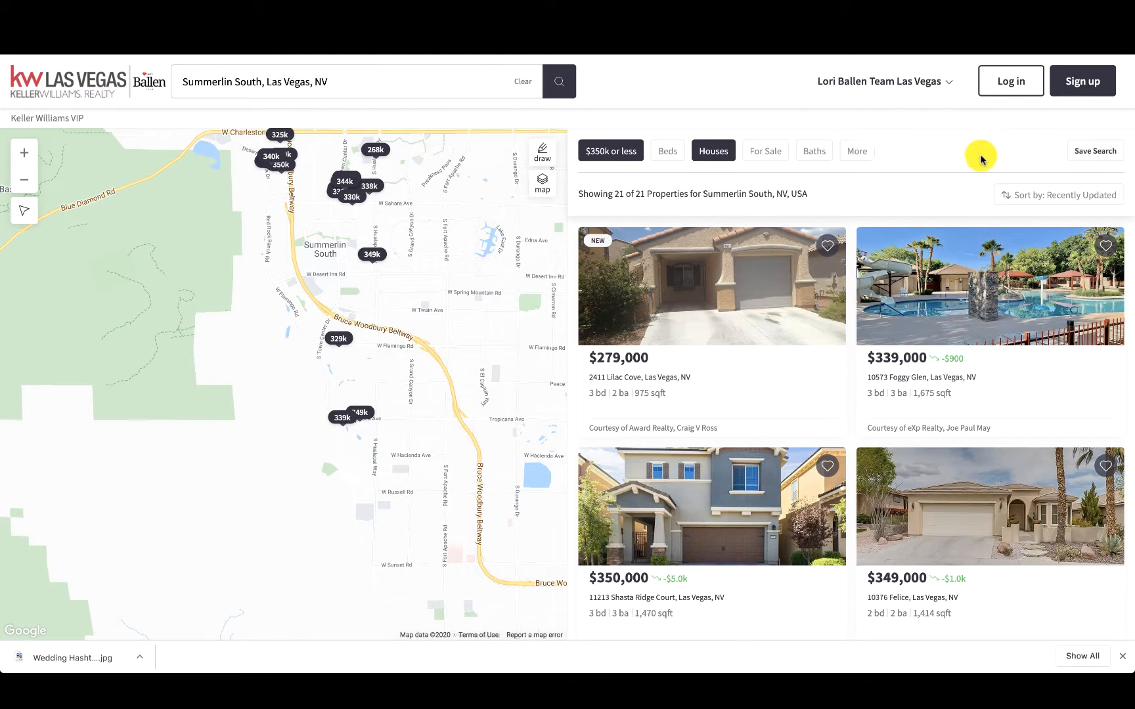
pyautogui.click(849, 156)
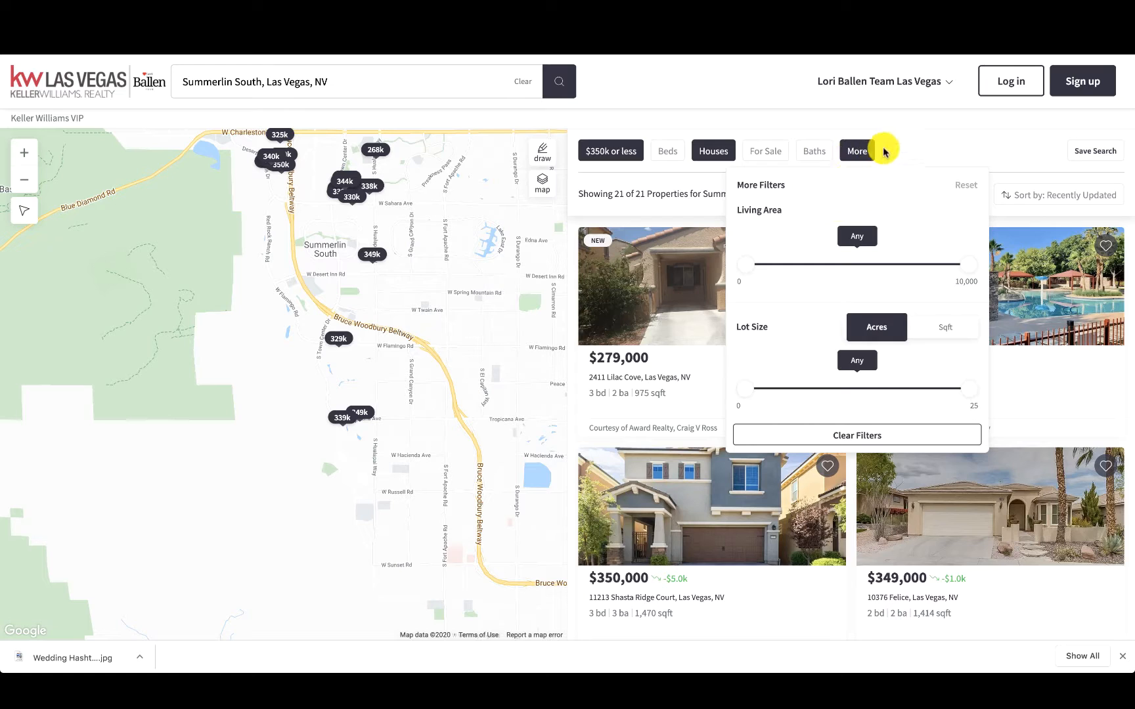
pyautogui.click(882, 149)
pyautogui.click(1096, 154)
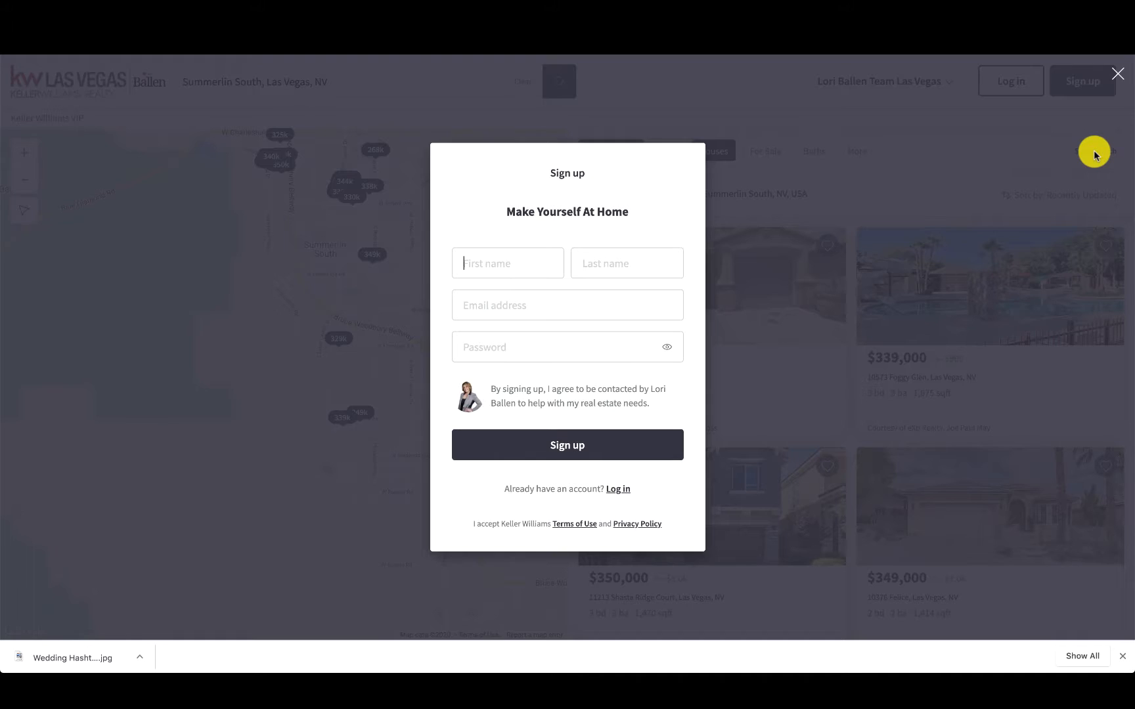
pyautogui.click(729, 155)
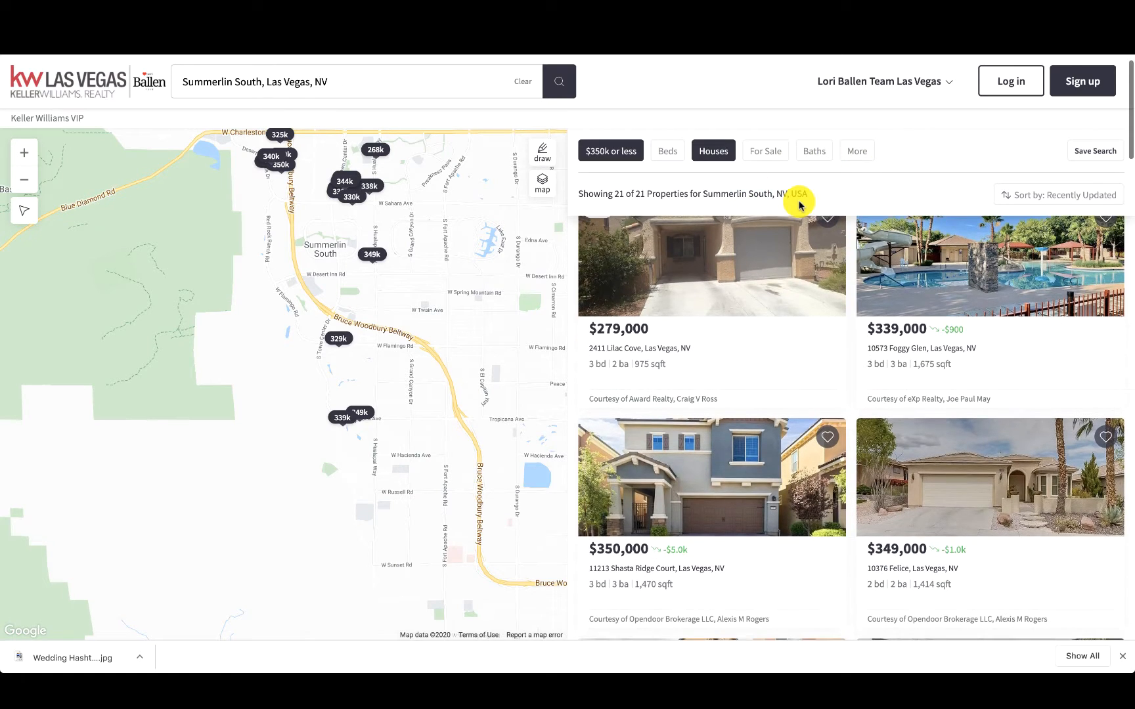
# Raise the maximum for-sale price to $430k and browse the matching house listings
pyautogui.click(626, 154)
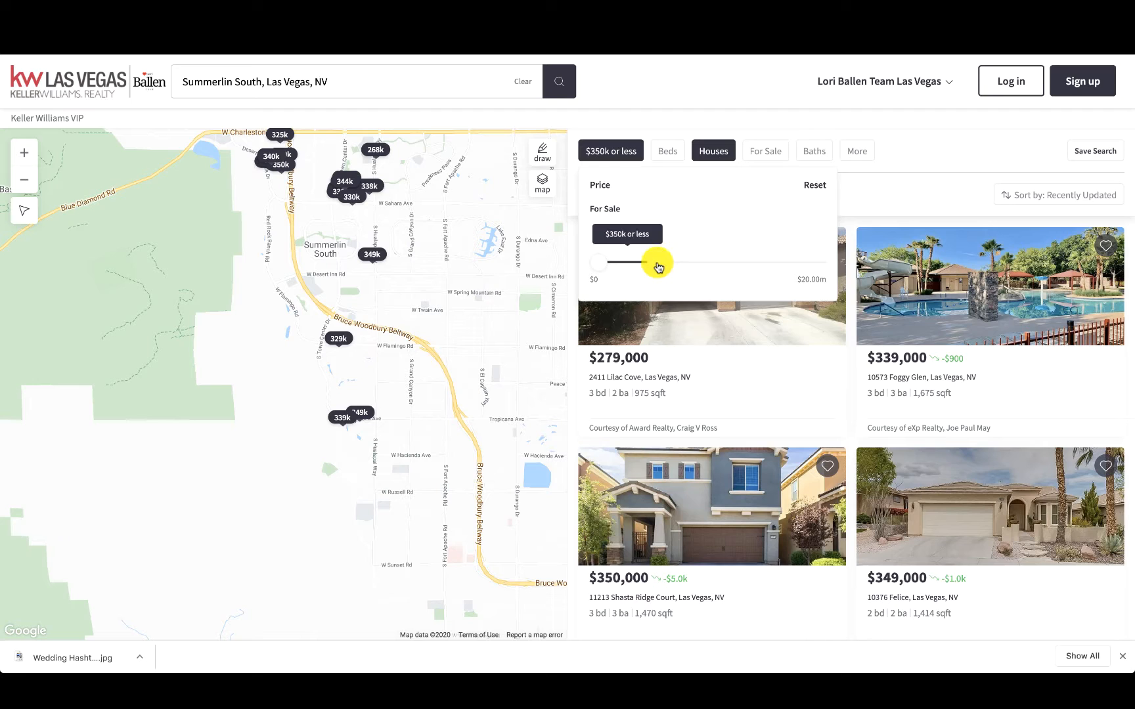
pyautogui.moveTo(658, 266); pyautogui.dragTo(662, 267)
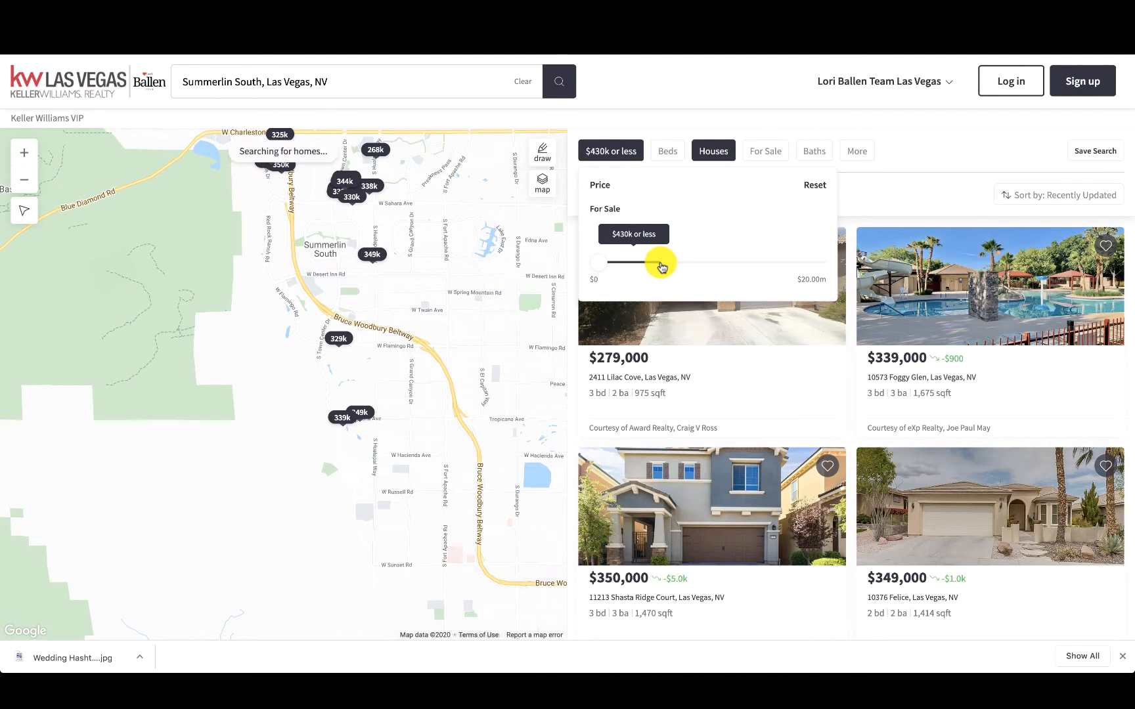
pyautogui.click(930, 152)
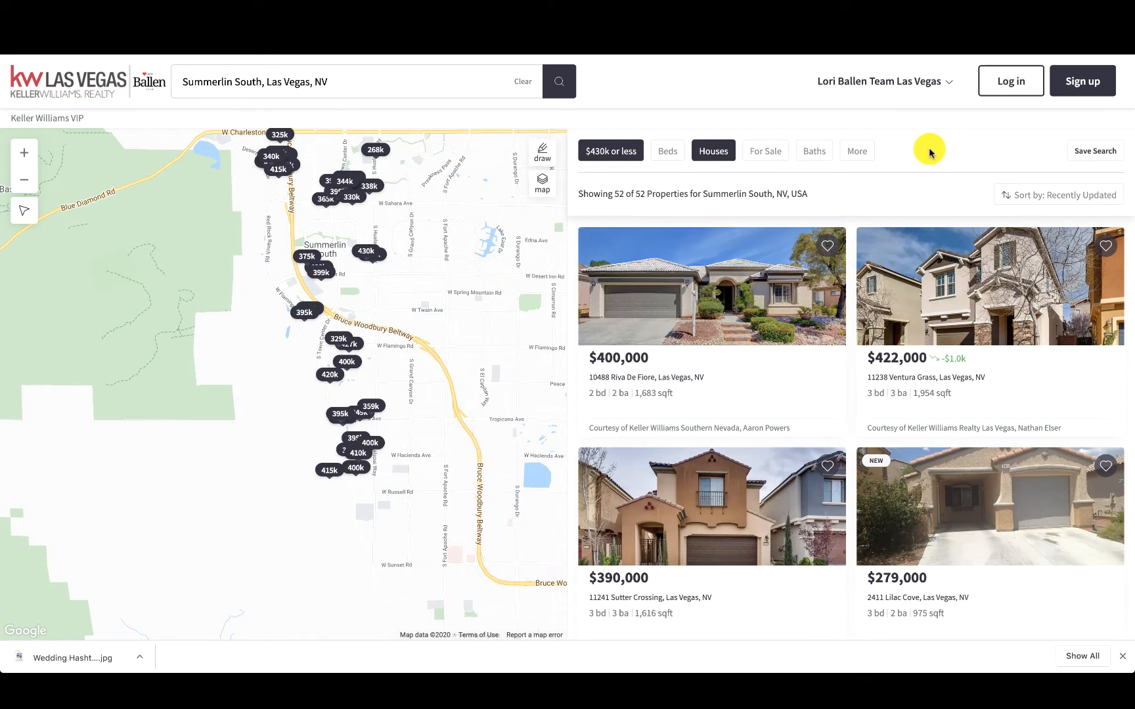
pyautogui.scroll(-5, 886, 390)
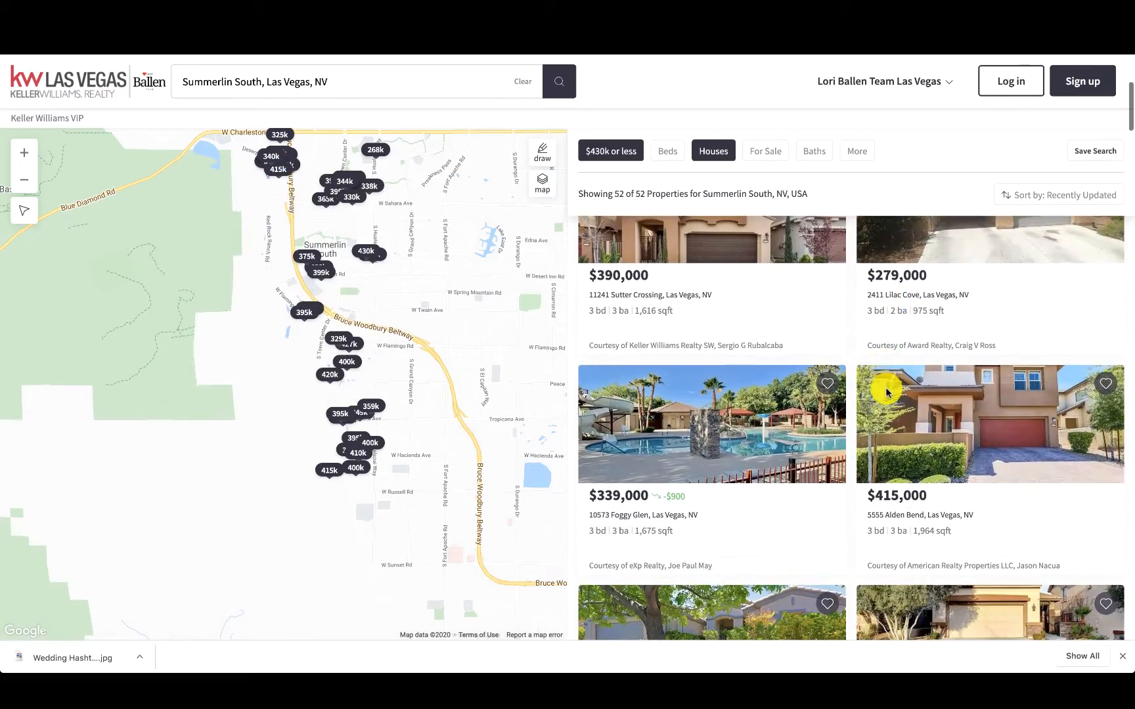
pyautogui.scroll(-5, 885, 393)
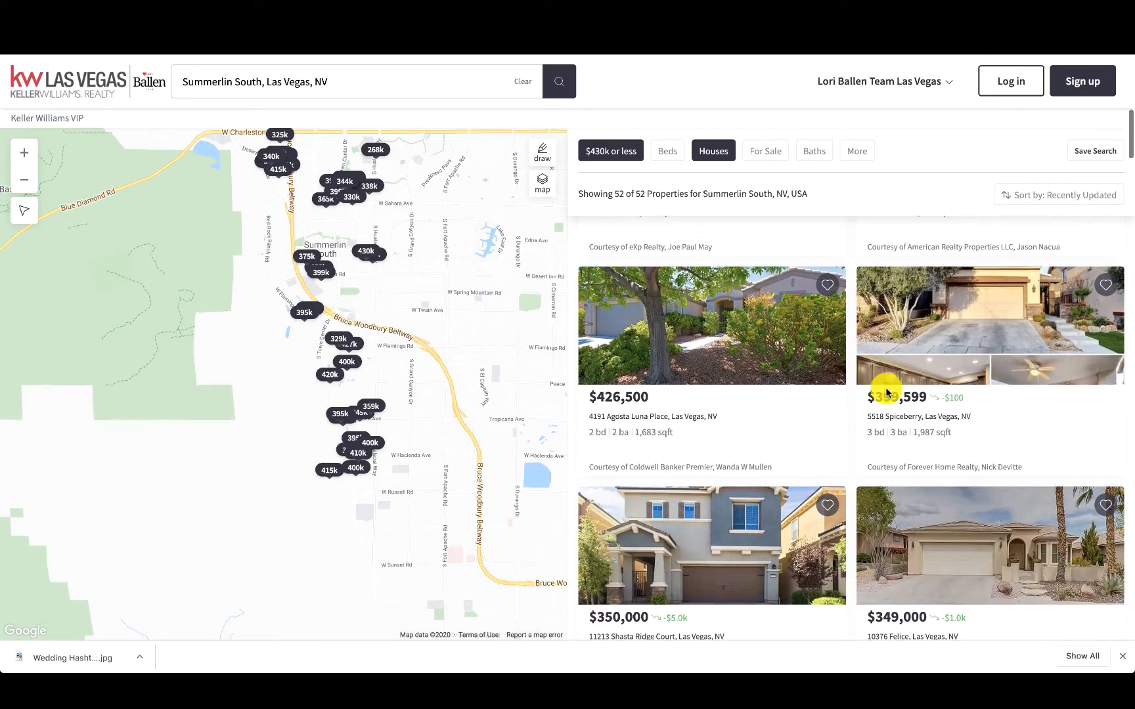
pyautogui.scroll(12, 886, 388)
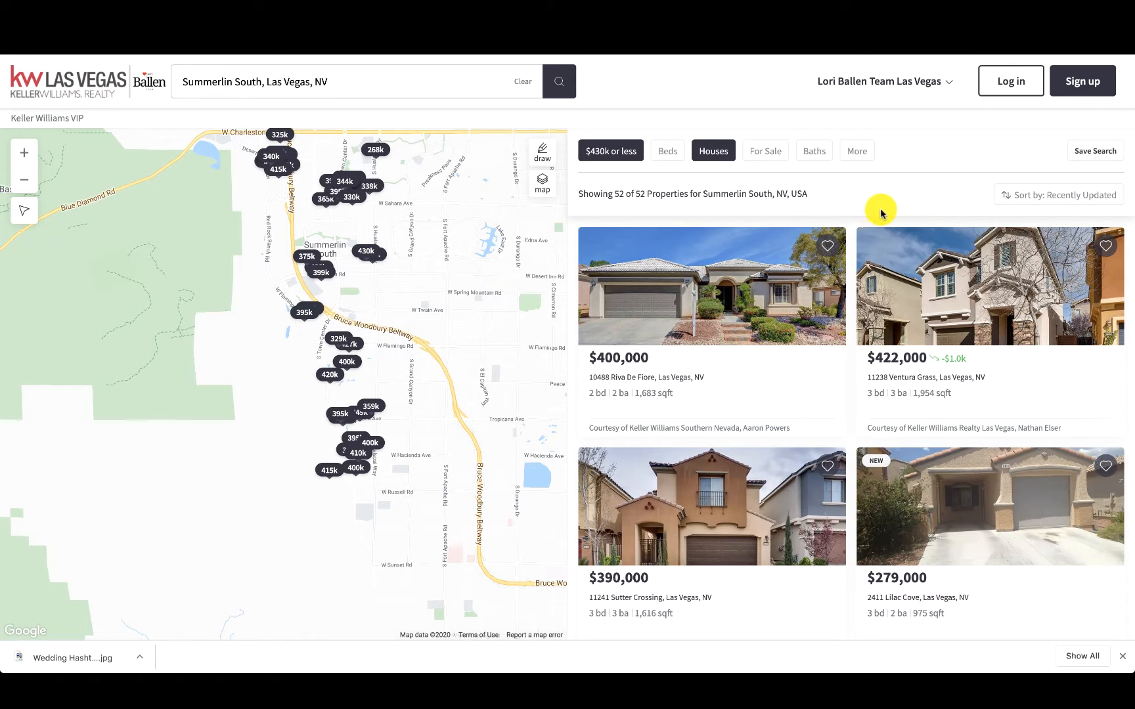
# Set the for-sale price filter to $400k or less and close the price options
pyautogui.click(611, 153)
pyautogui.moveTo(662, 266); pyautogui.dragTo(656, 268)
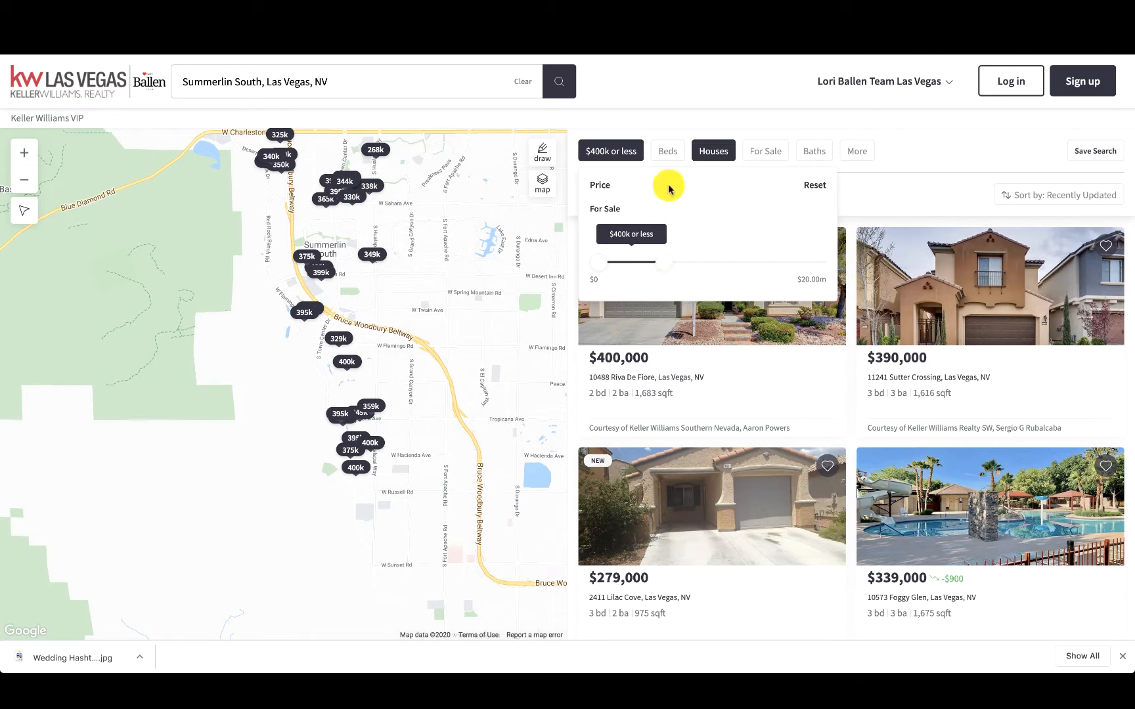
pyautogui.click(687, 110)
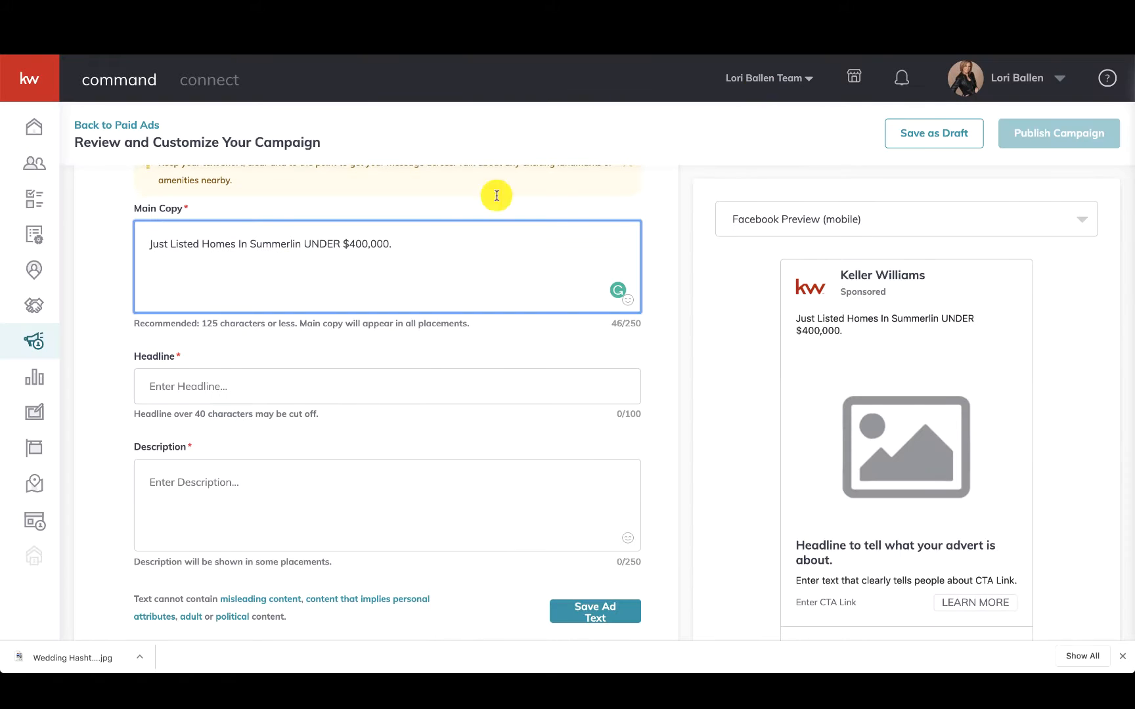
# Insert "40" before "Just Listed Homes" in the campaign's main copy
pyautogui.click(150, 244)
pyautogui.write('40')
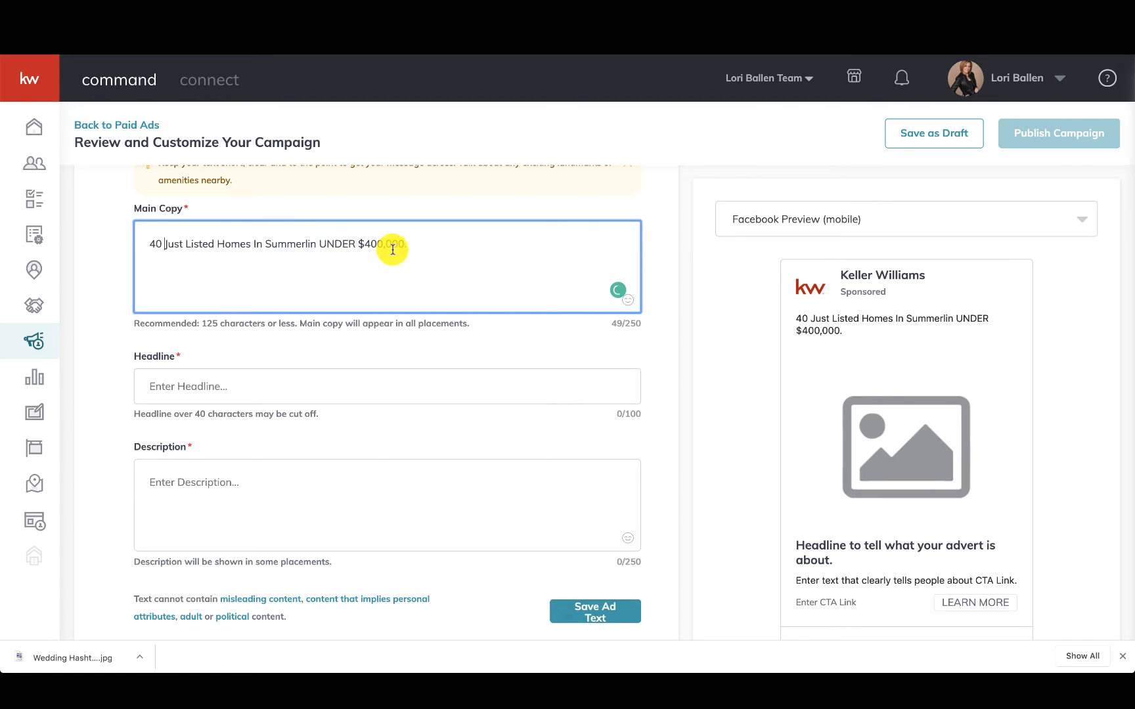
pyautogui.click(423, 246)
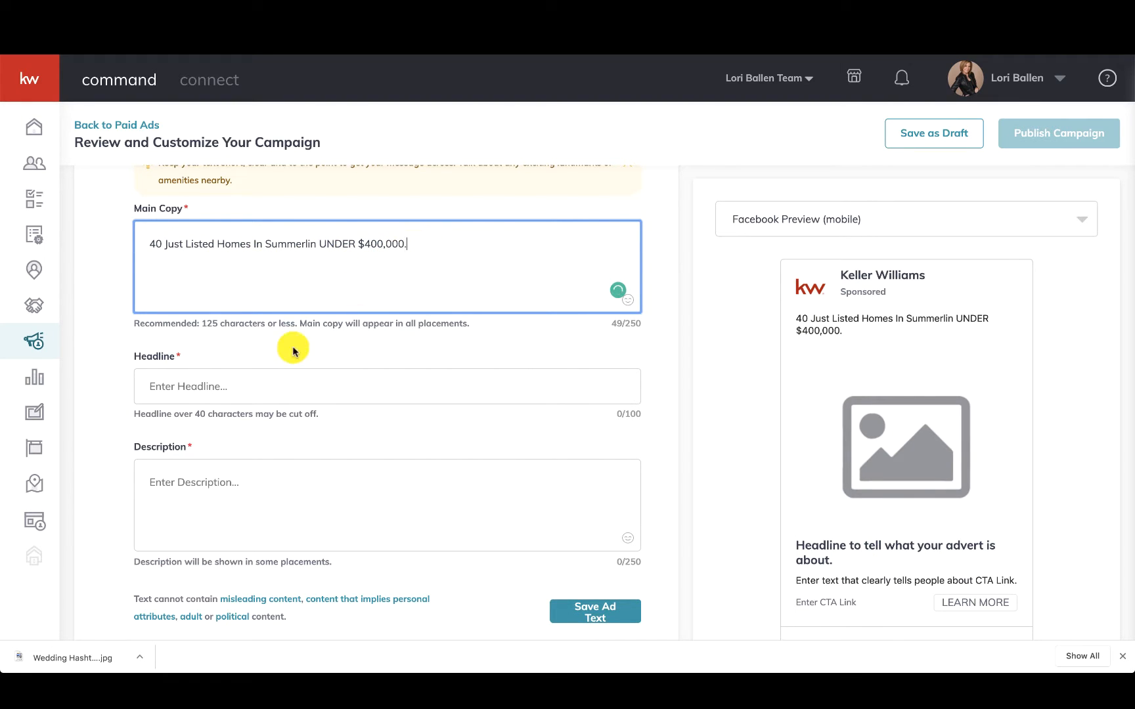
pyautogui.scroll(-1, 375, 287)
pyautogui.click(237, 330)
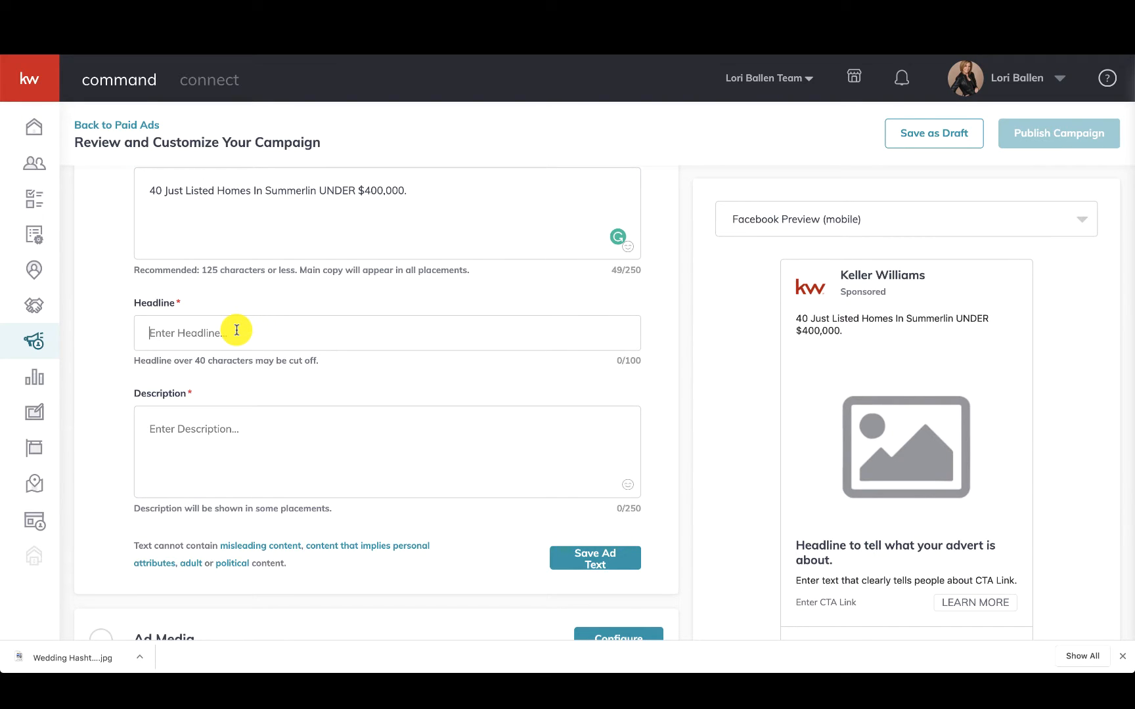
pyautogui.write('Full List')
pyautogui.press('BackSpace')
pyautogui.press('BackSpace')
pyautogui.press('BackSpace')
pyautogui.press('BackSpace')
pyautogui.press('BackSpace')
pyautogui.press('BackSpace')
pyautogui.press('BackSpace')
pyautogui.press('BackSpace')
pyautogui.press('BackSpace')
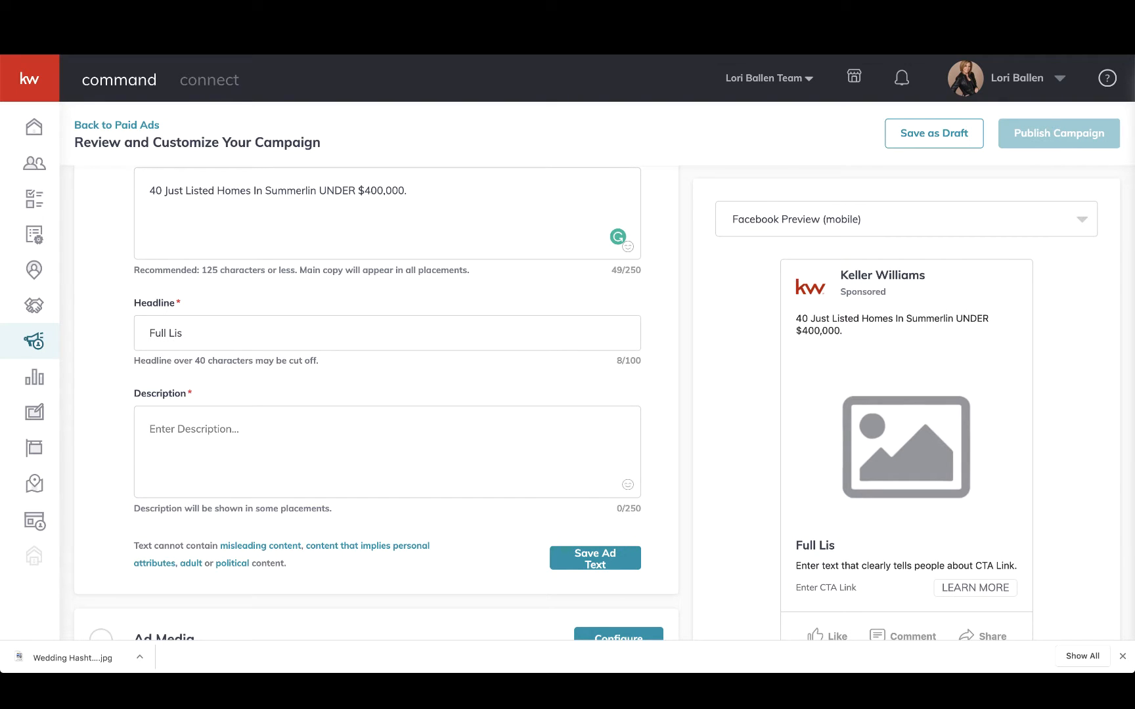
# Enter "South Summerlin, Las Vegas" as the ad headline
pyautogui.write('Summerlin, Las Vegas')
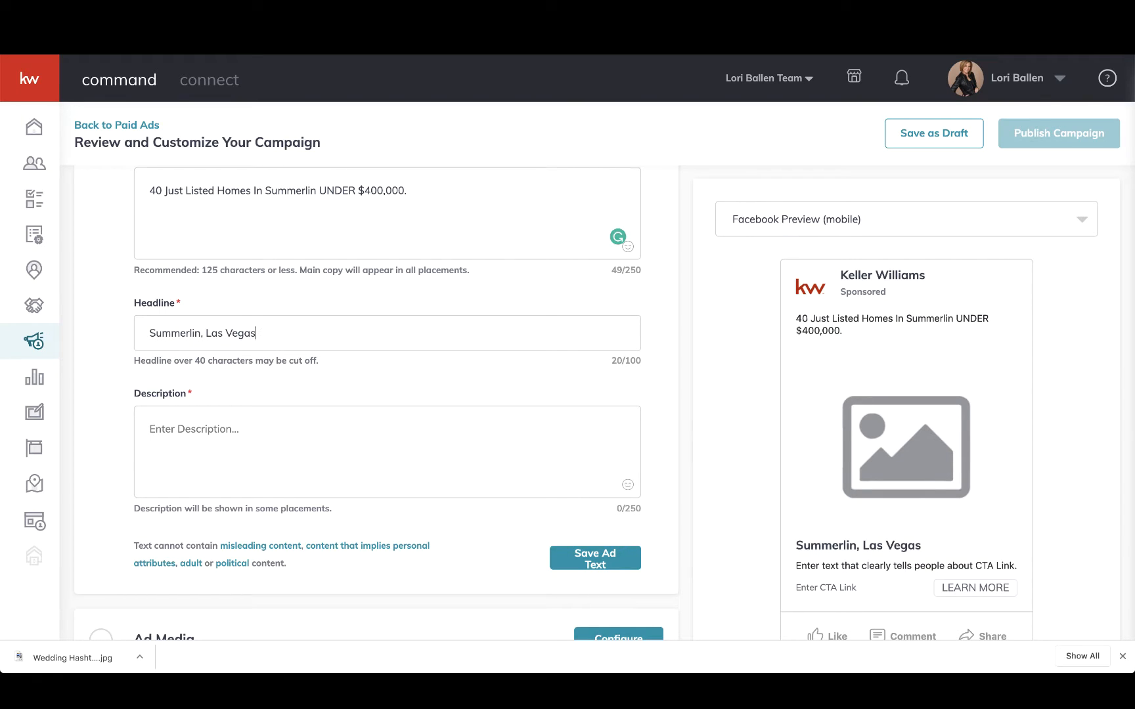
pyautogui.click(148, 333)
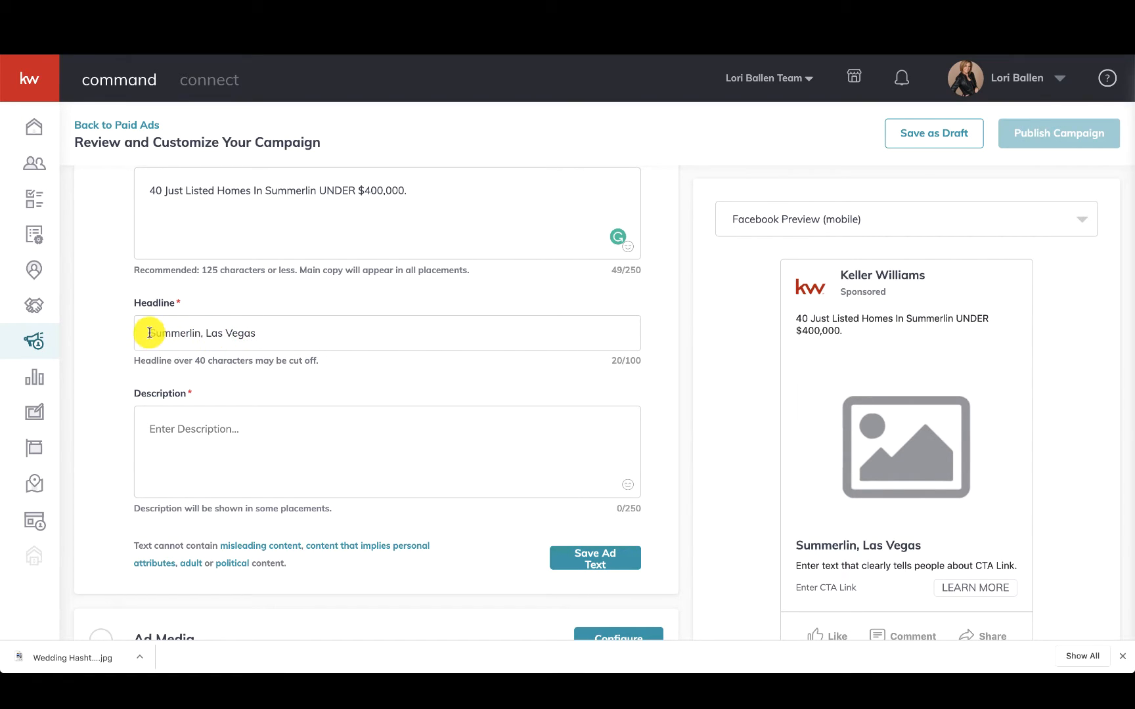
pyautogui.write('South')
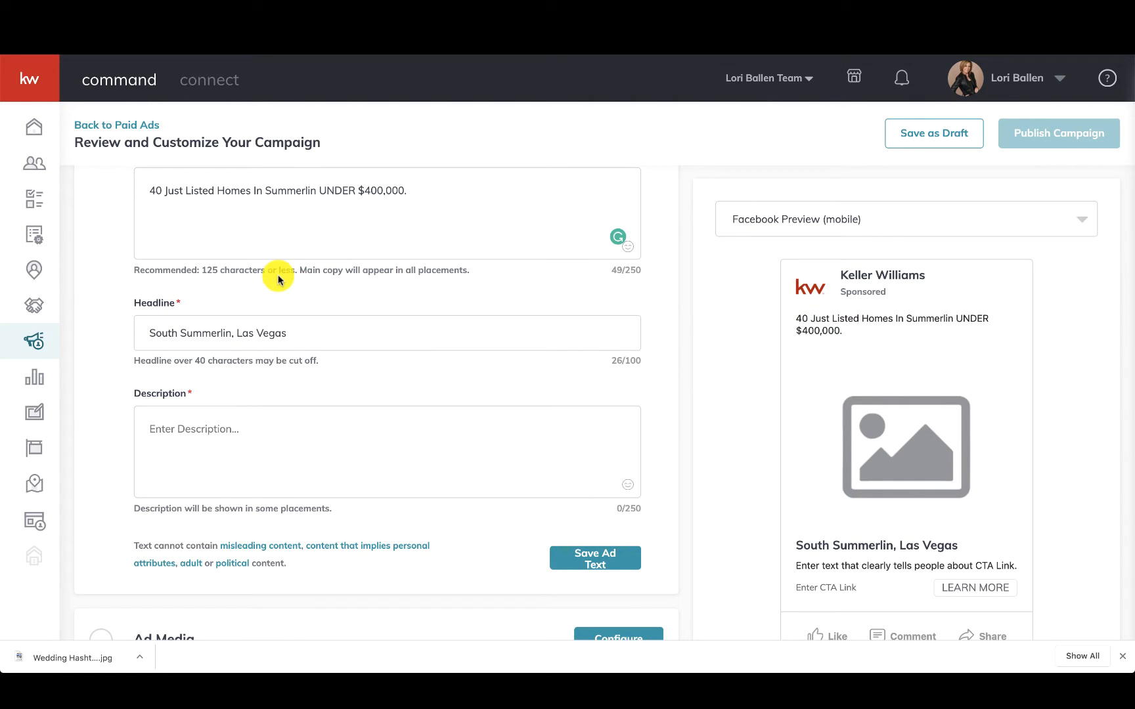
# Insert the house-with-garden emoji at the very beginning of the main copy, before "40"
pyautogui.scroll(1, 179, 209)
pyautogui.click(152, 216)
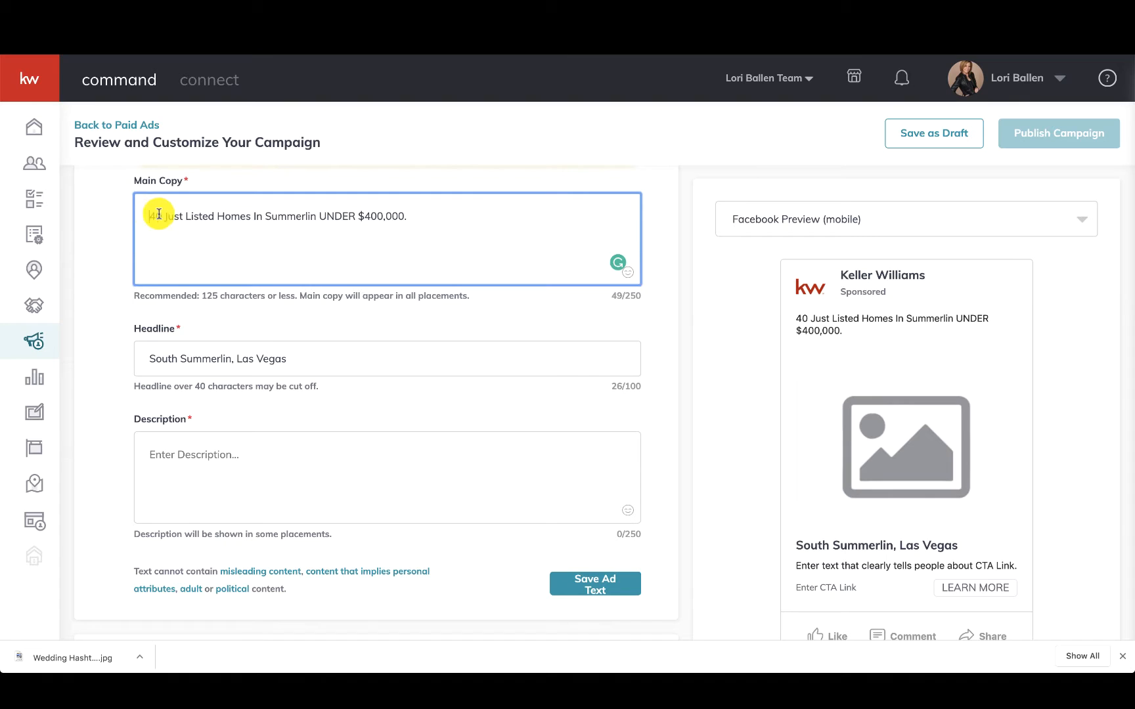
pyautogui.press('ctrl+super+space')
pyautogui.write('house')
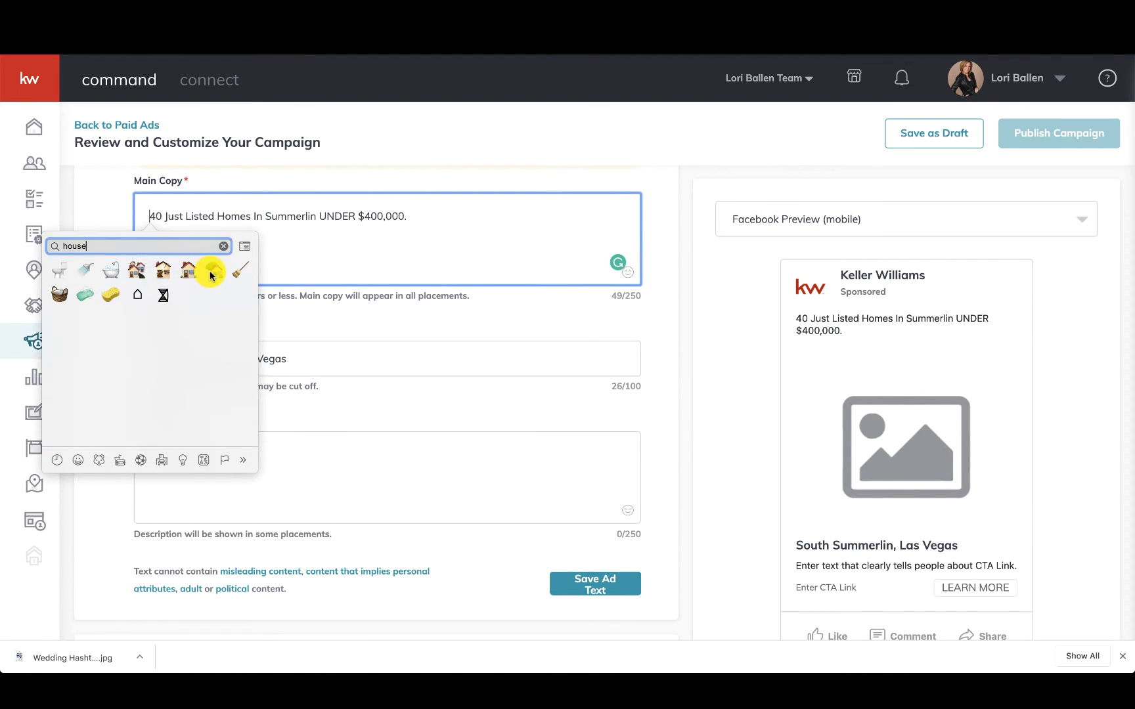
pyautogui.click(211, 271)
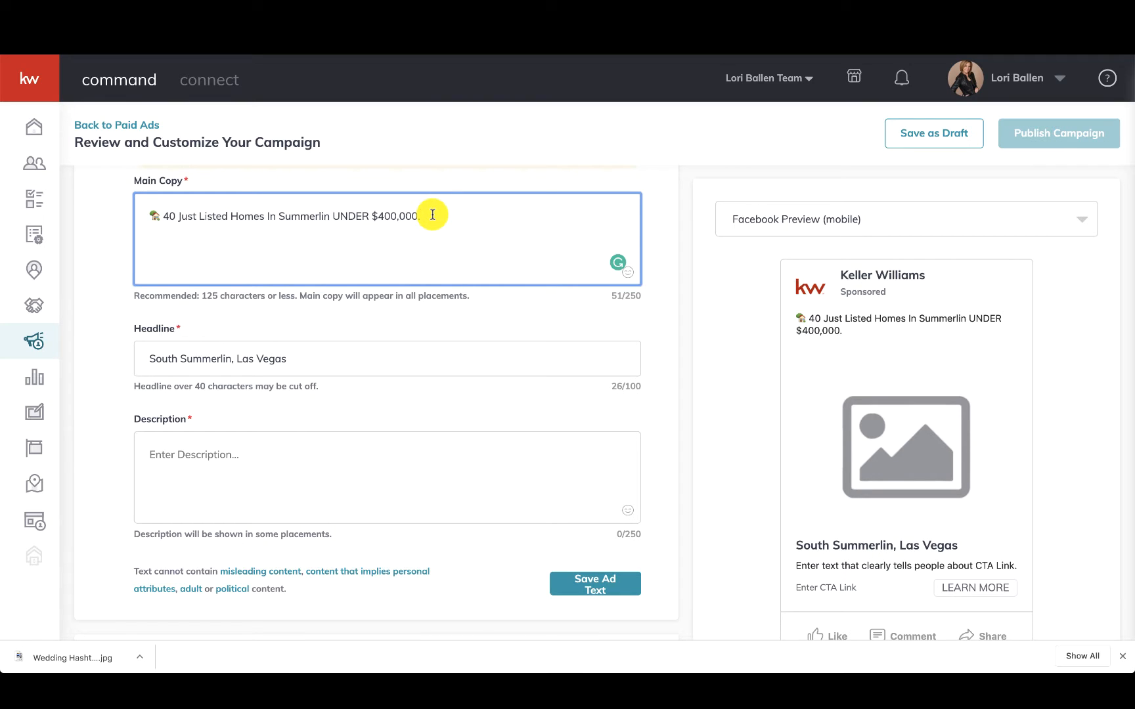
# Append "WOW! Below Market Value!!!" to the end of the main copy
pyautogui.write('WOOW')
pyautogui.press('BackSpace')
pyautogui.press('BackSpace')
pyautogui.write('W! Below Market Value!!!')
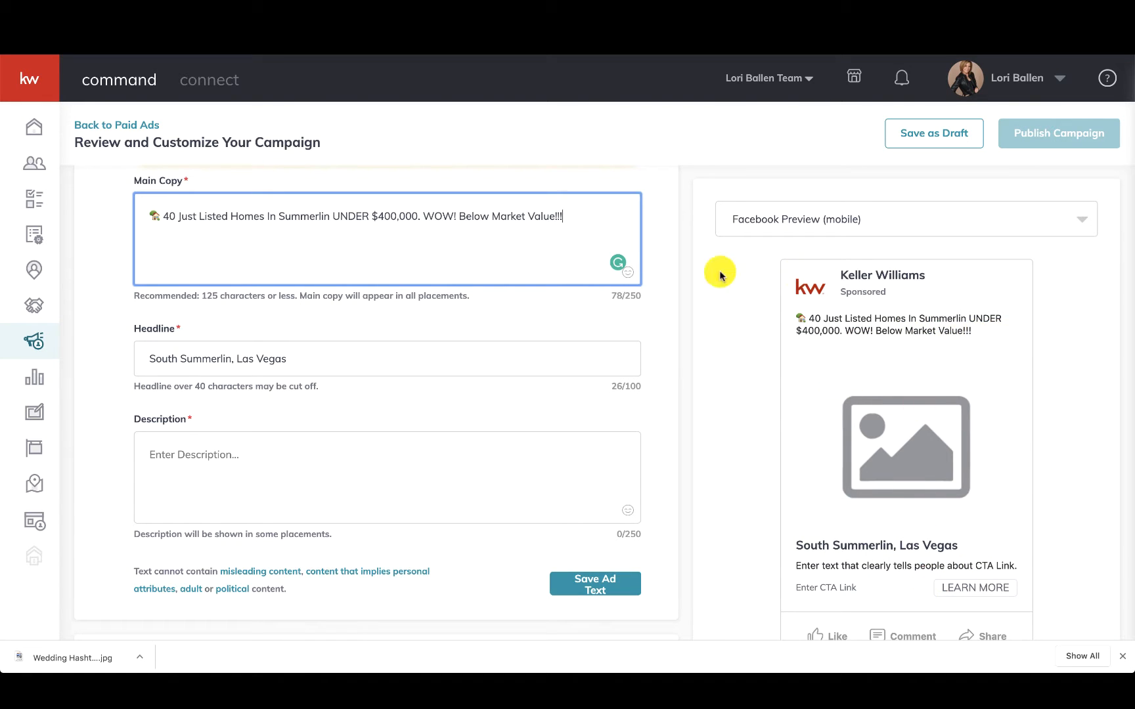
# Fill the ad description with placeholder characters to check where it appears in the preview
pyautogui.scroll(-2, 352, 354)
pyautogui.click(256, 405)
pyautogui.scroll(-1, 256, 406)
pyautogui.scroll(-1, 219, 371)
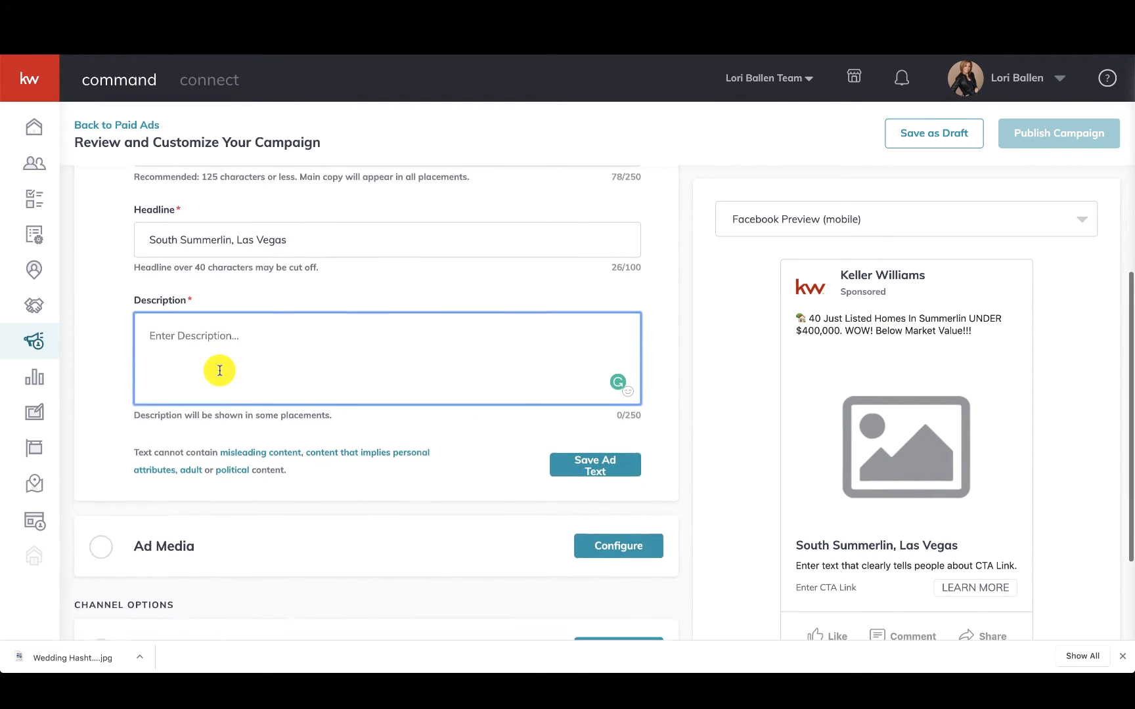
pyautogui.write('fdfdfdfdfdfdfdfdfd')
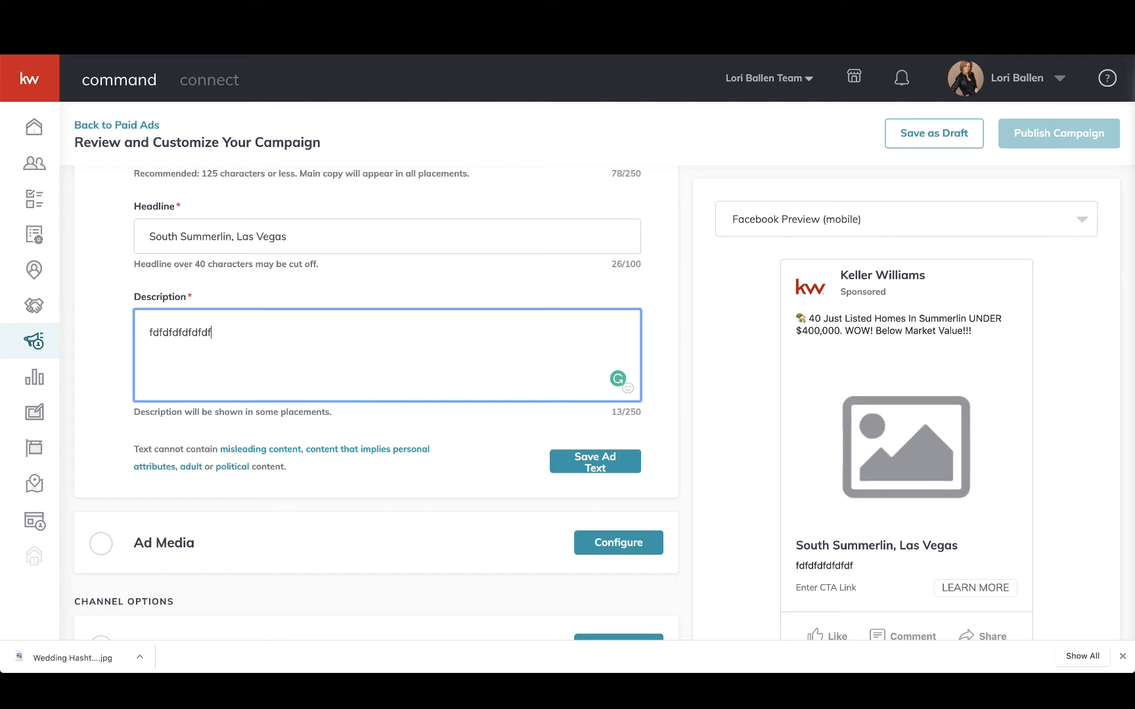
# Replace the placeholder description with "Prices, Location, Pics, Tours, Association Info" and save the ad text
pyautogui.moveTo(234, 328); pyautogui.dragTo(144, 331)
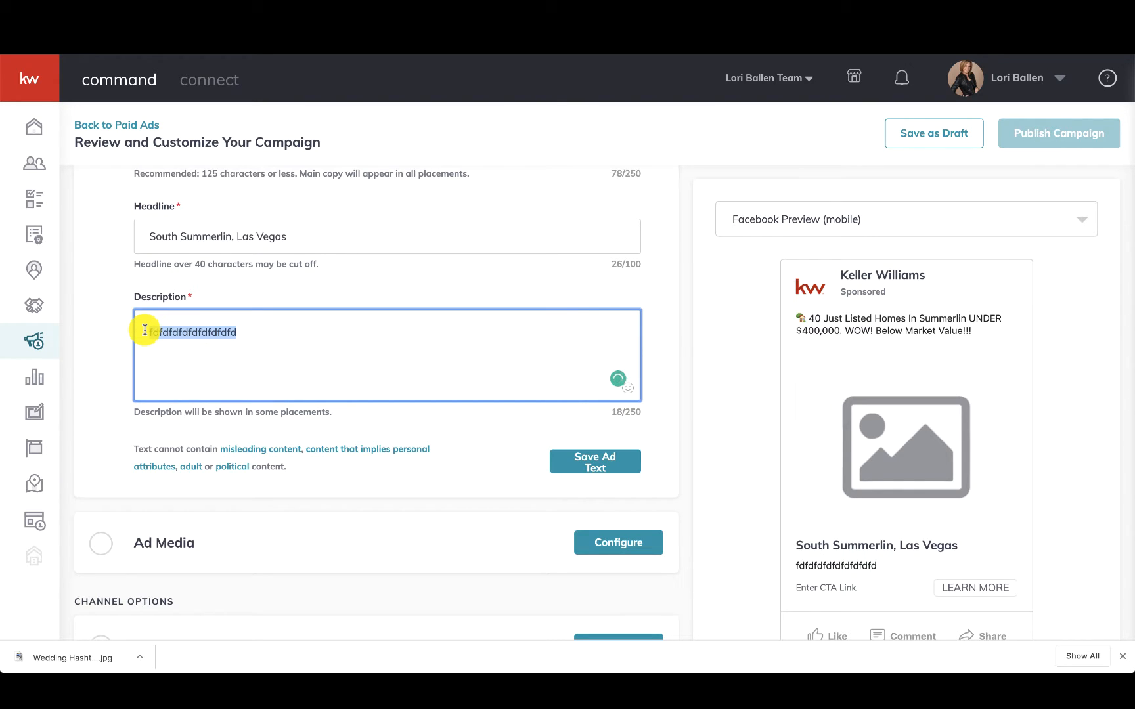
pyautogui.moveTo(145, 330); pyautogui.dragTo(140, 331)
pyautogui.write('Prices, L')
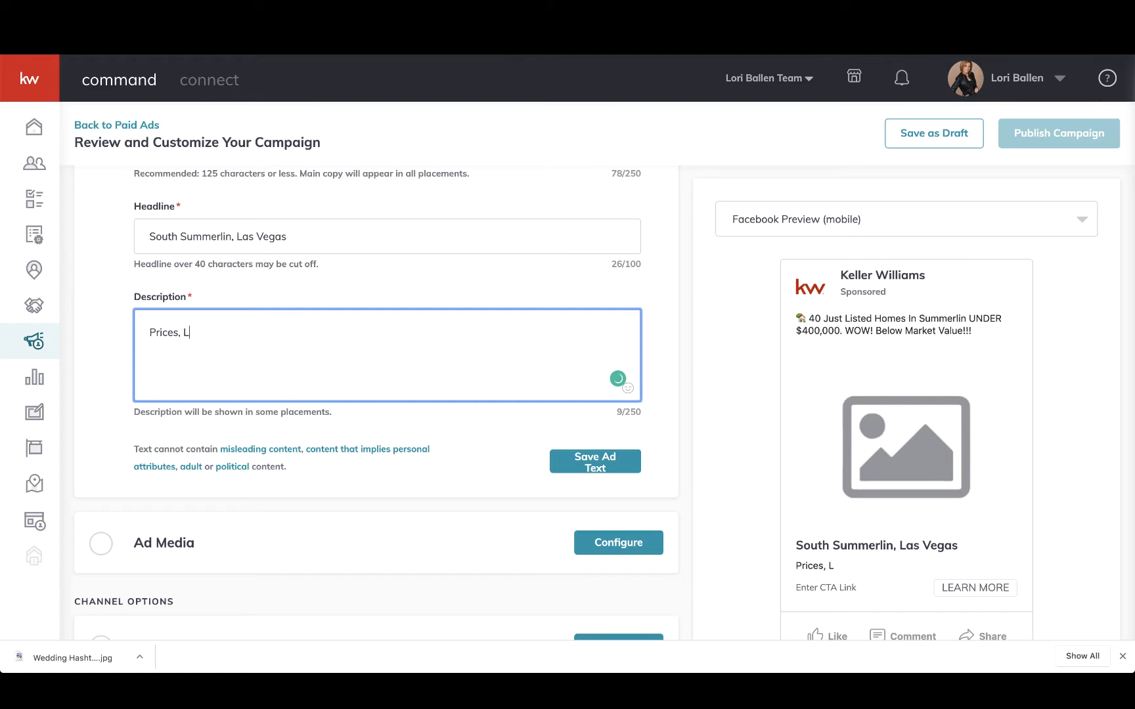
pyautogui.write('ocation, Pics, Tours')
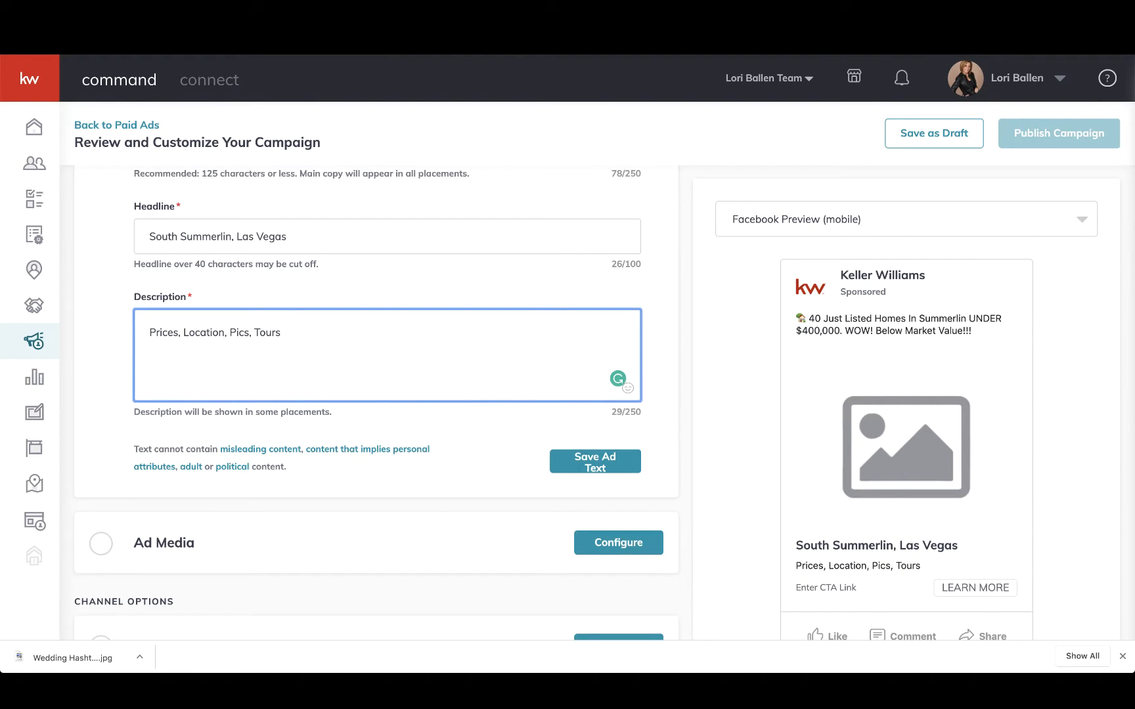
pyautogui.write(', Association Info')
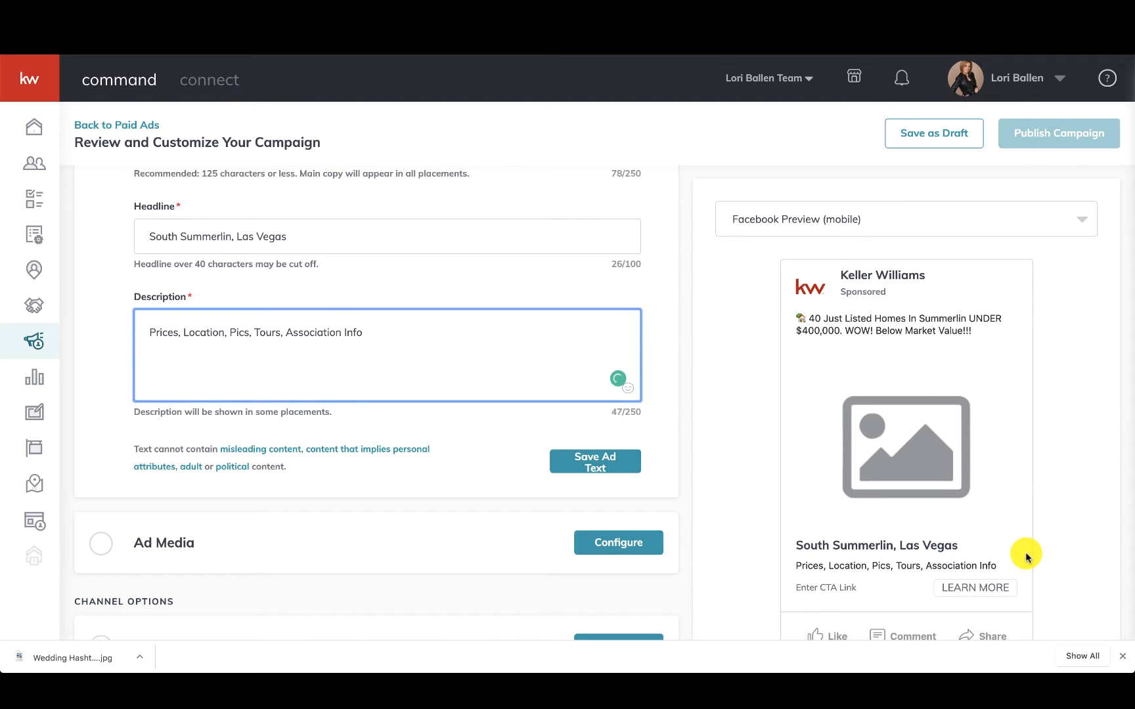
pyautogui.scroll(-2, 404, 414)
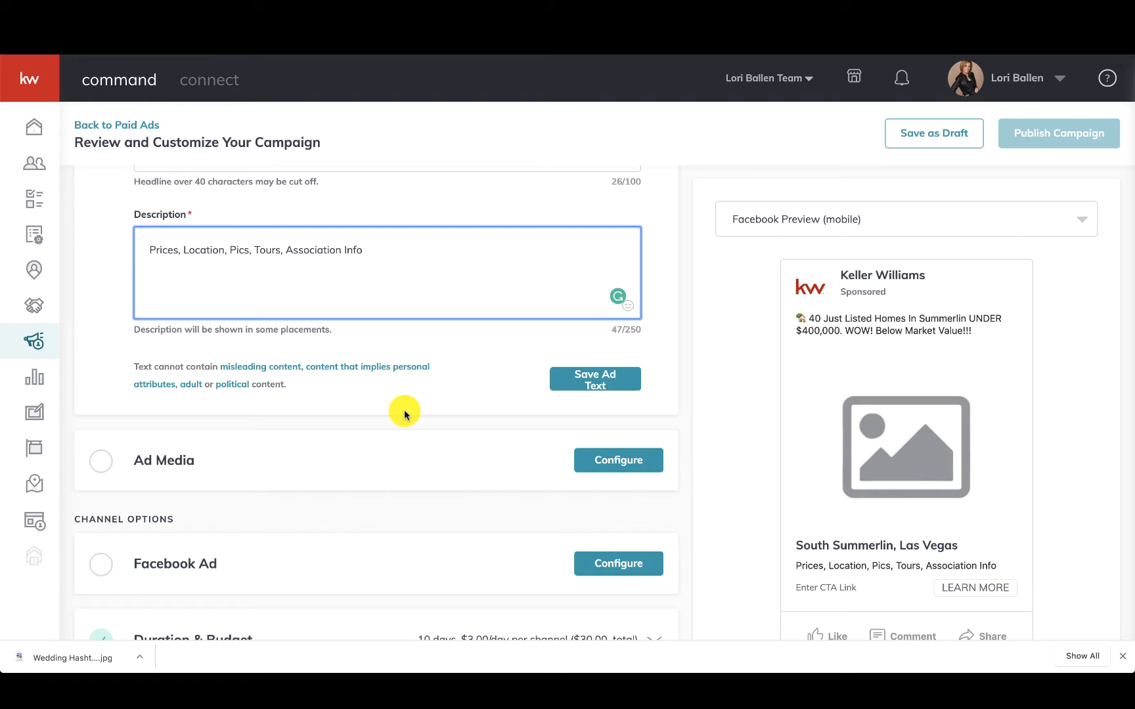
pyautogui.click(607, 379)
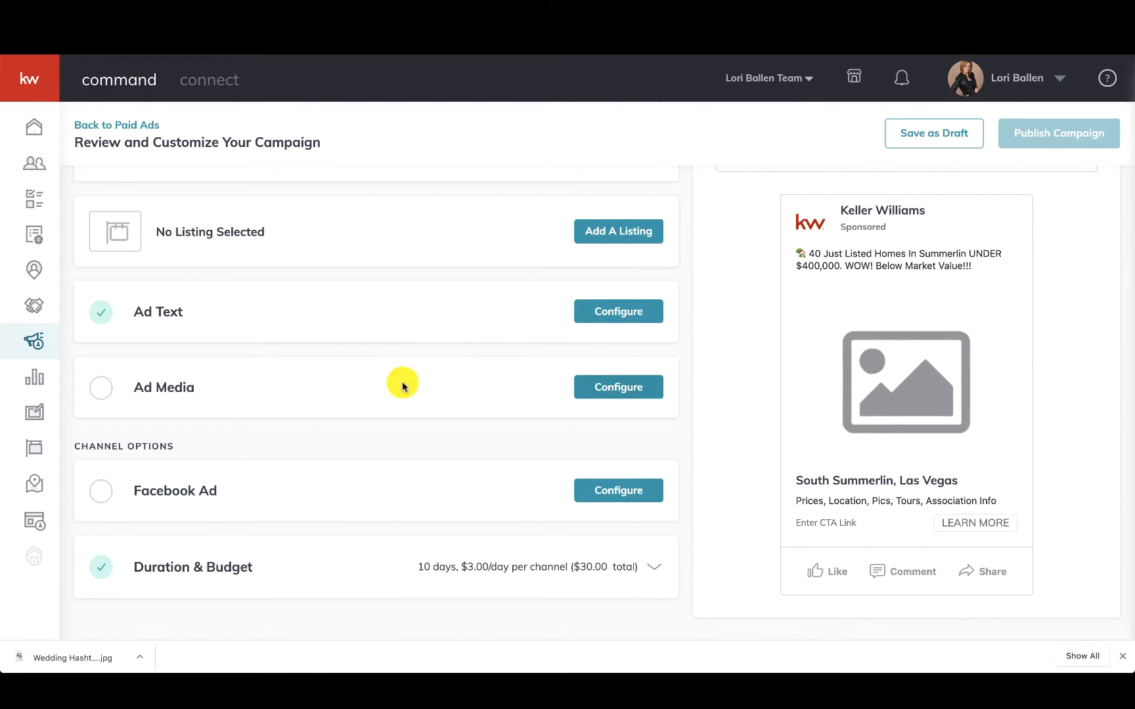
# Open the Ad Media settings and review the options for adding campaign images, then close the media selection
pyautogui.click(630, 386)
pyautogui.scroll(-5, 636, 388)
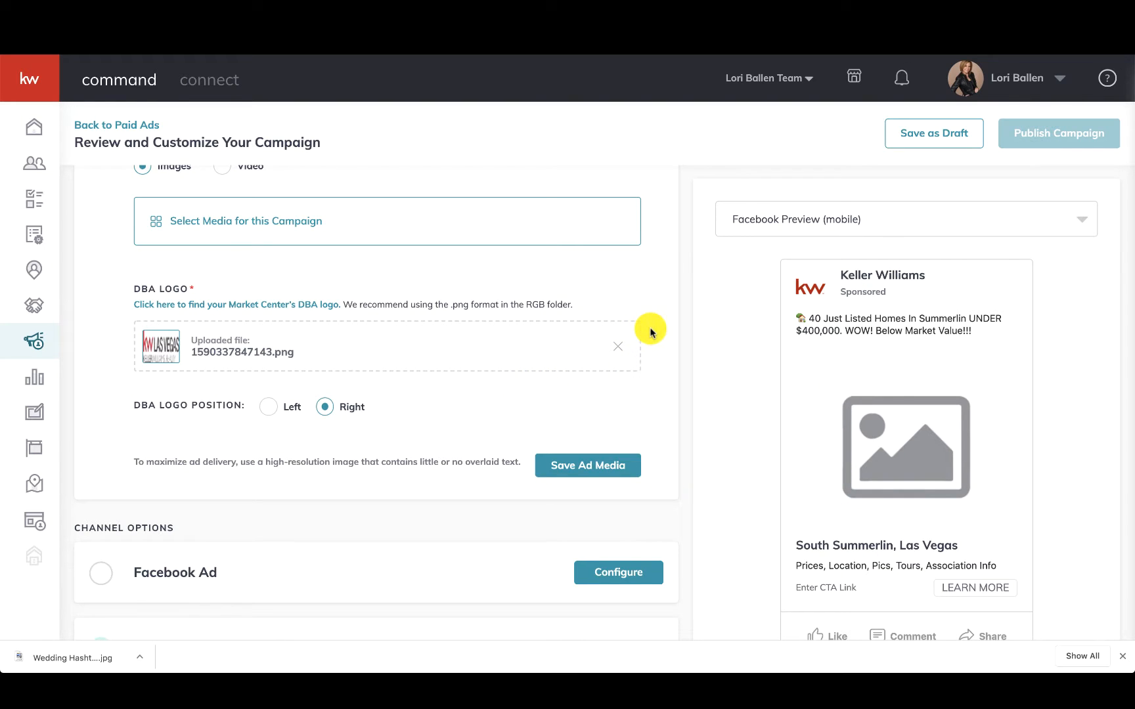
pyautogui.scroll(3, 511, 375)
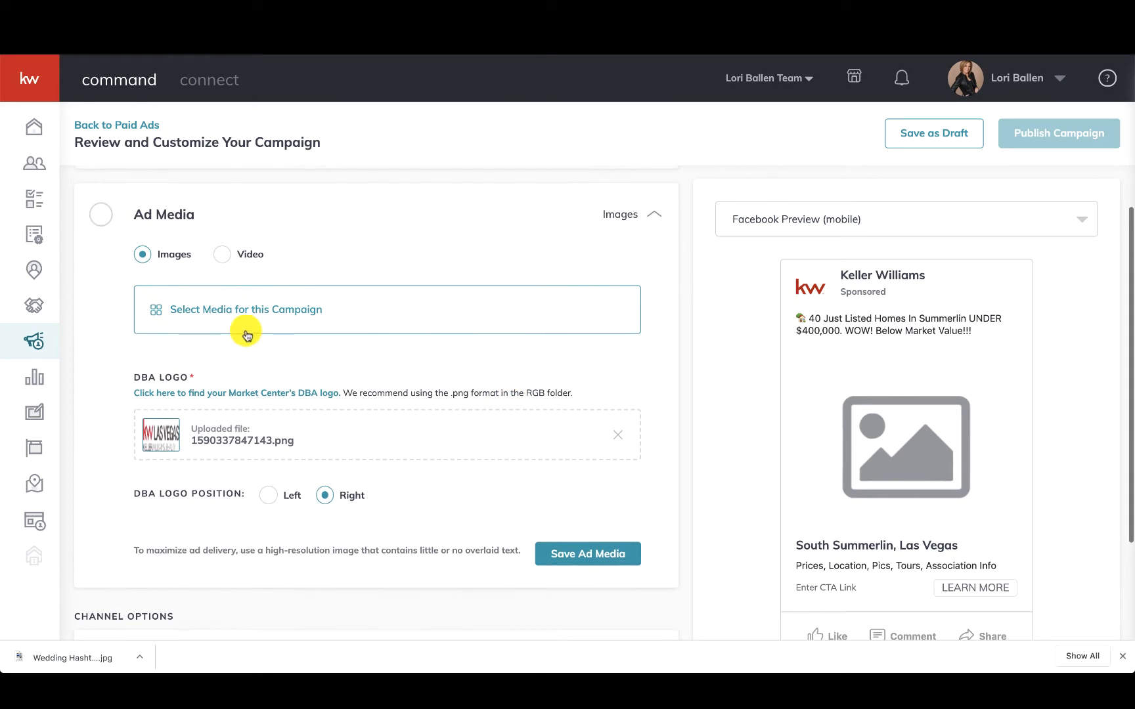
pyautogui.click(252, 317)
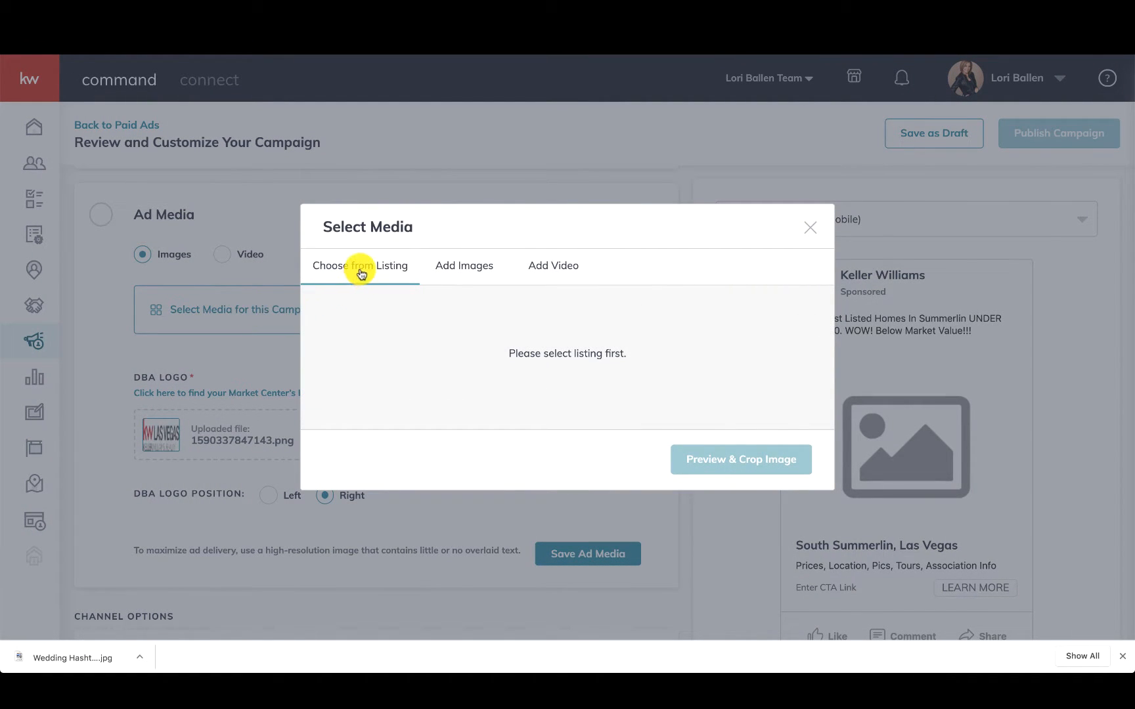
pyautogui.click(464, 271)
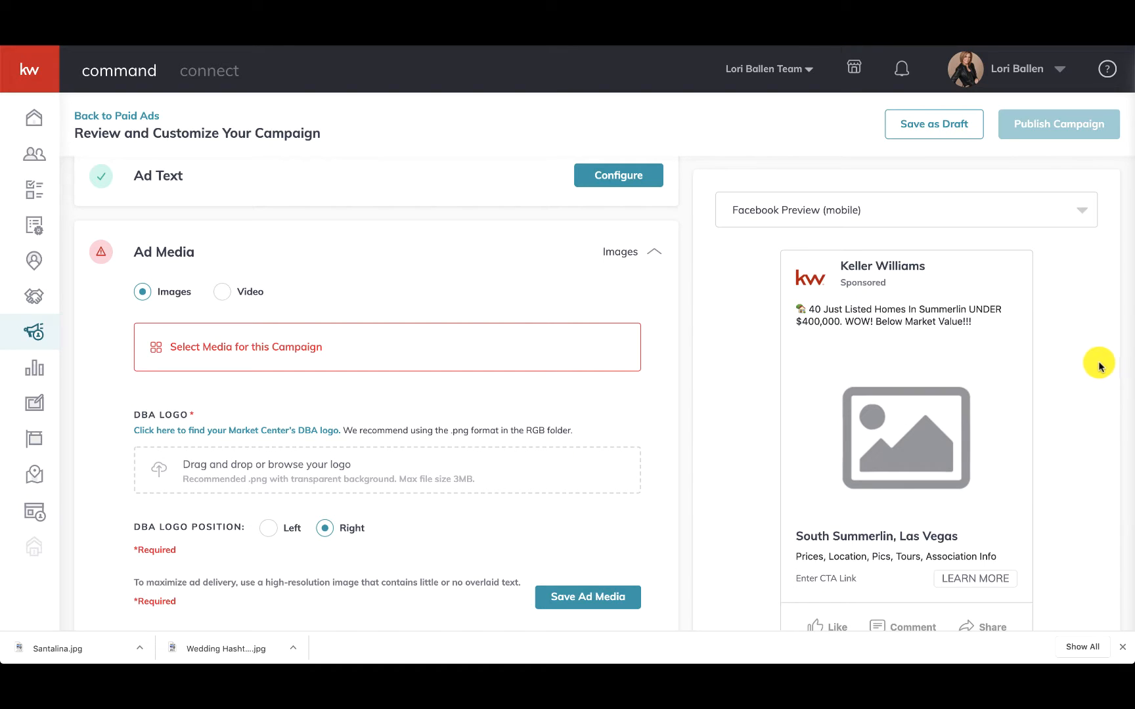
pyautogui.click(241, 355)
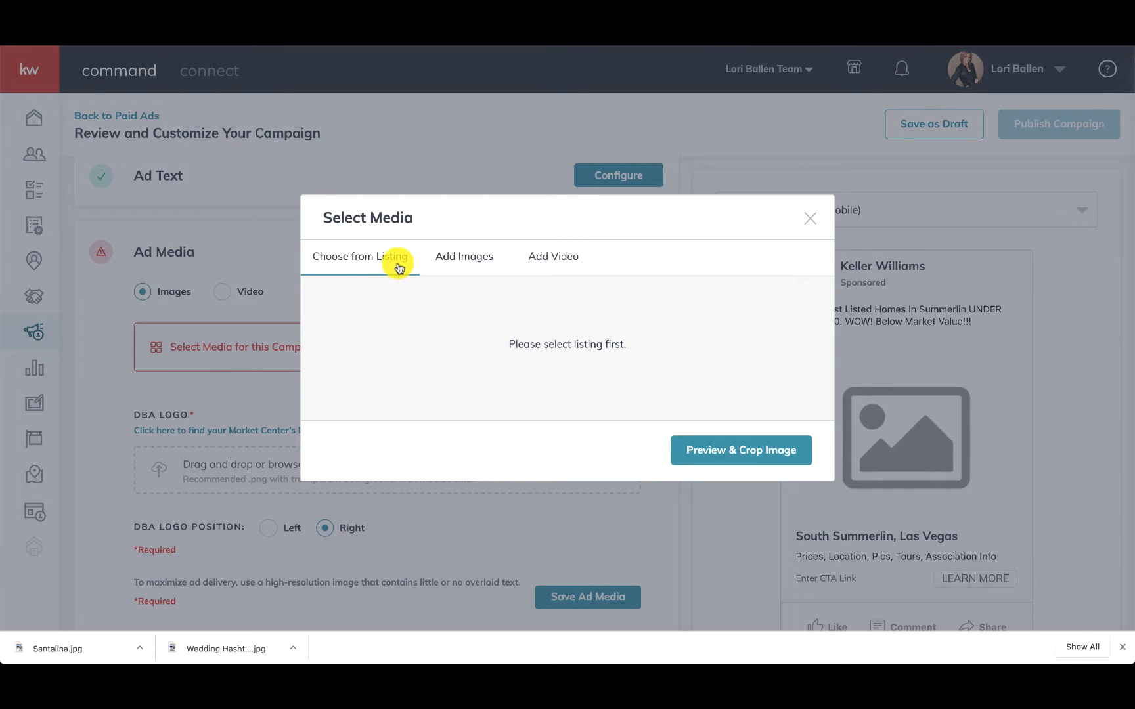
pyautogui.click(450, 256)
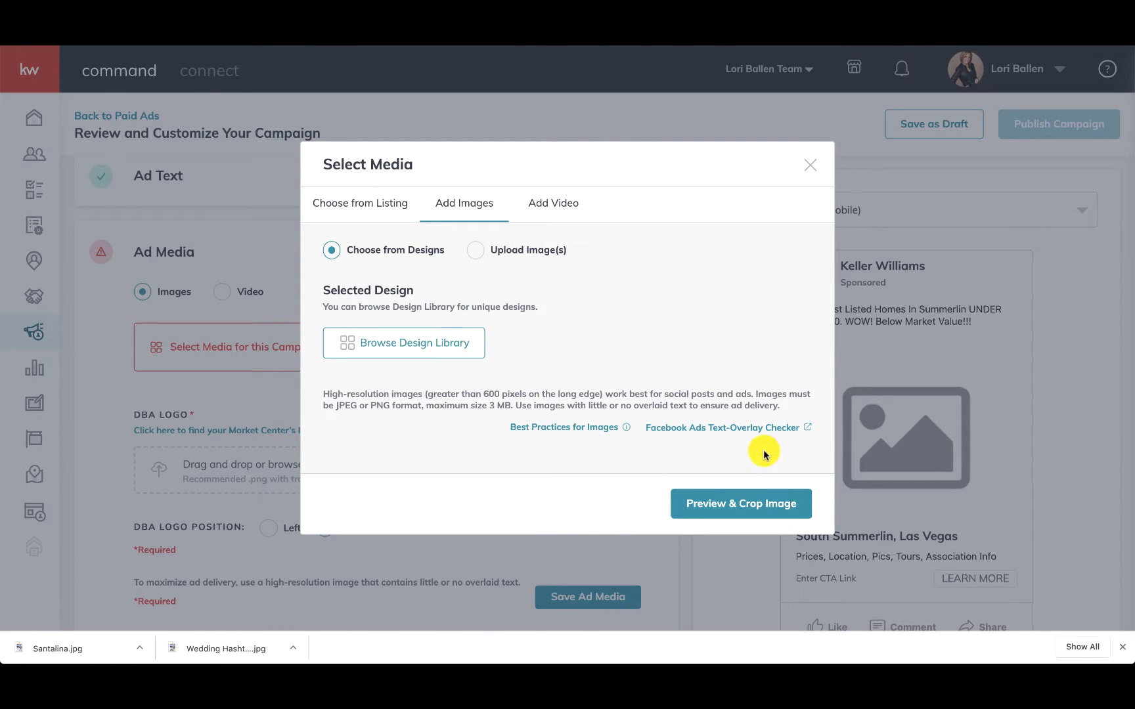
pyautogui.click(810, 165)
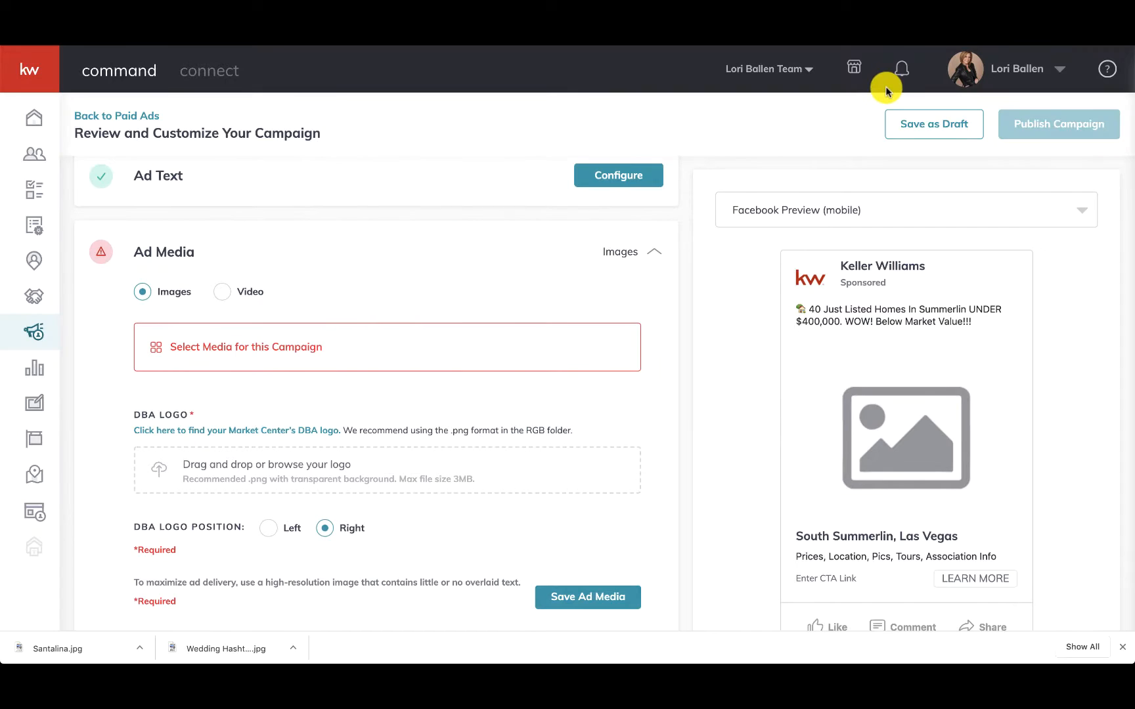
# Open the Designs section in a separate browser tab, keeping the campaign page open
pyautogui.rightClick(36, 405)
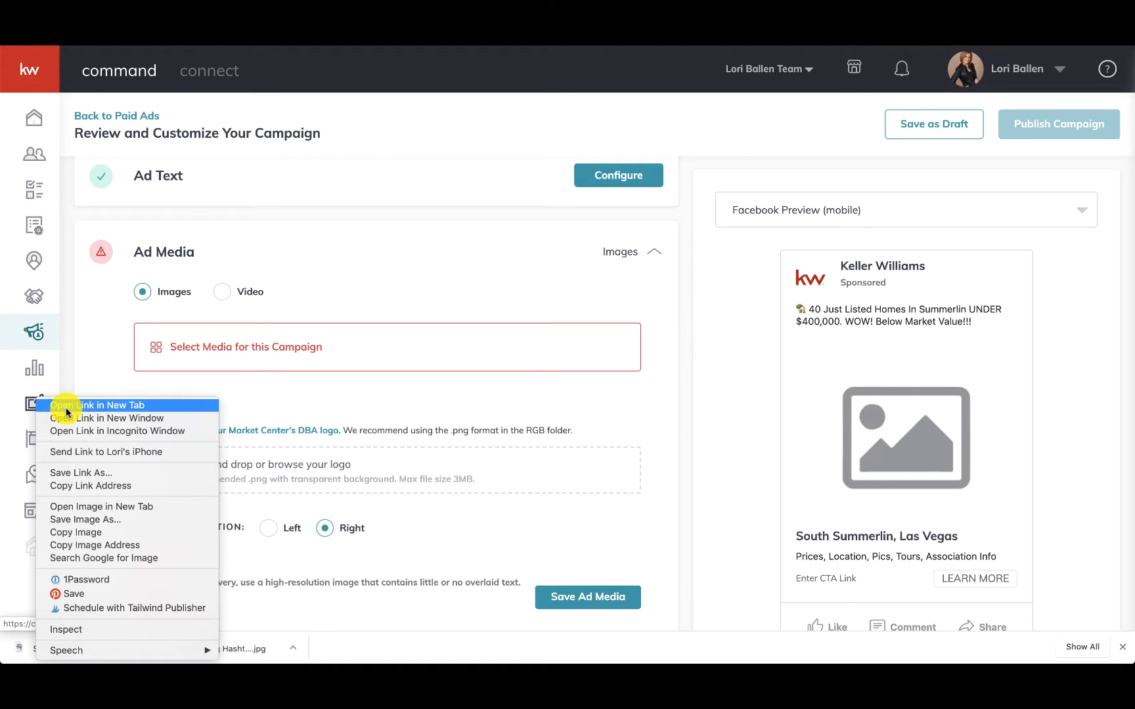
pyautogui.click(66, 405)
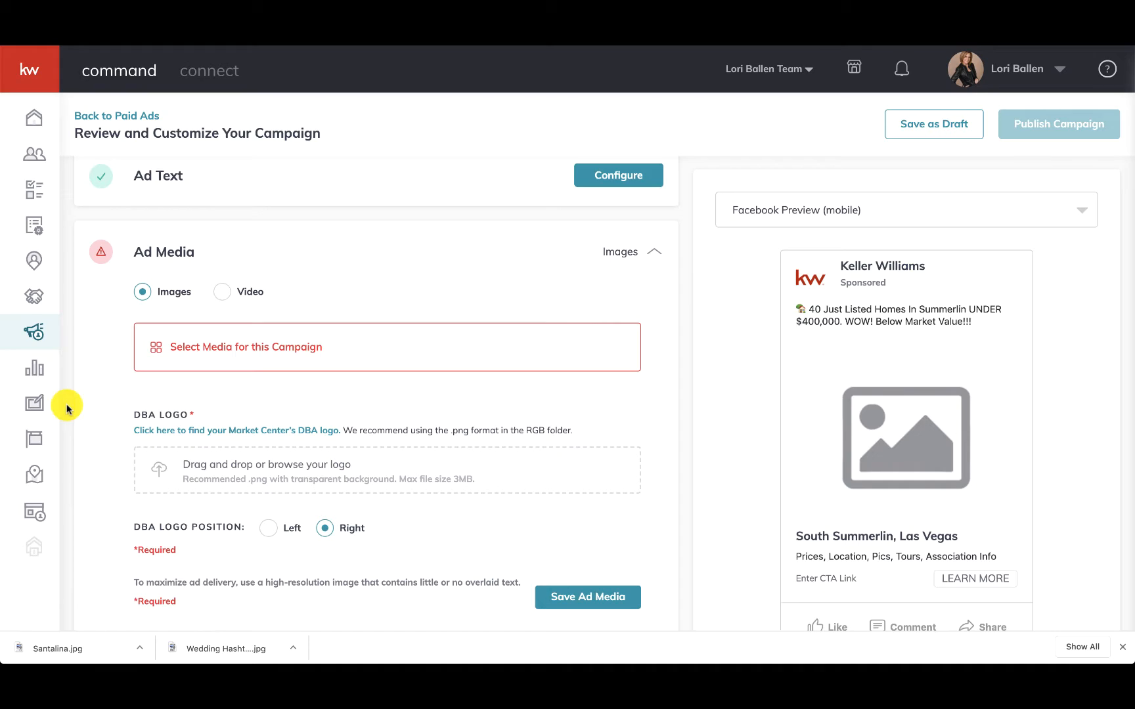
pyautogui.hotkey('ctrl', 'Tab')
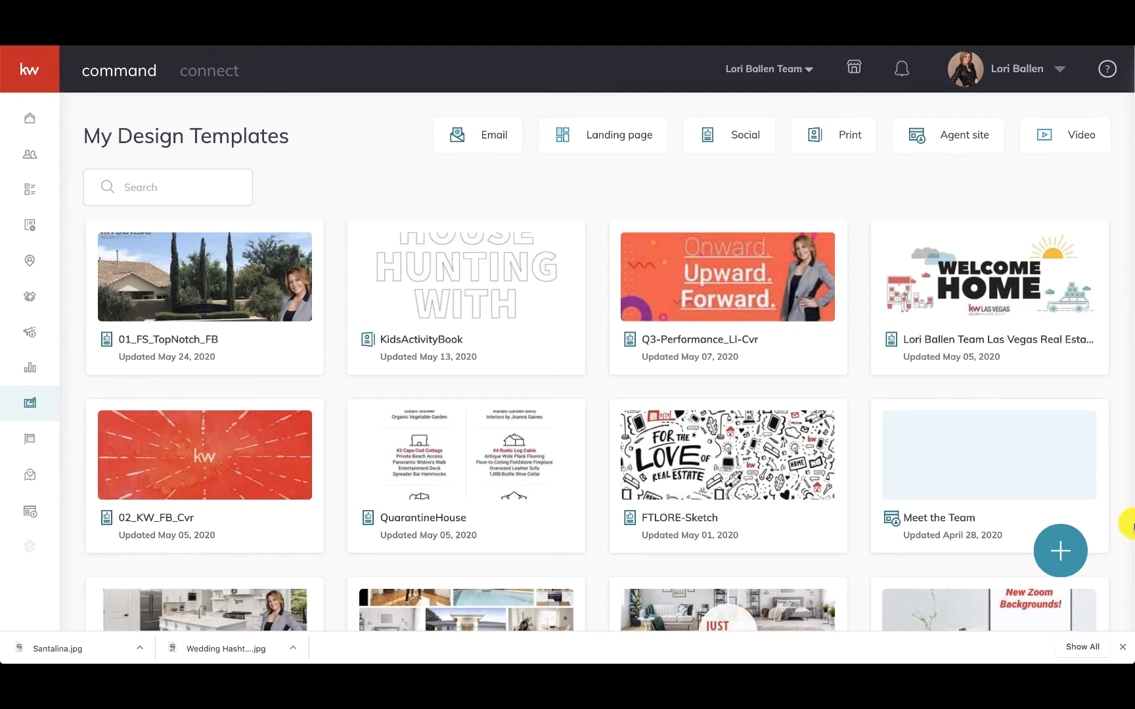
pyautogui.moveTo(197, 233)
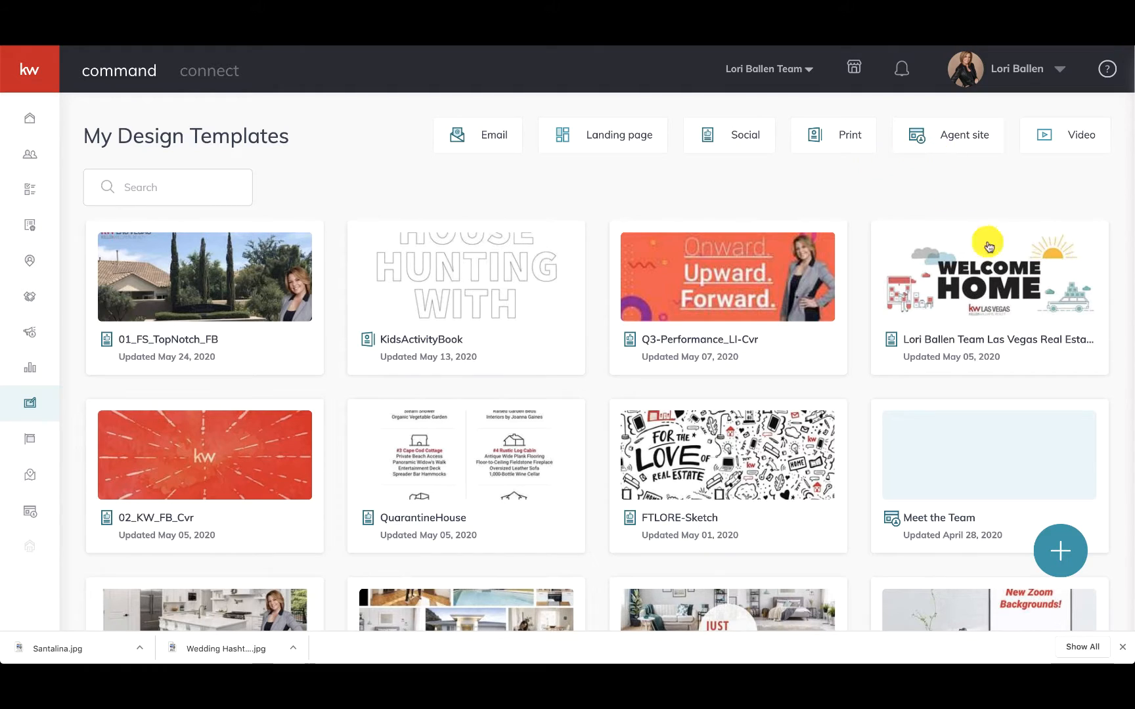
# Start creating a Social design to bring up its template library
pyautogui.click(1064, 557)
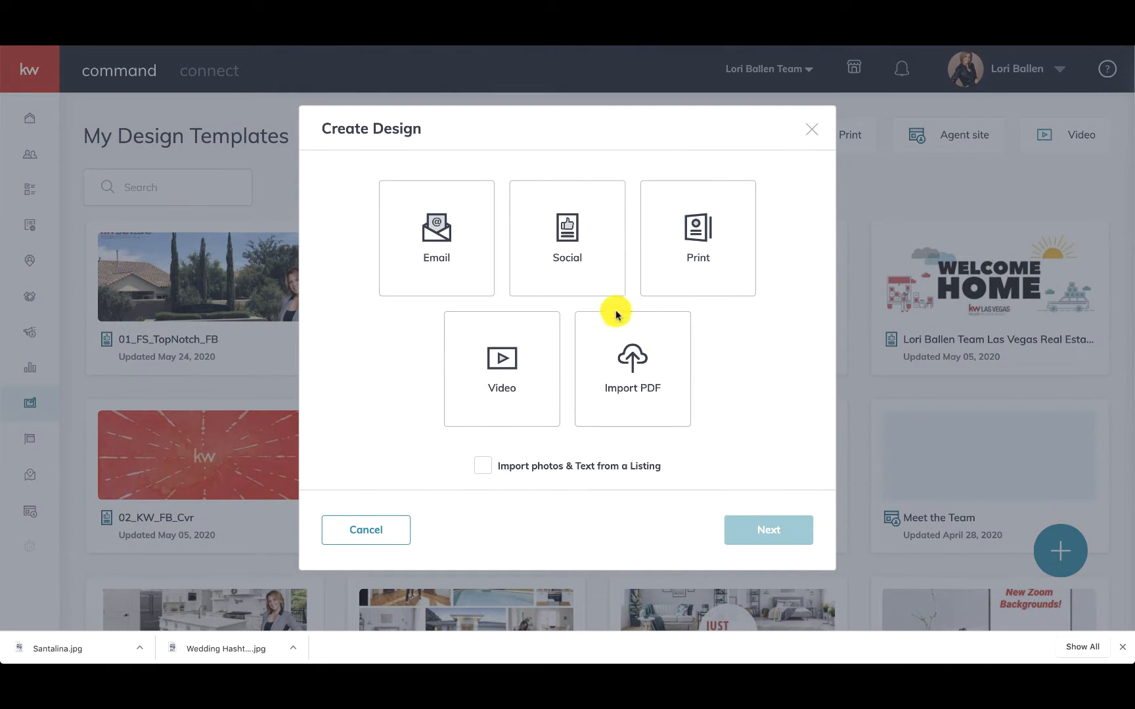
pyautogui.click(568, 240)
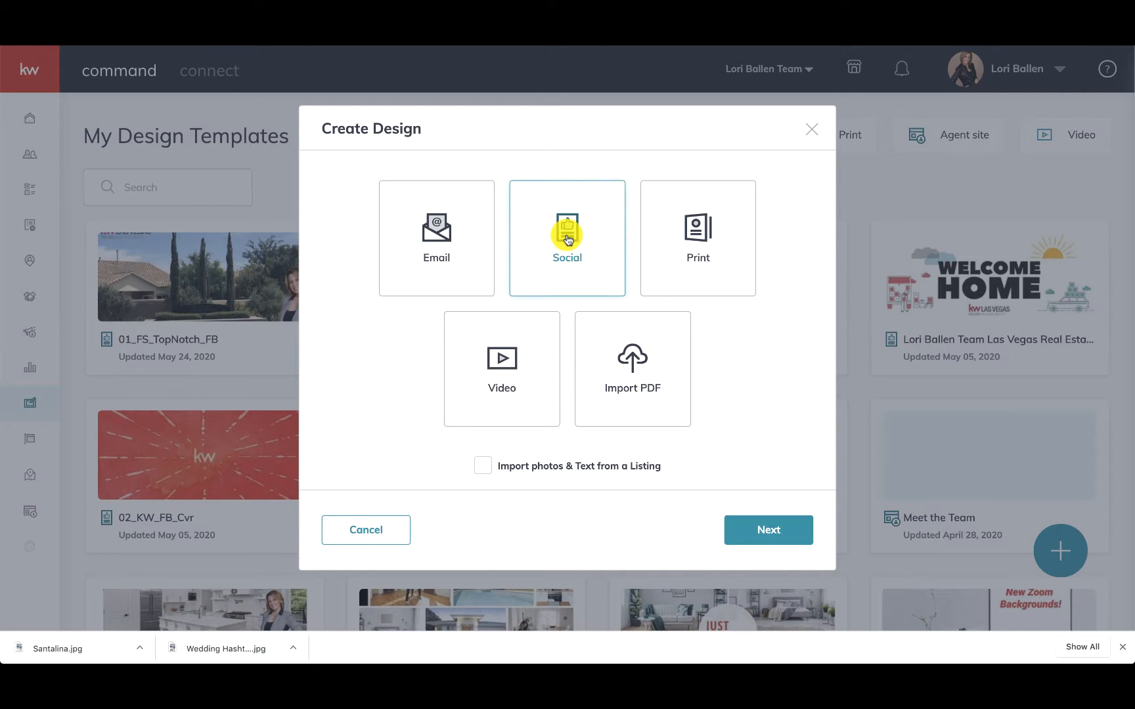
pyautogui.click(775, 531)
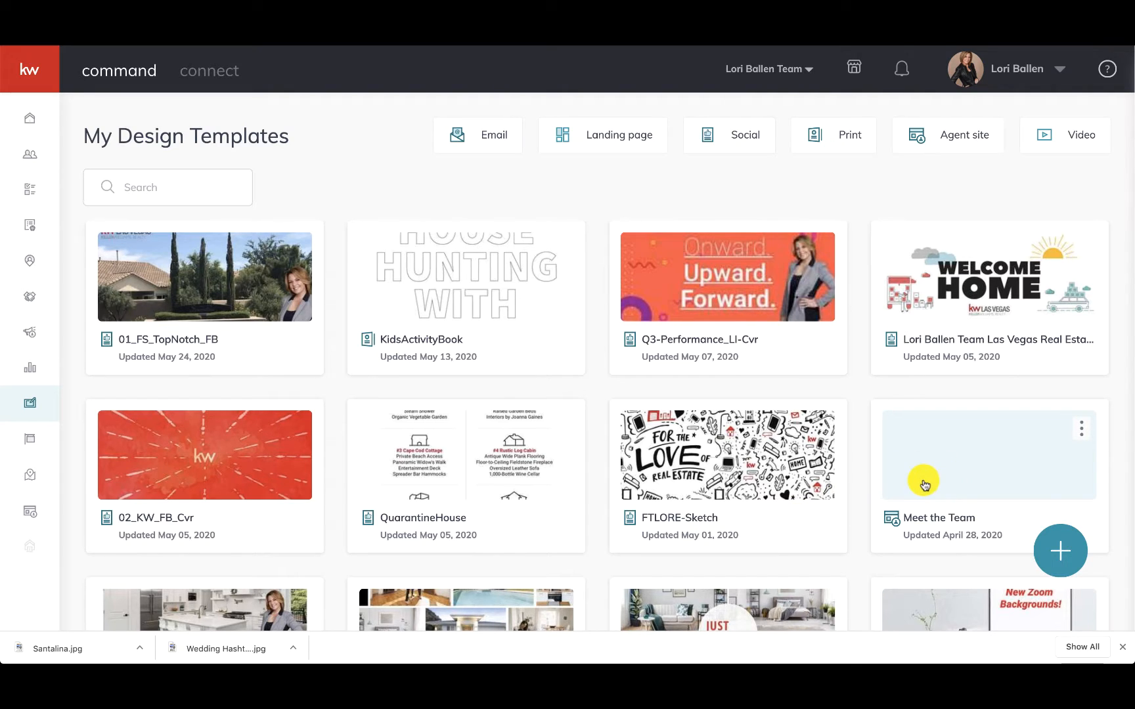
pyautogui.click(1061, 557)
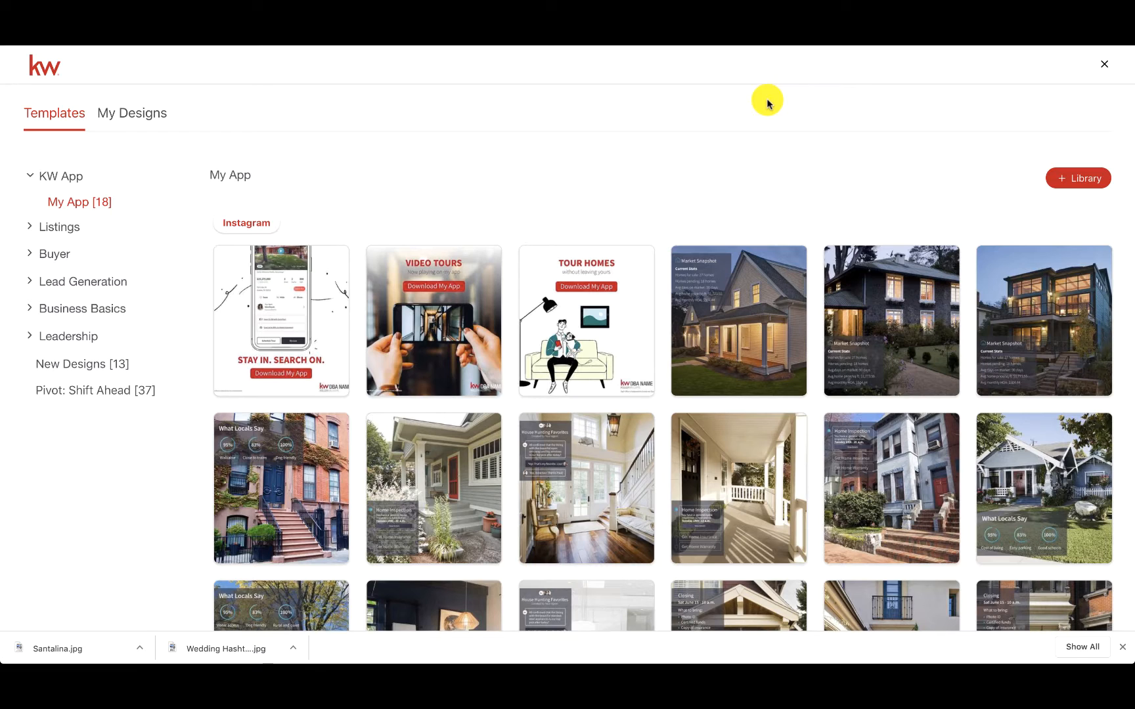
# Look through the My App templates and show the For Sale templates under Listings
pyautogui.scroll(-3, 715, 272)
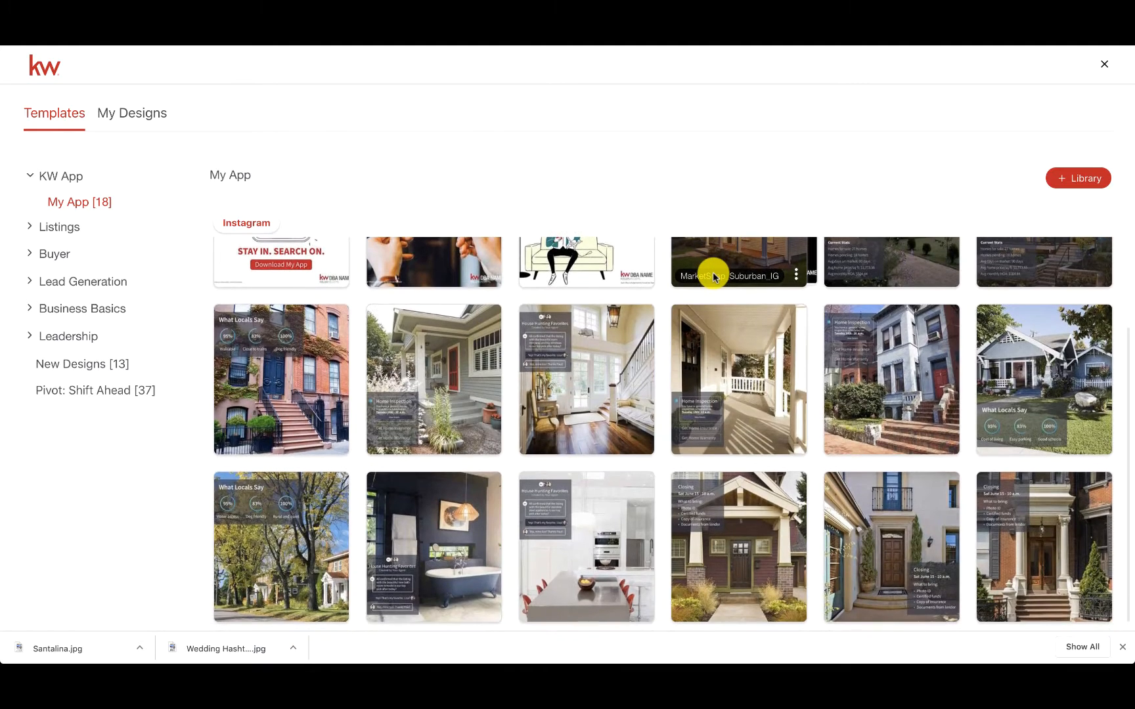
pyautogui.moveTo(563, 385)
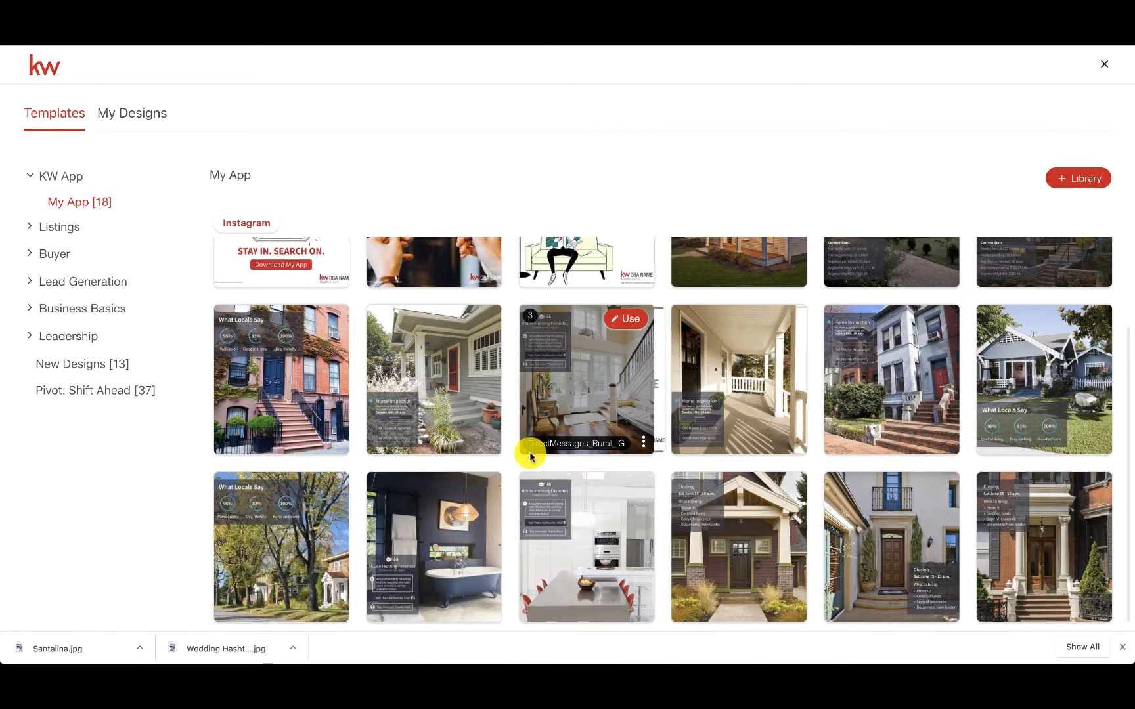
pyautogui.scroll(3, 538, 401)
pyautogui.scroll(-3, 537, 401)
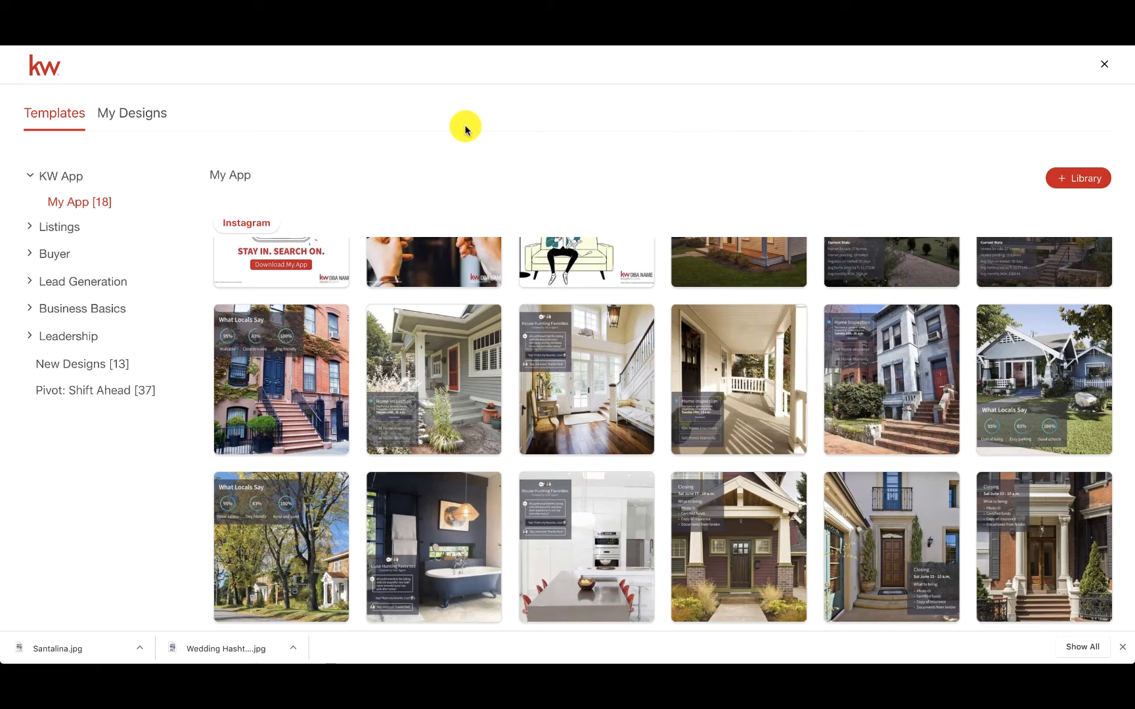
pyautogui.moveTo(985, 393)
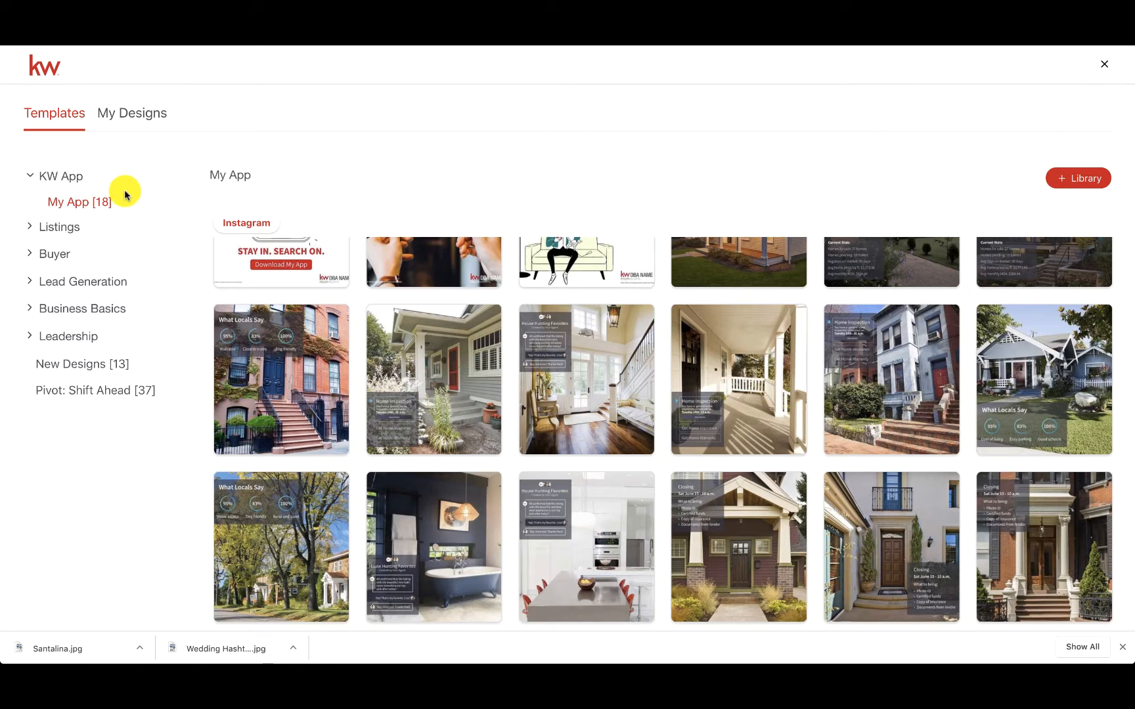
pyautogui.click(70, 228)
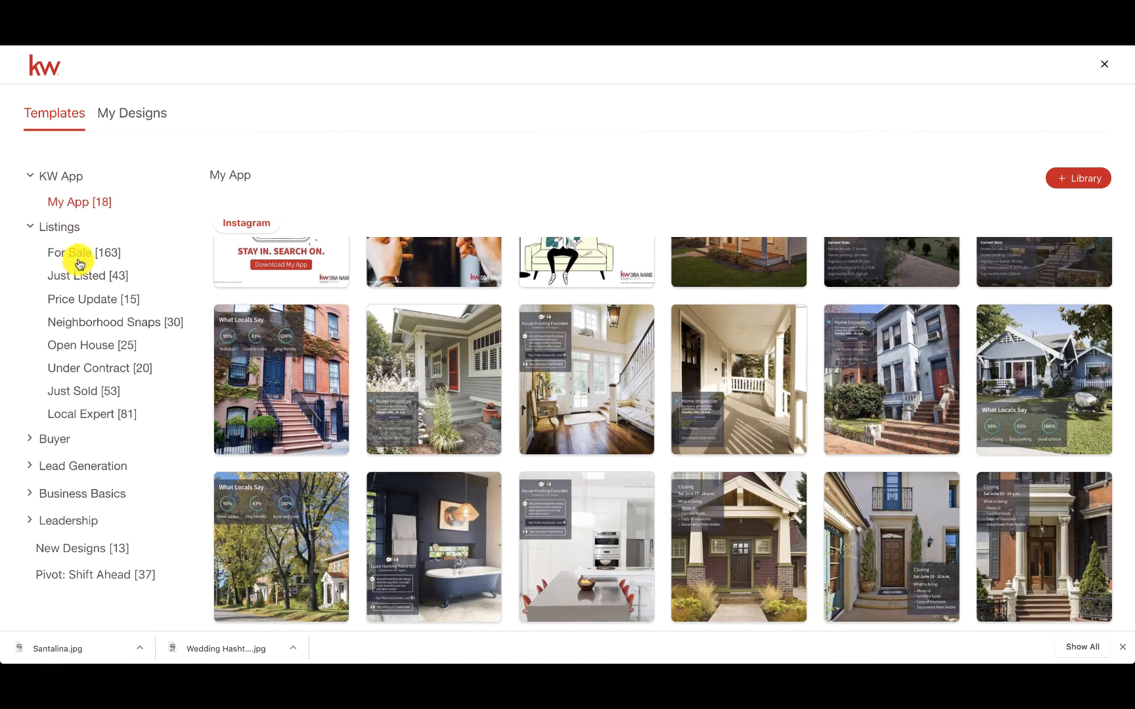
pyautogui.click(78, 256)
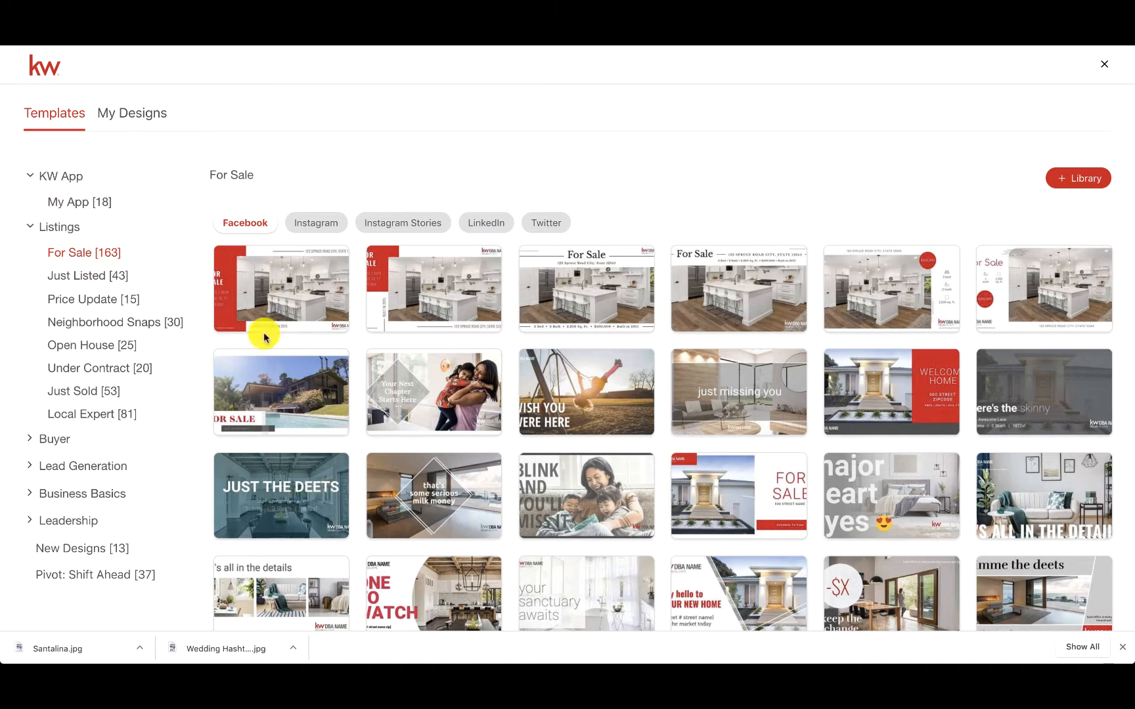
# Choose the Facebook template 01_FS_Keeper_FB from the For Sale designs and open it for editing
pyautogui.moveTo(721, 481)
pyautogui.scroll(-2, 721, 481)
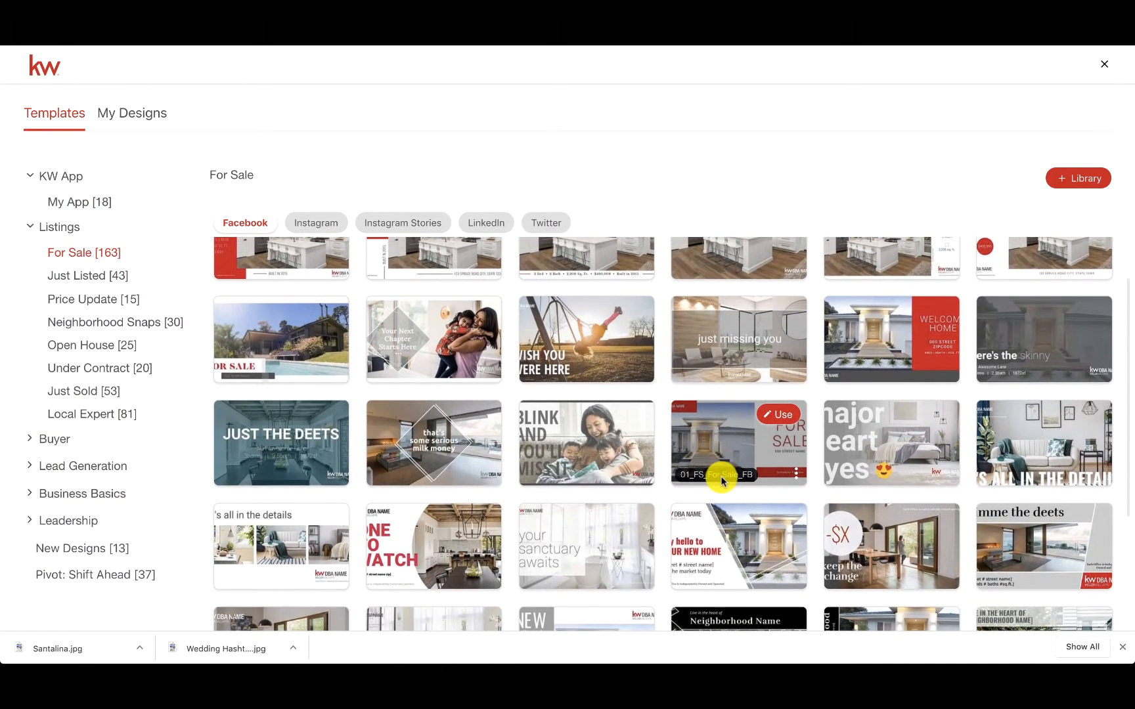
pyautogui.scroll(-2, 721, 480)
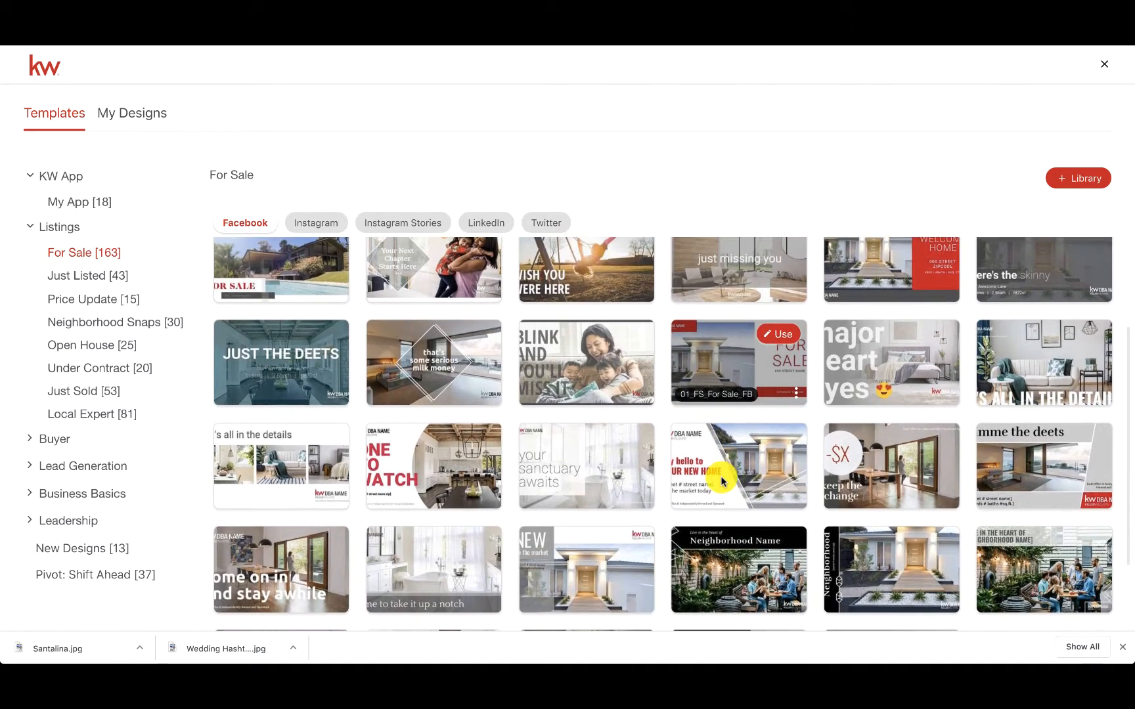
pyautogui.scroll(-1, 721, 481)
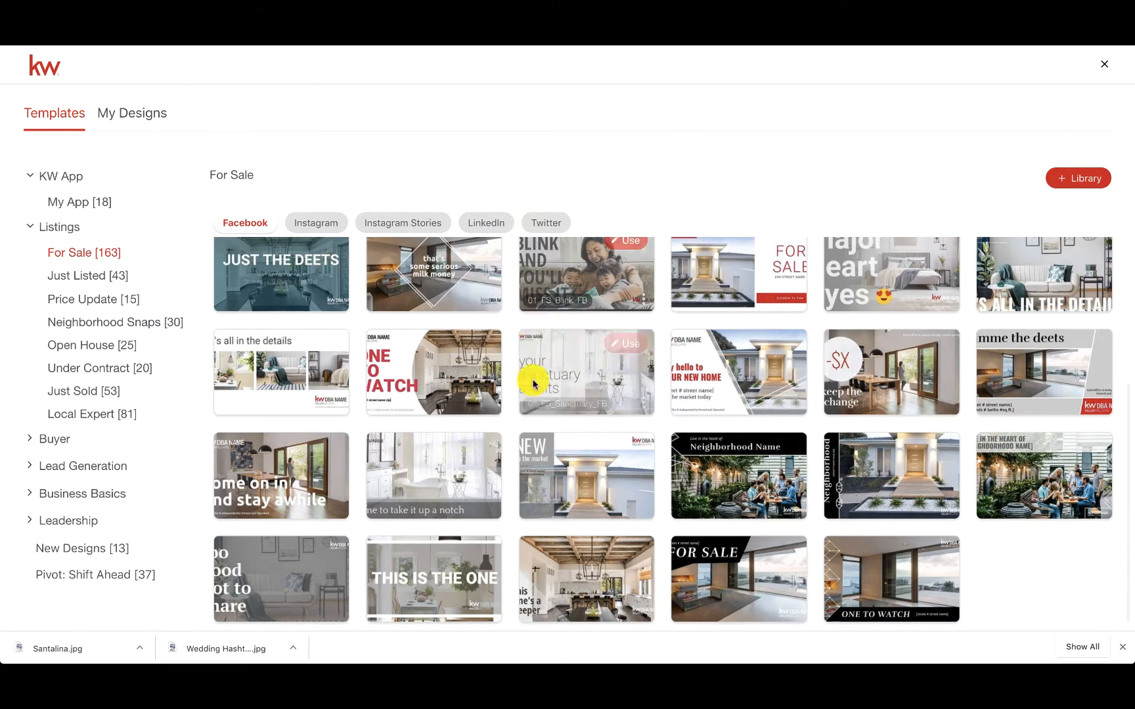
pyautogui.moveTo(599, 607)
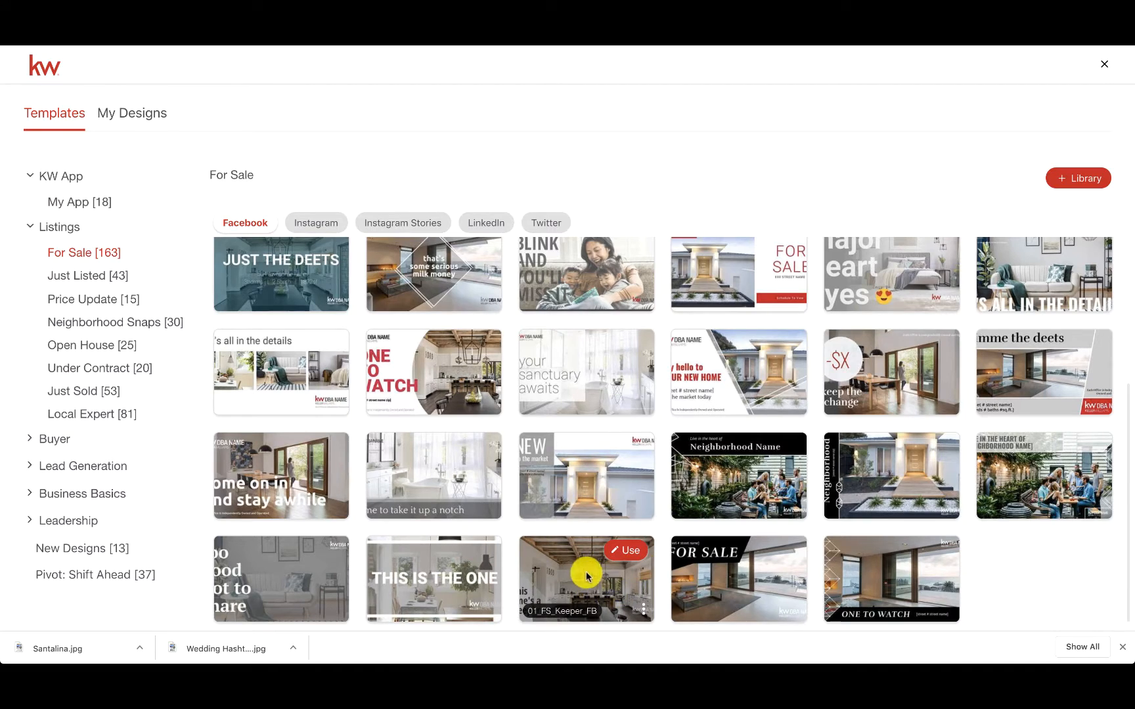
pyautogui.click(627, 555)
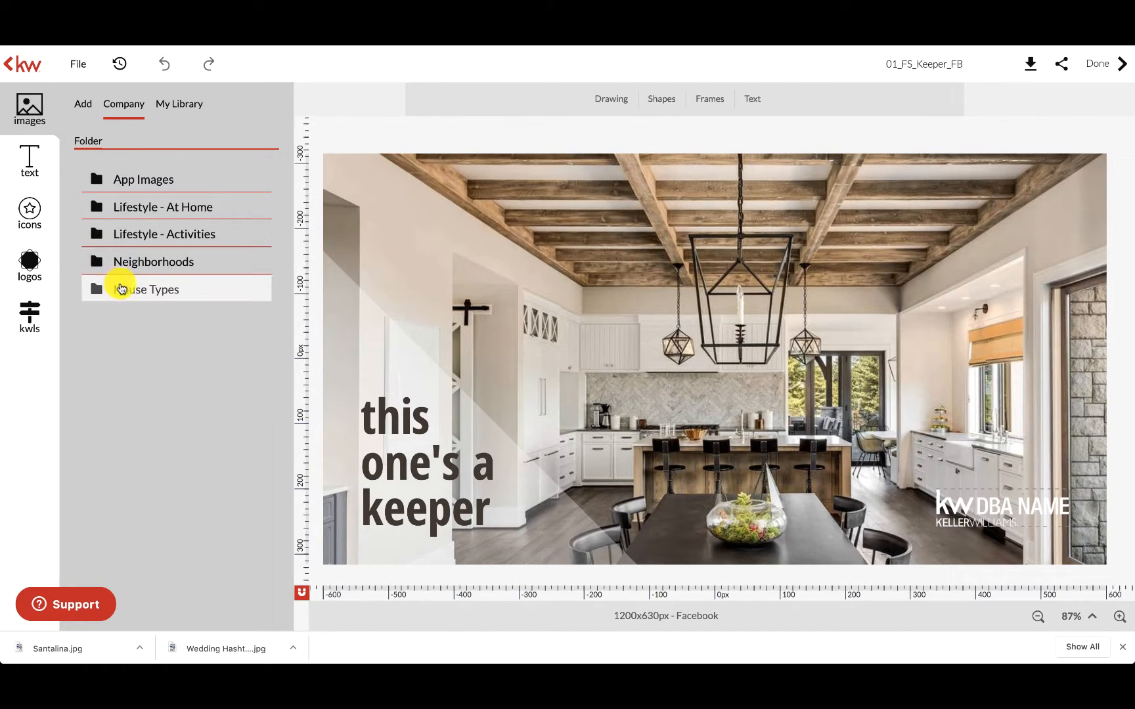
# Replace the main photo with House Types company images, trying the townhouse exterior and the living room with the sofa
pyautogui.click(144, 291)
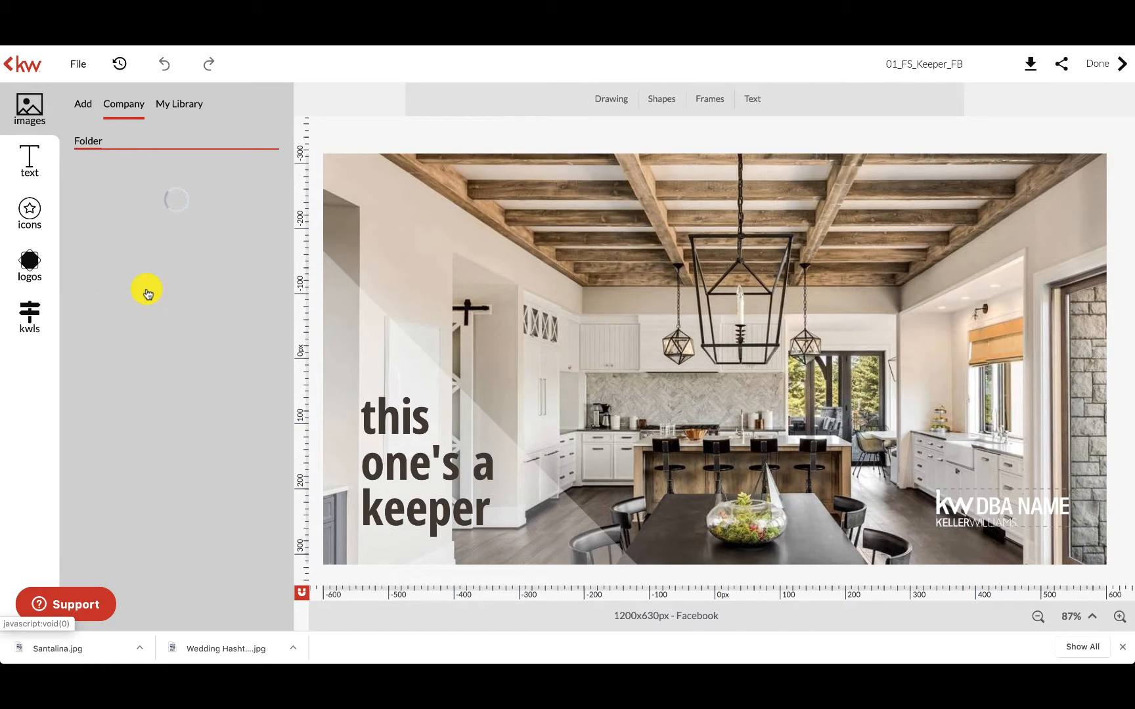
pyautogui.moveTo(134, 229)
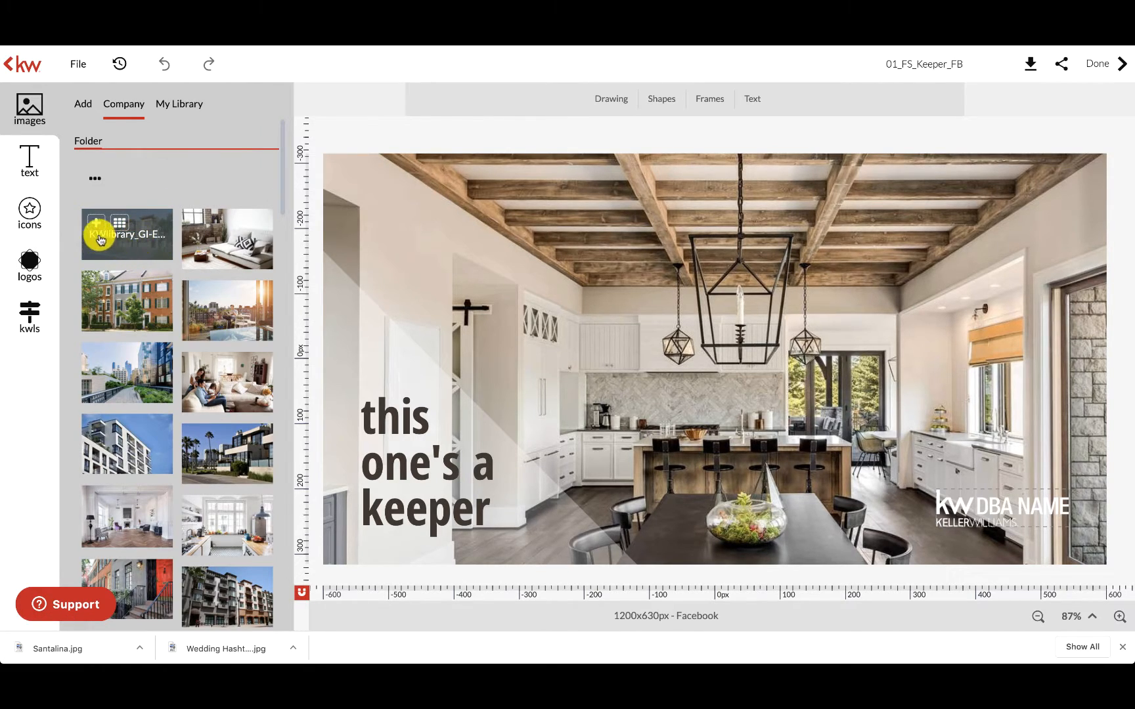
pyautogui.click(527, 210)
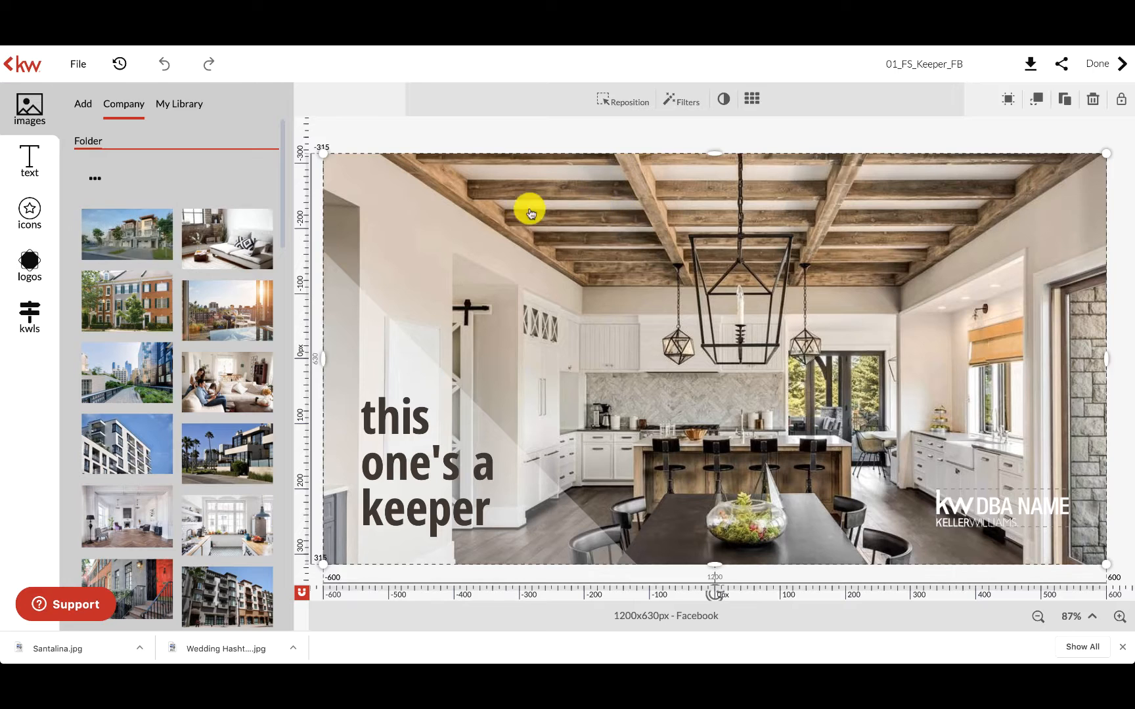
pyautogui.click(95, 226)
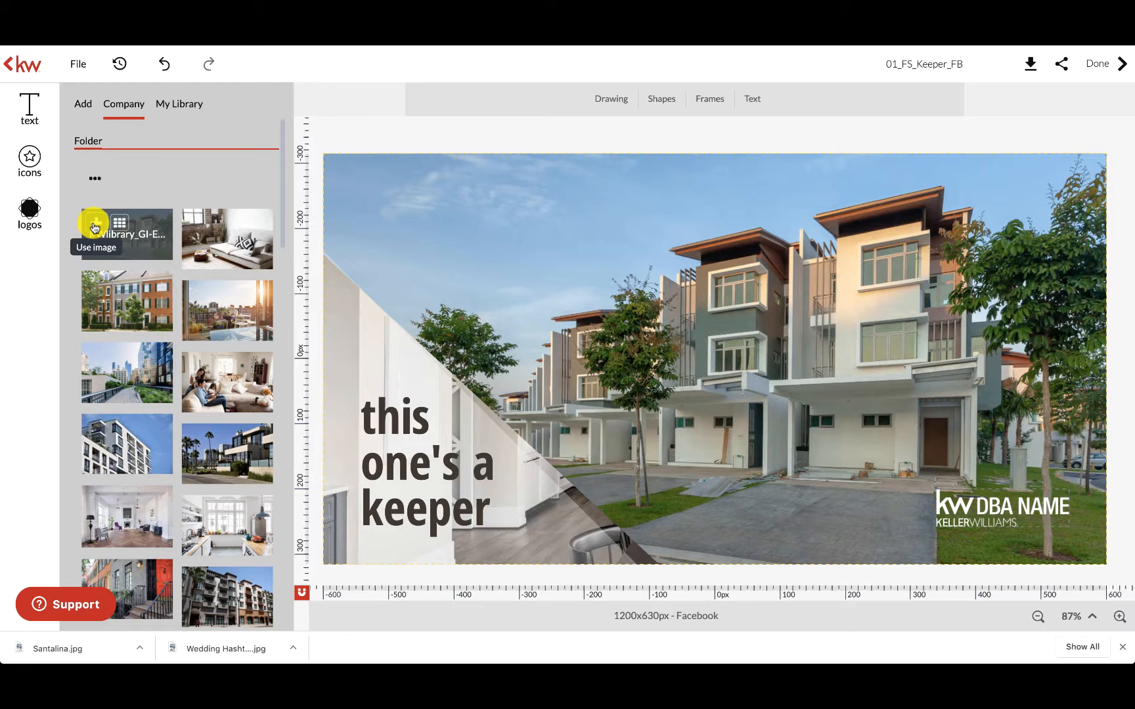
pyautogui.click(578, 278)
pyautogui.click(195, 226)
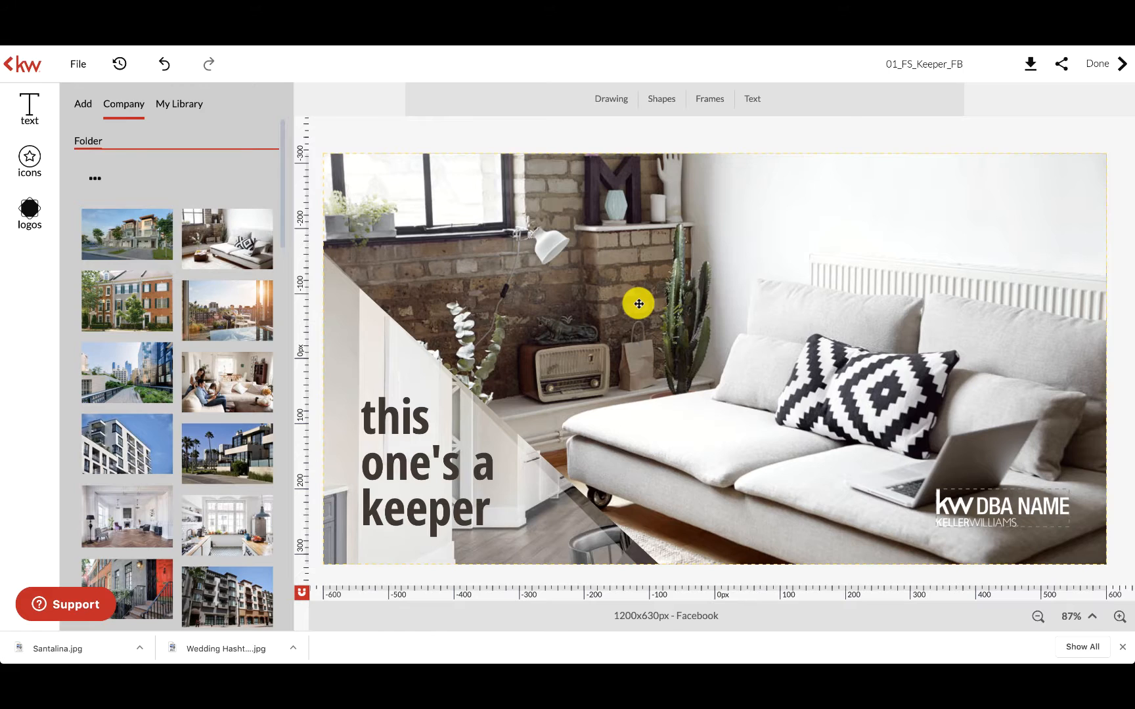
# Delete the translucent overlay, the "this one's a" text and the kitchen picture with its placeholder behind the sofa photo
pyautogui.click(534, 525)
pyautogui.press('Delete')
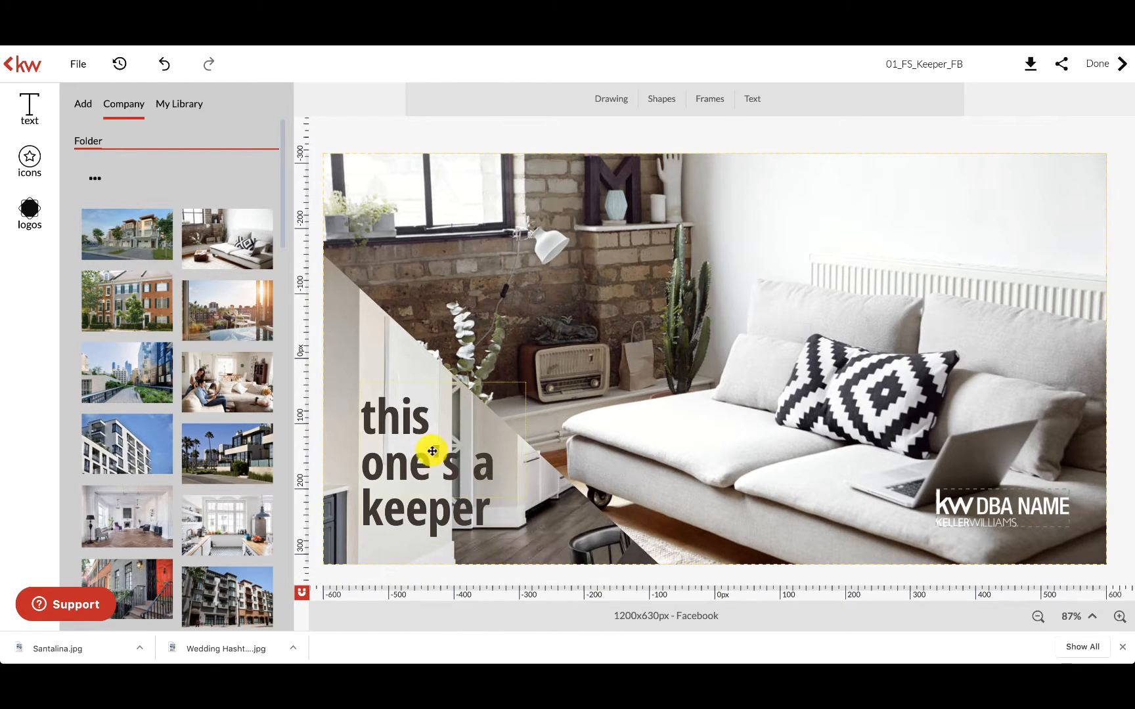
pyautogui.click(393, 420)
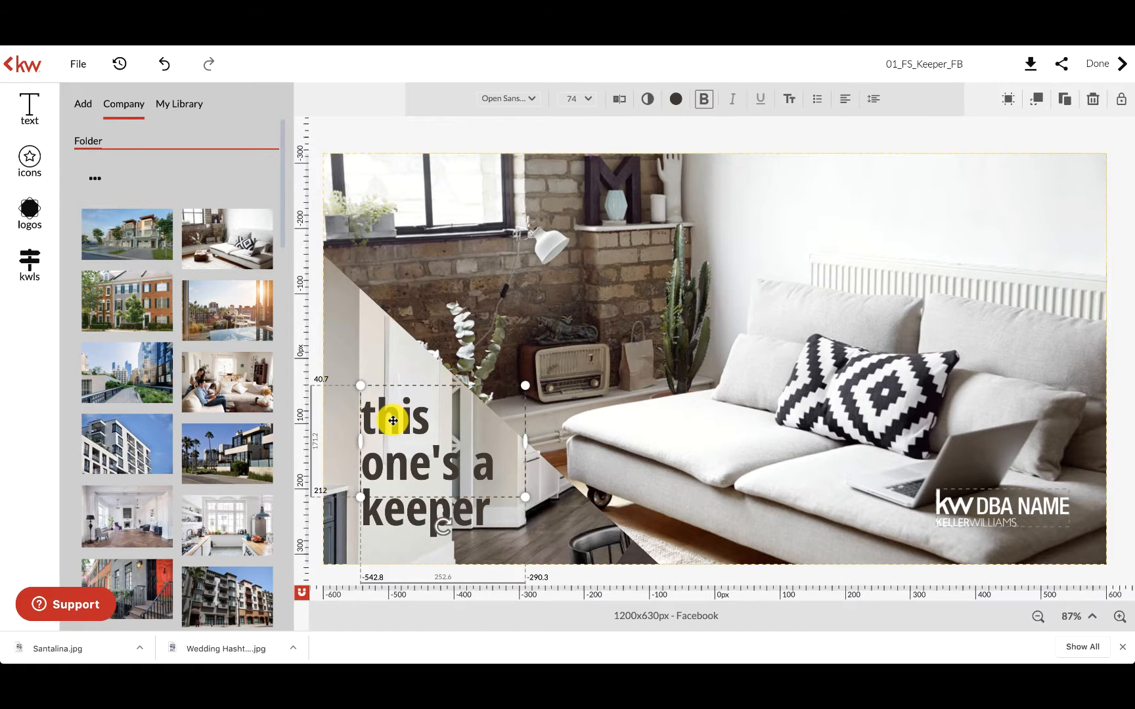
pyautogui.press('Delete')
pyautogui.click(410, 427)
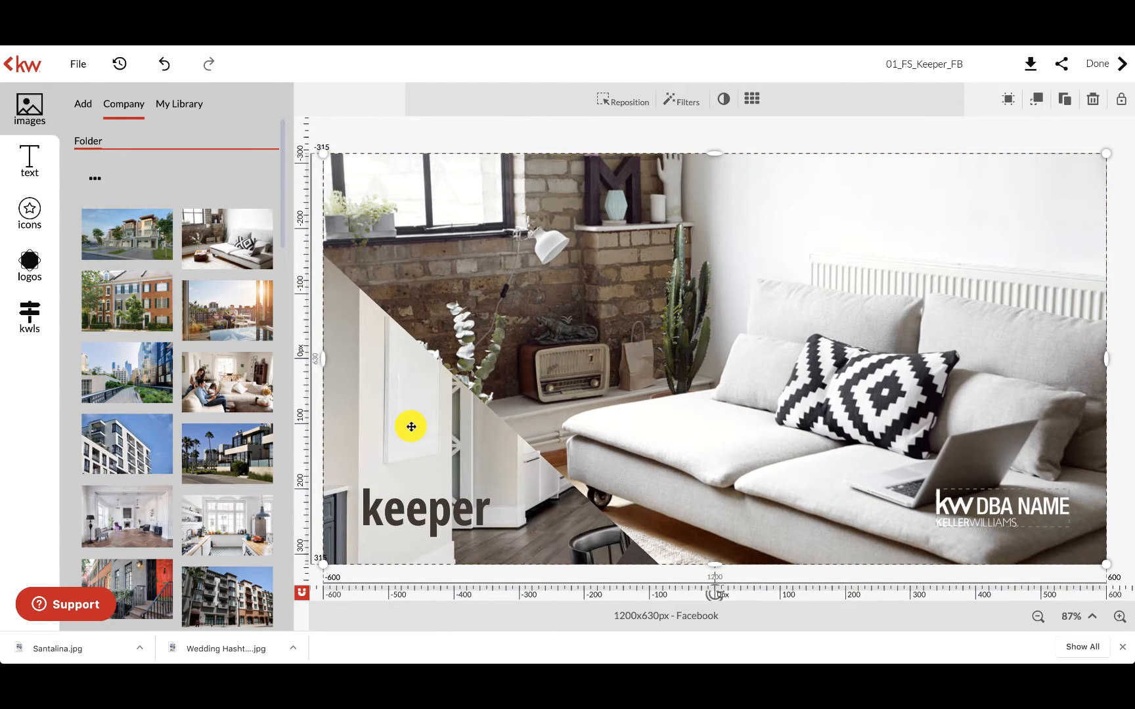
pyautogui.press('Delete')
pyautogui.click(411, 427)
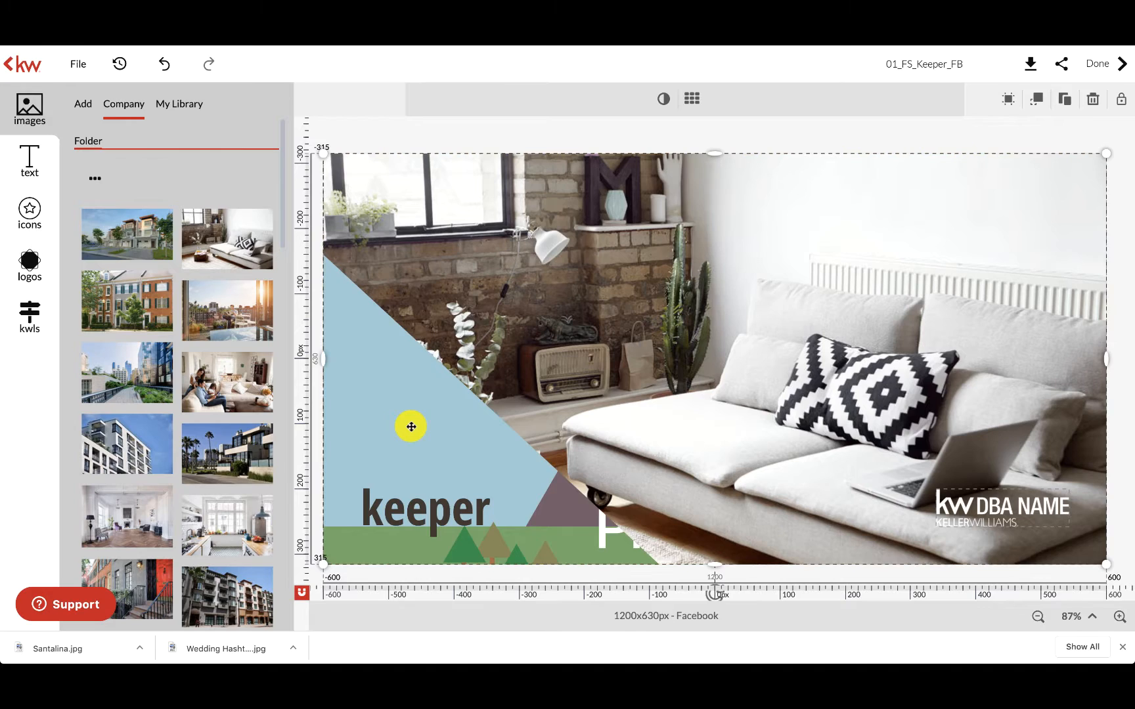
pyautogui.press('Delete')
# Delete the sofa photo from the design
pyautogui.click(411, 427)
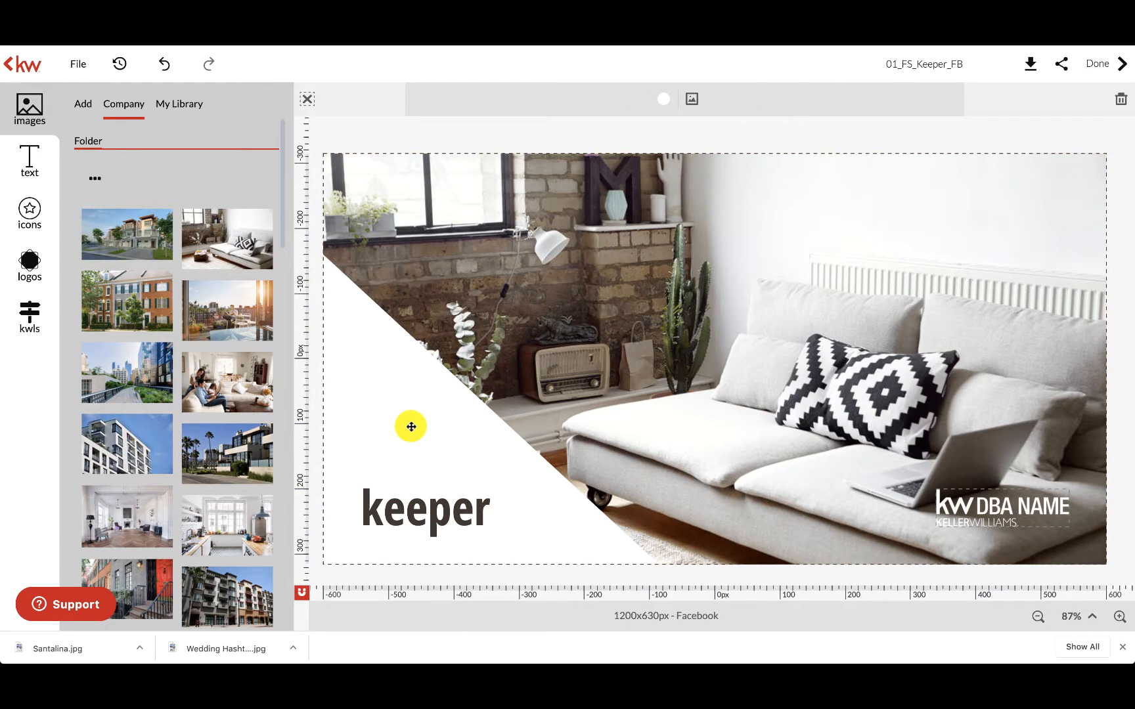
pyautogui.click(398, 414)
pyautogui.click(376, 505)
pyautogui.click(470, 399)
pyautogui.click(431, 420)
pyautogui.press('Delete')
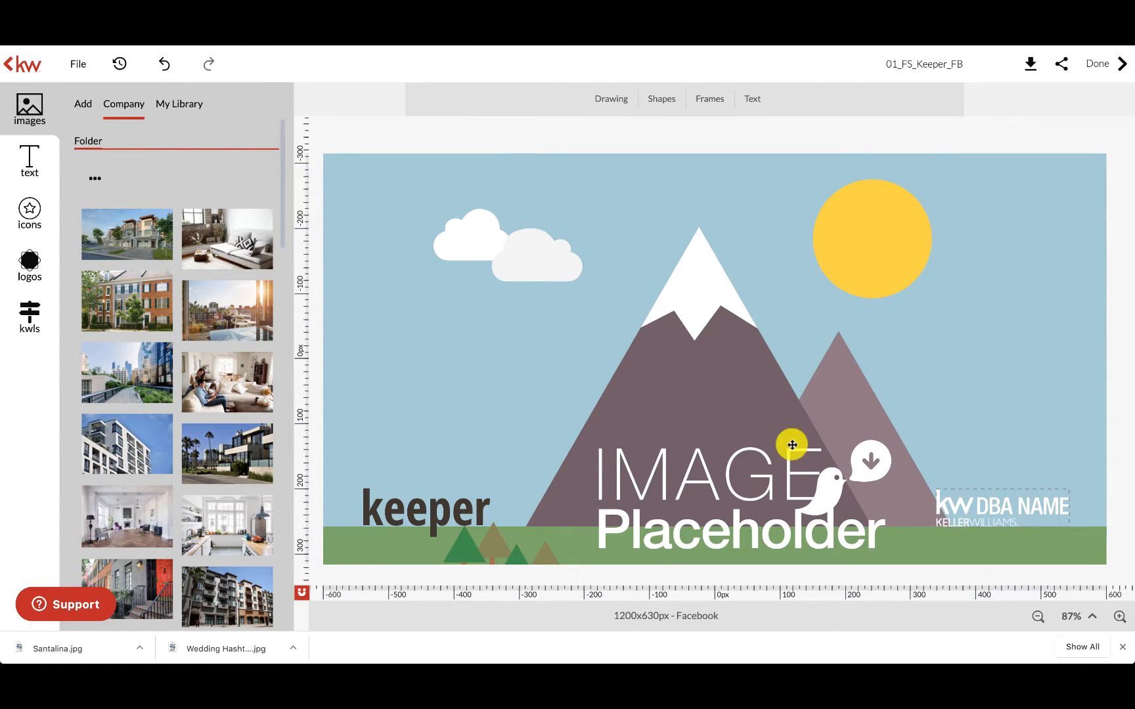
# Delete the "keeper" text and the KW DBA NAME logo from the design
pyautogui.click(405, 512)
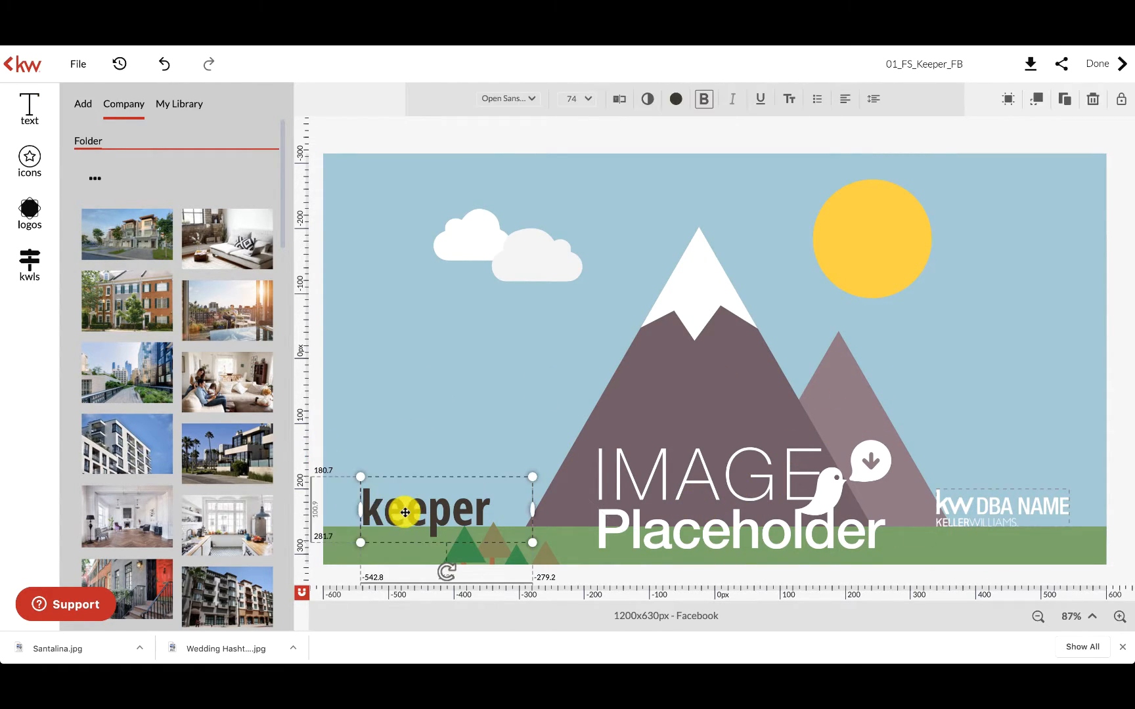
pyautogui.press('Delete')
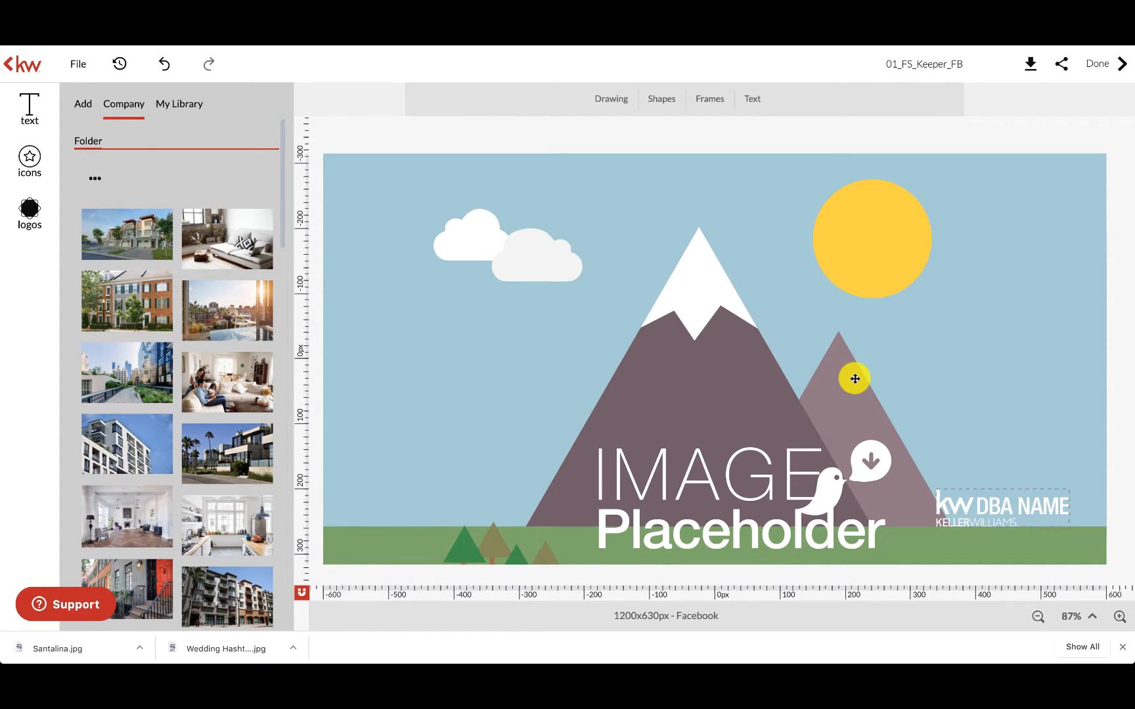
pyautogui.click(790, 533)
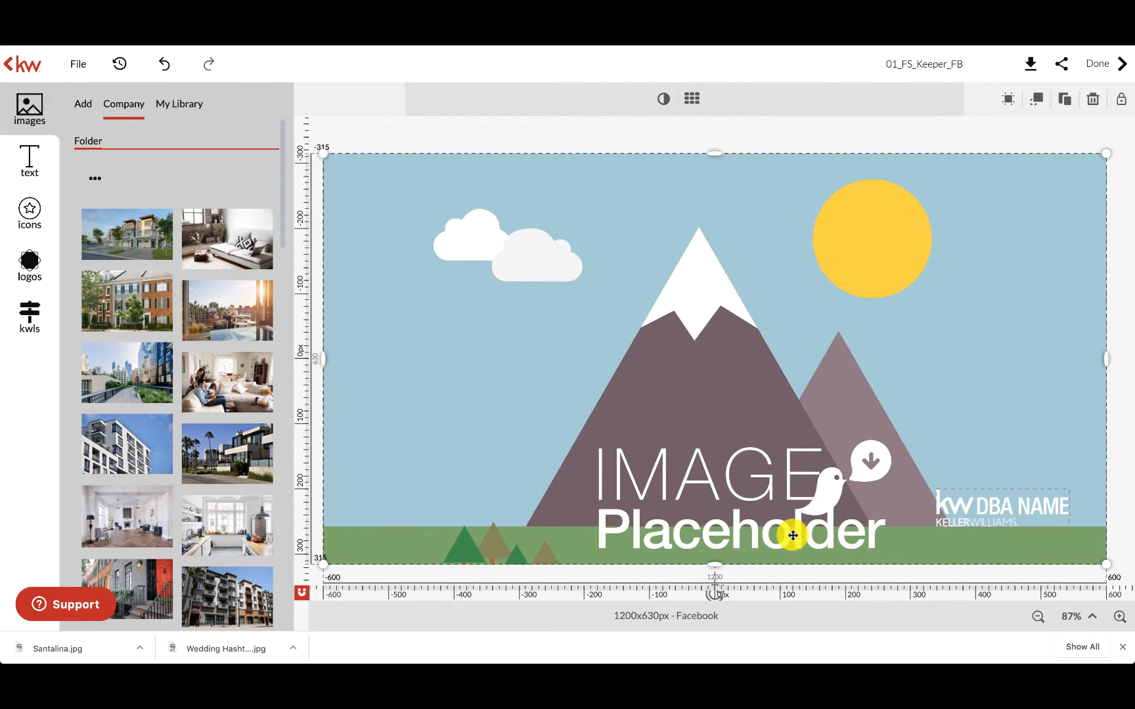
pyautogui.click(994, 503)
pyautogui.press('Delete')
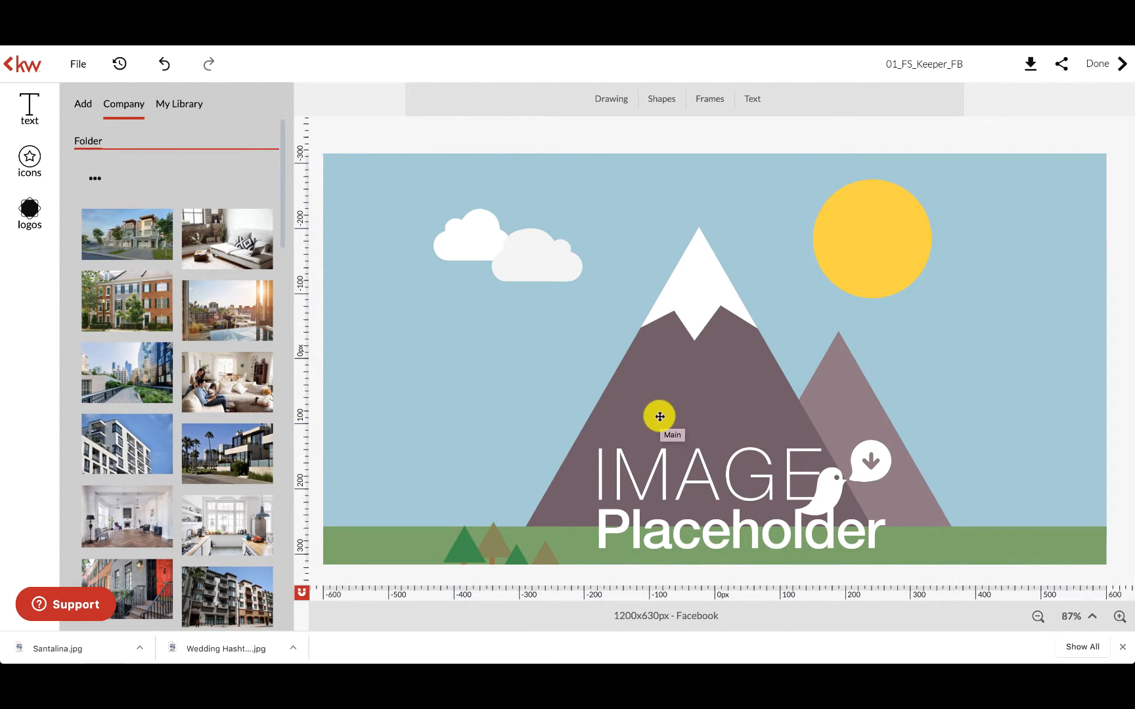
# Add the House Types balcony photo to the design and delete the small placeholder it leaves on the canvas
pyautogui.moveTo(236, 305)
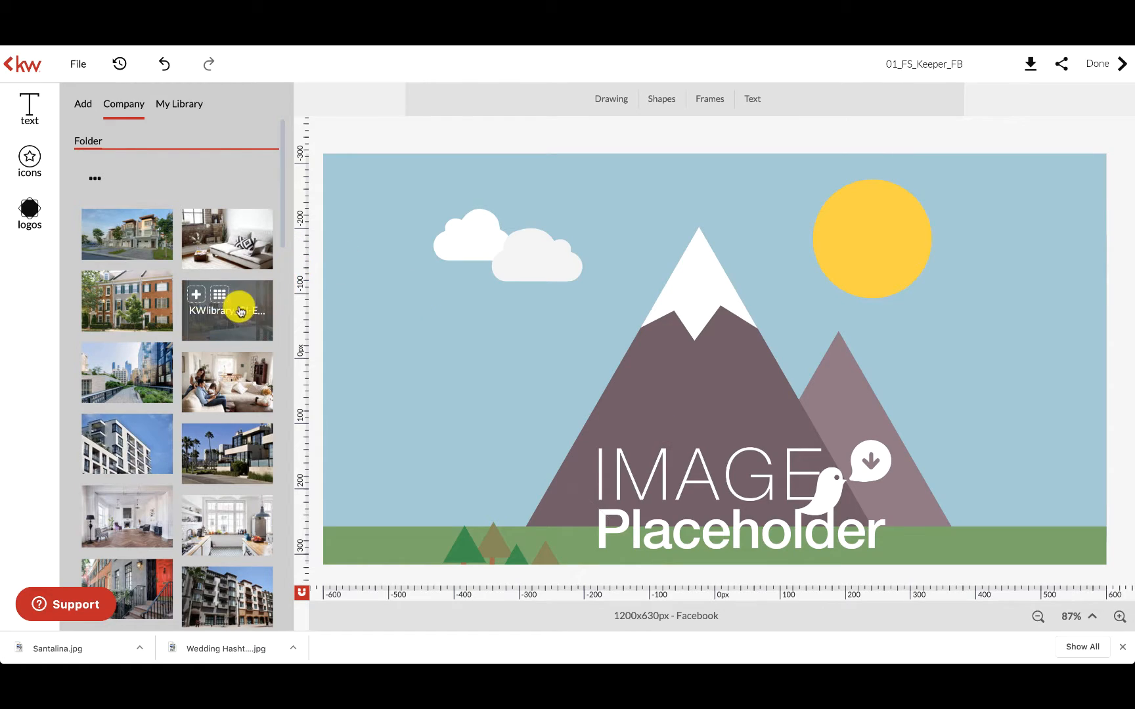
pyautogui.click(197, 297)
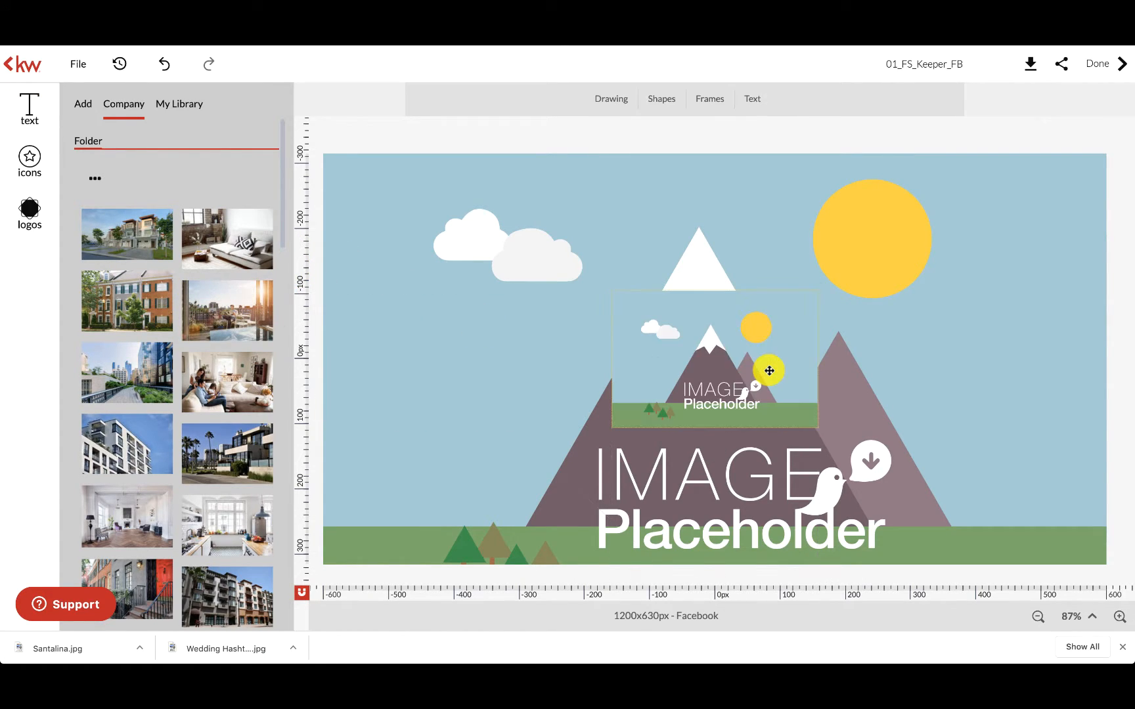
pyautogui.click(489, 172)
pyautogui.click(704, 414)
pyautogui.press('Delete')
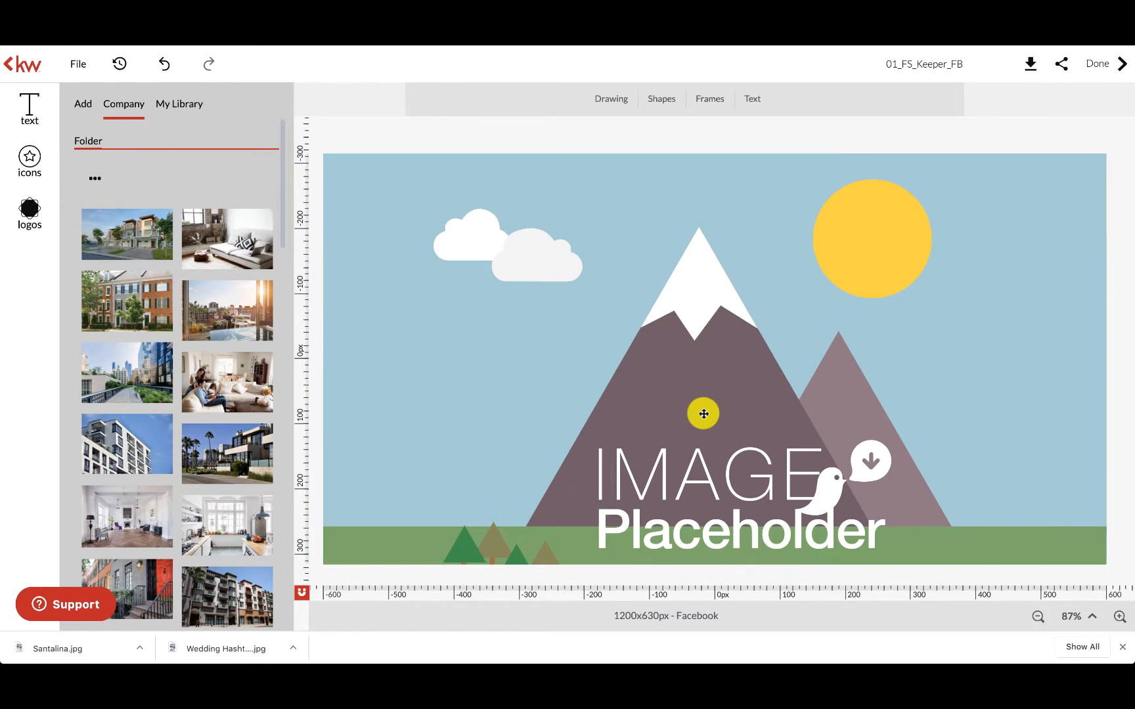
# Fill the selected full-size placeholder area with the House Types photo of a man reading on a balcony
pyautogui.click(409, 178)
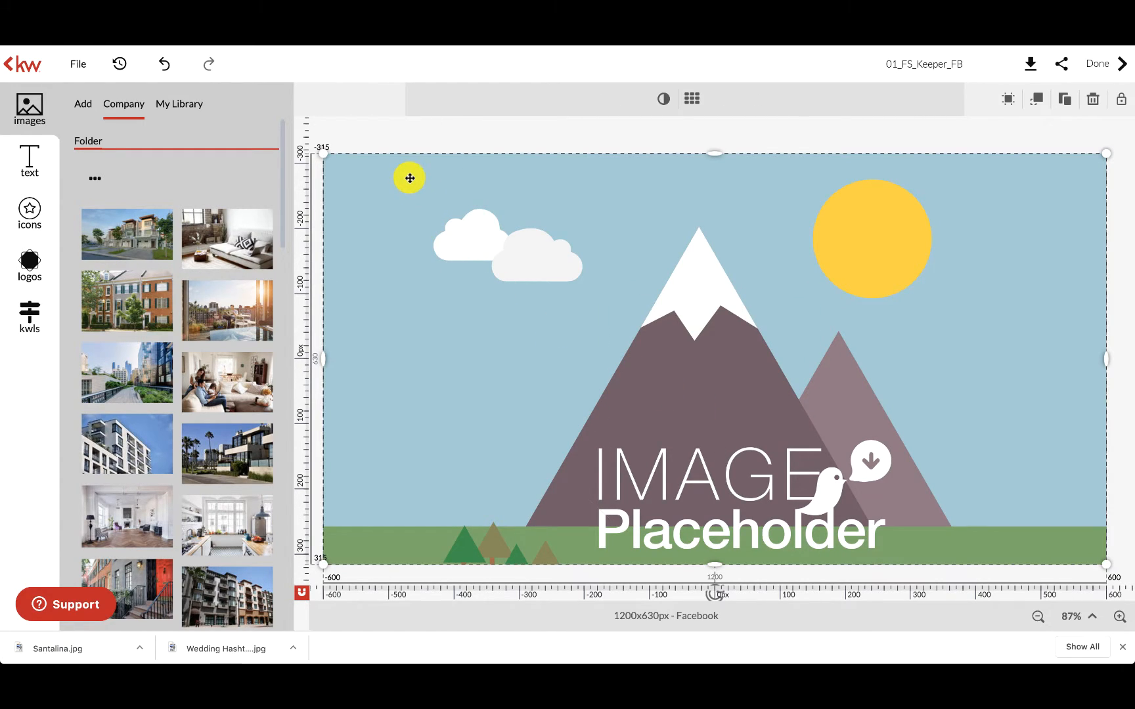
pyautogui.moveTo(243, 293)
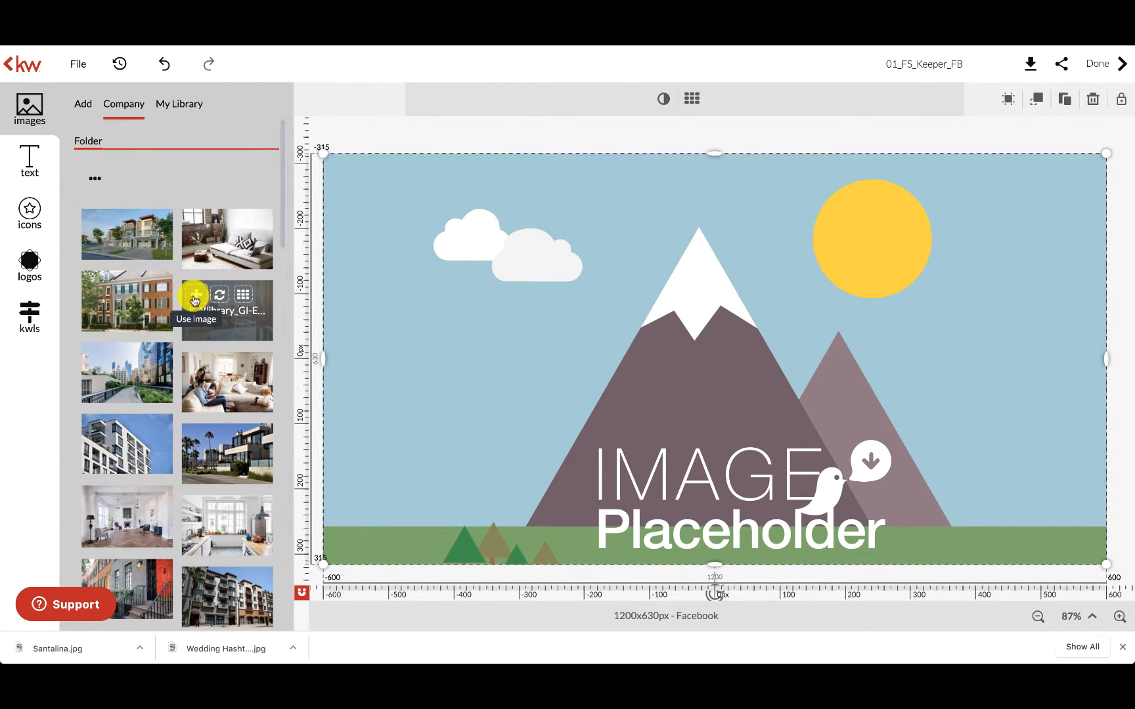
pyautogui.click(195, 297)
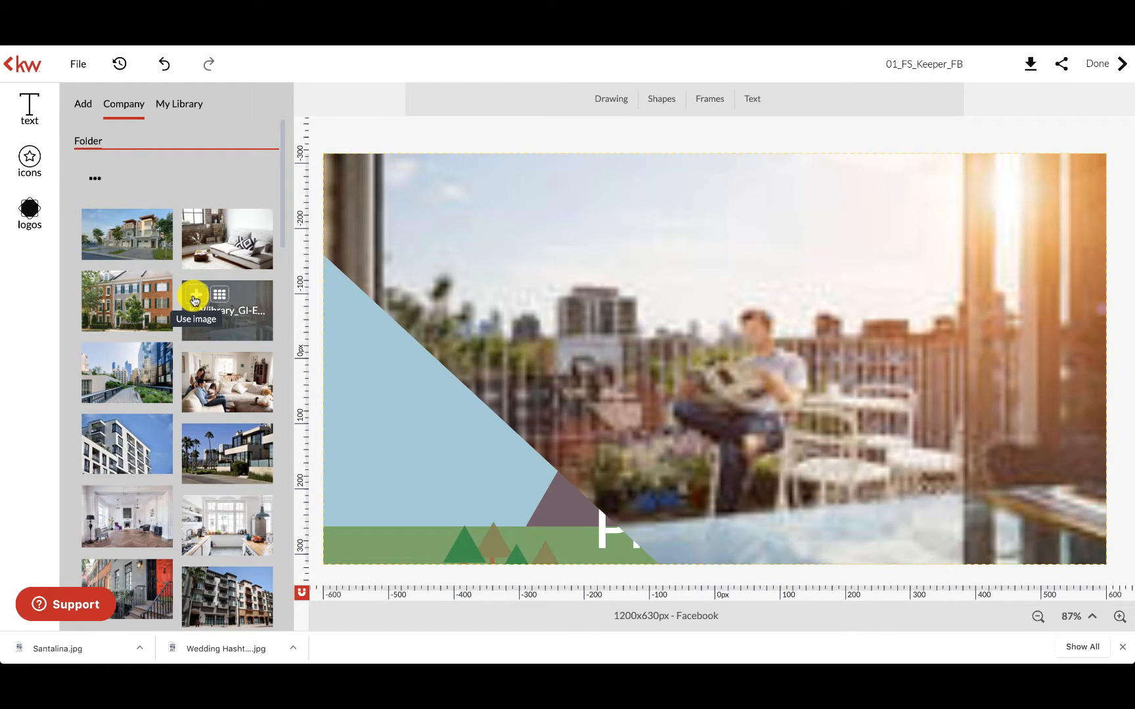
# Try shifting the placeholder behind the balcony photo slightly down and deleting it, and undo the deletion
pyautogui.click(437, 440)
pyautogui.moveTo(438, 440); pyautogui.dragTo(437, 470)
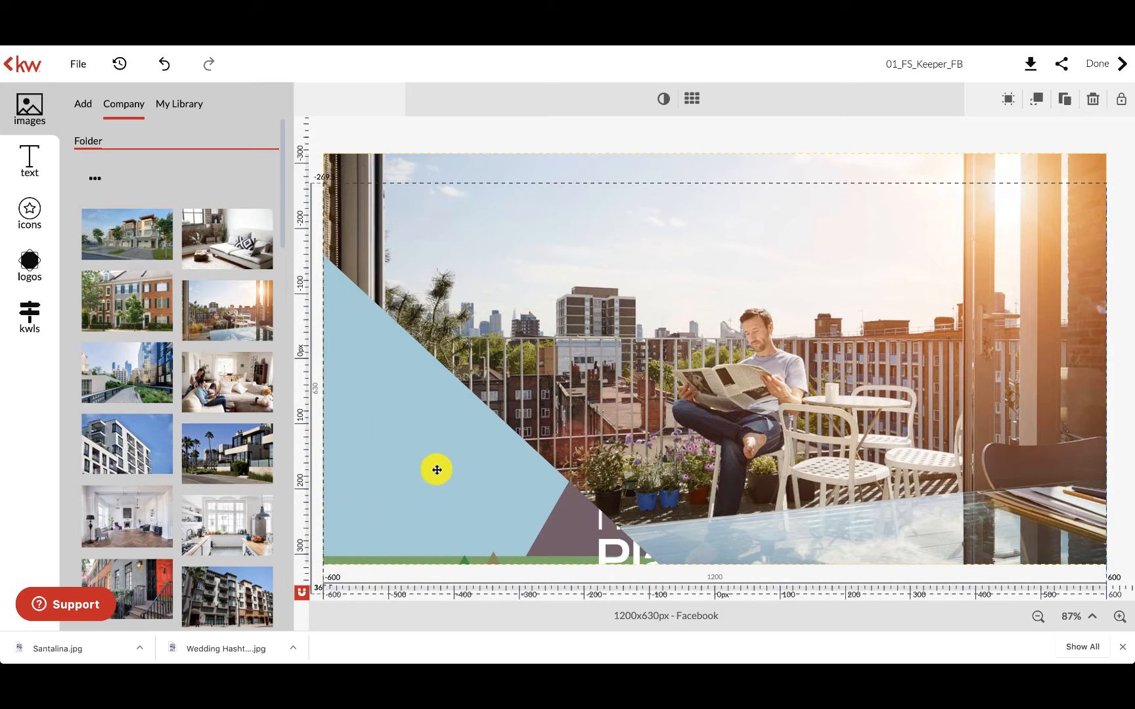
pyautogui.press('Delete')
pyautogui.click(595, 405)
pyautogui.click(474, 465)
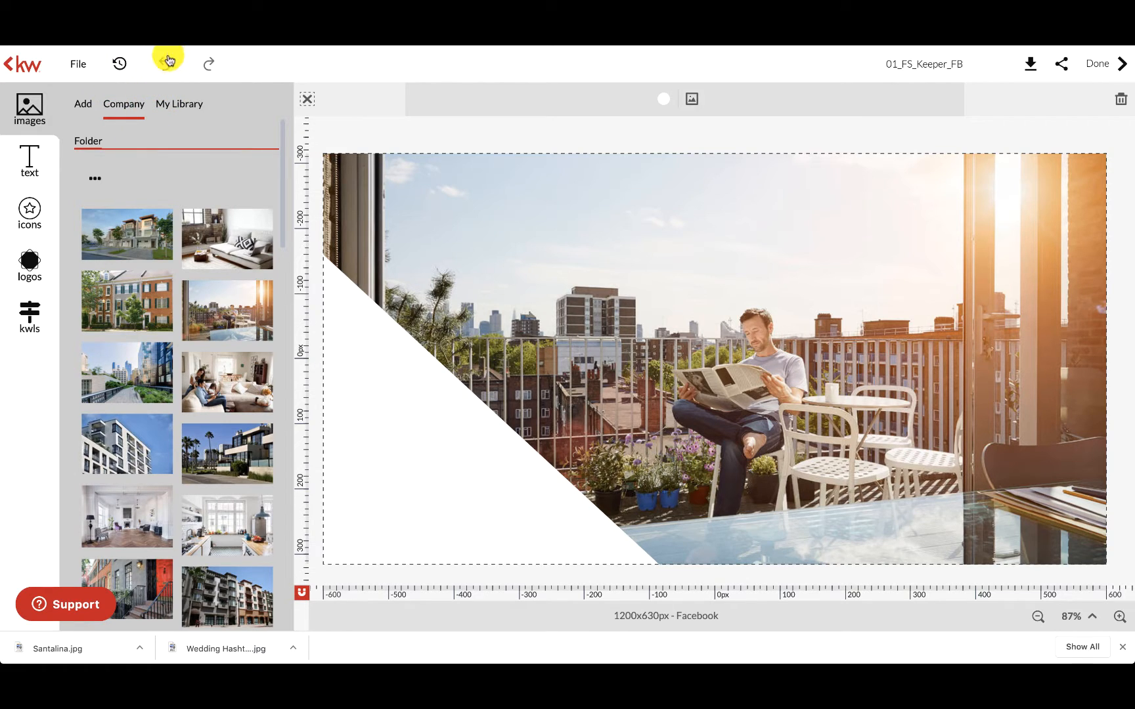
pyautogui.click(165, 64)
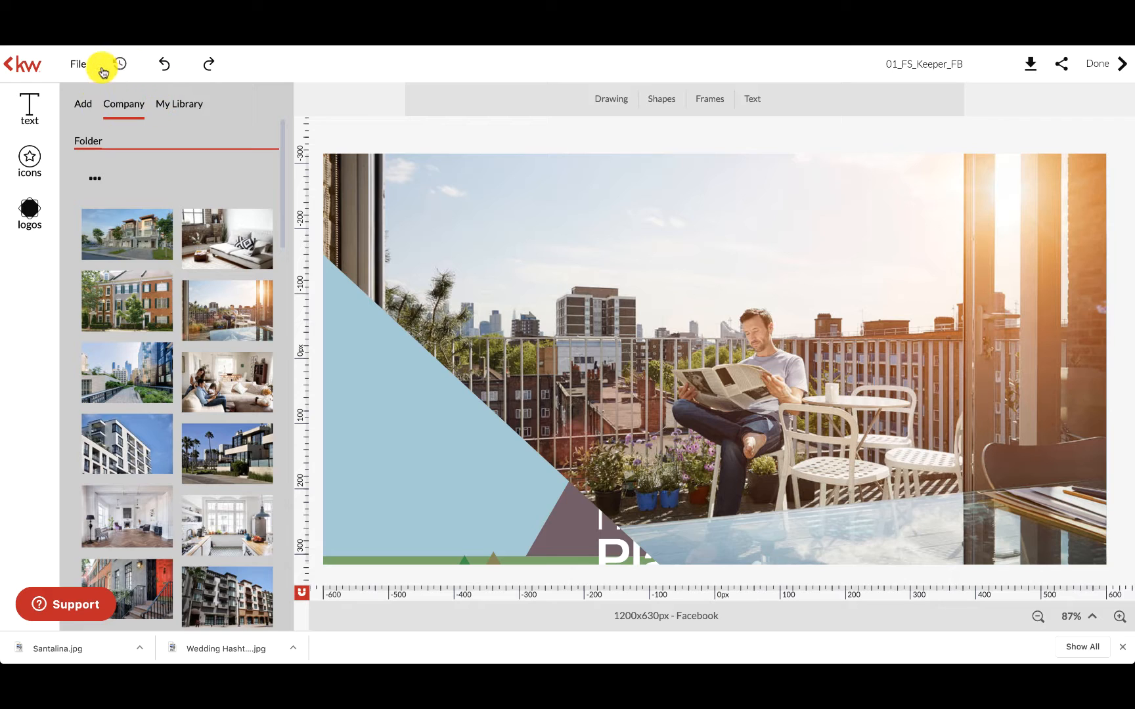
# Leave this design and open the Facebook template 01_FS_TopNotch_FB from the For Sale templates for editing
pyautogui.click(5, 69)
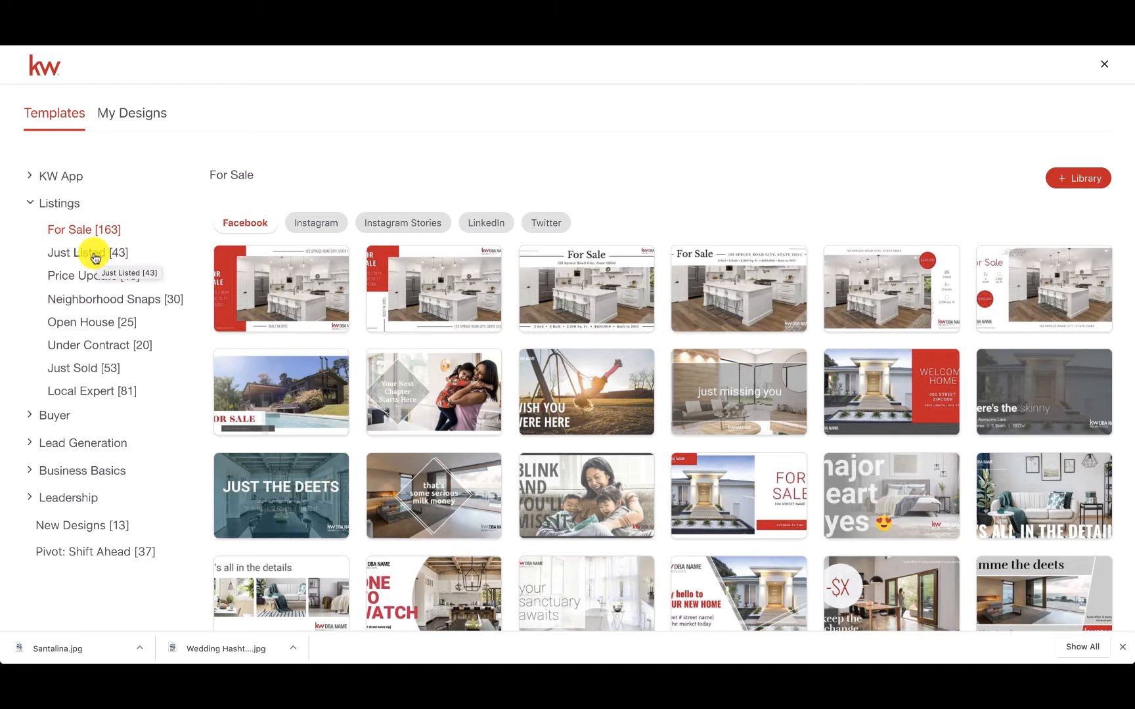
pyautogui.scroll(-3, 552, 316)
pyautogui.scroll(-1, 554, 317)
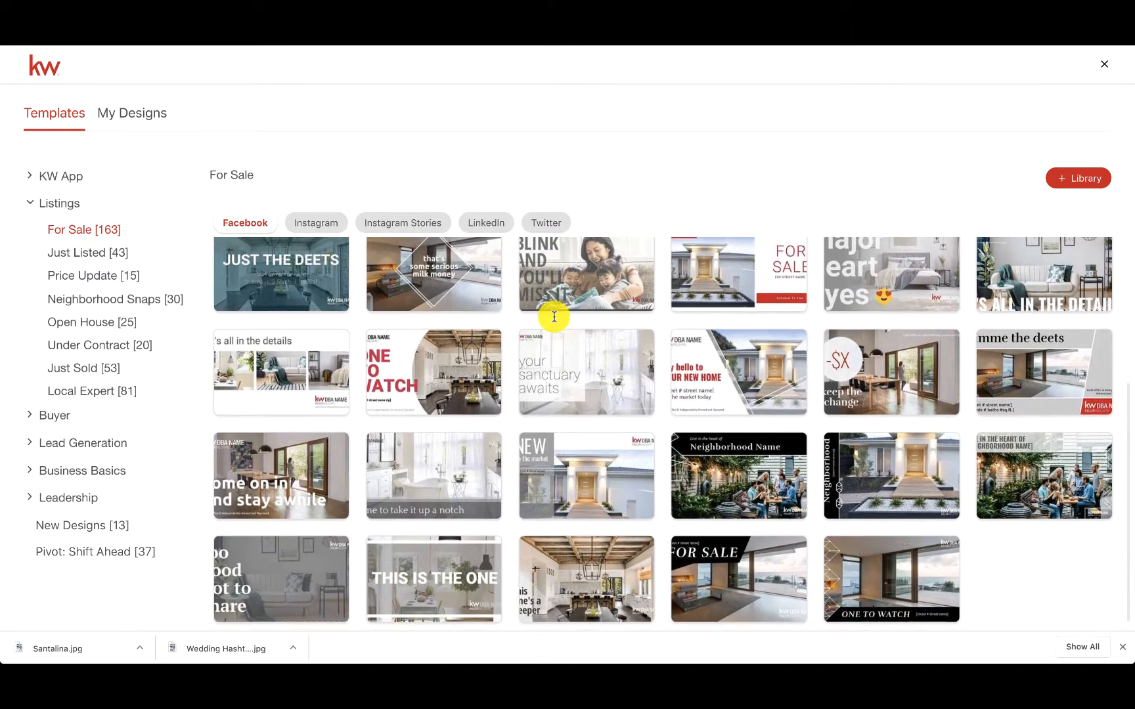
pyautogui.moveTo(431, 492)
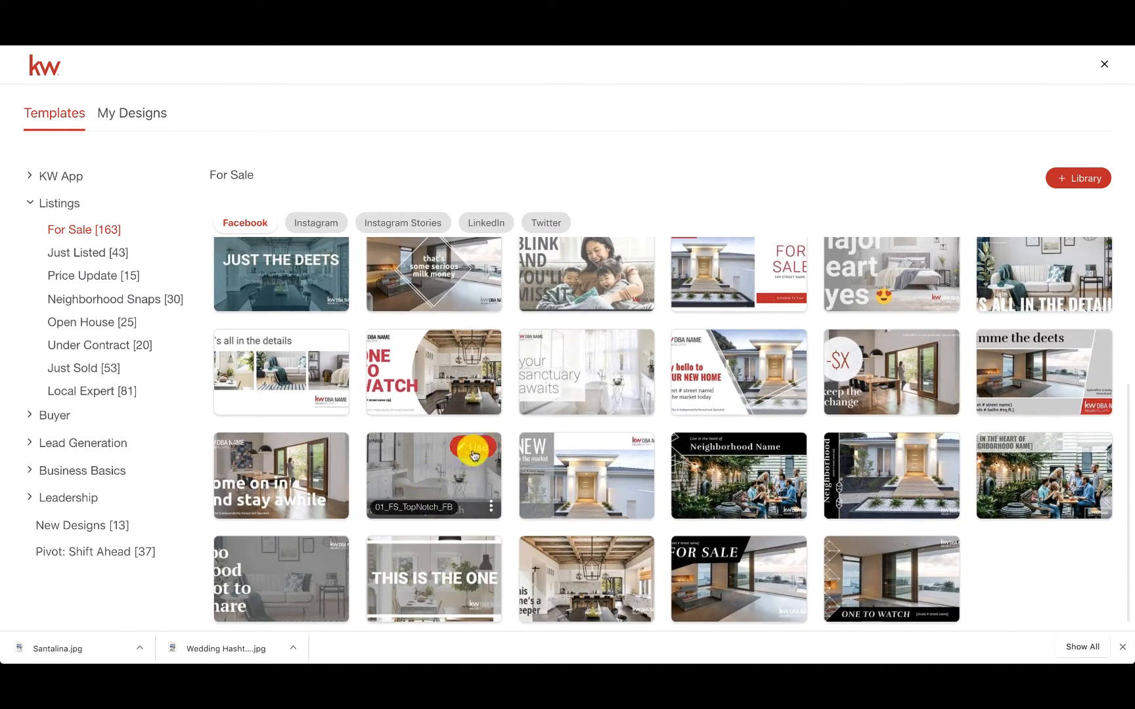
pyautogui.click(471, 451)
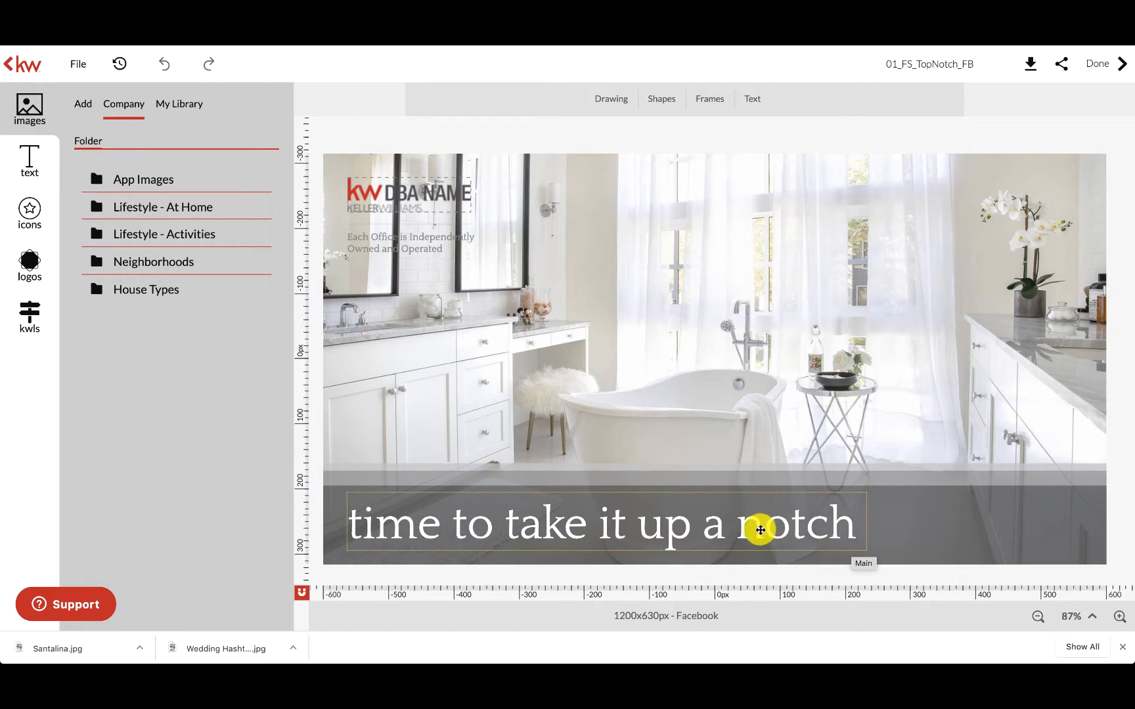
# Delete the "time to take it up a notch" headline, its gray band, the office disclaimer and the KW logo
pyautogui.click(822, 522)
pyautogui.press('Delete')
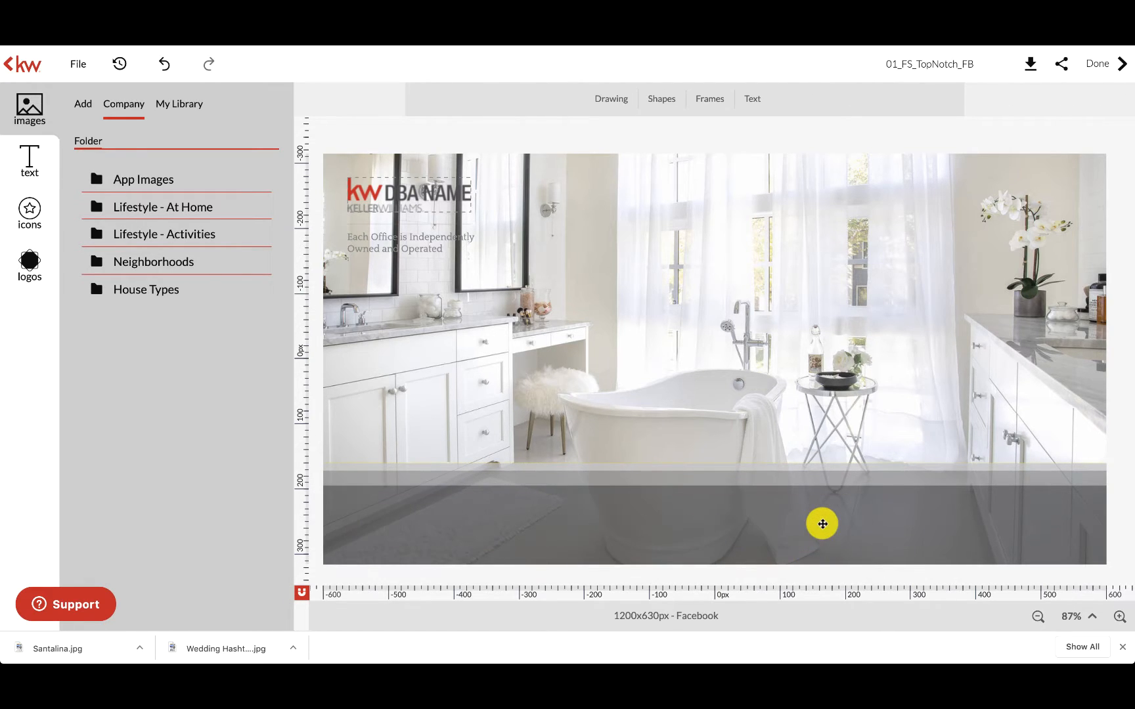
pyautogui.click(850, 522)
pyautogui.press('Delete')
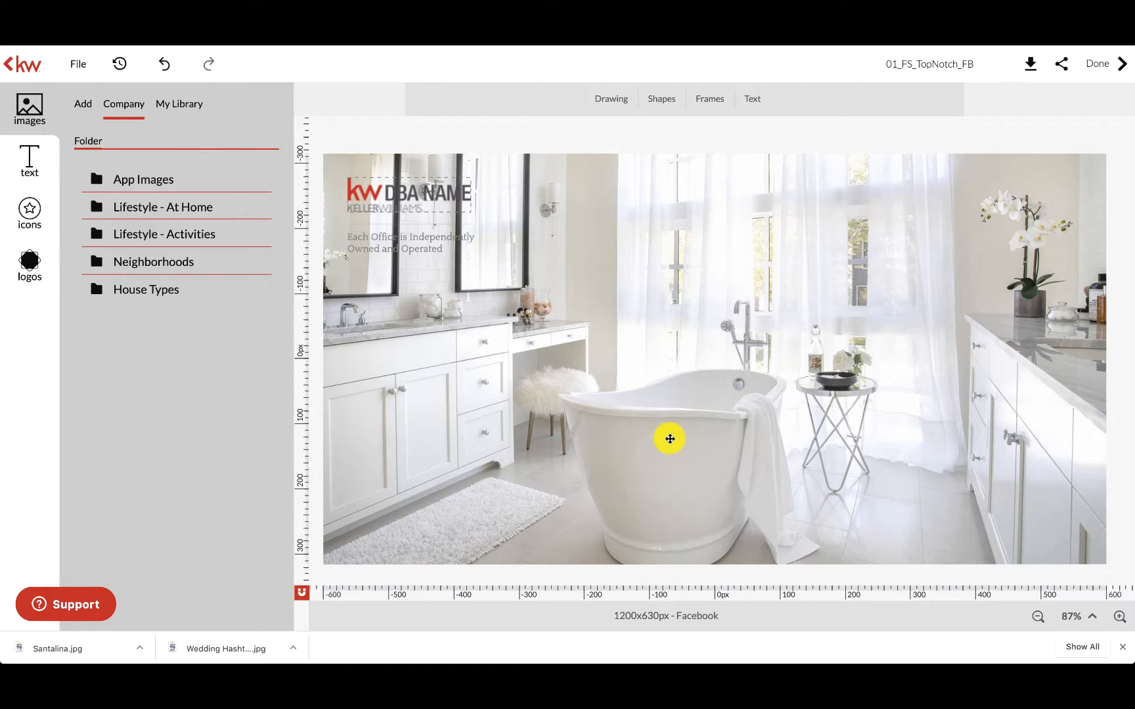
pyautogui.click(385, 241)
pyautogui.press('Delete')
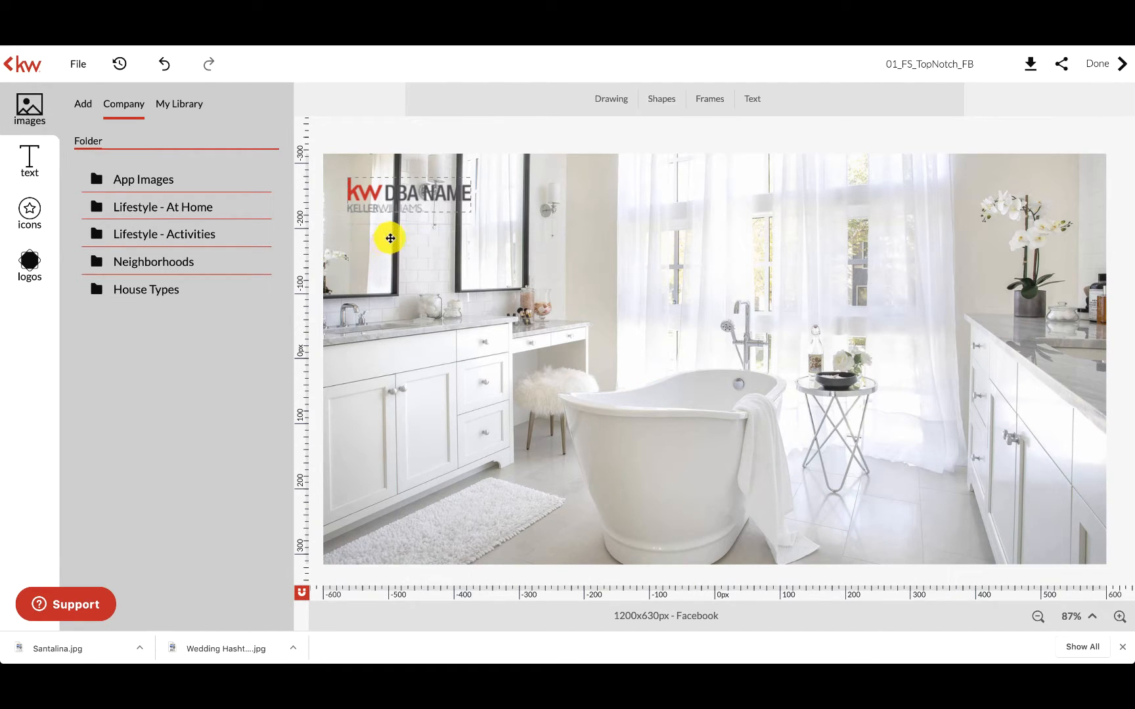
pyautogui.click(428, 199)
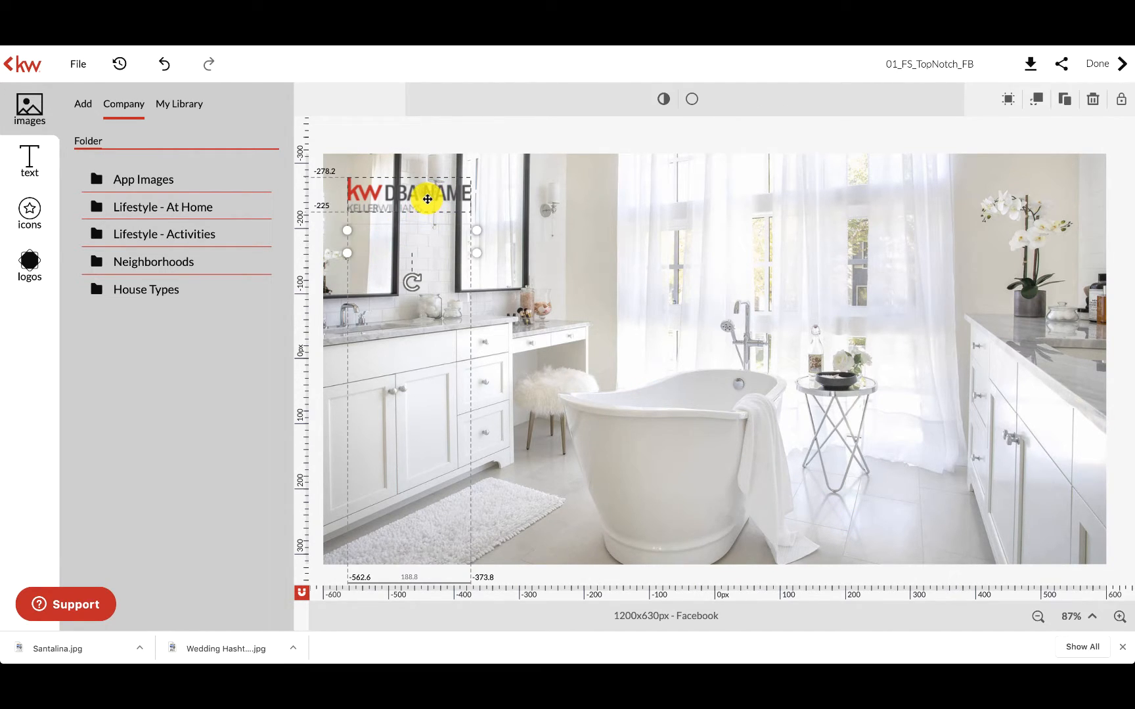
pyautogui.press('Delete')
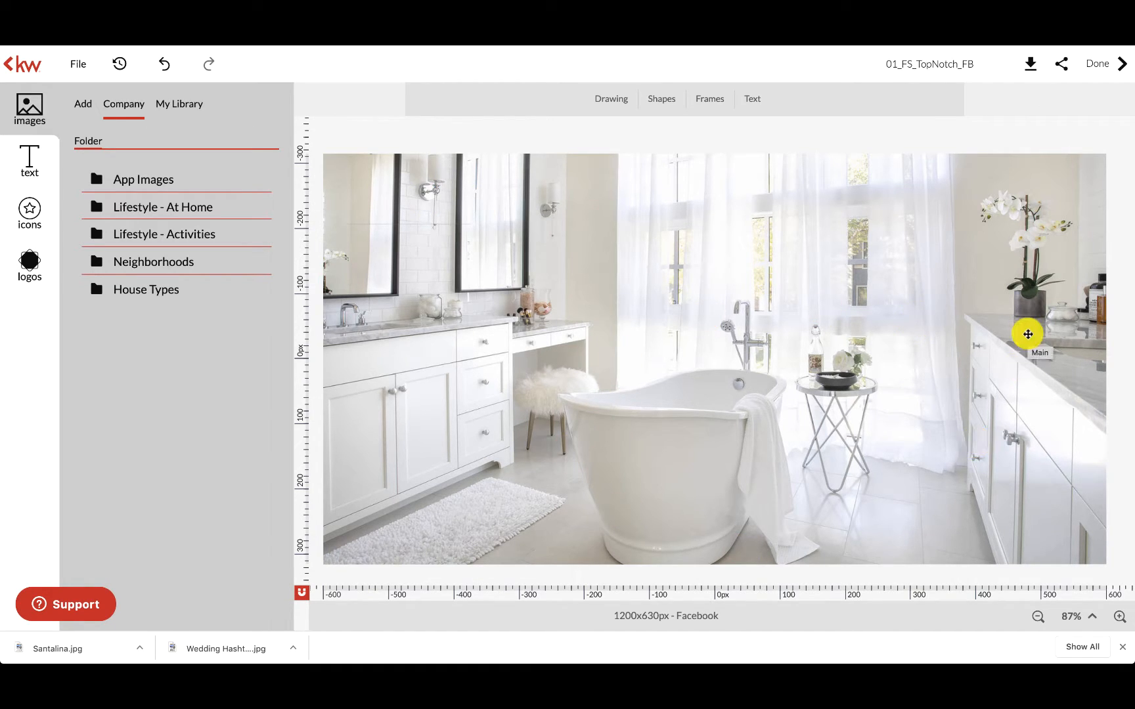
# Replace the full-size bathroom photo with the House Types photo of a house with a pool, and that with the apartment building with balconies
pyautogui.click(175, 291)
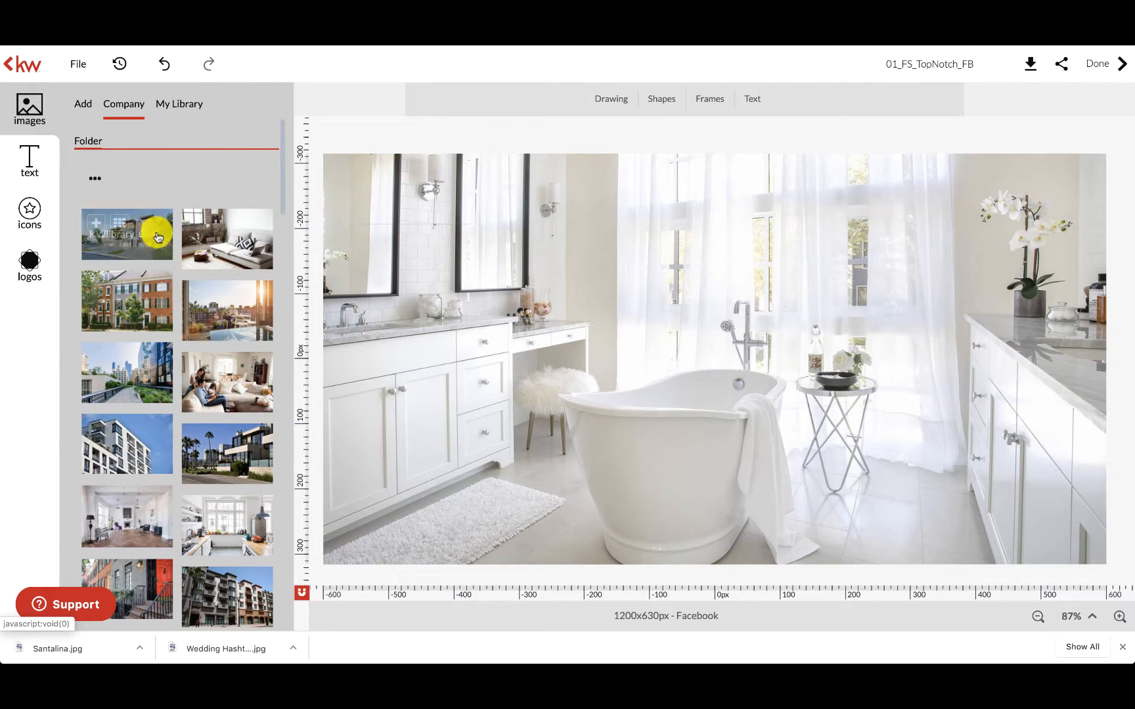
pyautogui.scroll(-5, 209, 415)
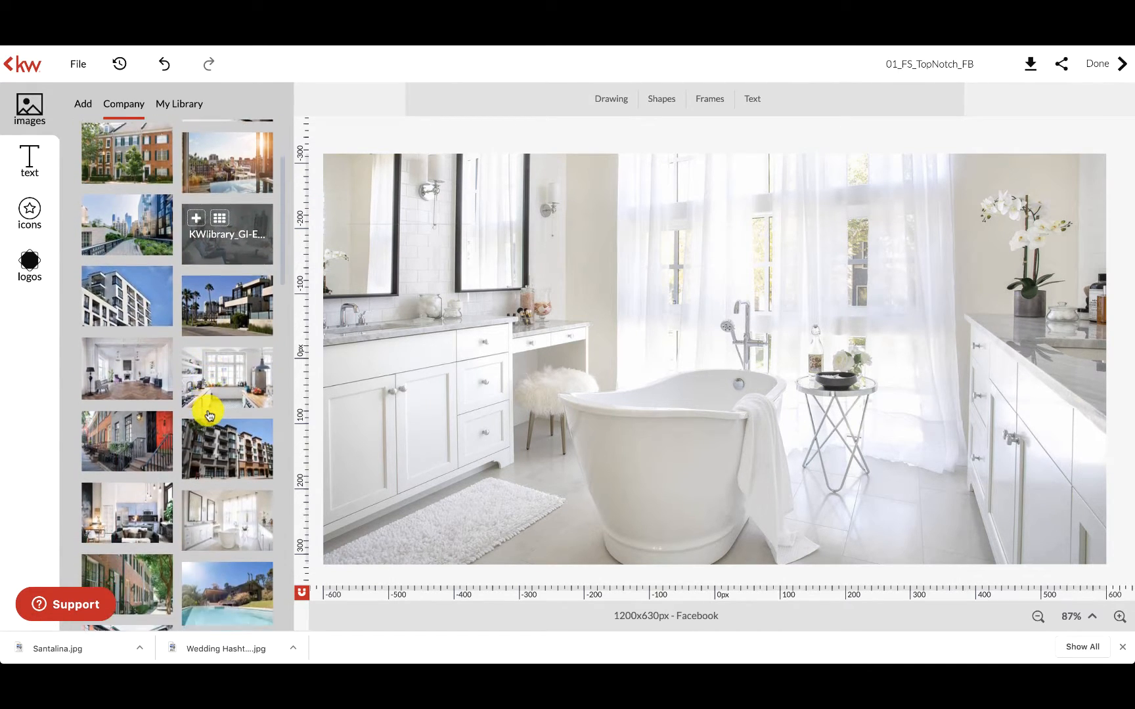
pyautogui.scroll(-5, 209, 415)
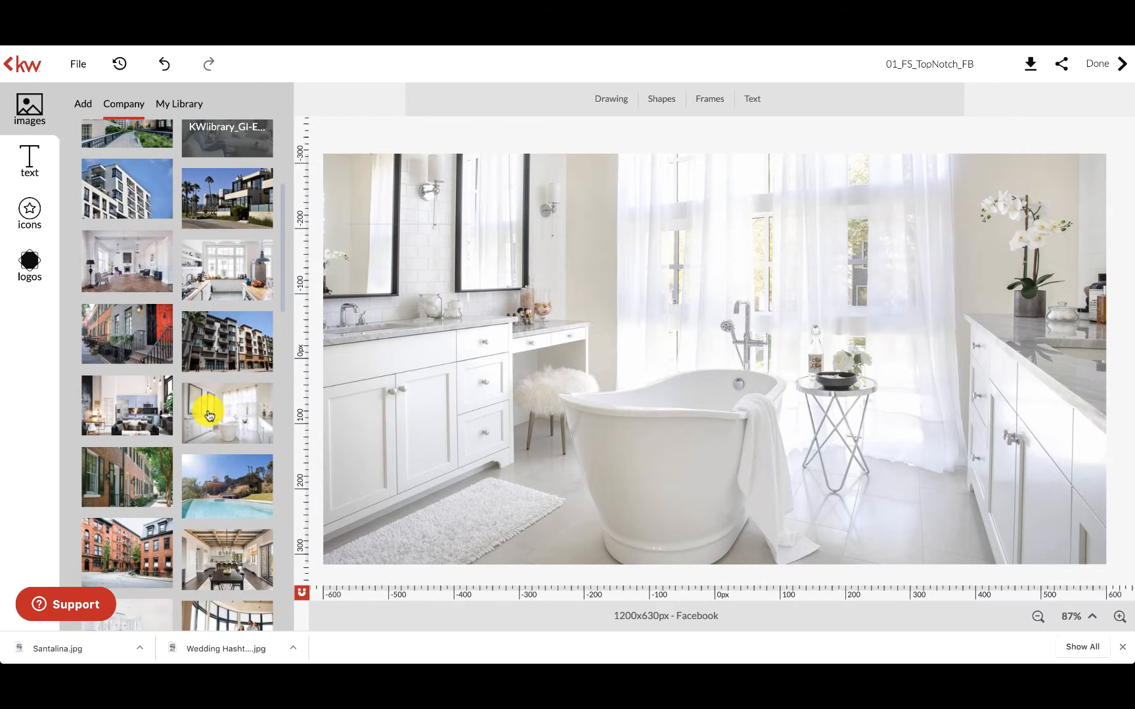
pyautogui.scroll(-3, 209, 416)
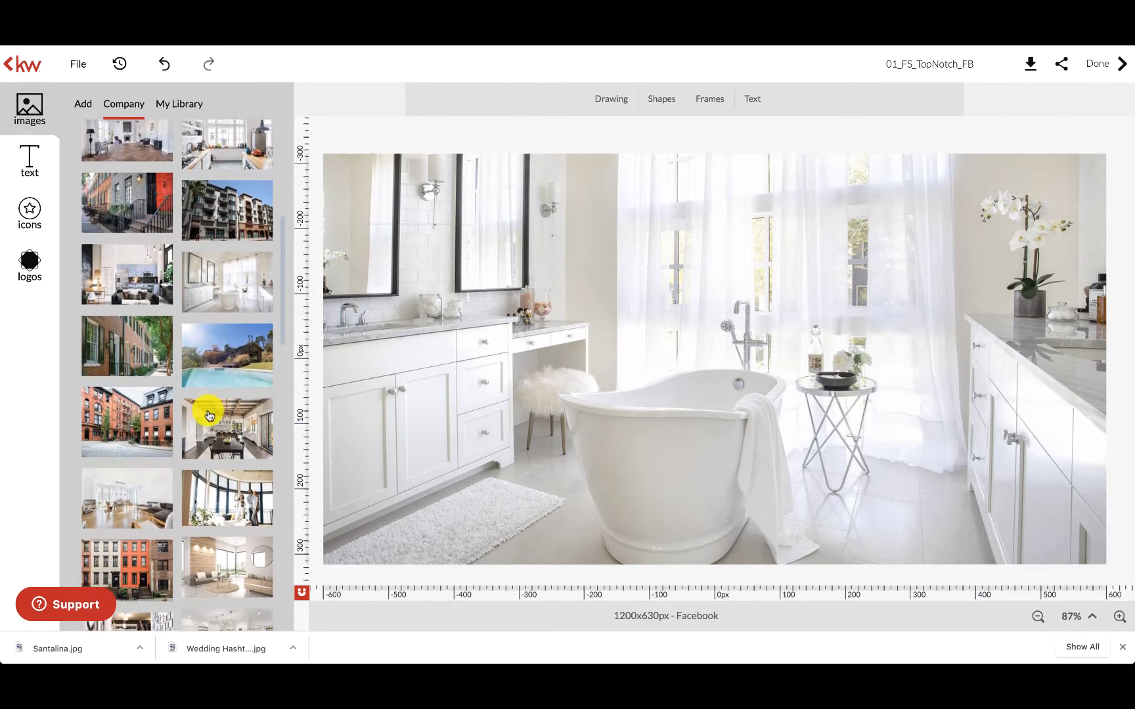
pyautogui.scroll(-1, 209, 415)
pyautogui.moveTo(217, 321)
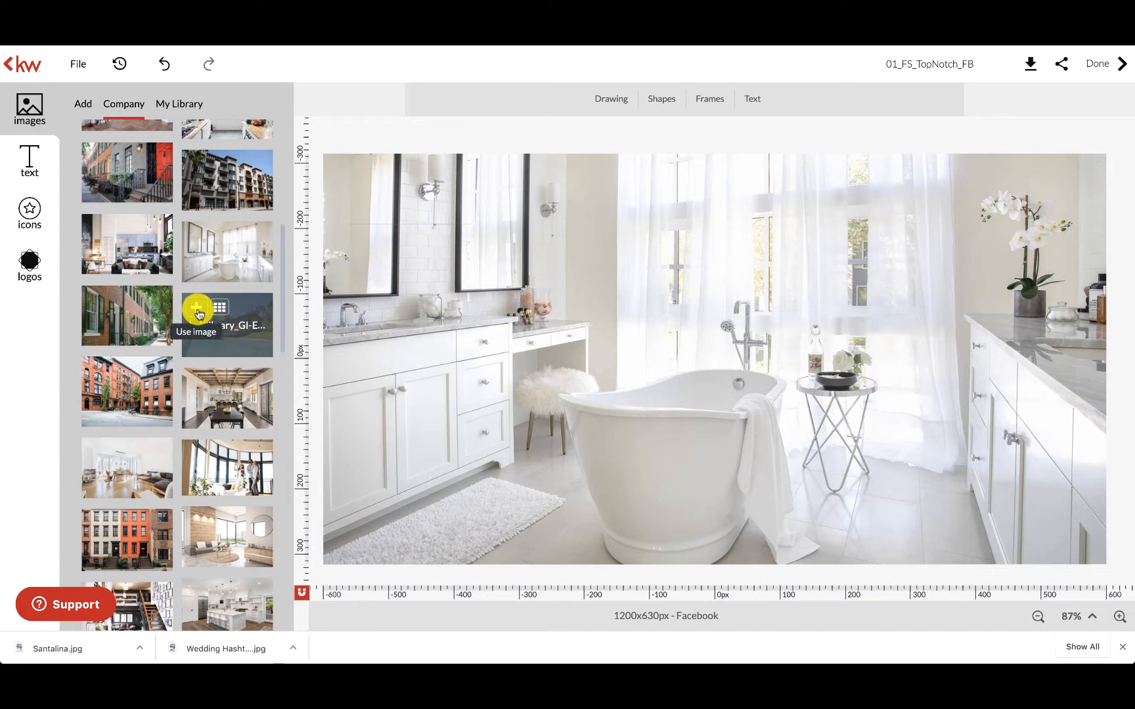
pyautogui.click(393, 228)
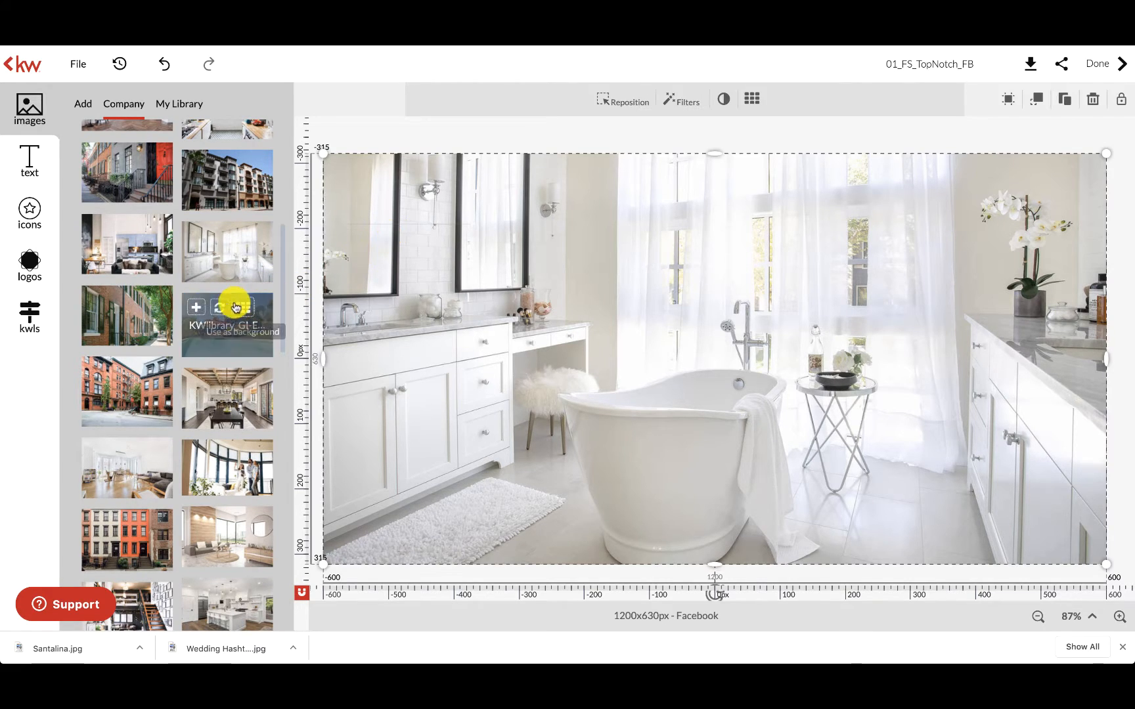
pyautogui.click(195, 310)
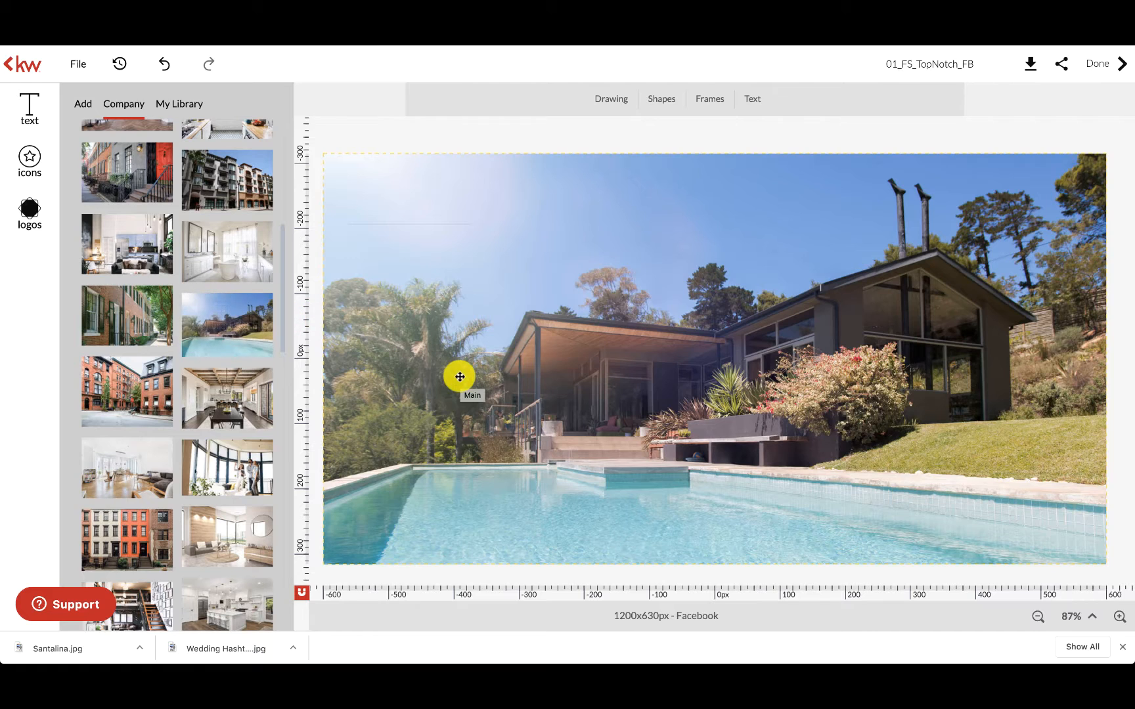
pyautogui.click(383, 257)
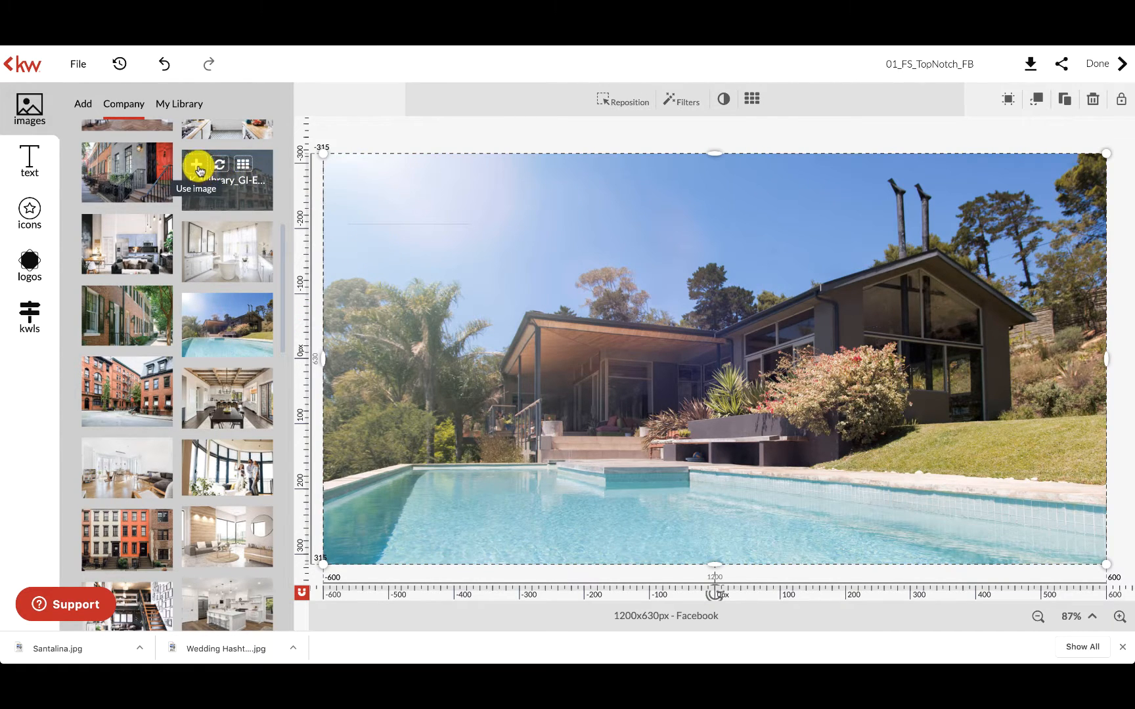
pyautogui.click(197, 167)
# Try adding the House Types photo of a glass facade beside a brick building as a separate image, and delete it
pyautogui.moveTo(226, 398)
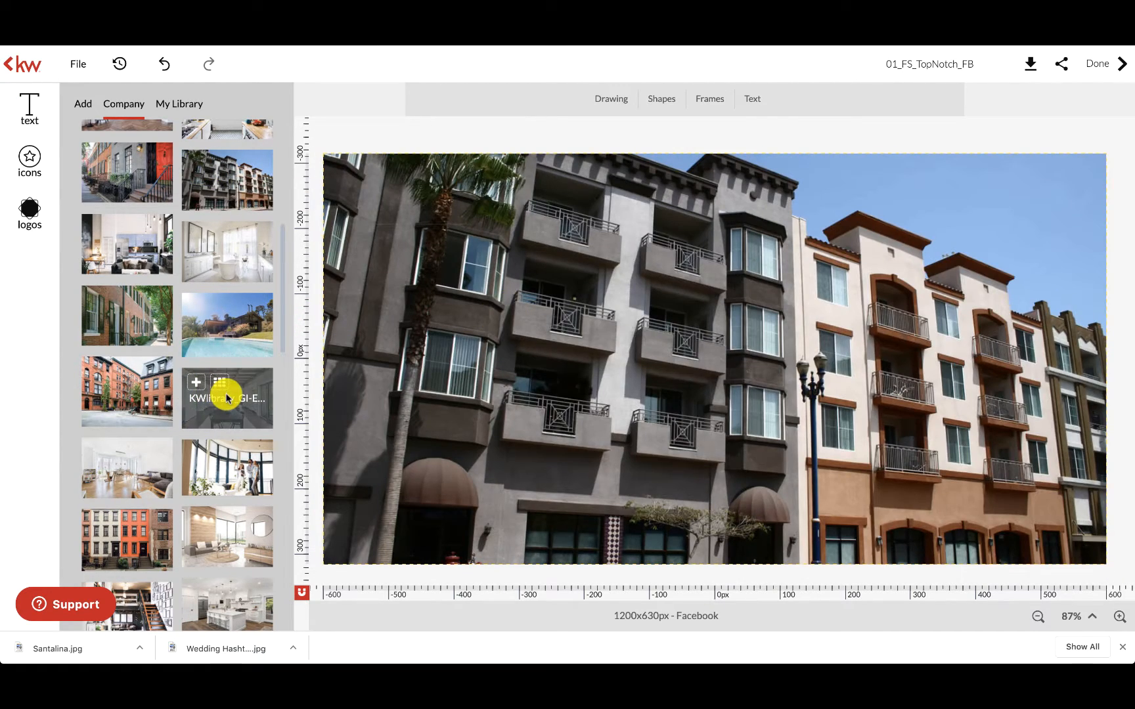
pyautogui.scroll(-5, 227, 397)
pyautogui.scroll(-10, 227, 398)
pyautogui.scroll(-3, 226, 397)
pyautogui.scroll(1, 227, 398)
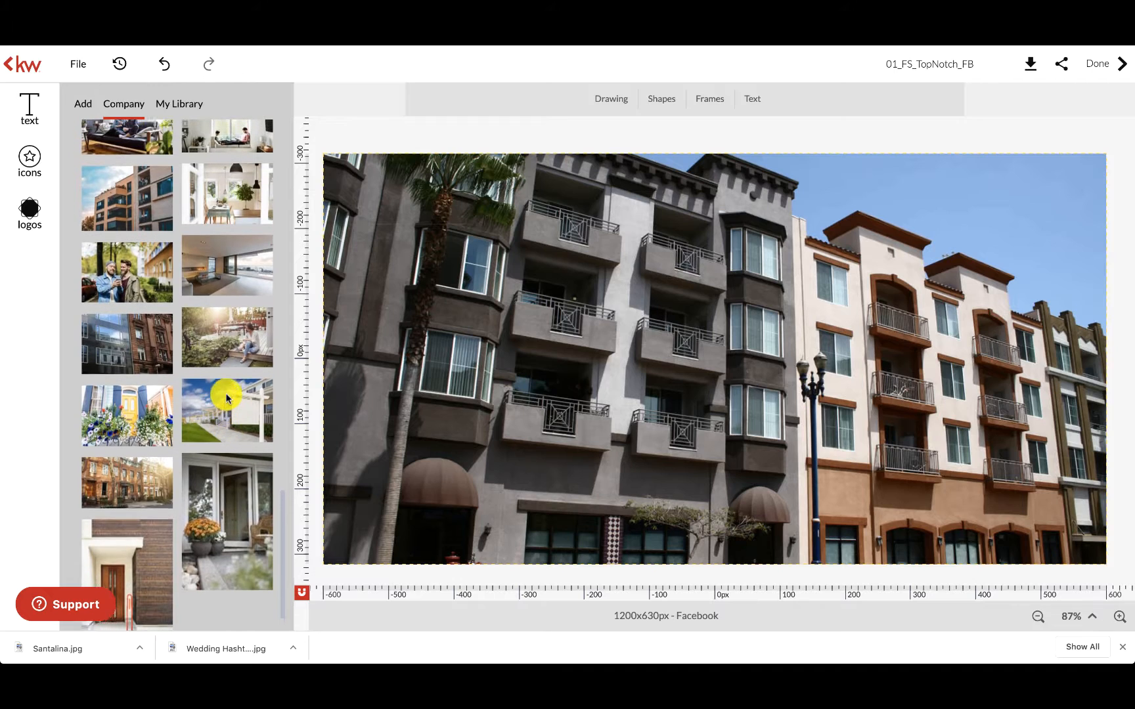
pyautogui.moveTo(139, 368)
pyautogui.click(96, 360)
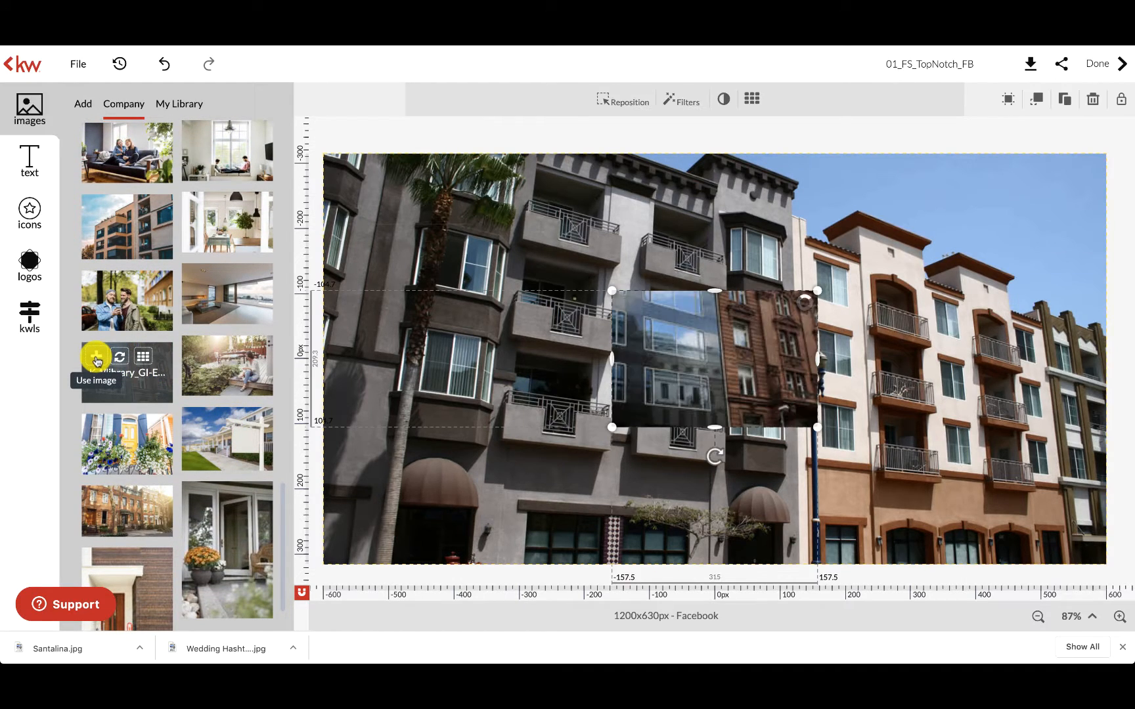
pyautogui.click(780, 397)
pyautogui.press('Delete')
# Replace the full-size apartment building photo with the House Types photo of a dining room with a potted tree
pyautogui.click(561, 191)
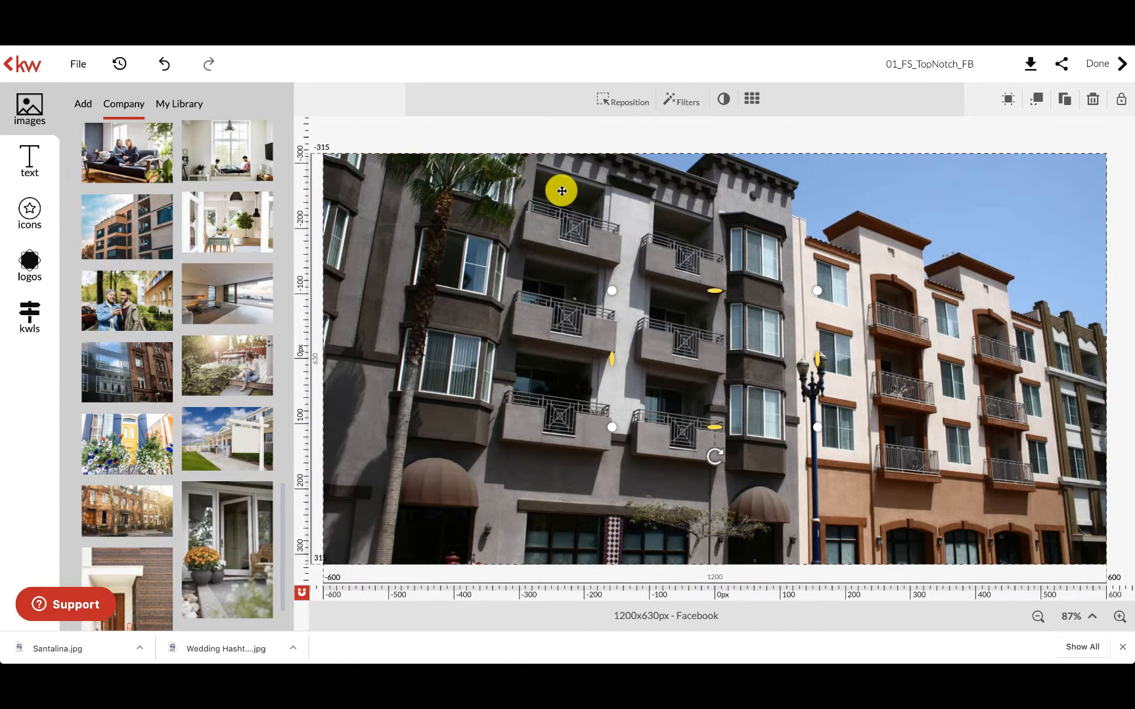
pyautogui.click(194, 209)
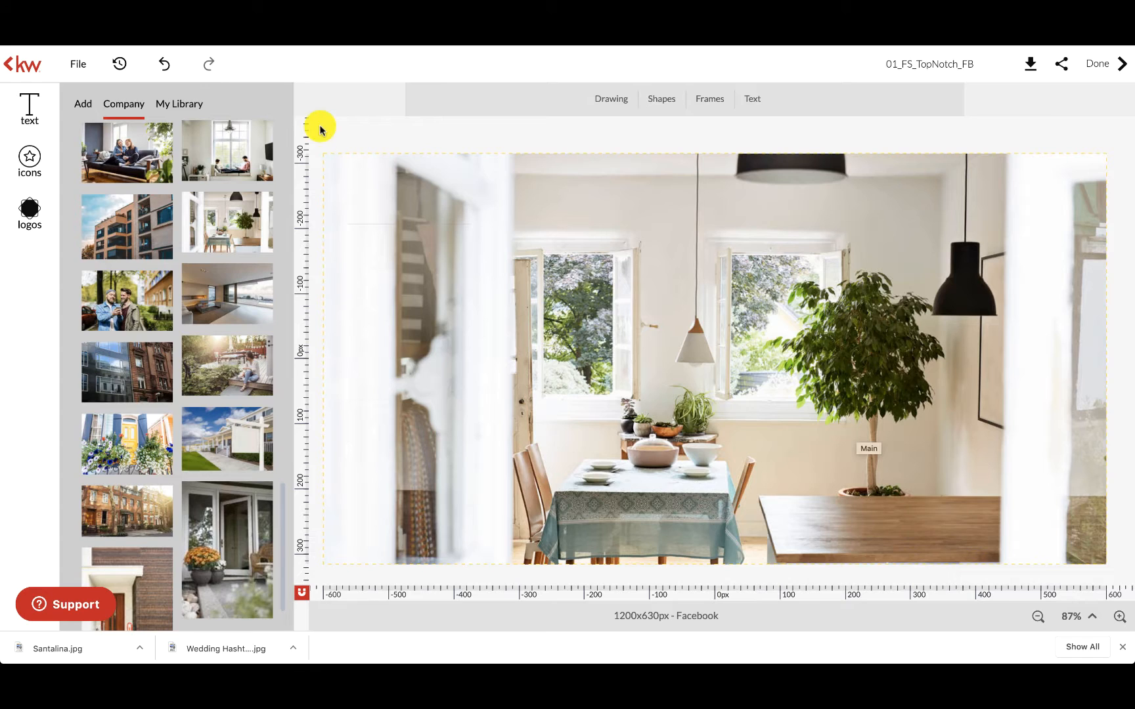
# Upload the photo of a tree-lined street with mountains from the computer to the imported images
pyautogui.click(81, 107)
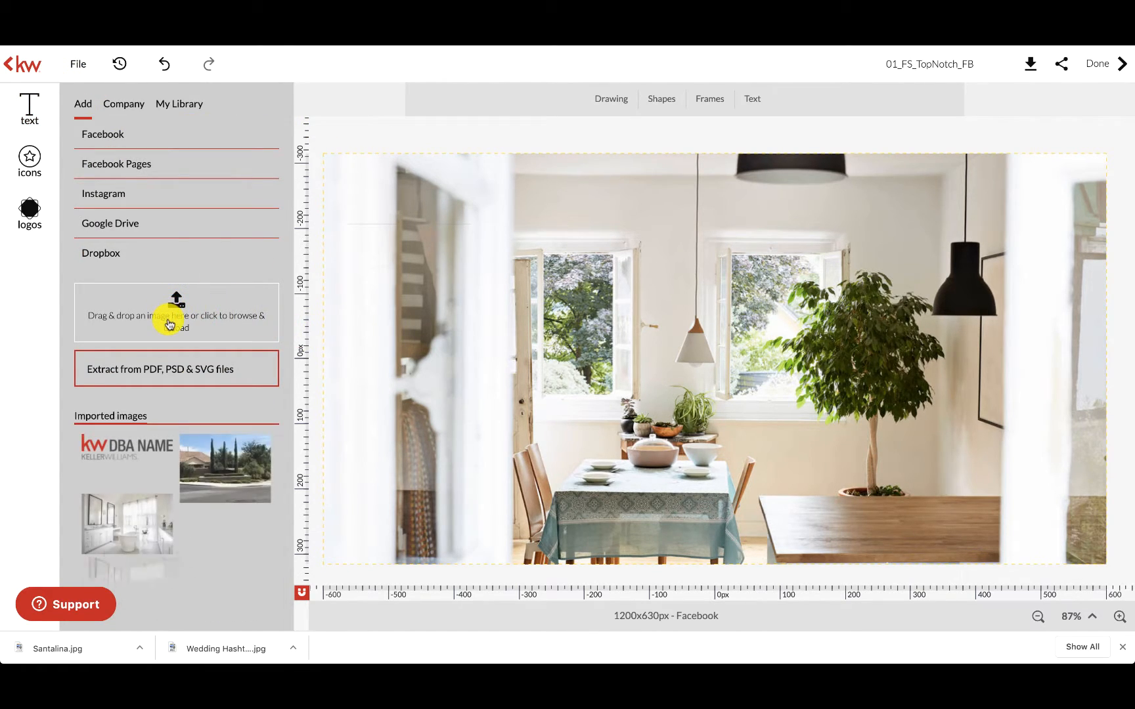
pyautogui.click(131, 318)
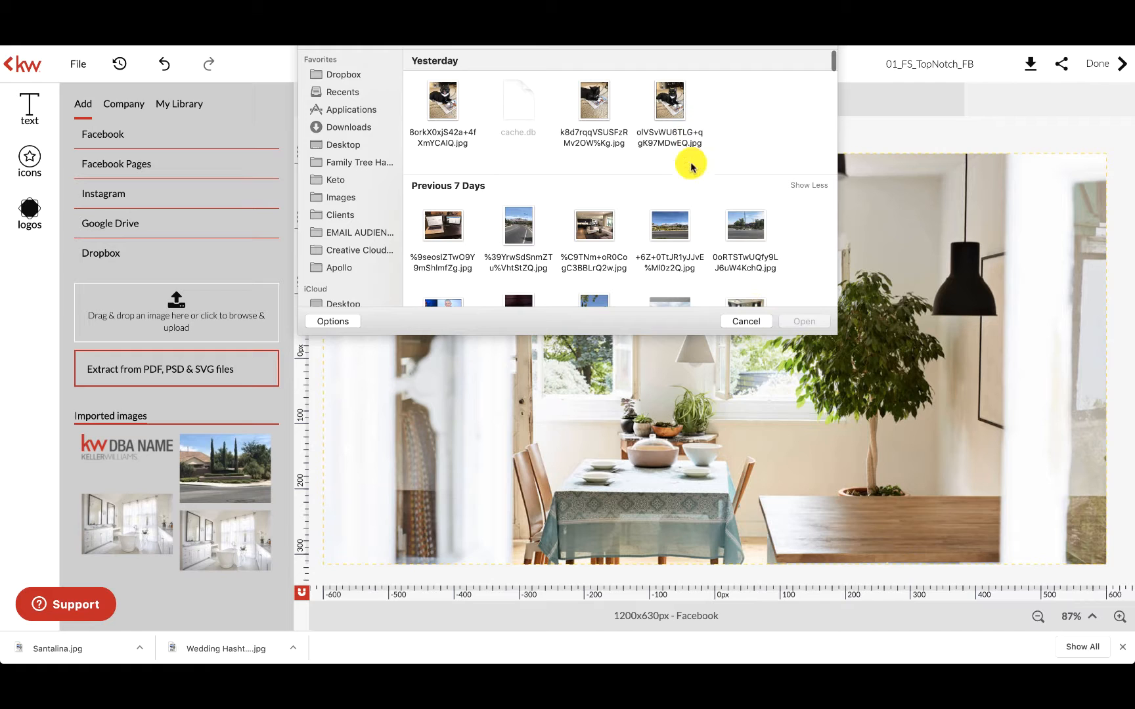
pyautogui.scroll(-2, 763, 199)
pyautogui.scroll(1, 766, 202)
pyautogui.scroll(-5, 765, 201)
pyautogui.scroll(-5, 766, 202)
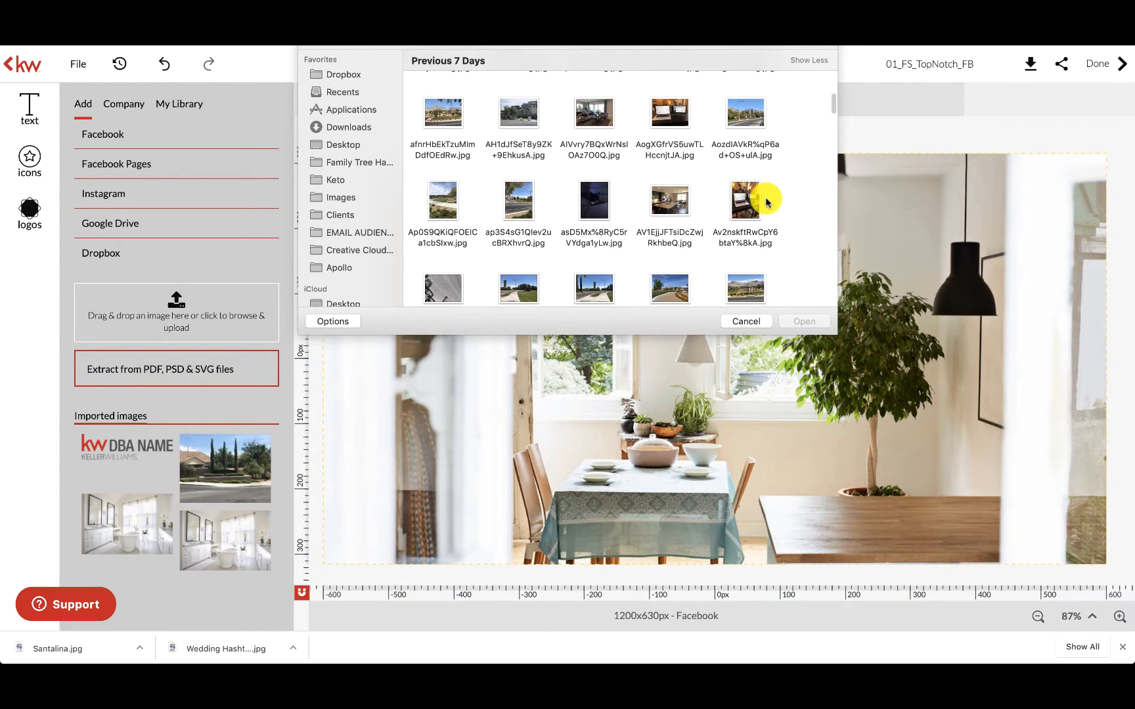
pyautogui.click(745, 112)
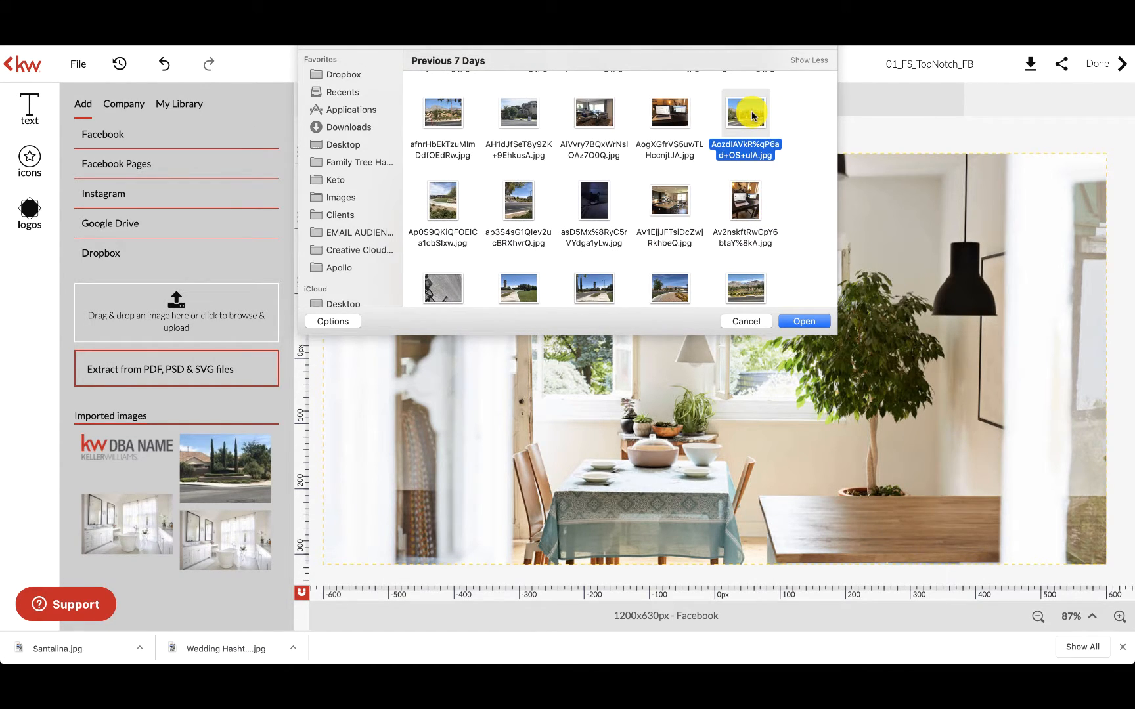
pyautogui.click(810, 322)
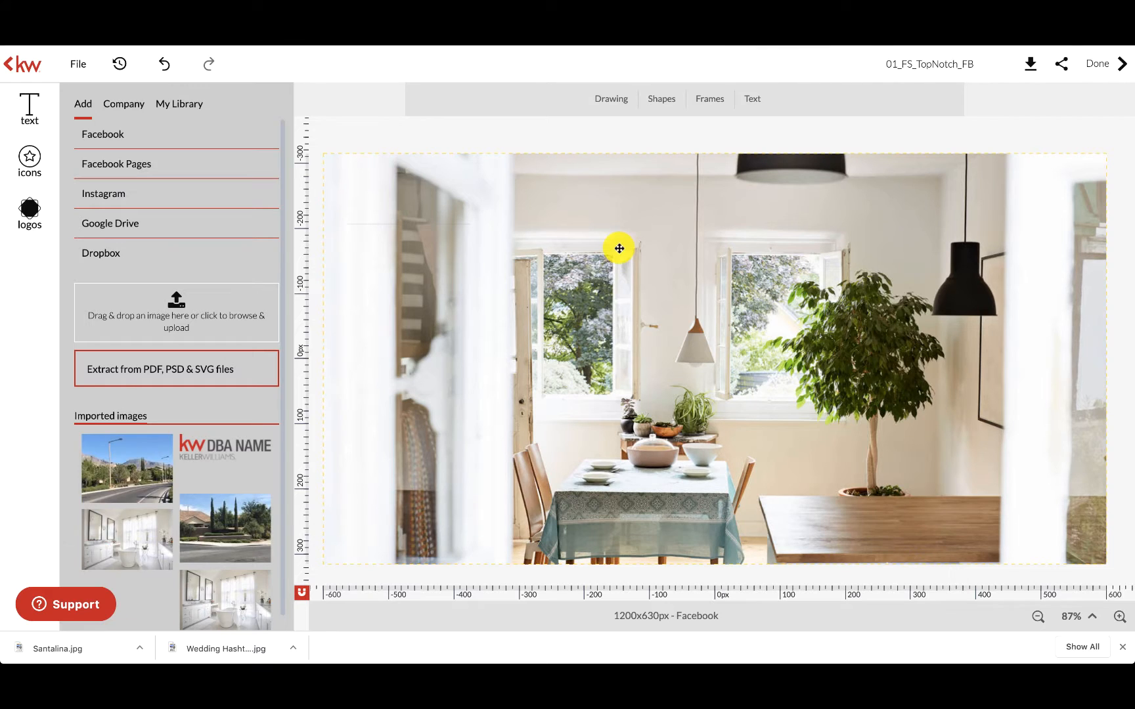
# Try adding the imported street photo over the dining room photo, and delete it together with its placeholder
pyautogui.click(425, 191)
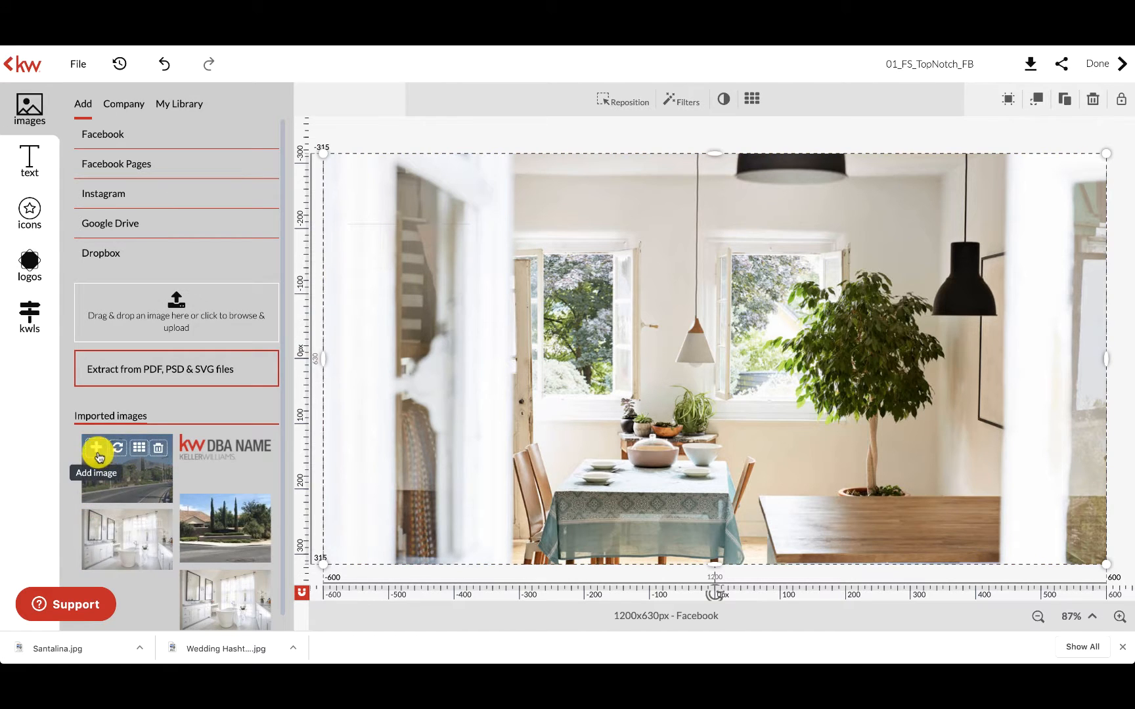
pyautogui.click(96, 449)
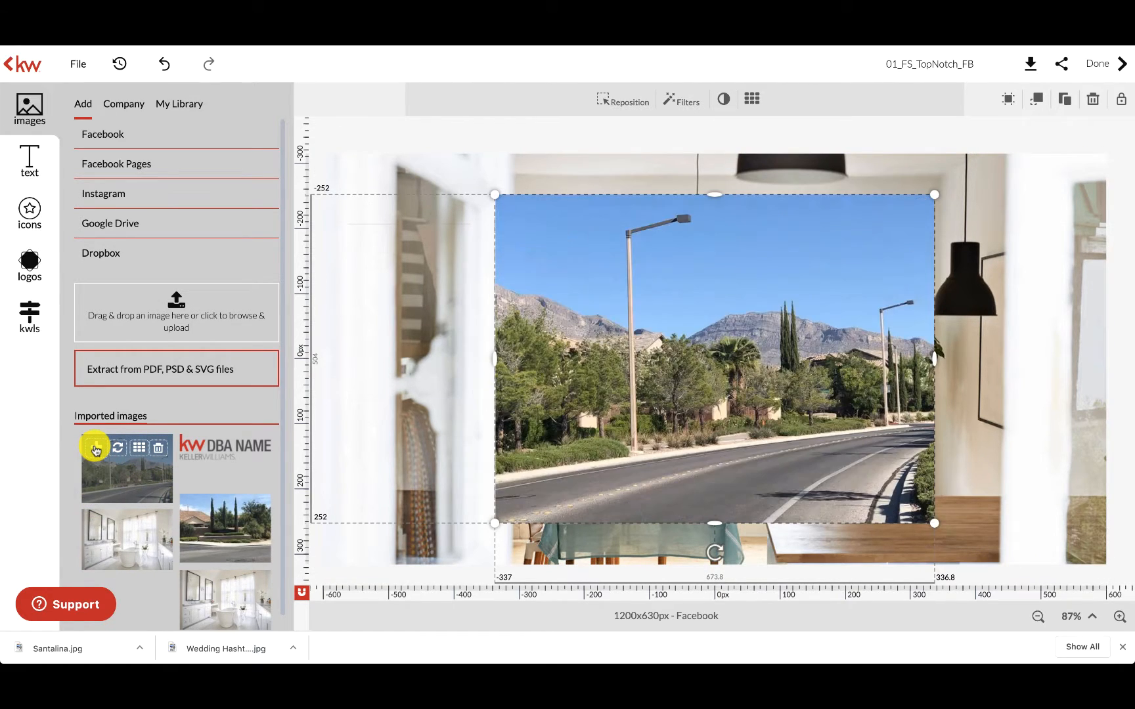
pyautogui.press('Delete')
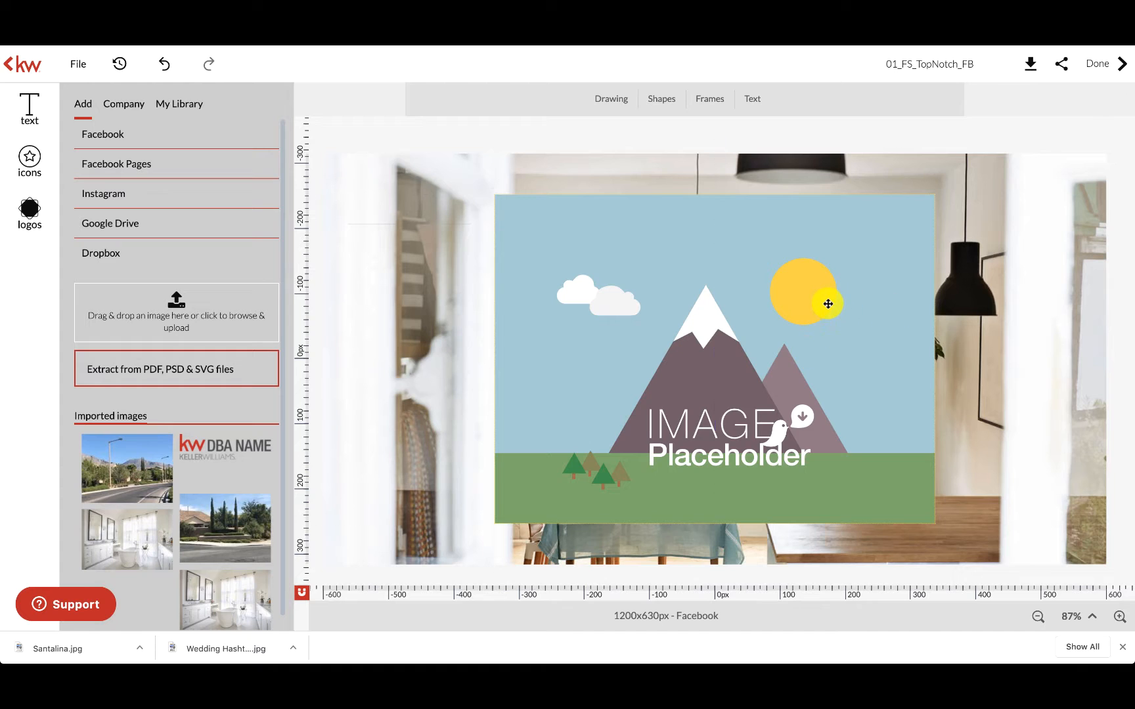
pyautogui.click(828, 304)
pyautogui.press('Delete')
# Try adding the imported street photo to the design again and delete it
pyautogui.click(866, 155)
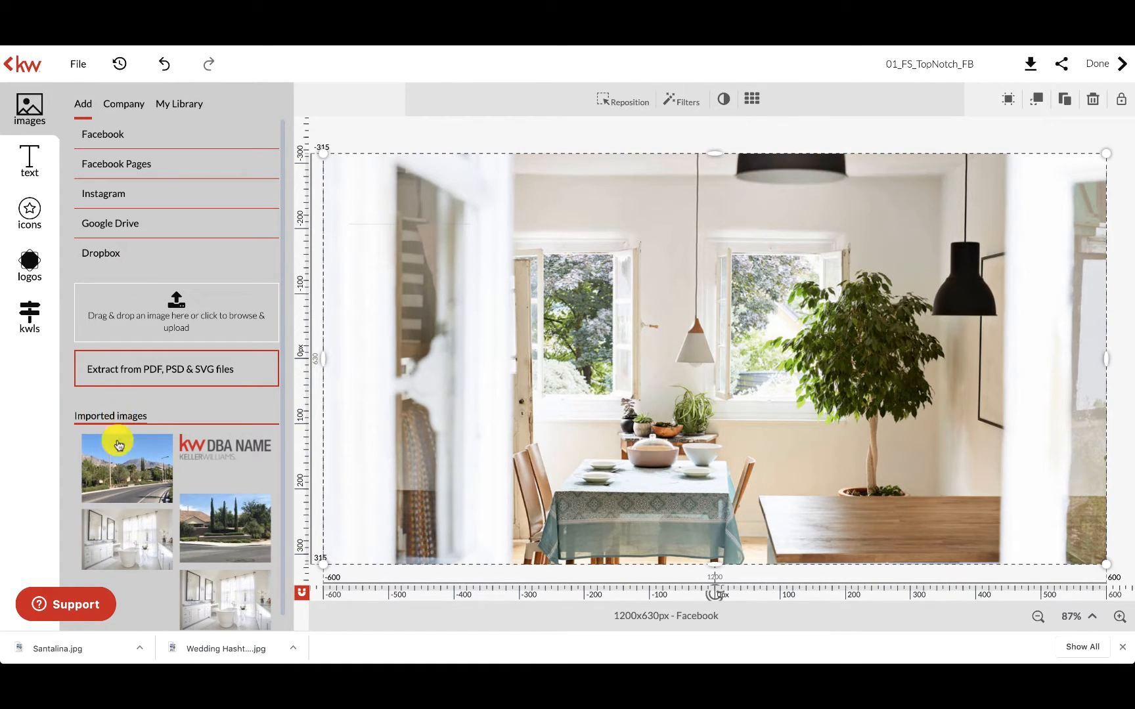
pyautogui.click(95, 448)
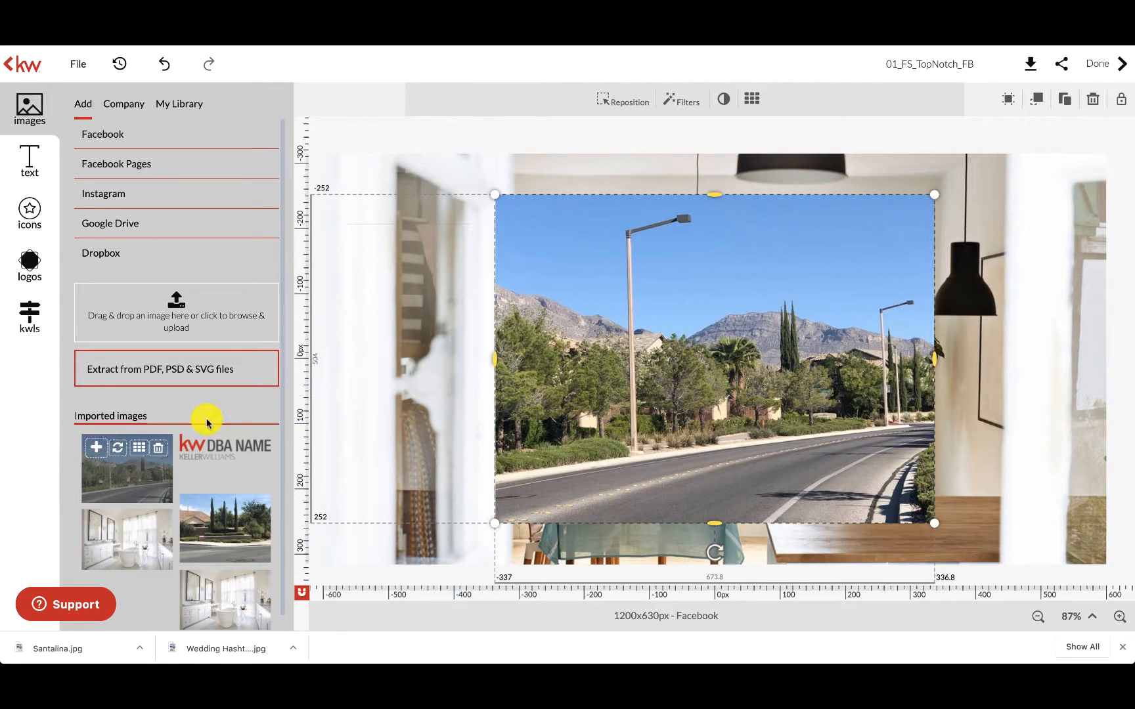
pyautogui.click(656, 299)
pyautogui.press('Delete')
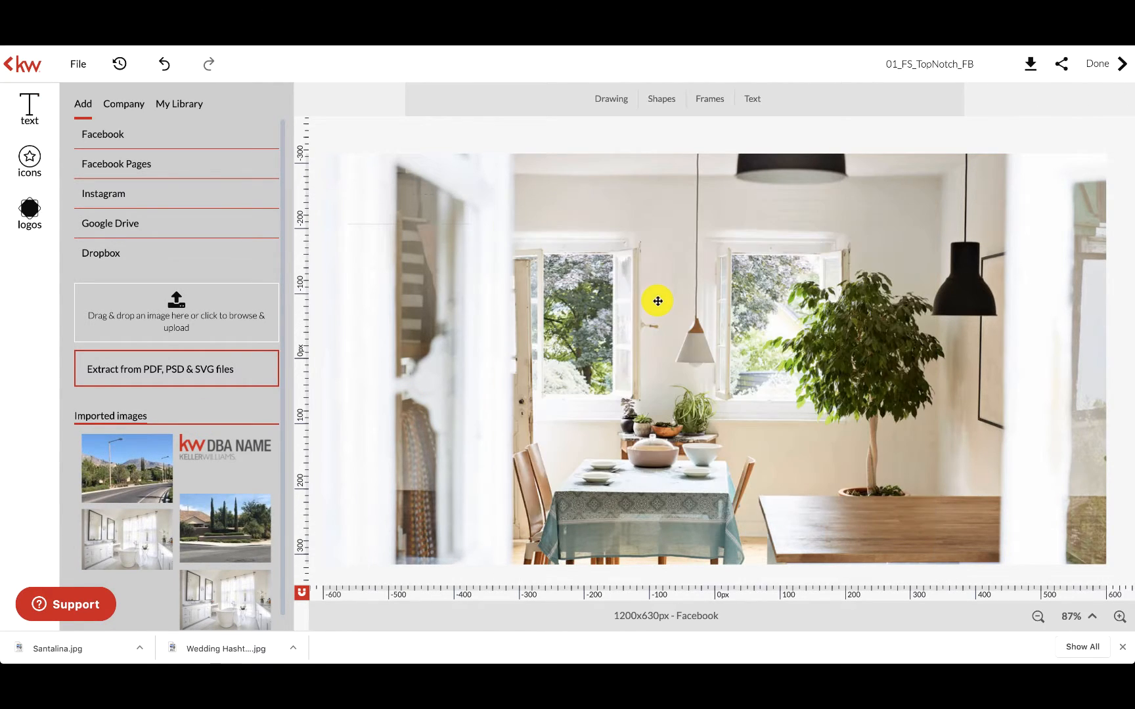
# Try shifting the dining room photo slightly up and to the left, and undo the move
pyautogui.click(884, 347)
pyautogui.moveTo(614, 357); pyautogui.dragTo(608, 355)
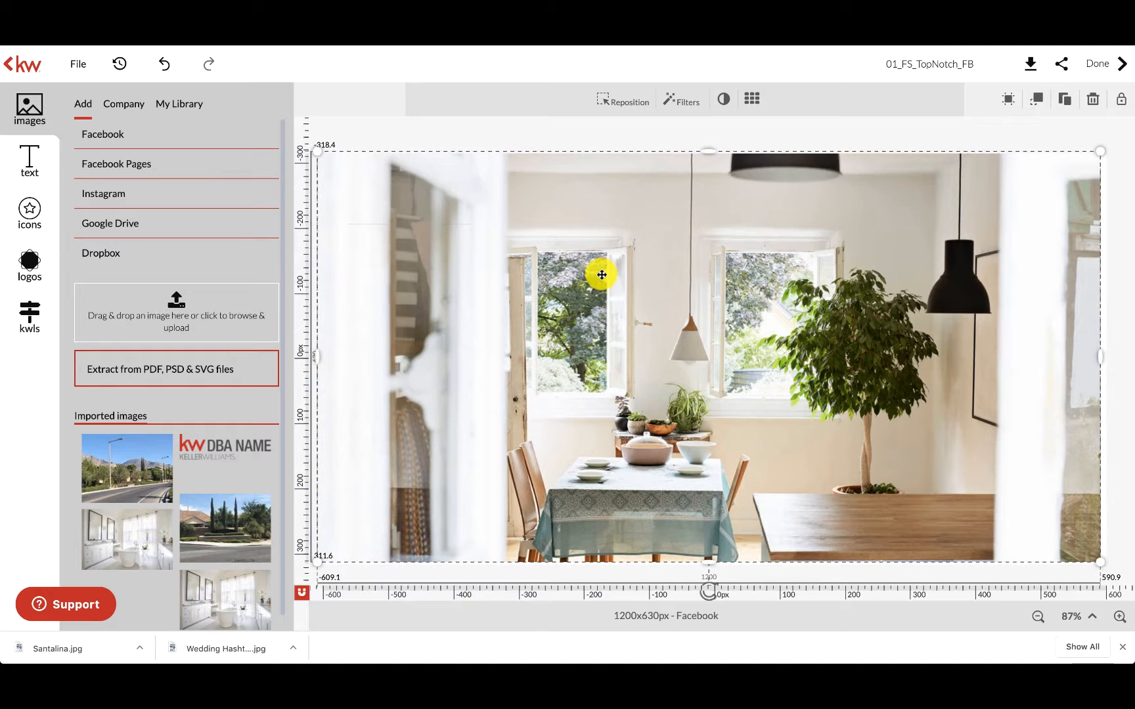
pyautogui.hotkey('ctrl', 'z')
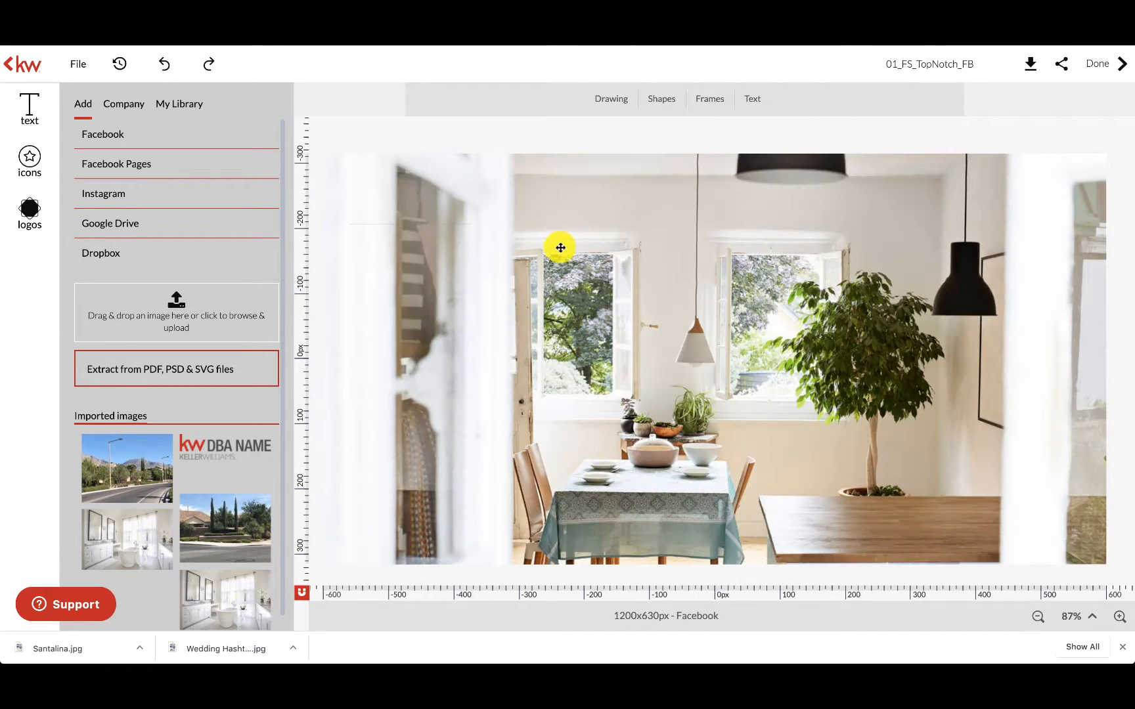
# Try once more to add the street photo with the dining room photo selected, and remove both the added photo and its placeholder
pyautogui.click(557, 246)
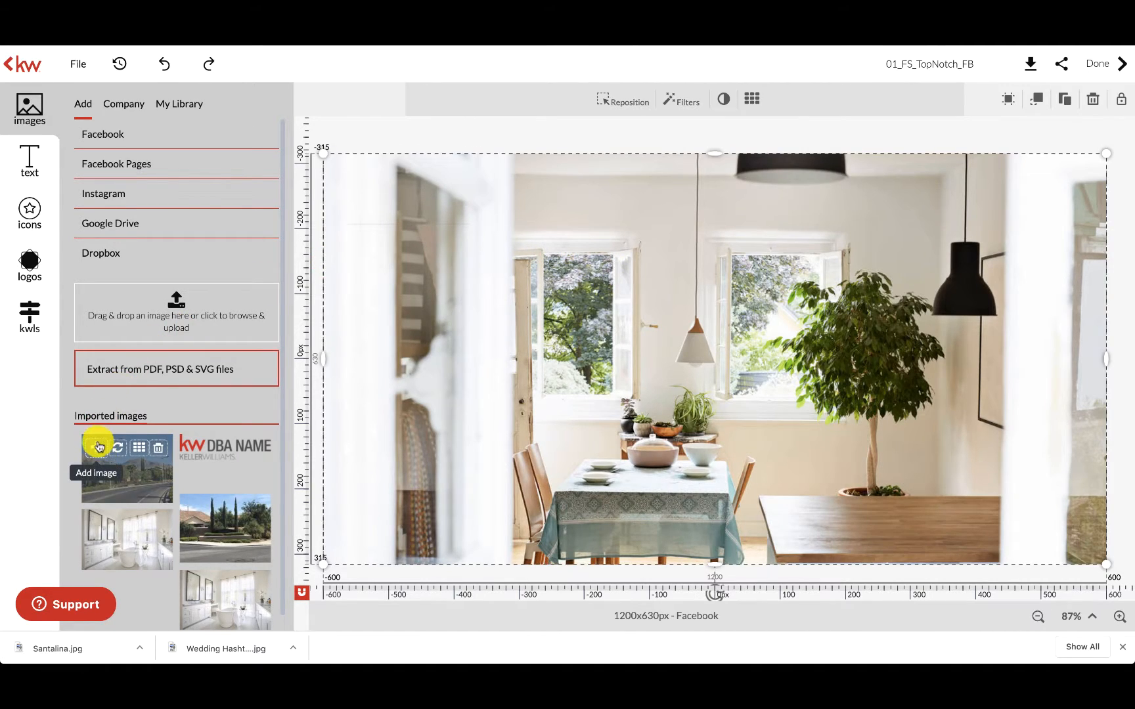
pyautogui.click(97, 449)
pyautogui.press('Delete')
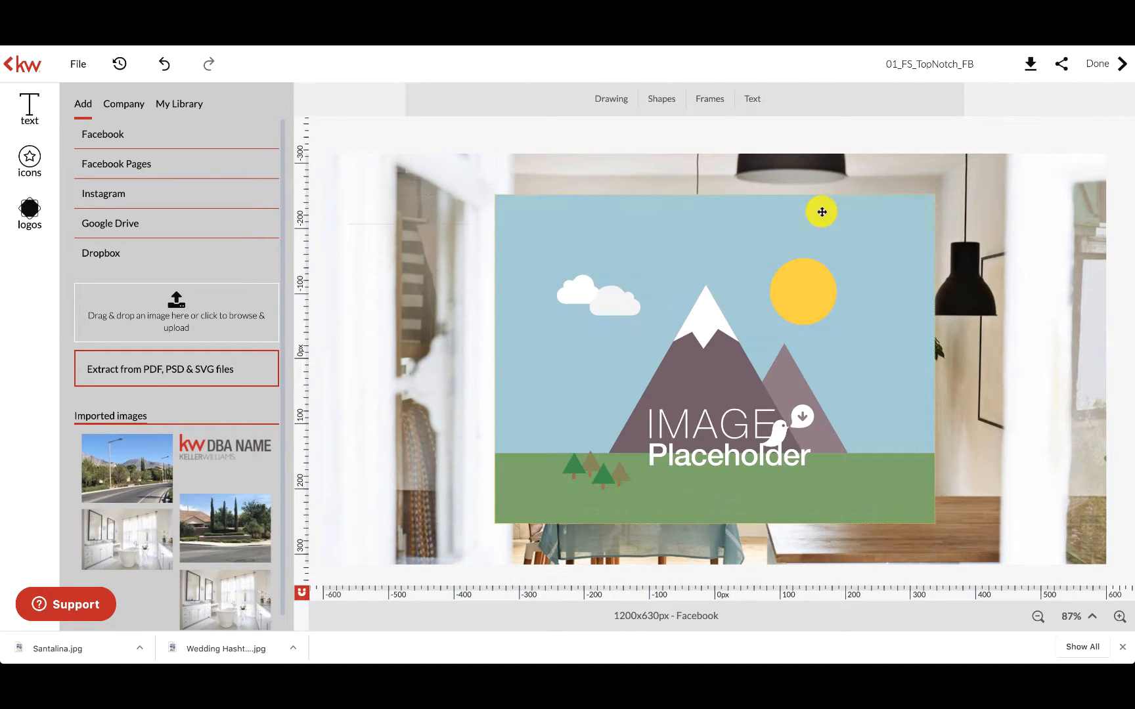
pyautogui.click(783, 211)
pyautogui.press('Delete')
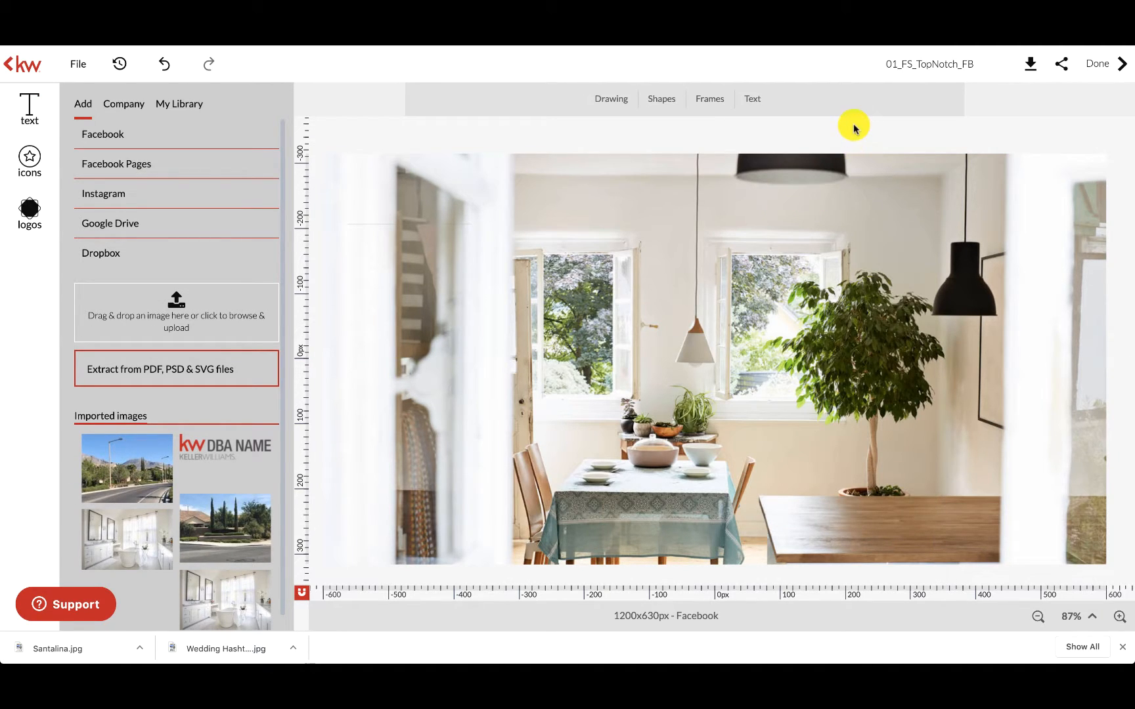
pyautogui.click(471, 428)
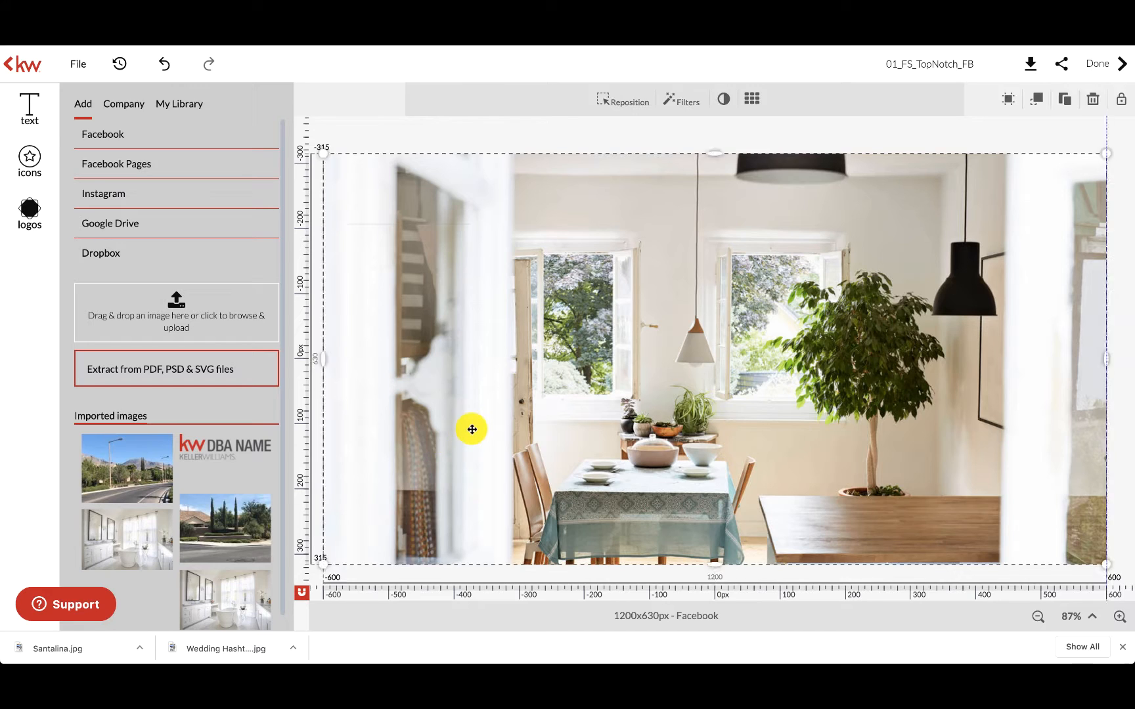
pyautogui.doubleClick(746, 396)
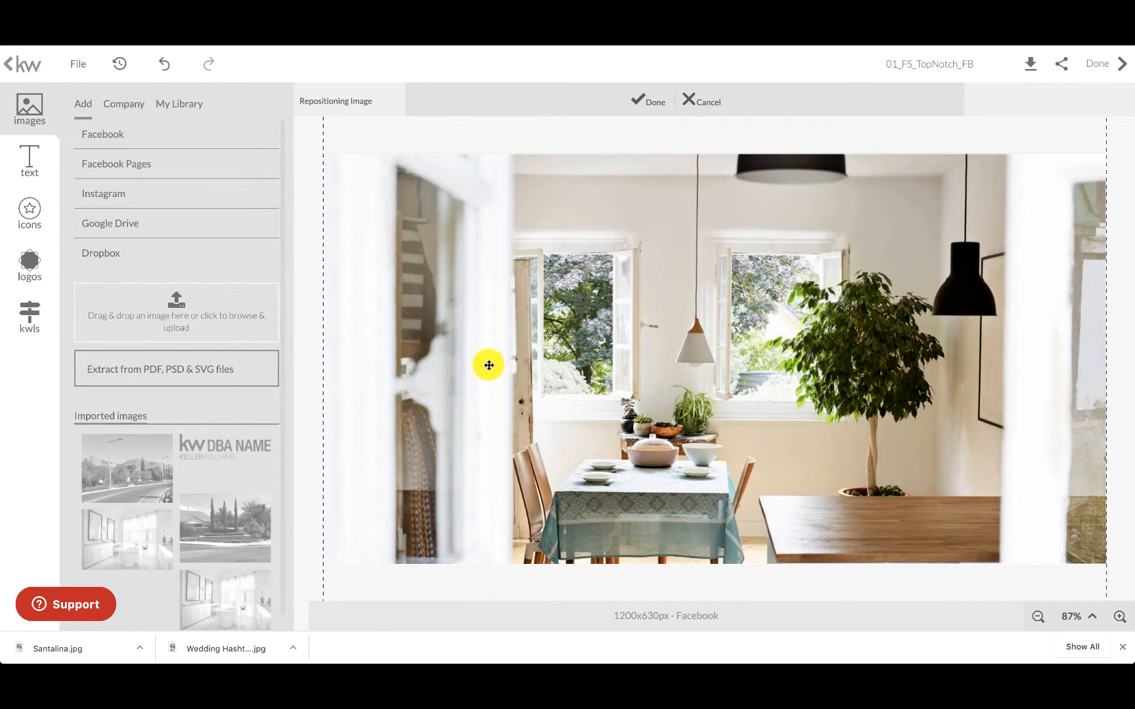
pyautogui.click(716, 105)
# Replace the full-size dining room photo with the imported street photo, using the Replace image option
pyautogui.click(727, 254)
pyautogui.moveTo(93, 461)
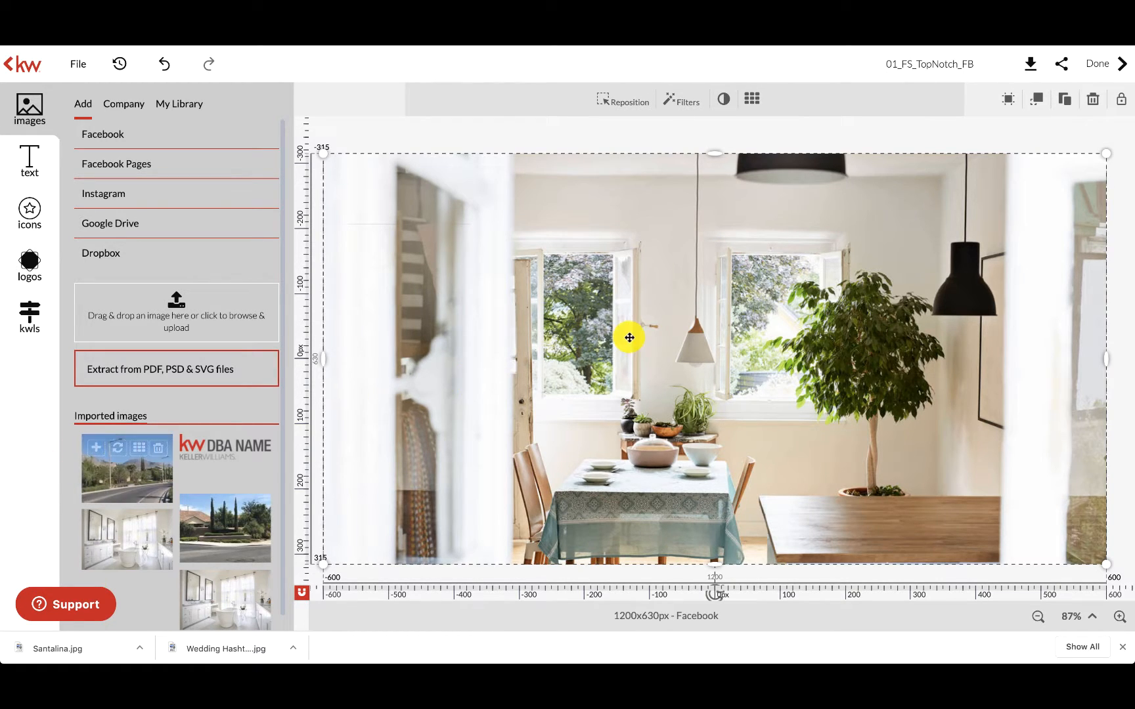
pyautogui.click(118, 451)
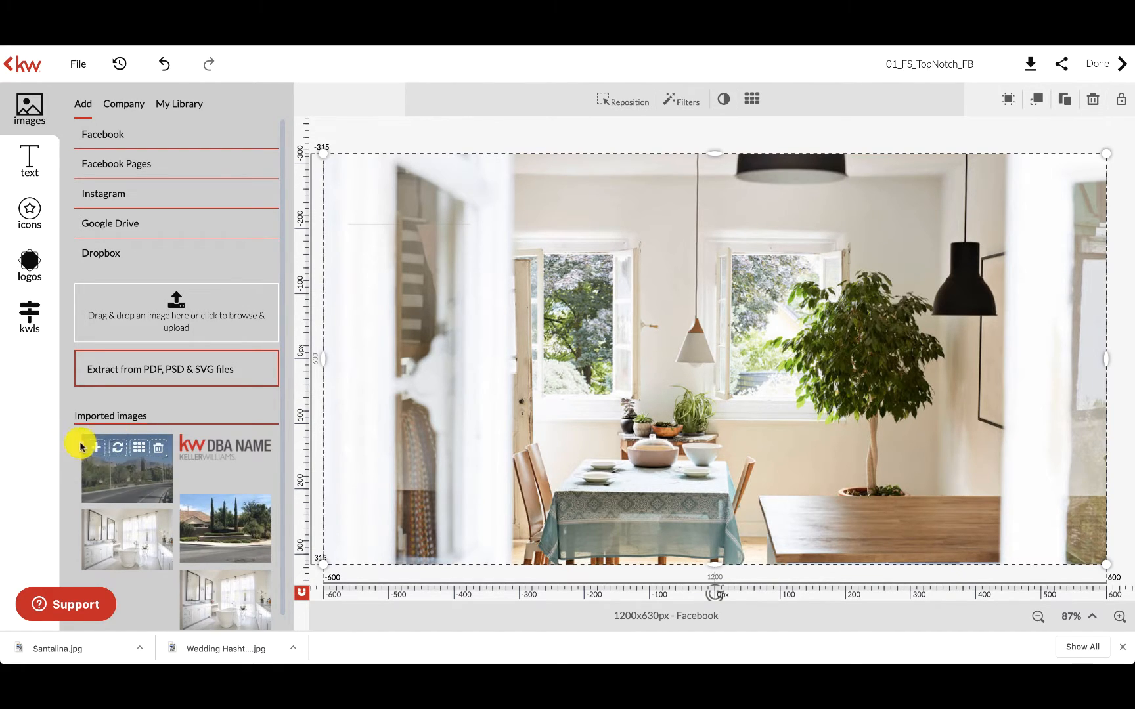
pyautogui.click(117, 451)
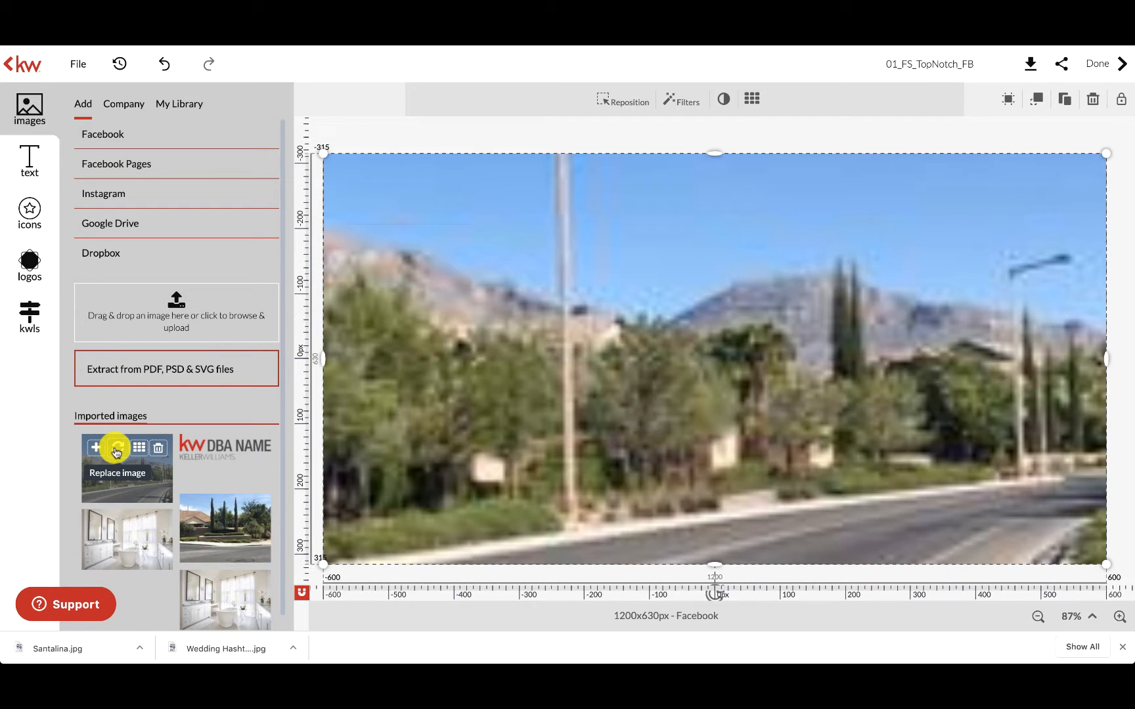
pyautogui.moveTo(117, 450); pyautogui.dragTo(1131, 189)
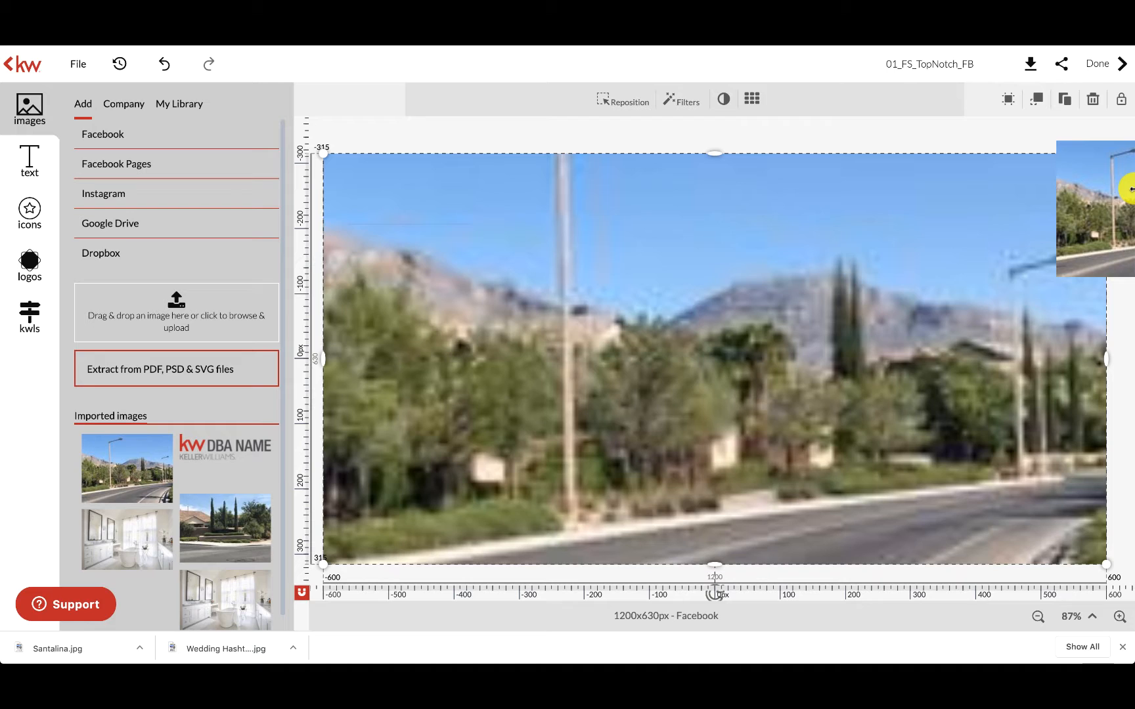
pyautogui.moveTo(1131, 189)
pyautogui.mouseDown()
pyautogui.moveTo(1131, 94)
pyautogui.moveTo(1013, 145)
pyautogui.moveTo(1031, 139)
pyautogui.mouseUp()
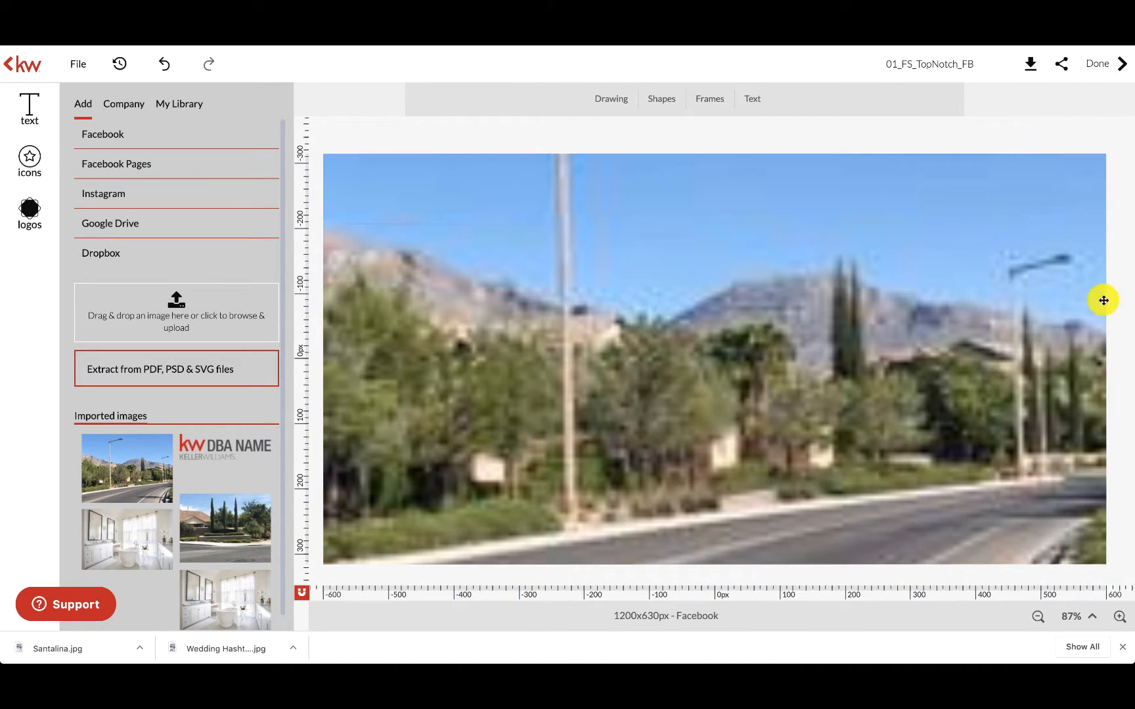
pyautogui.click(1027, 65)
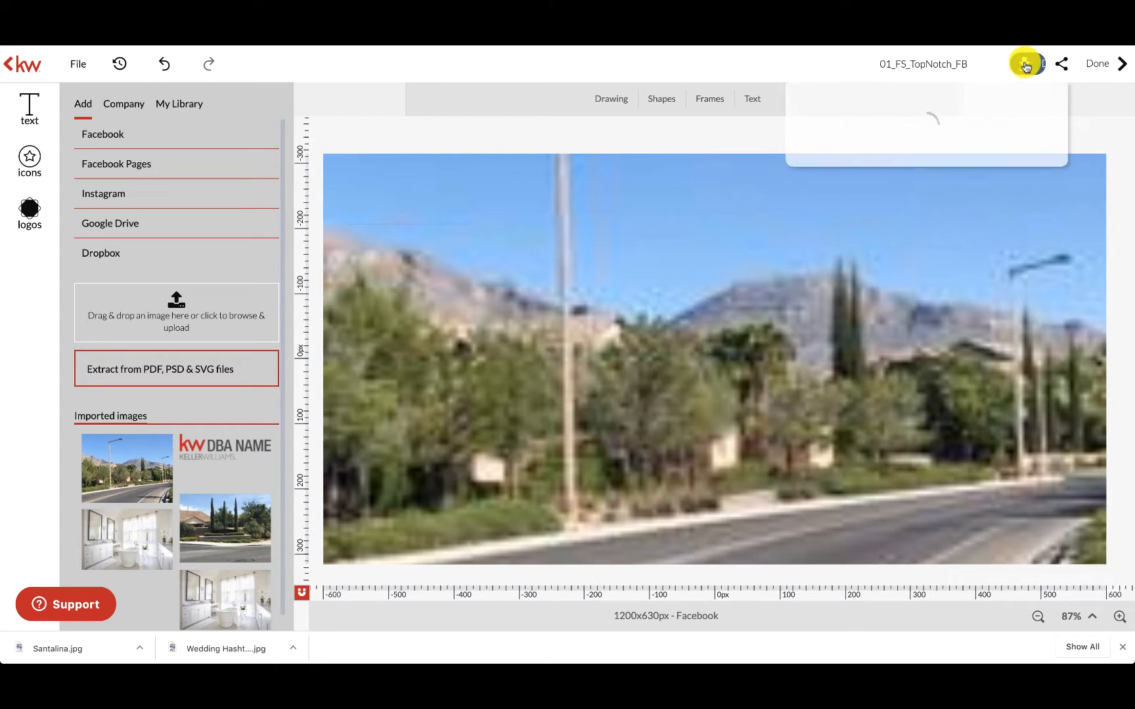
pyautogui.click(901, 304)
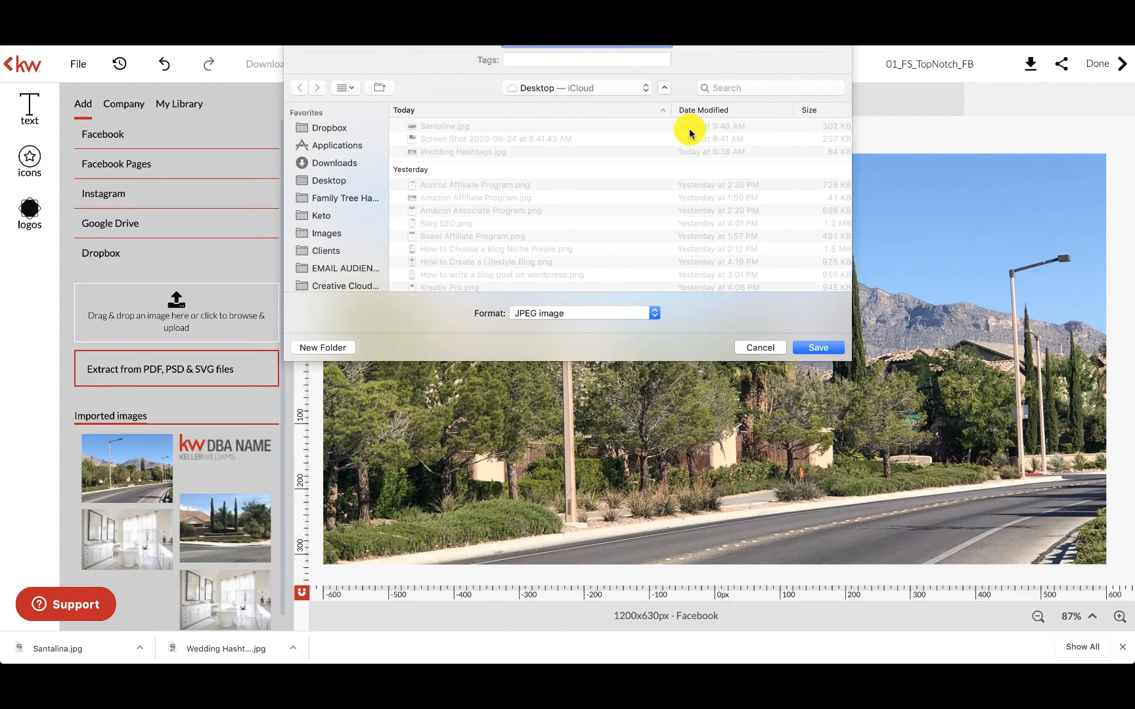
pyautogui.click(760, 347)
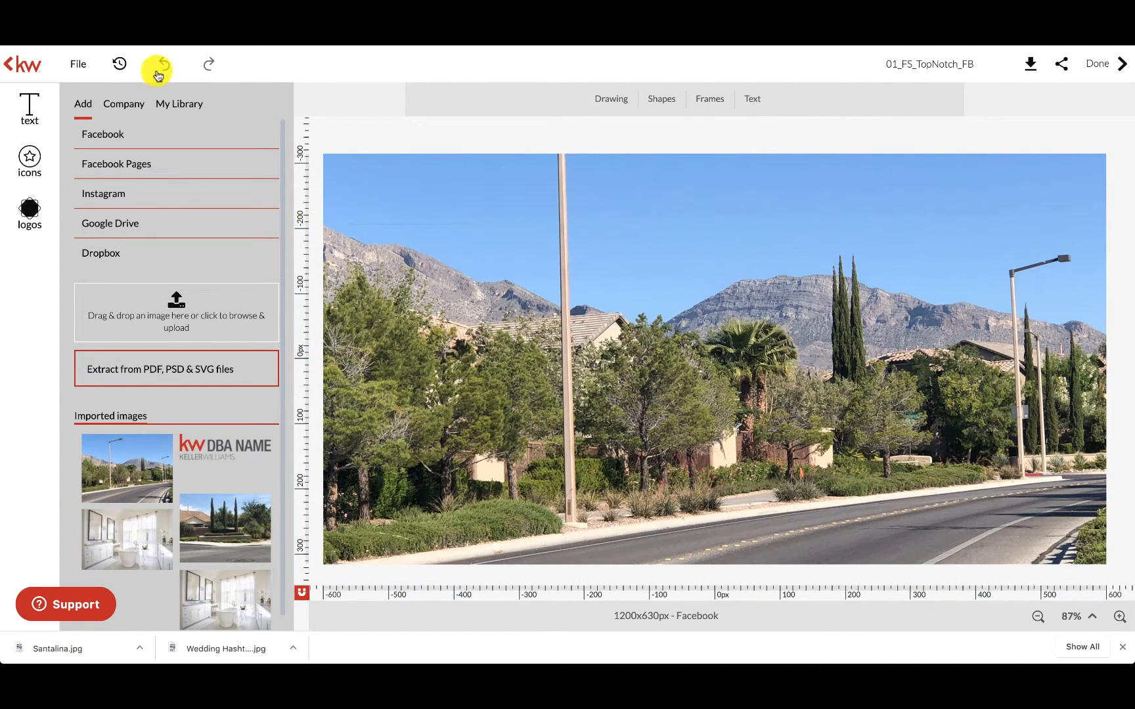
# Save the edited street photo design and return to the campaign setup
pyautogui.click(80, 65)
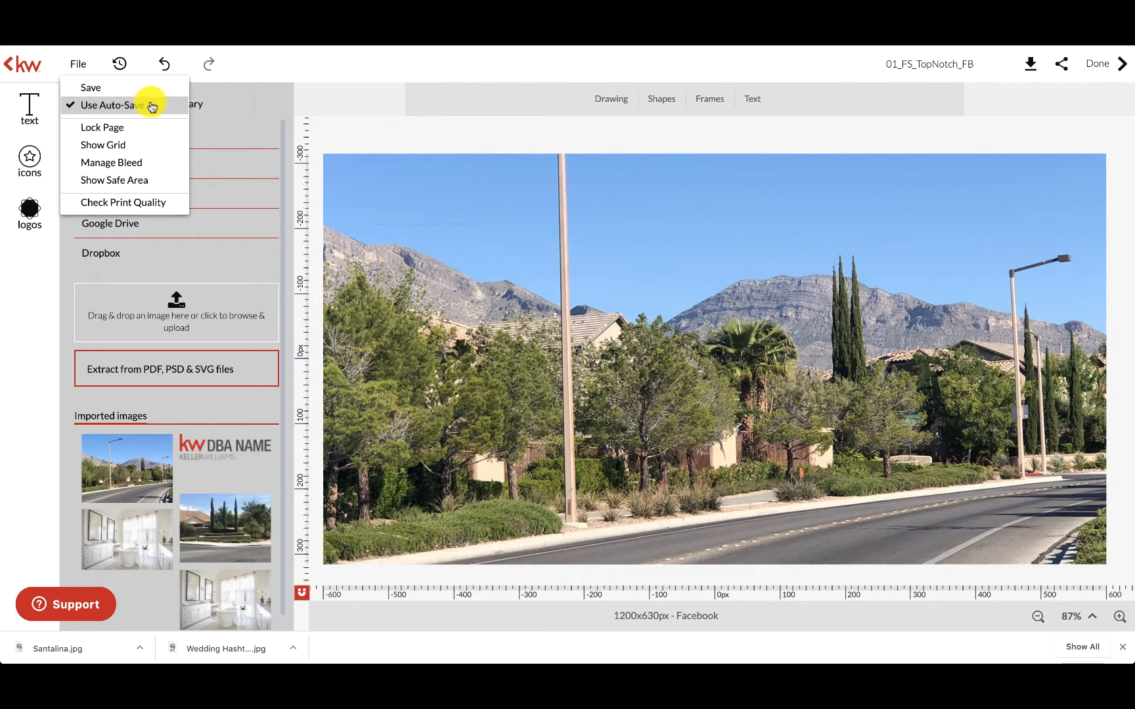
pyautogui.click(115, 86)
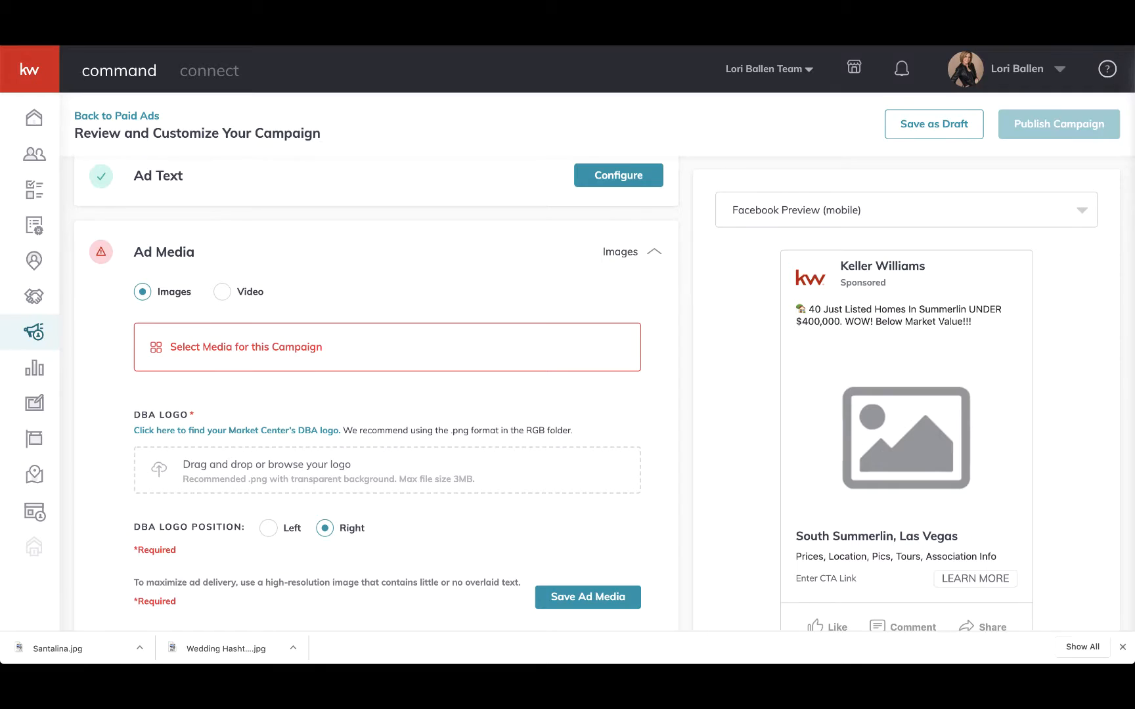
# Add the street photo design 01_FS_TopNotch_FB from the Design Library as the campaign's ad image, with the Wide (1.91:1) crop
pyautogui.click(248, 350)
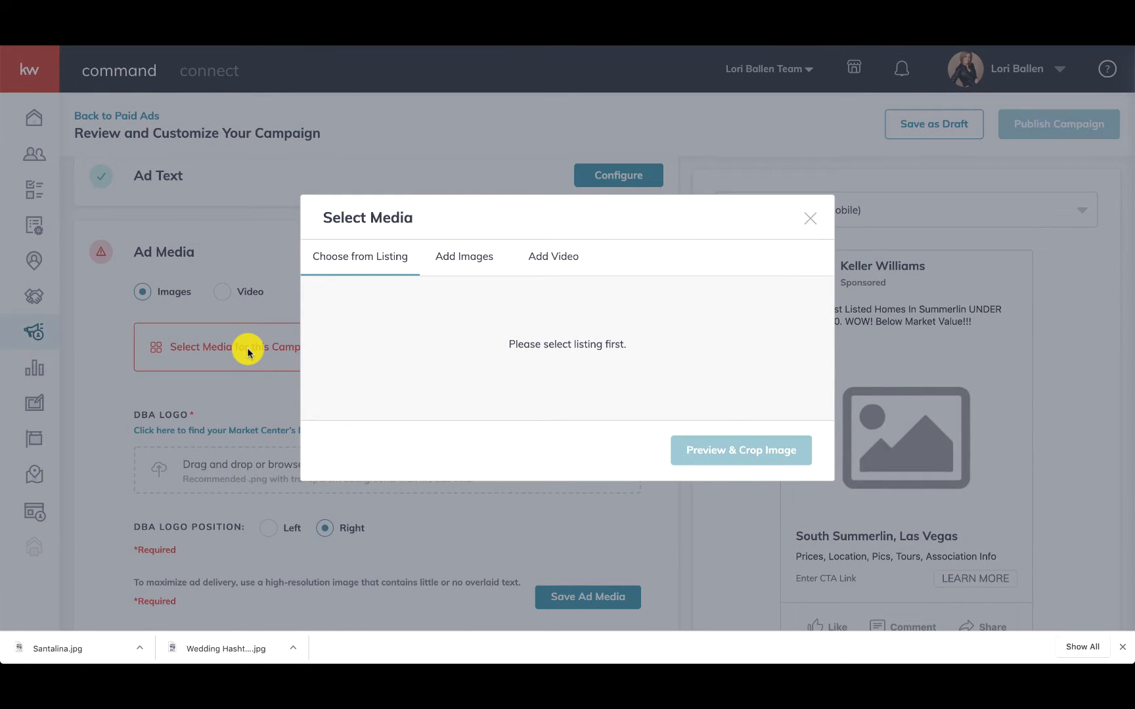
pyautogui.click(462, 263)
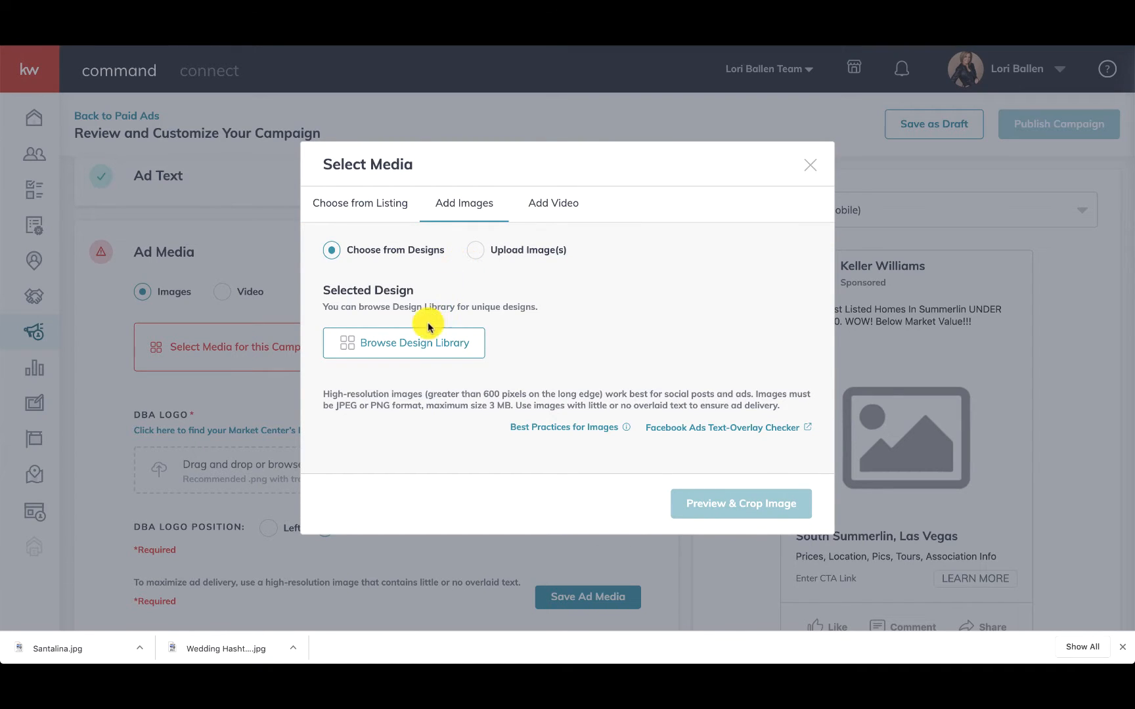
pyautogui.click(410, 347)
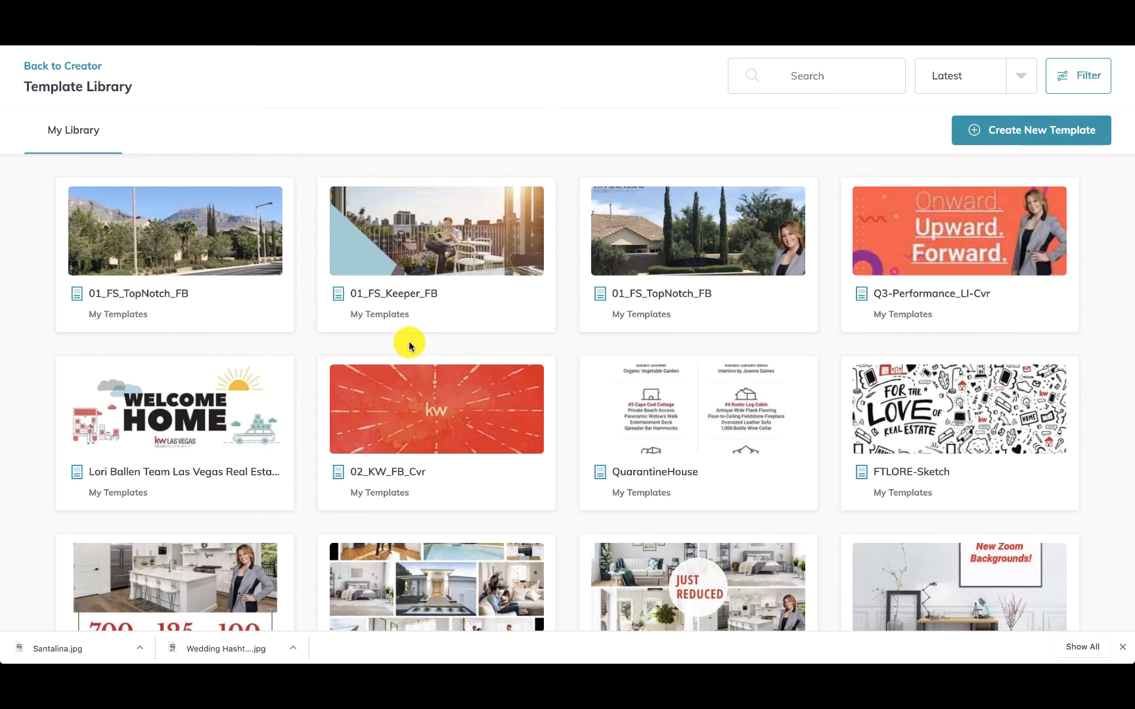
pyautogui.click(205, 230)
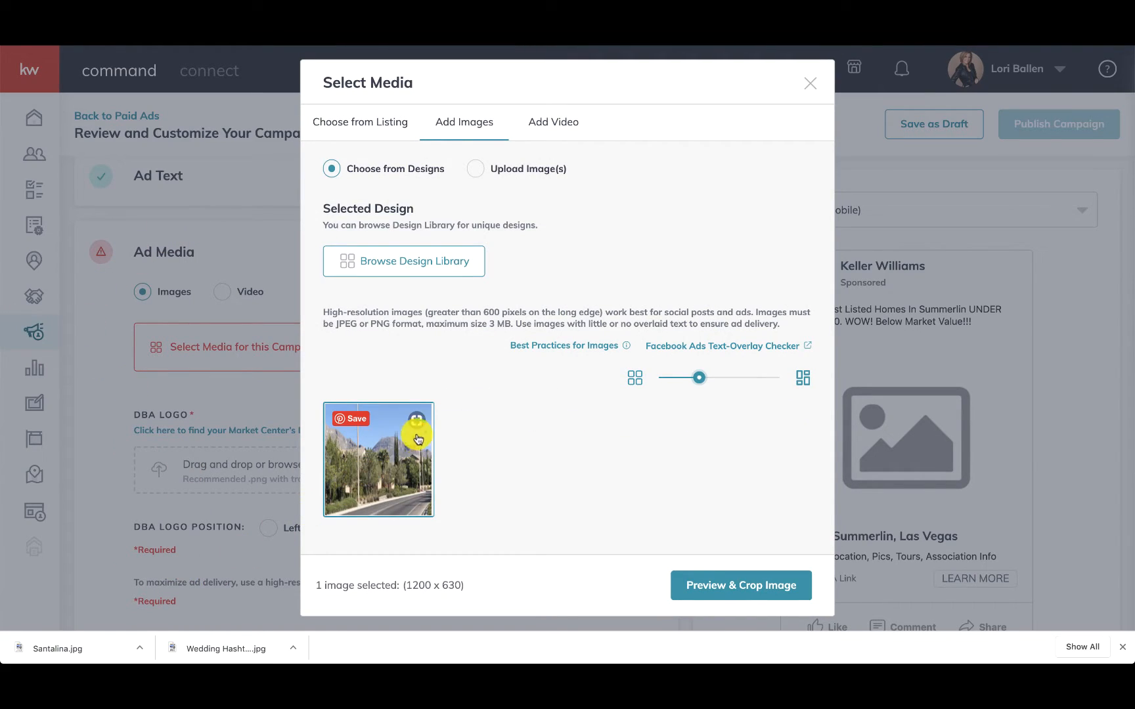
pyautogui.click(748, 591)
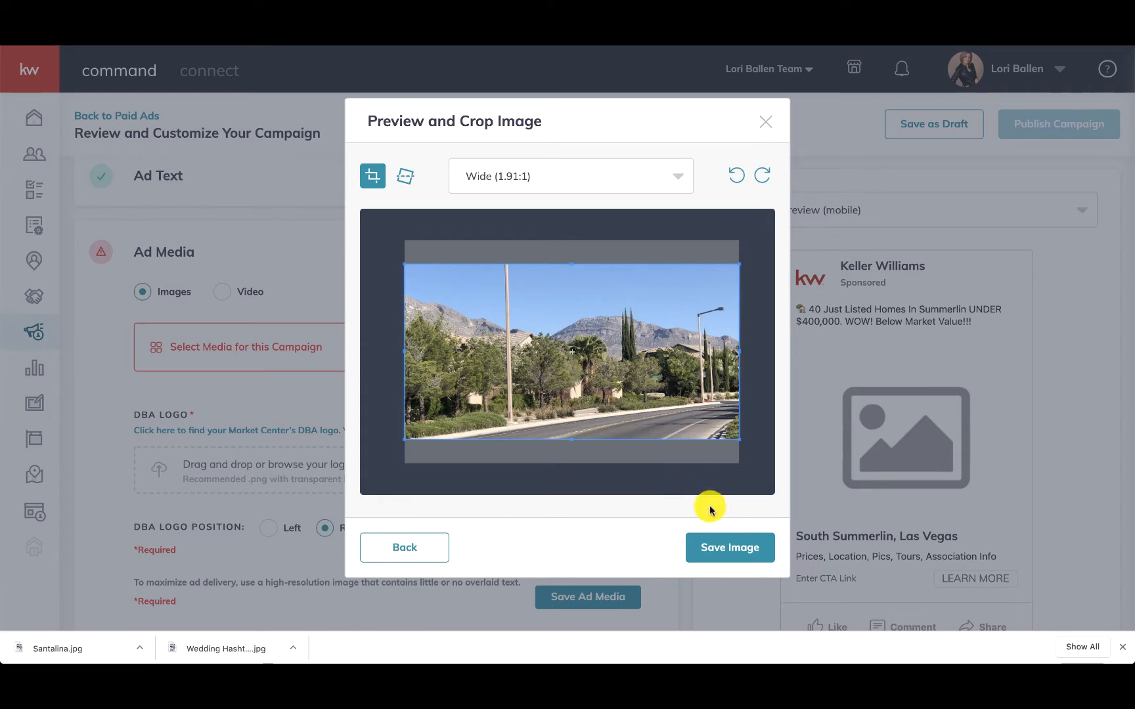
pyautogui.click(727, 546)
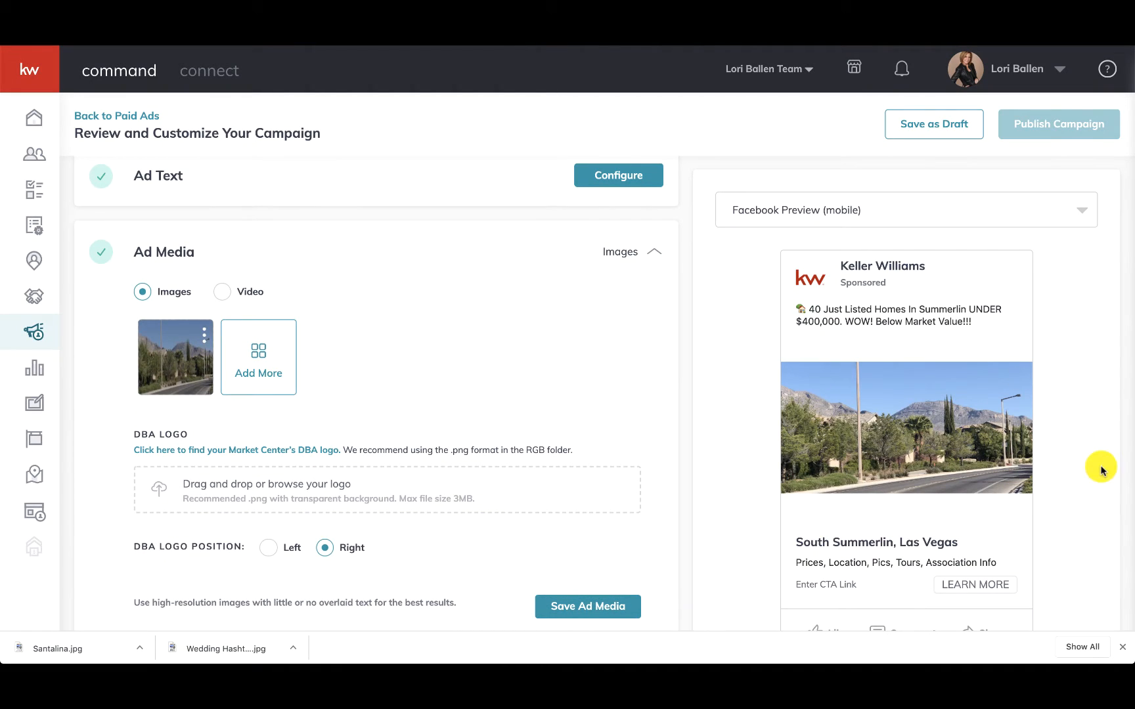
# Review the ad media settings, the remaining channel and budget sections, and the mobile Facebook ad preview
pyautogui.scroll(-3, 520, 372)
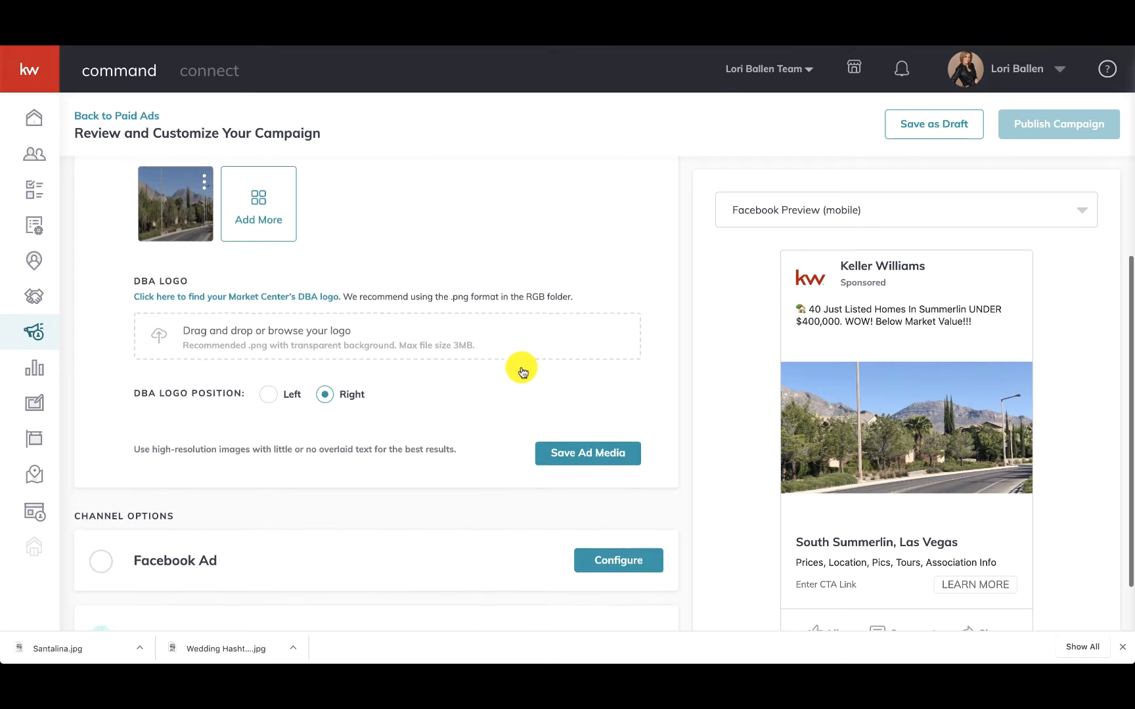
pyautogui.scroll(-1, 522, 372)
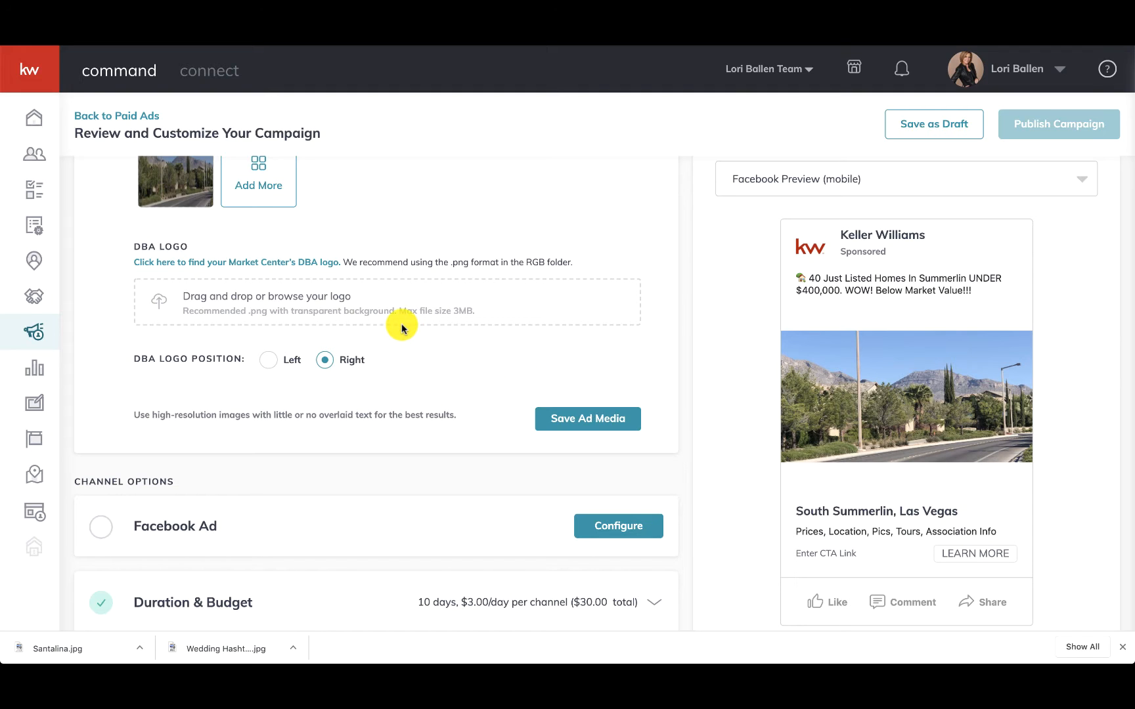
pyautogui.scroll(-1, 402, 327)
pyautogui.scroll(3, 402, 327)
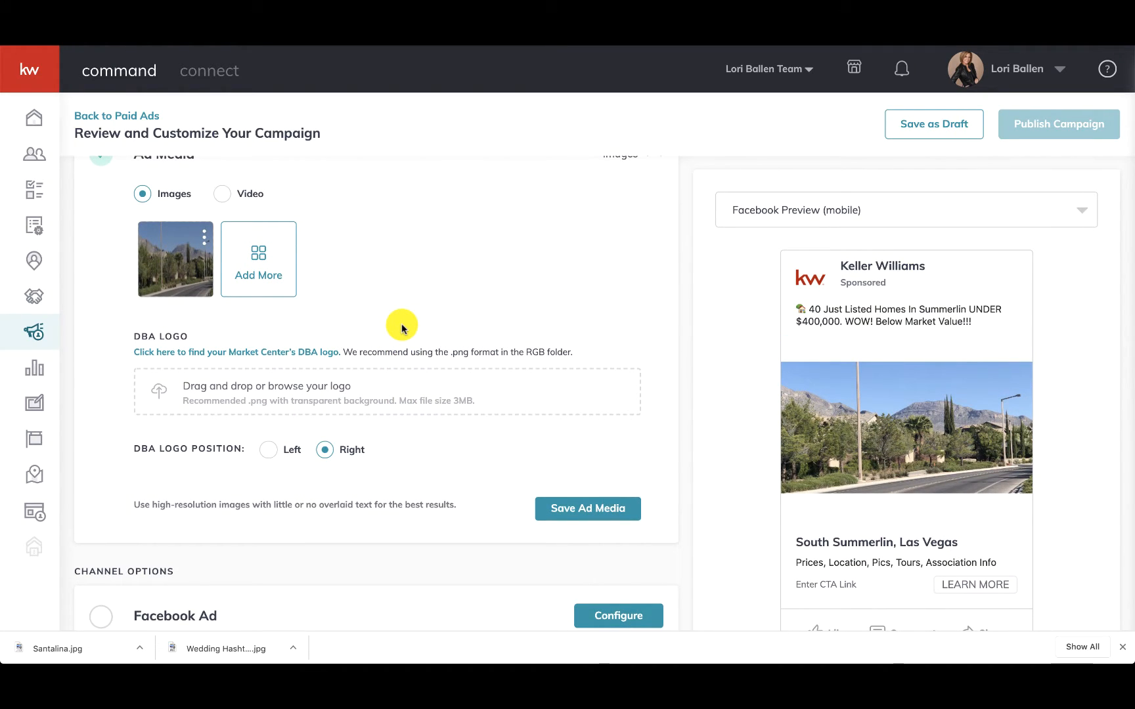
pyautogui.scroll(-3, 402, 326)
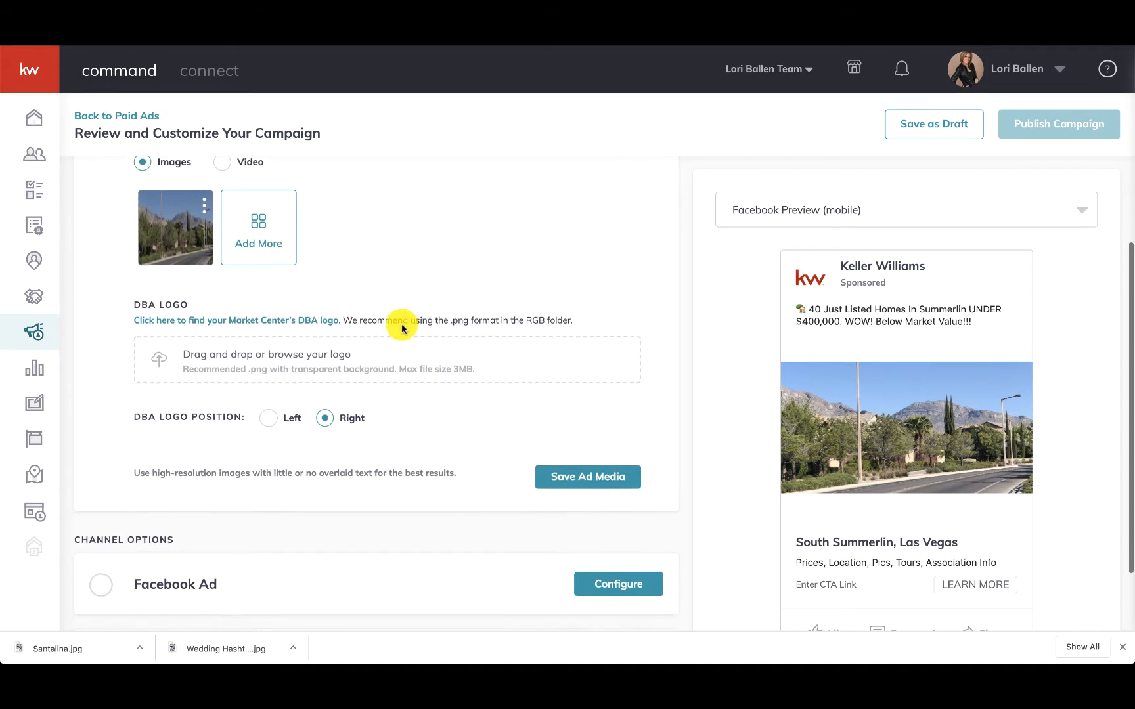
pyautogui.scroll(1, 402, 327)
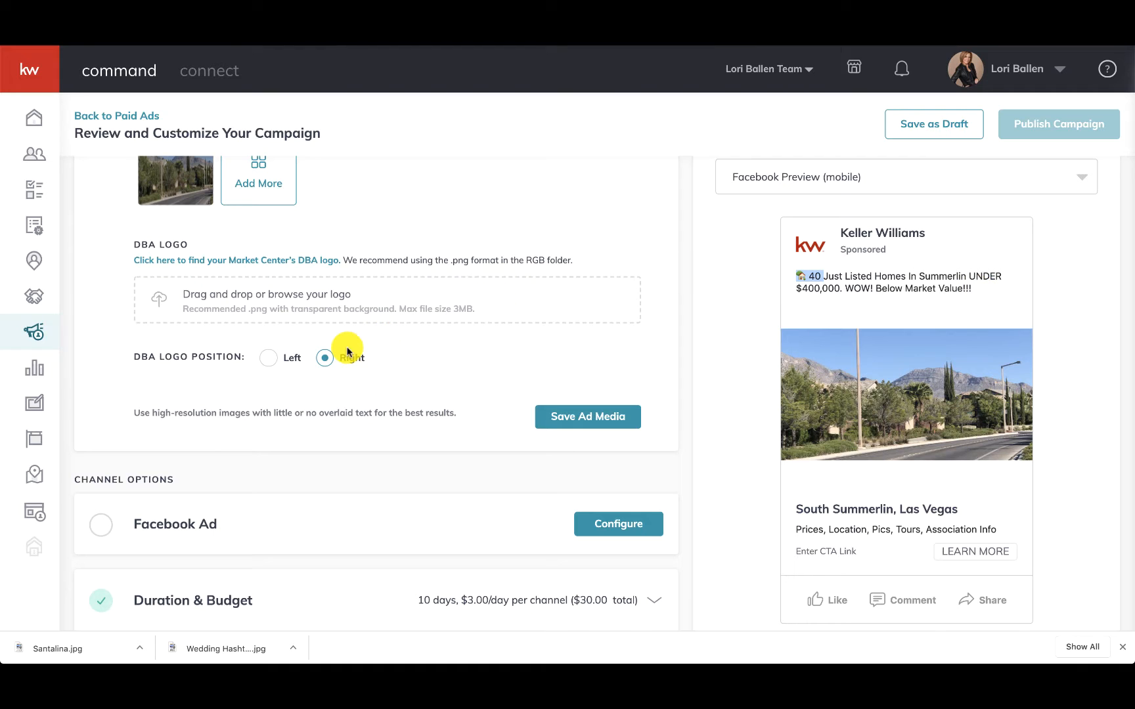
pyautogui.scroll(-1, 347, 352)
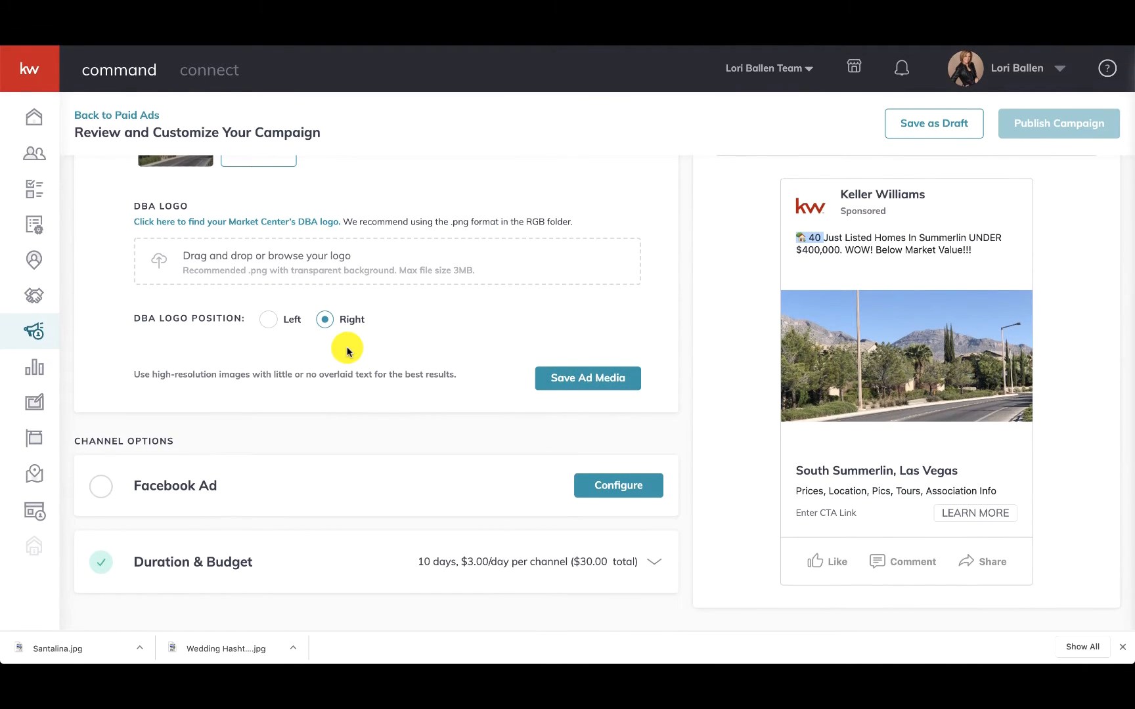
pyautogui.scroll(4, 347, 352)
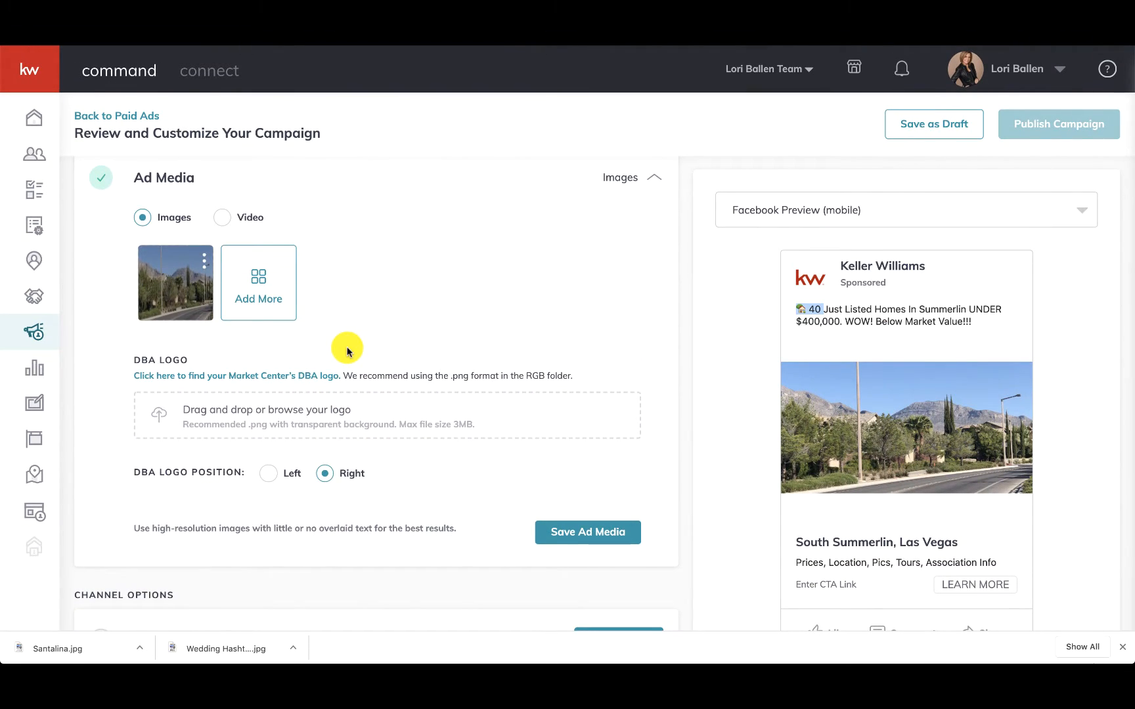
pyautogui.scroll(-3, 346, 352)
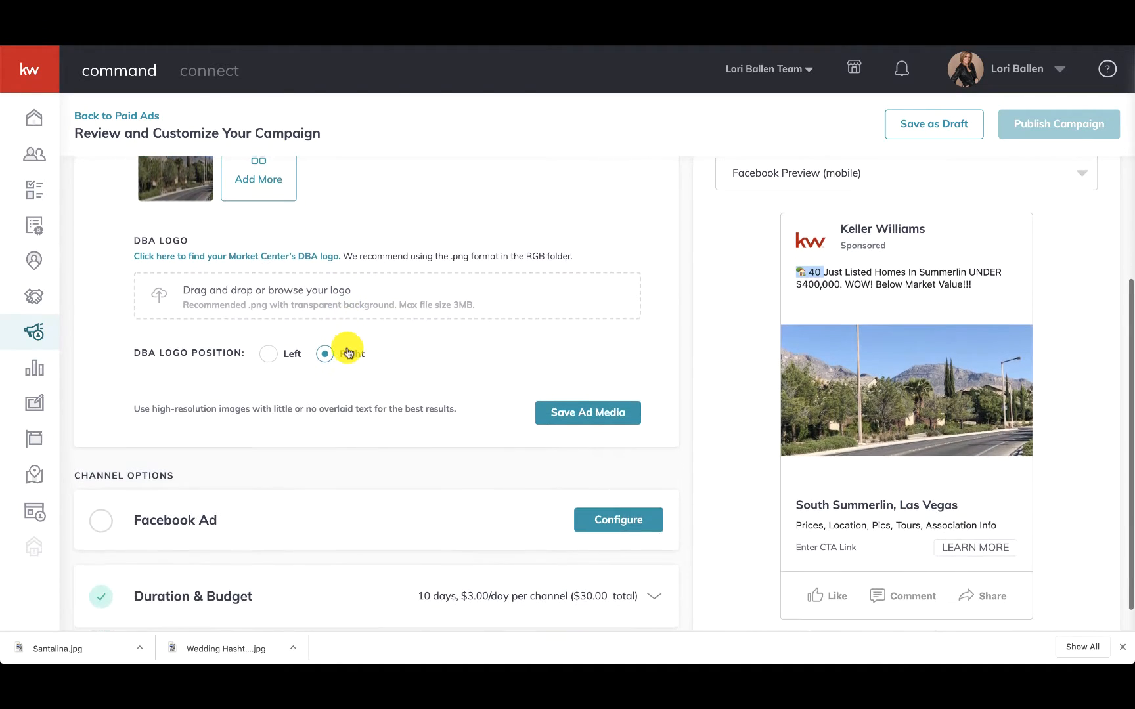
pyautogui.scroll(3, 276, 345)
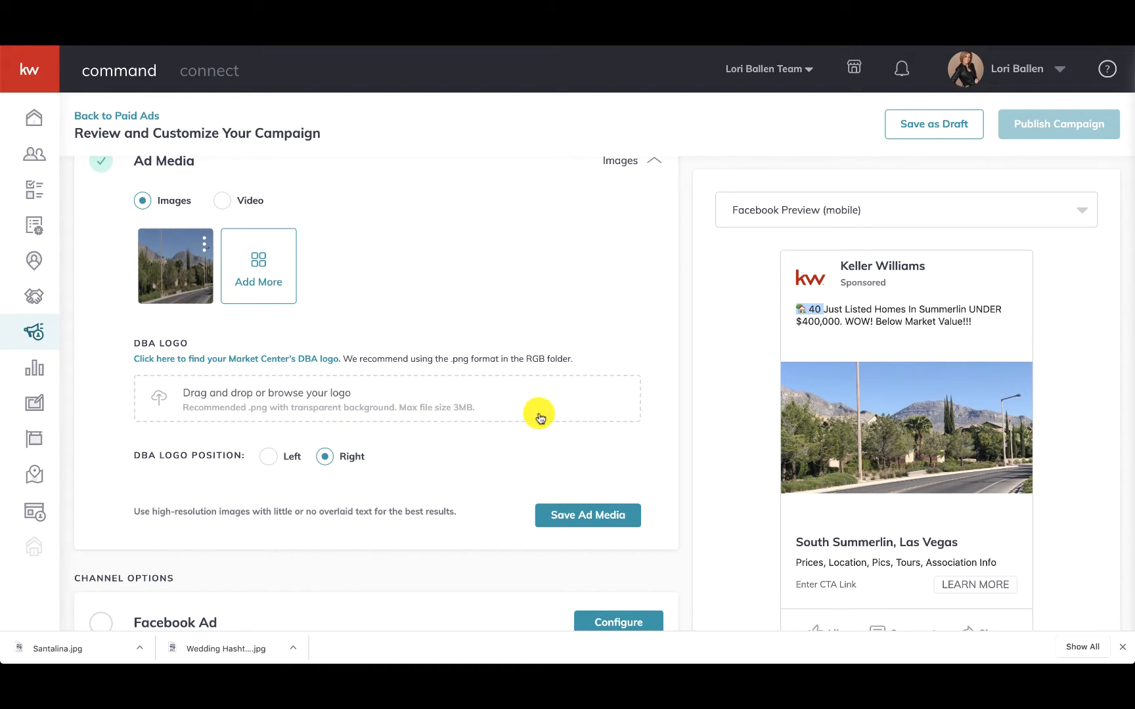
# Search the computer for "logo", upload the KW Las Vegas RGB PNG as the DBA logo, and set its logo position to Right
pyautogui.click(292, 397)
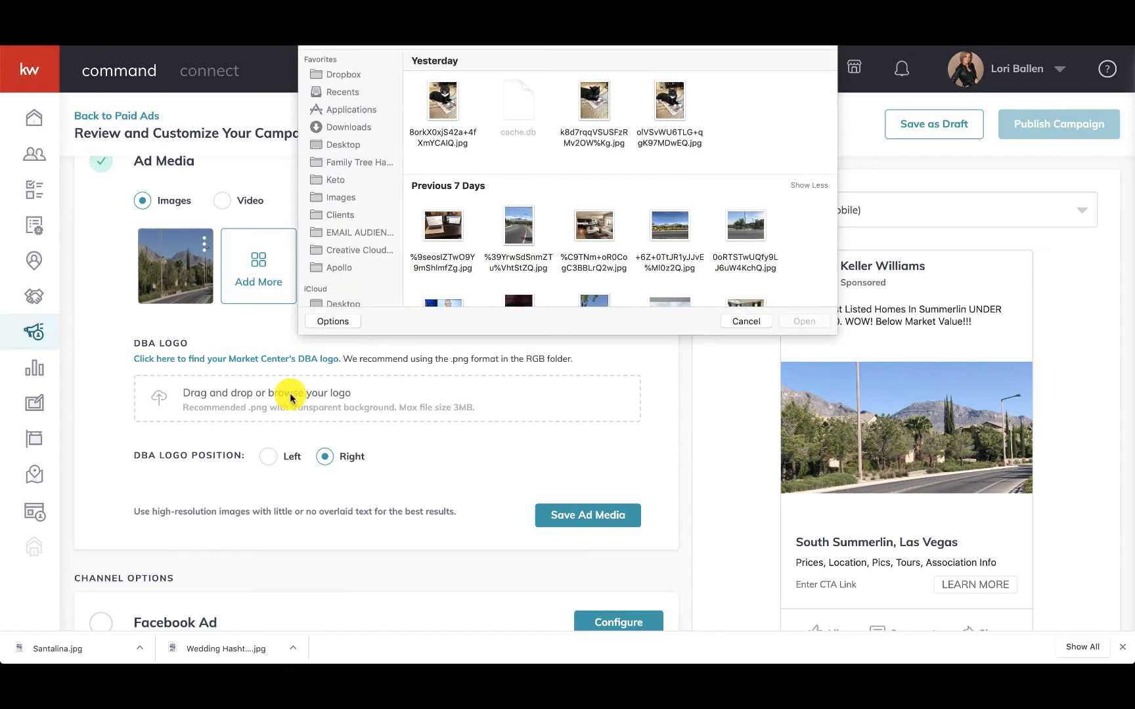
pyautogui.write('logo')
pyautogui.press('Return')
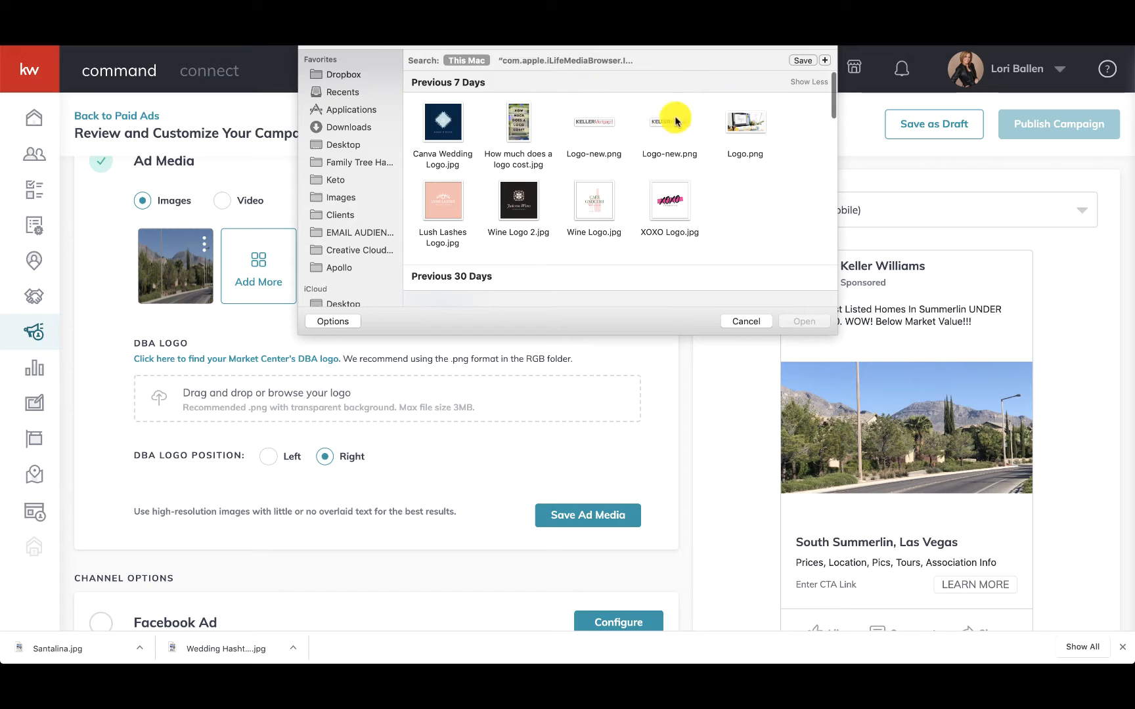
pyautogui.scroll(-5, 733, 146)
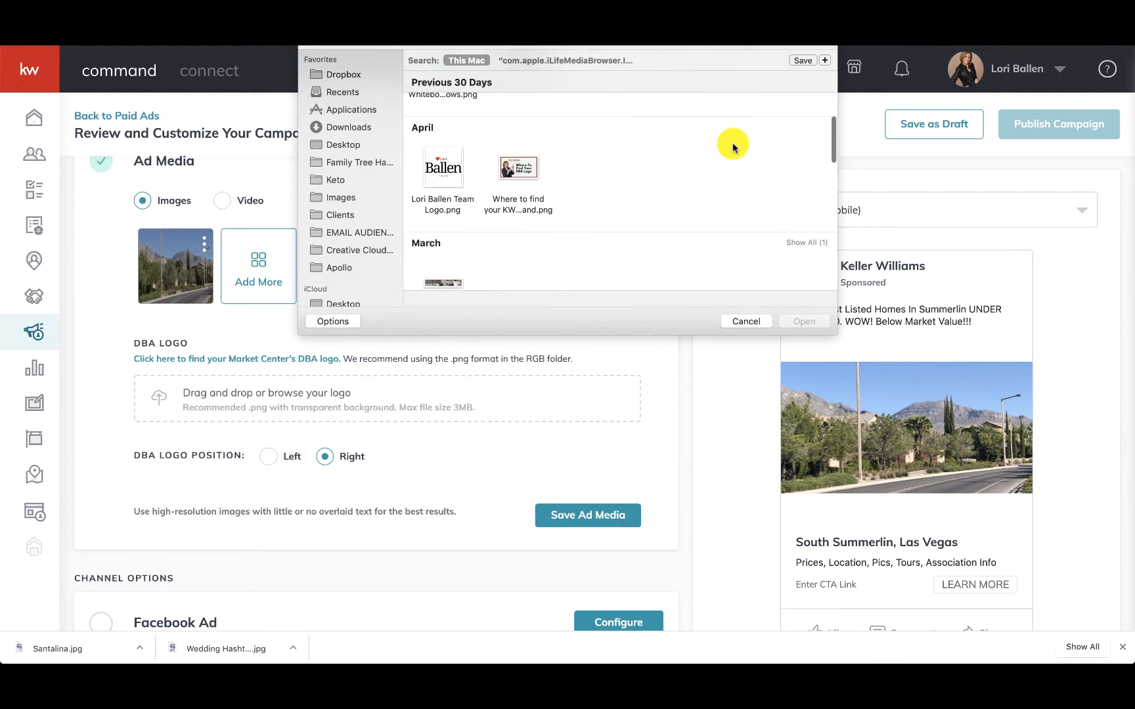
pyautogui.scroll(-5, 735, 115)
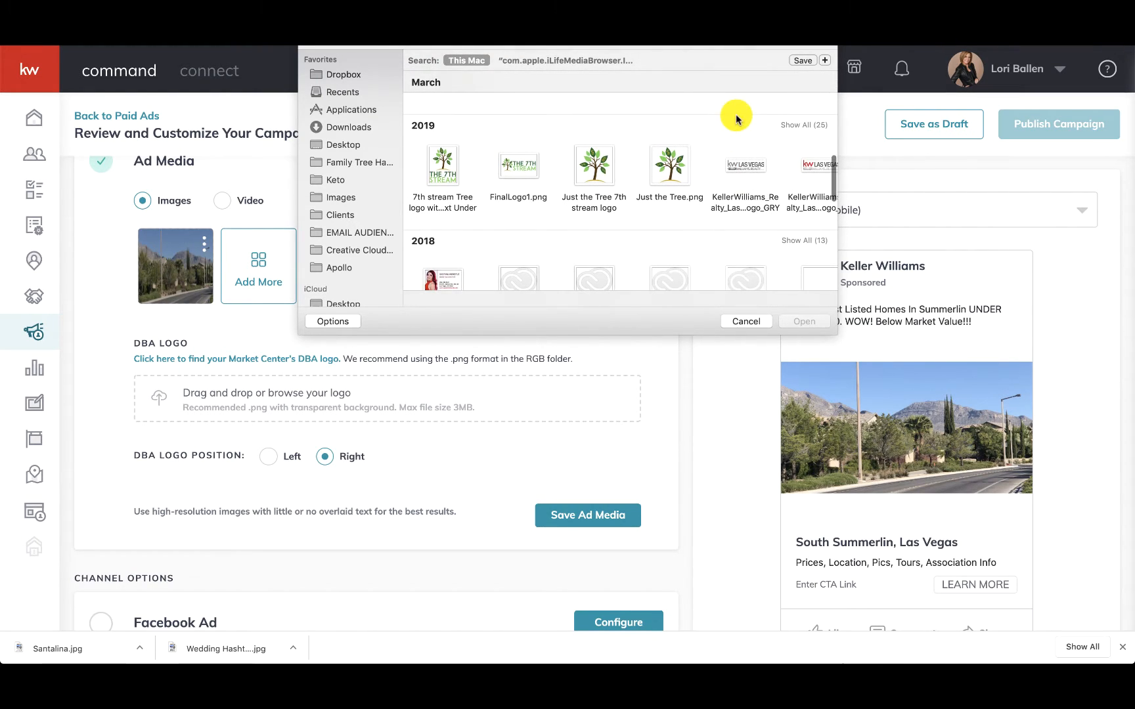
pyautogui.hscroll(5, 808, 187)
pyautogui.hscroll(5, 812, 190)
pyautogui.hscroll(5, 813, 192)
pyautogui.hscroll(5, 812, 191)
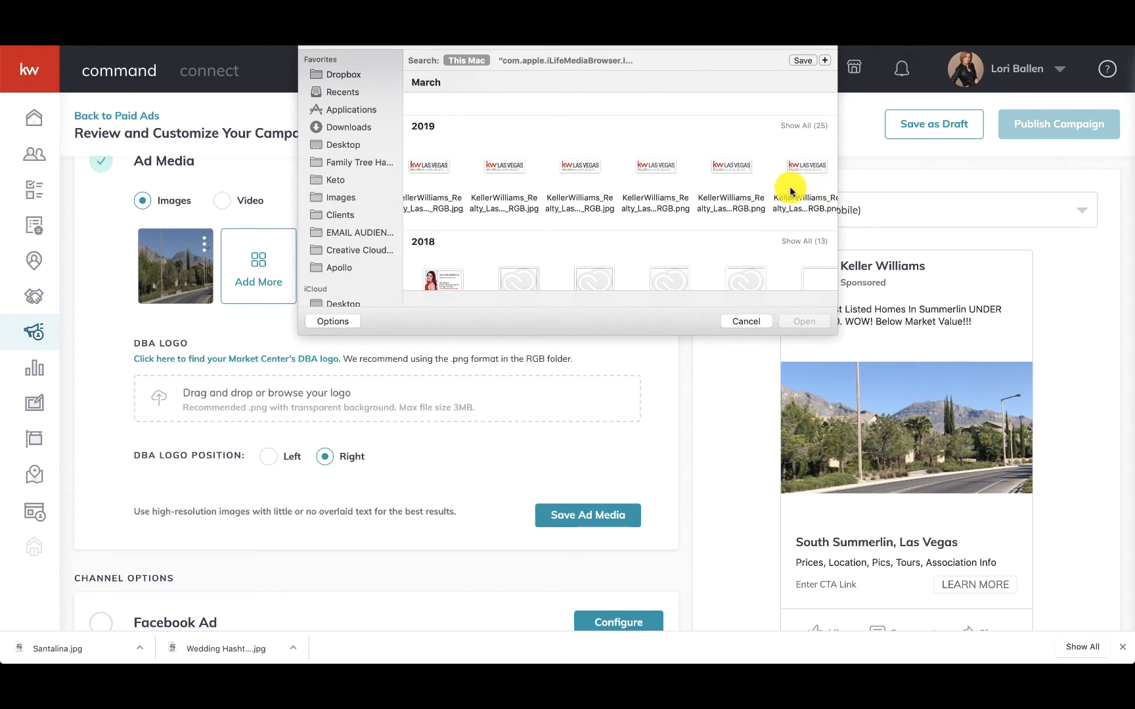
pyautogui.click(731, 168)
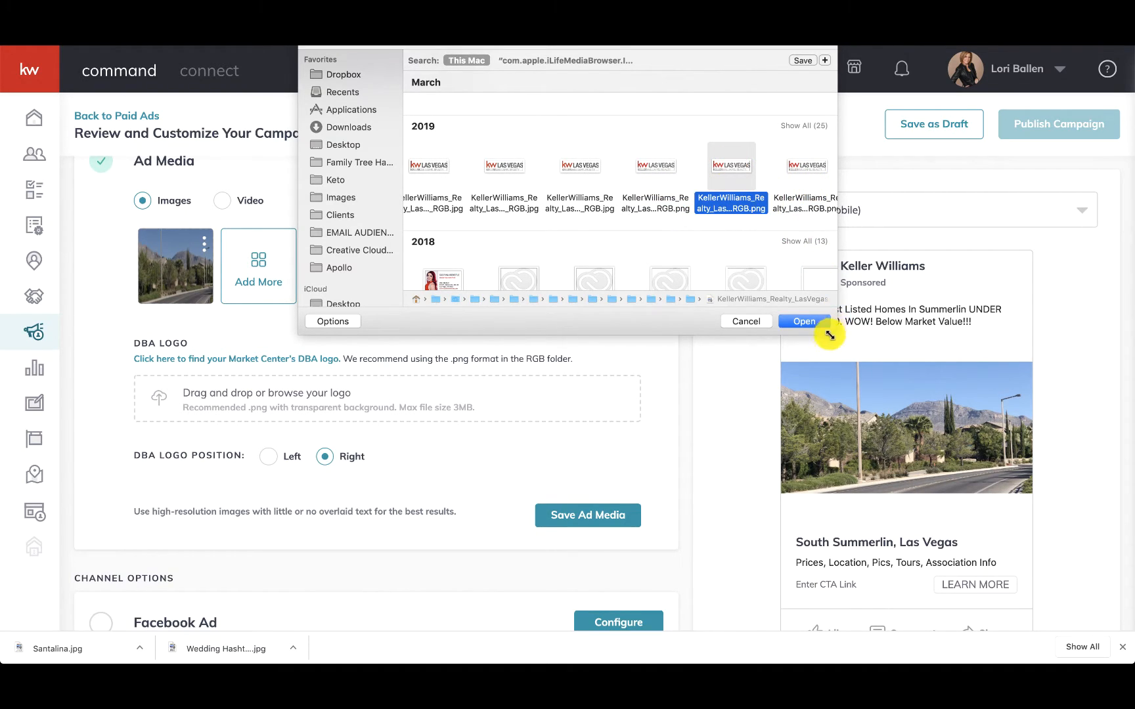
pyautogui.click(805, 322)
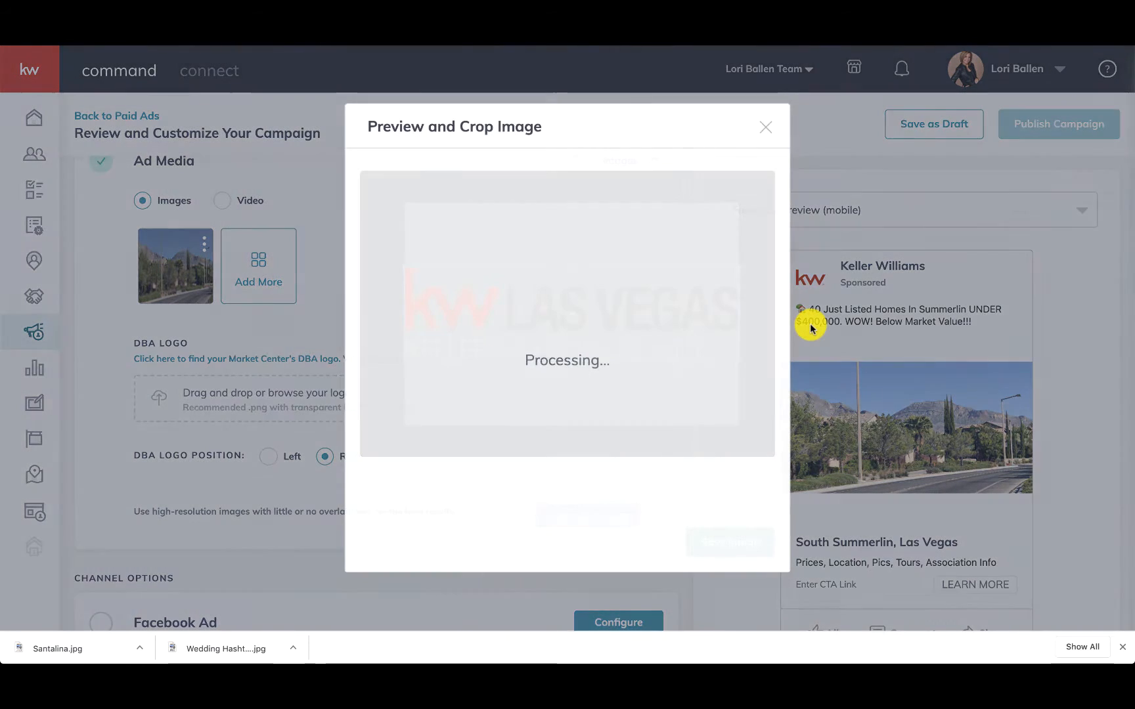
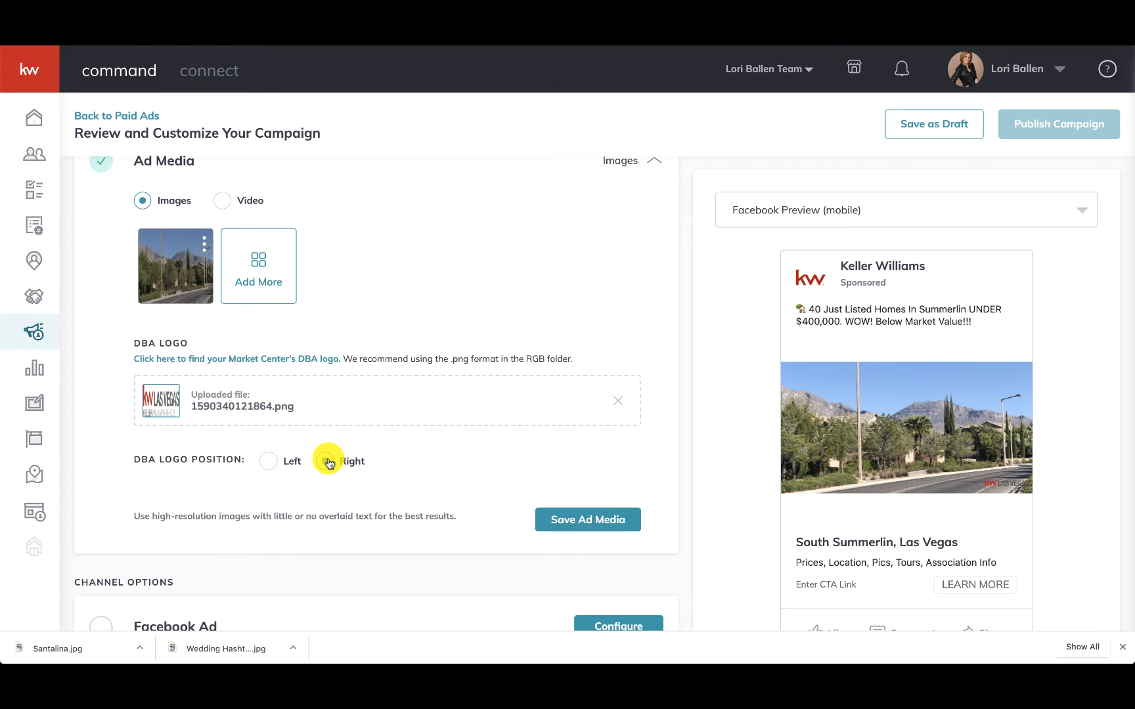
pyautogui.click(329, 461)
# Open the campaign's Ad Text section and continue editing at the end of the main copy
pyautogui.scroll(-2, 328, 460)
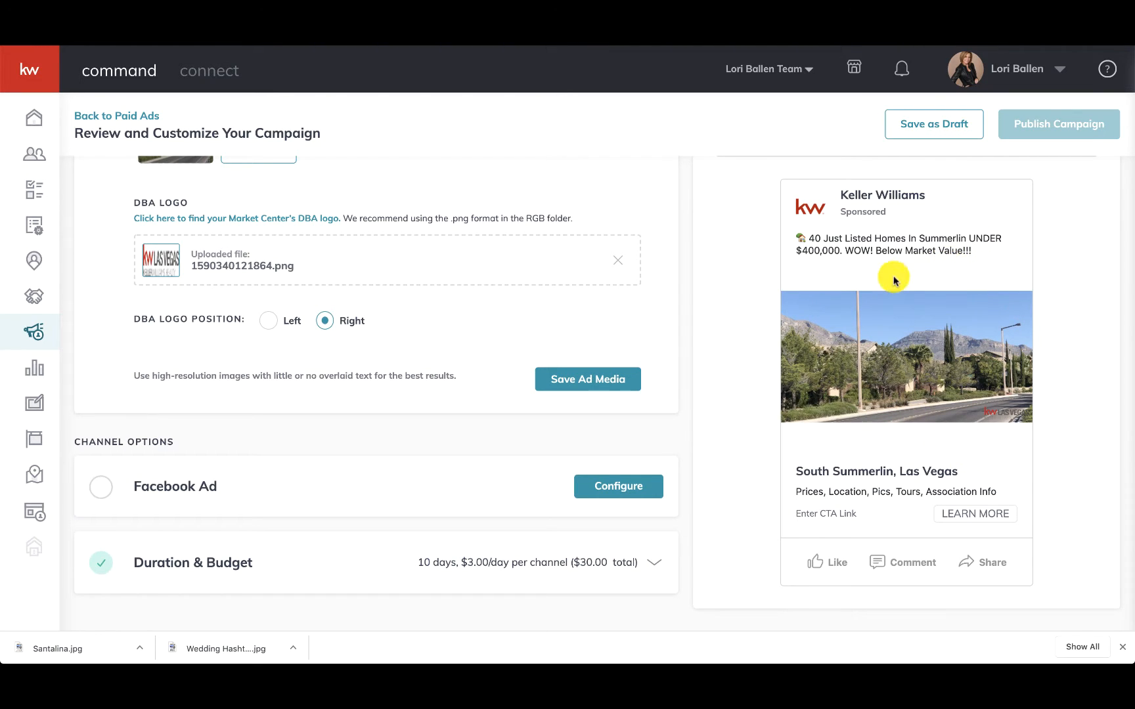
pyautogui.scroll(7, 454, 312)
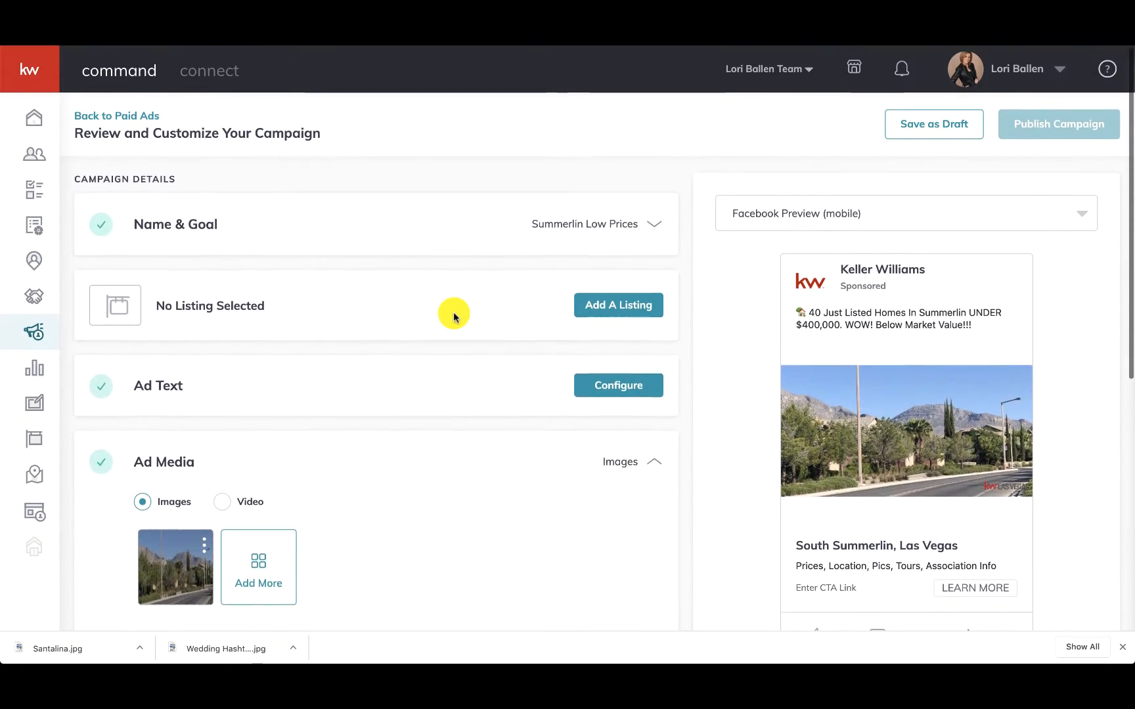
pyautogui.scroll(-1, 453, 312)
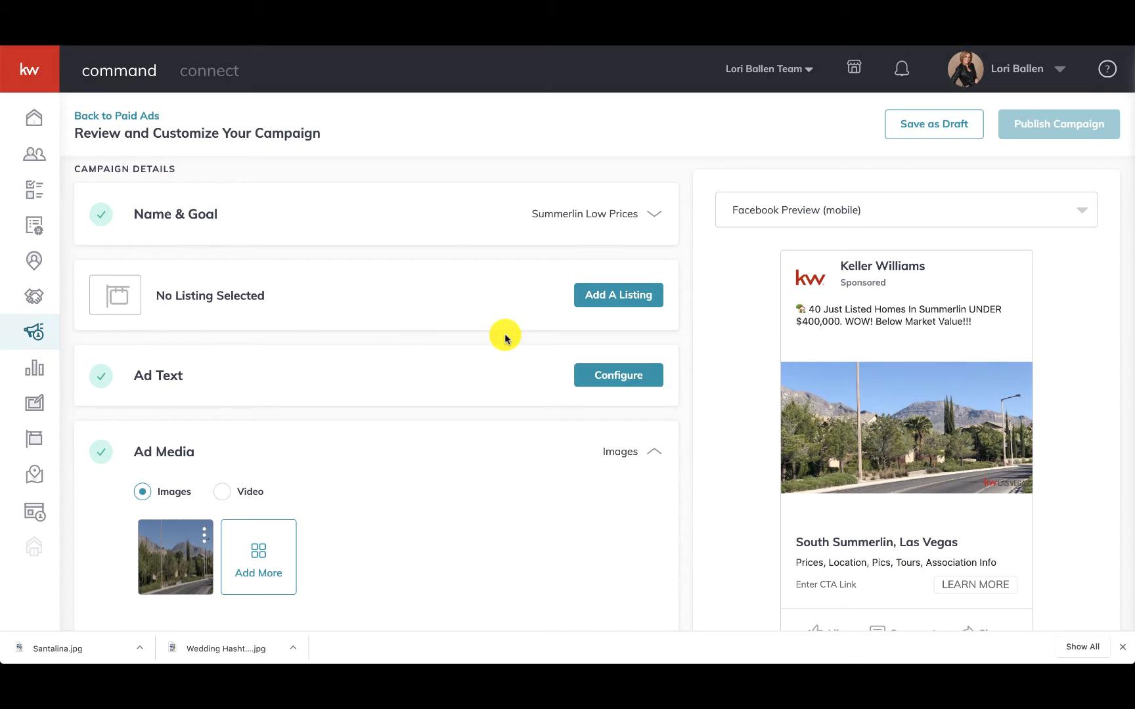
pyautogui.click(617, 375)
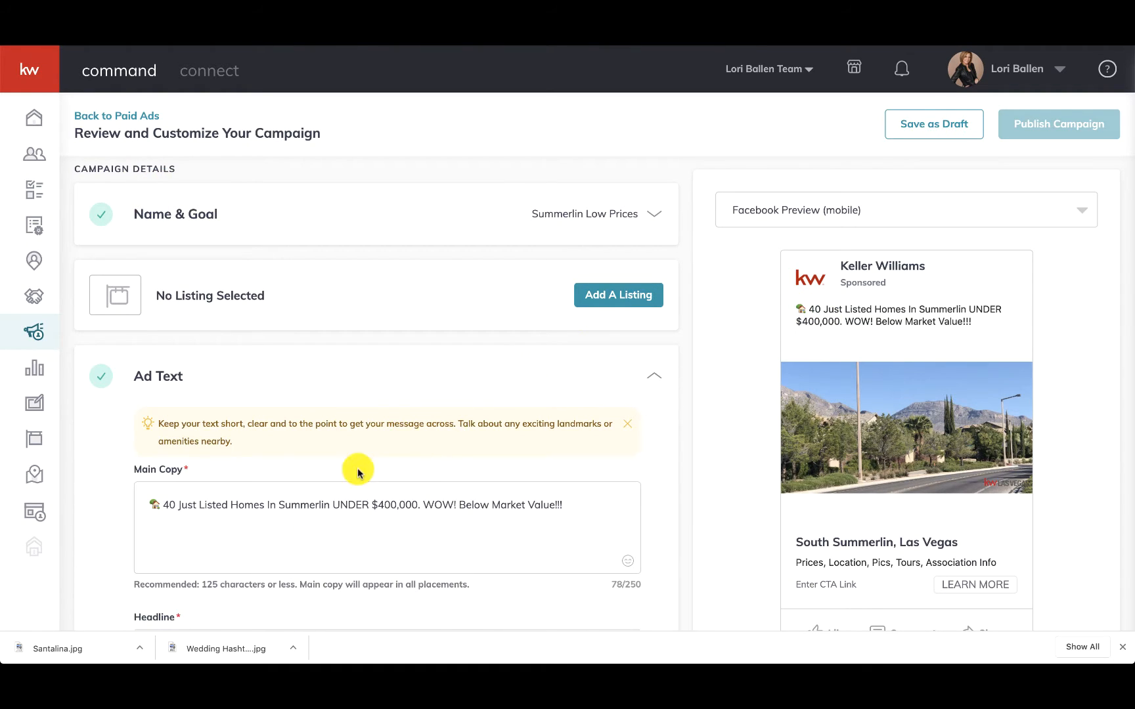
pyautogui.scroll(-2, 357, 472)
pyautogui.click(584, 403)
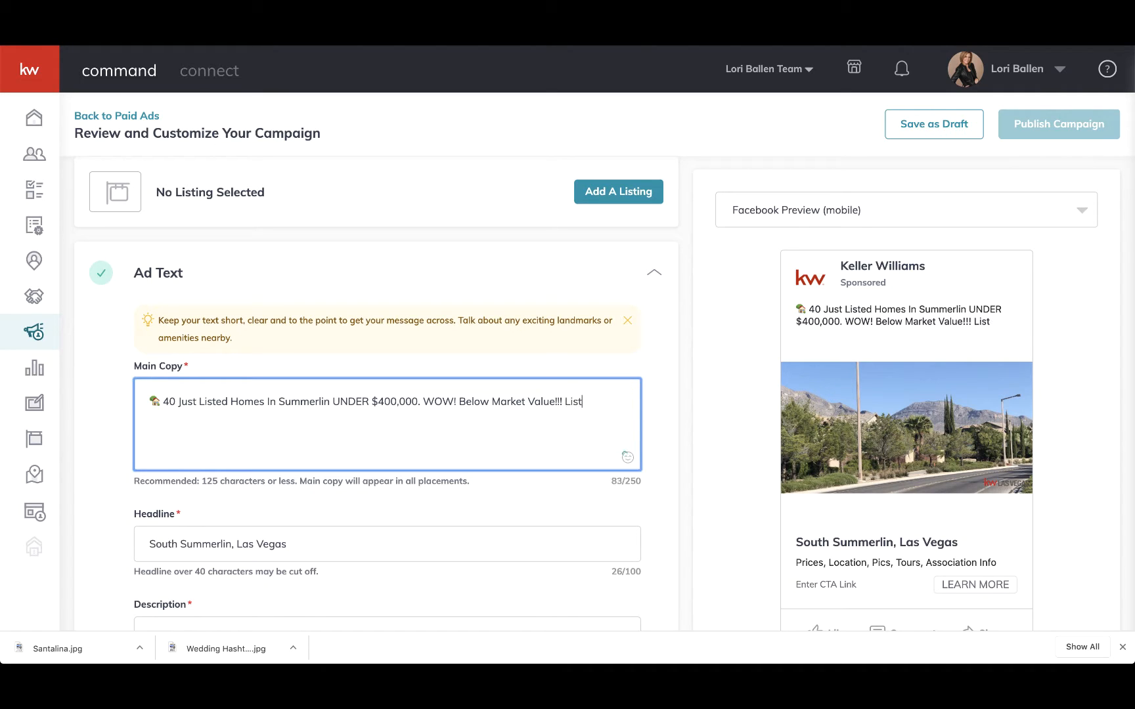
pyautogui.write('Map')
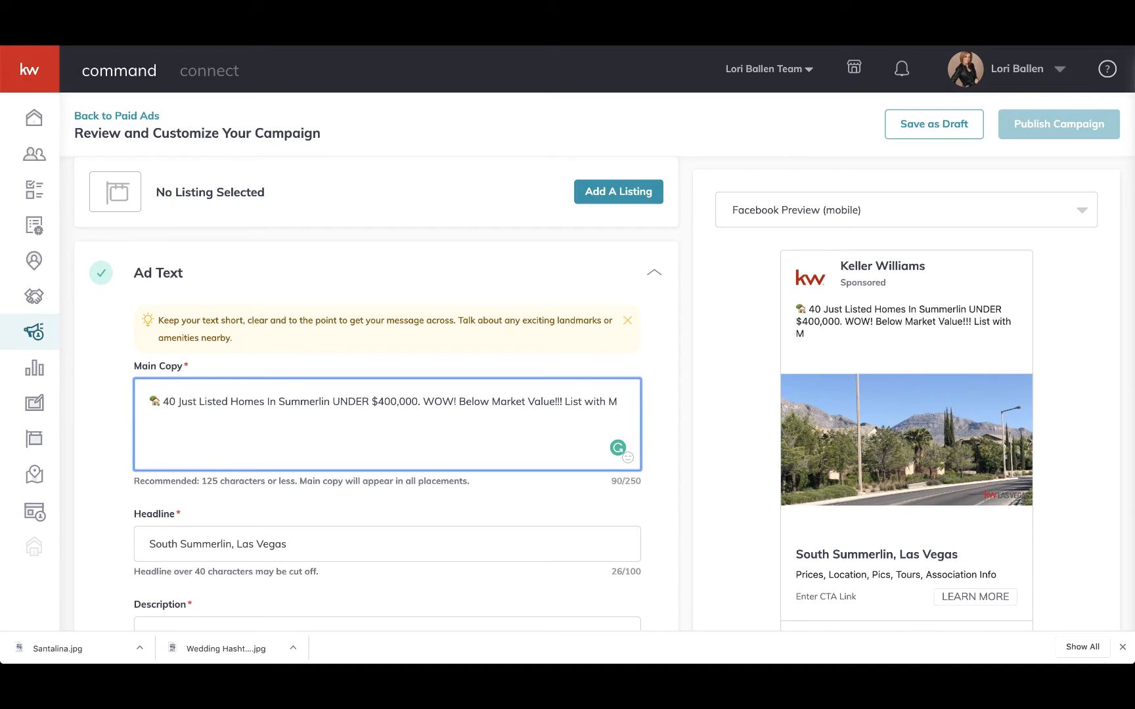
pyautogui.press('BackSpace')
pyautogui.press('BackSpace')
pyautogui.press('BackSpace')
pyautogui.press('BackSpace')
pyautogui.press('BackSpace')
pyautogui.press('BackSpace')
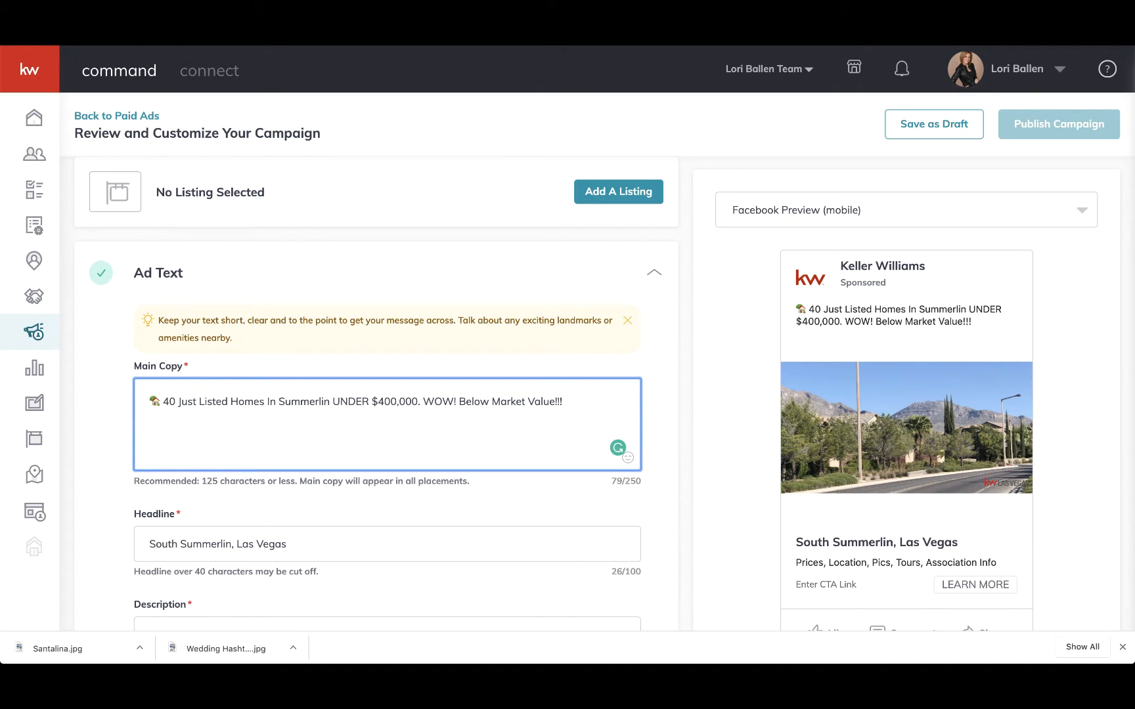
pyautogui.press('ctrl+super+space')
pyautogui.write('map')
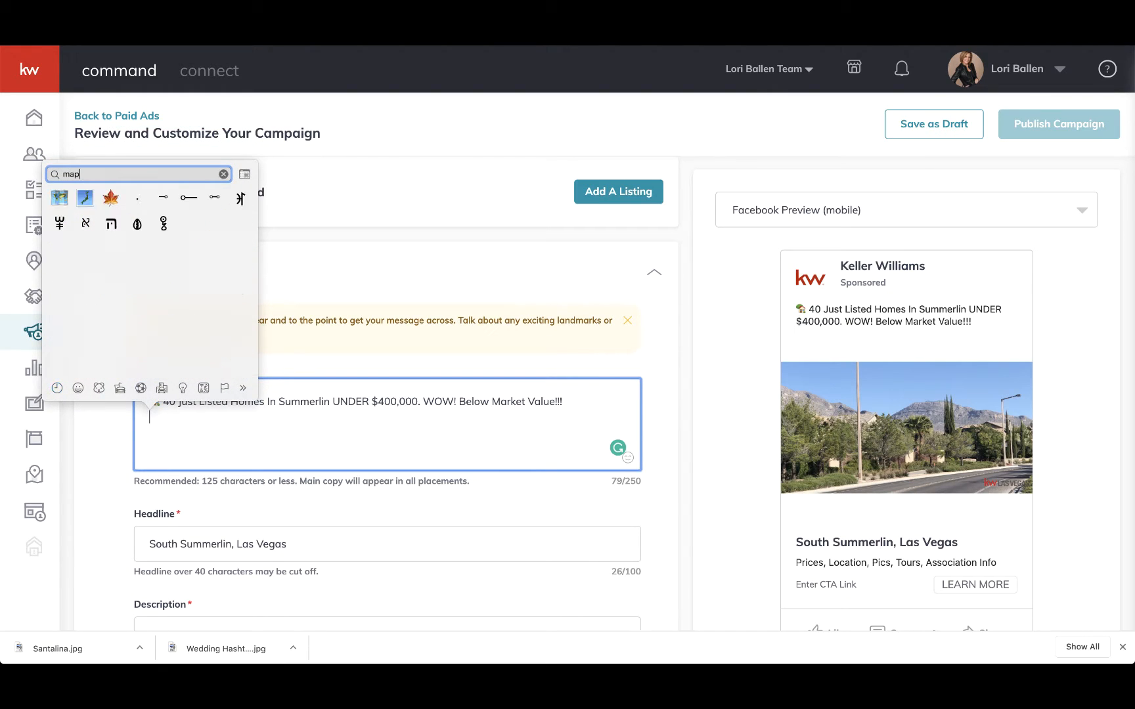
pyautogui.click(59, 197)
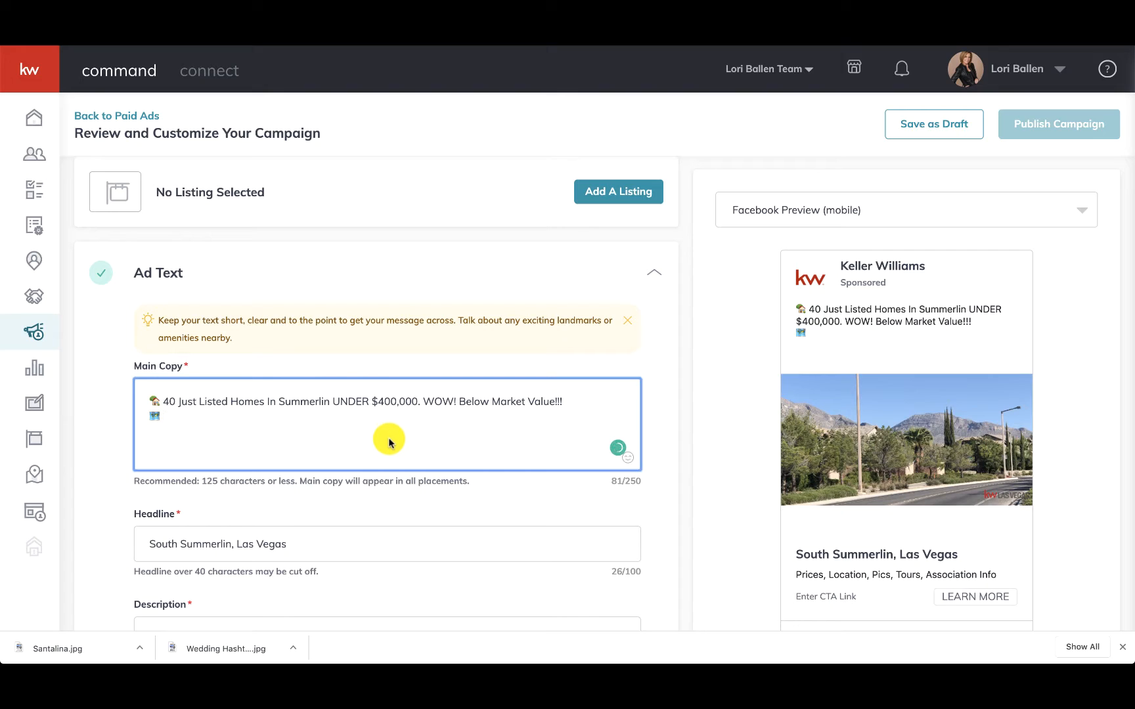
pyautogui.press('BackSpace')
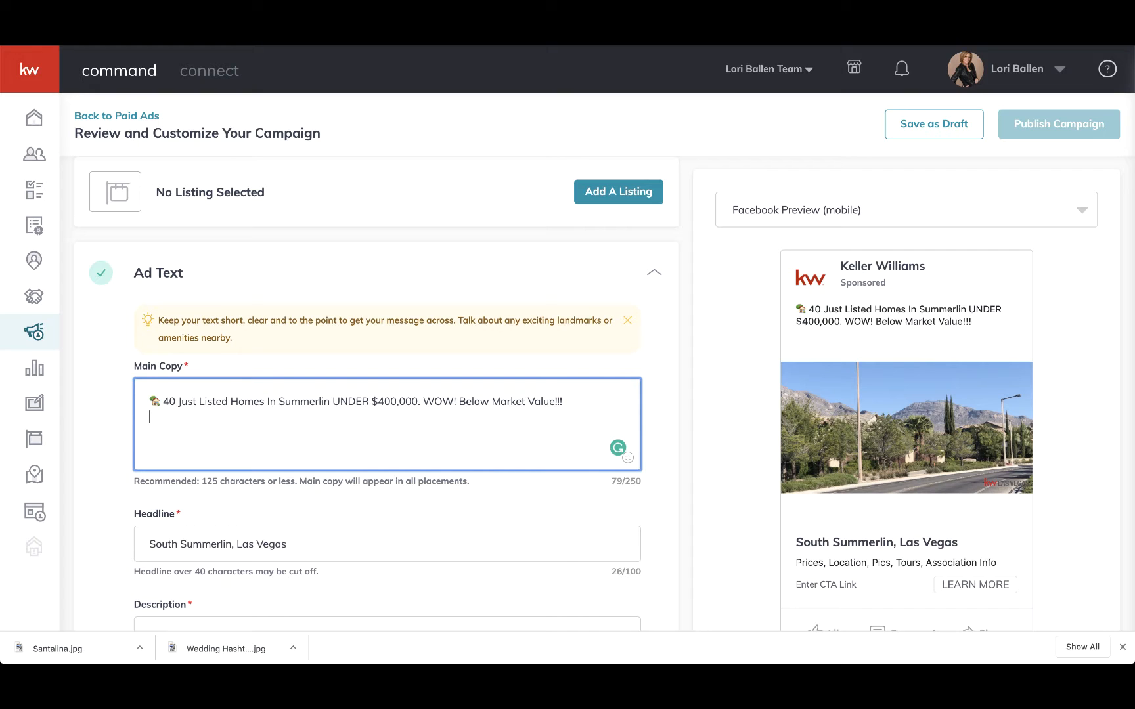
# Add a second line to the main copy with a right arrow emoji followed by "Homes Showing On the Map!!"
pyautogui.press('ctrl+super+space')
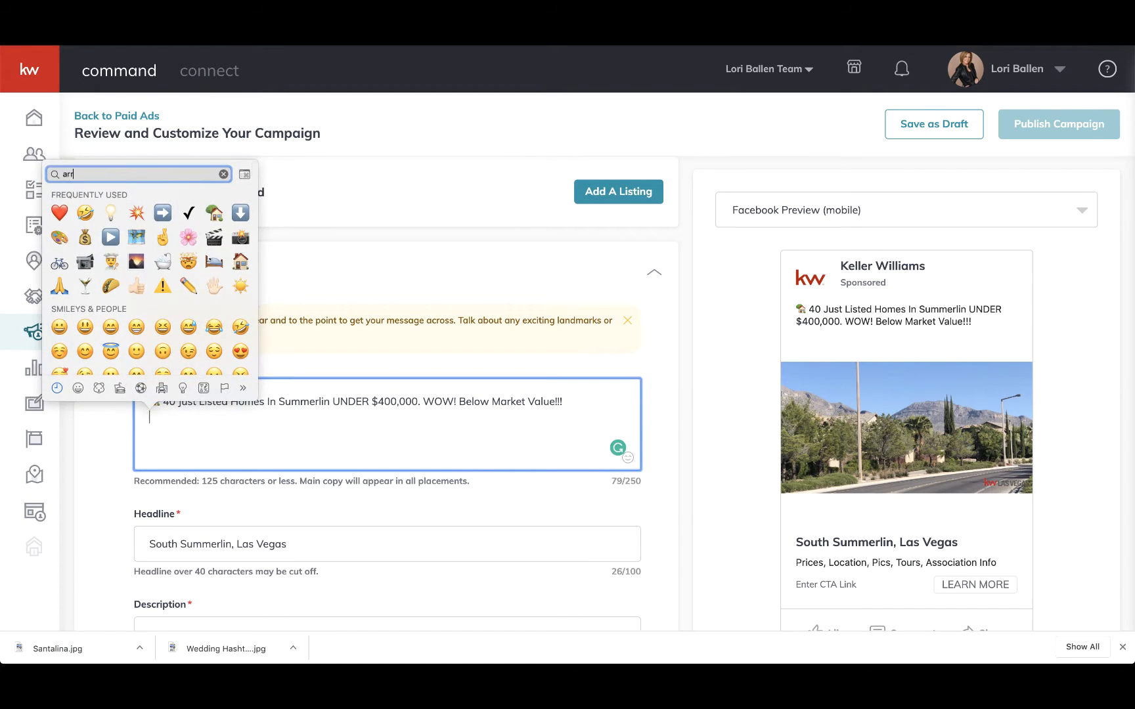
pyautogui.write('arrow')
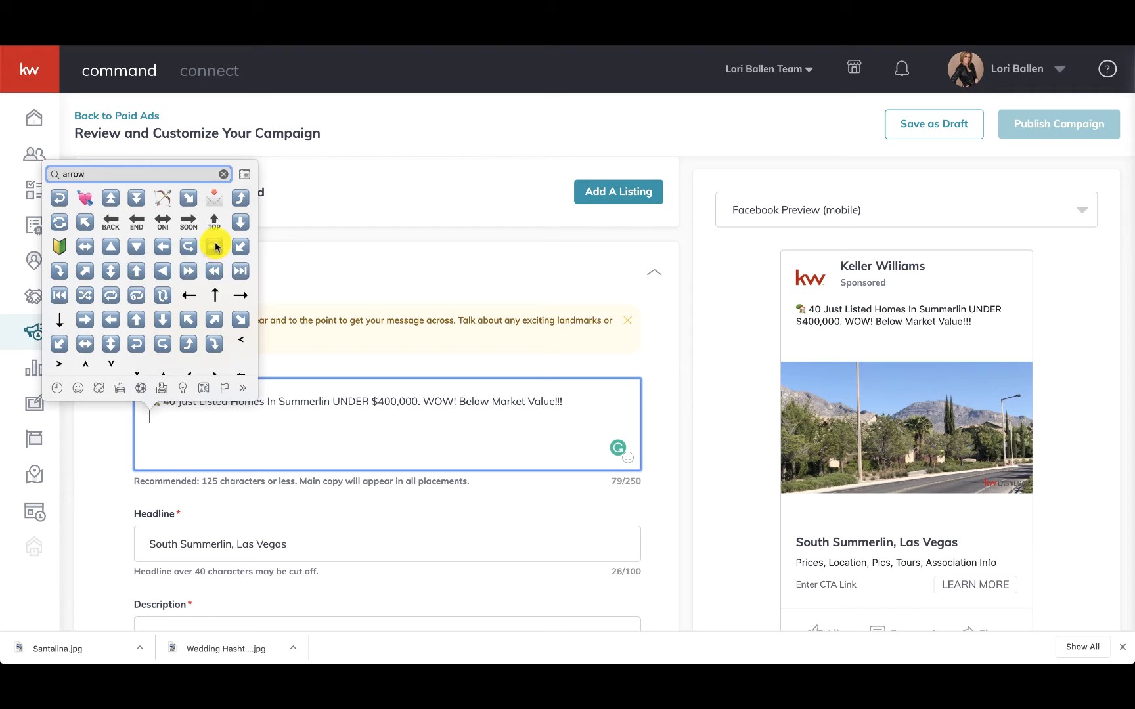
pyautogui.press('Return')
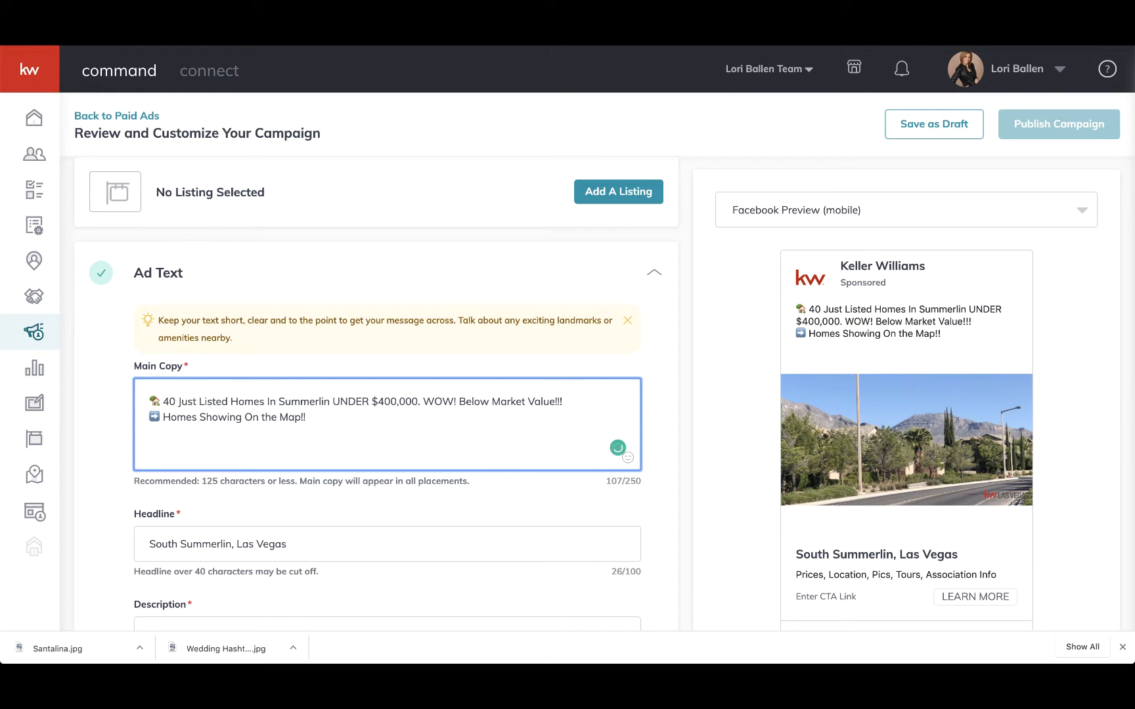
# Try a line break before "Below Market Value!!!", remove it and change "WOW!" to "WOW!!" in the main copy
pyautogui.scroll(-2, 357, 426)
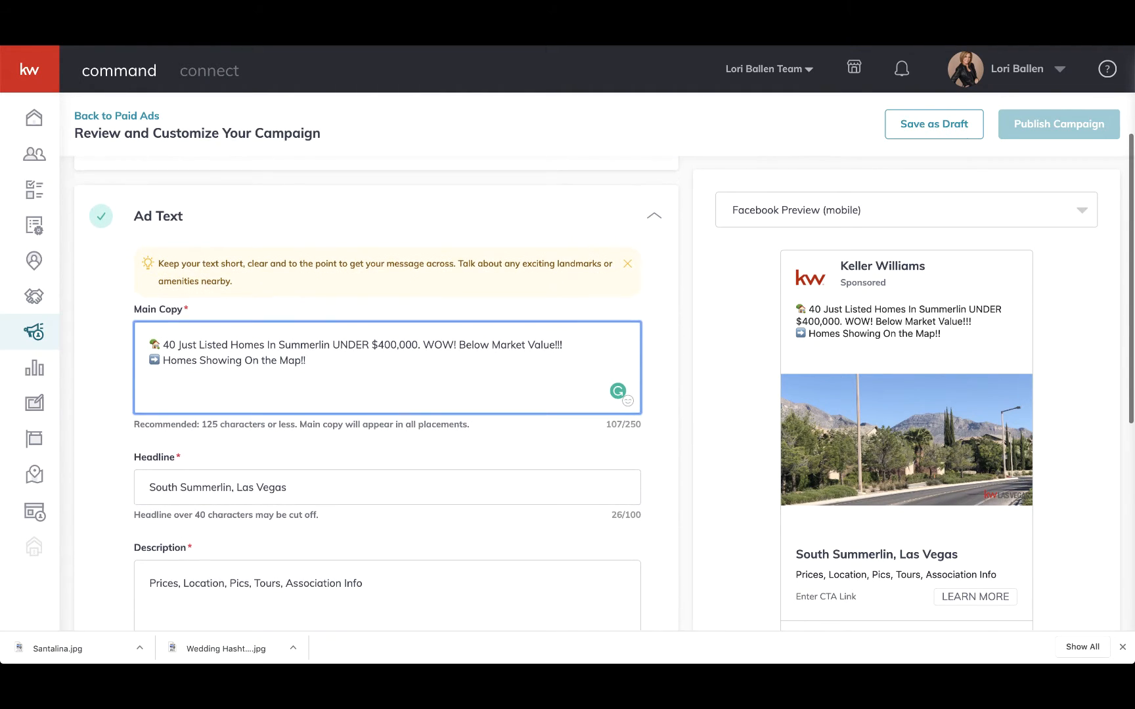
pyautogui.click(459, 350)
pyautogui.press('Return')
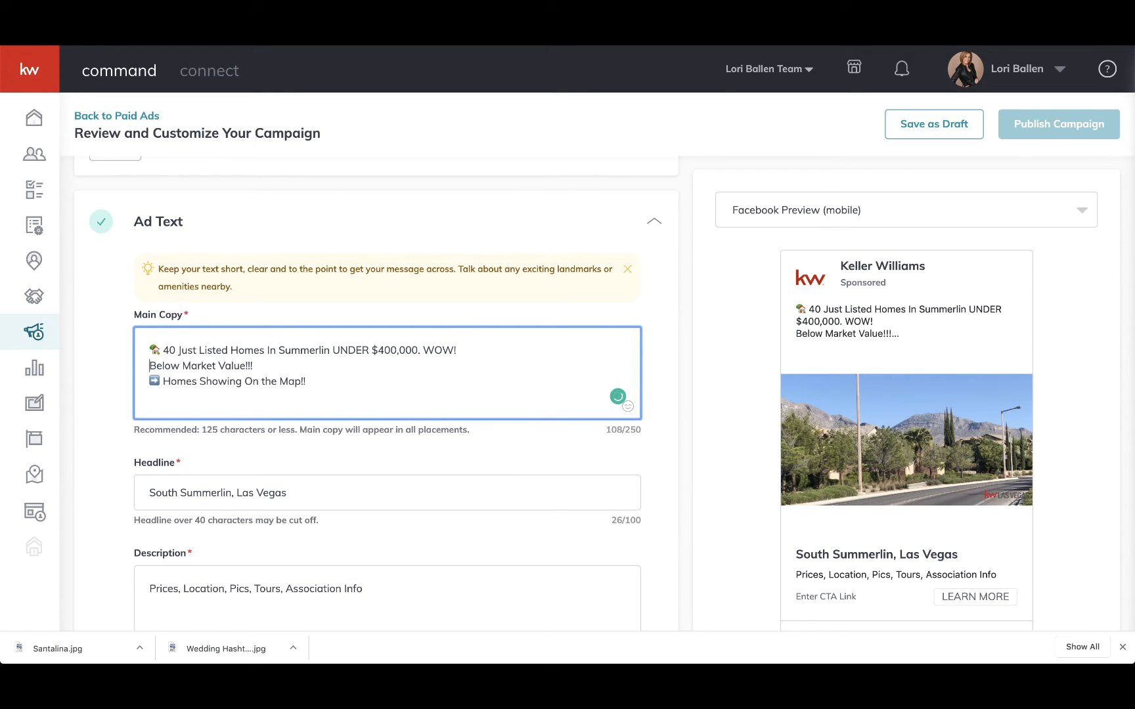
pyautogui.press('BackSpace')
pyautogui.press('BackSpace')
pyautogui.write('! Below Market Value!!!')
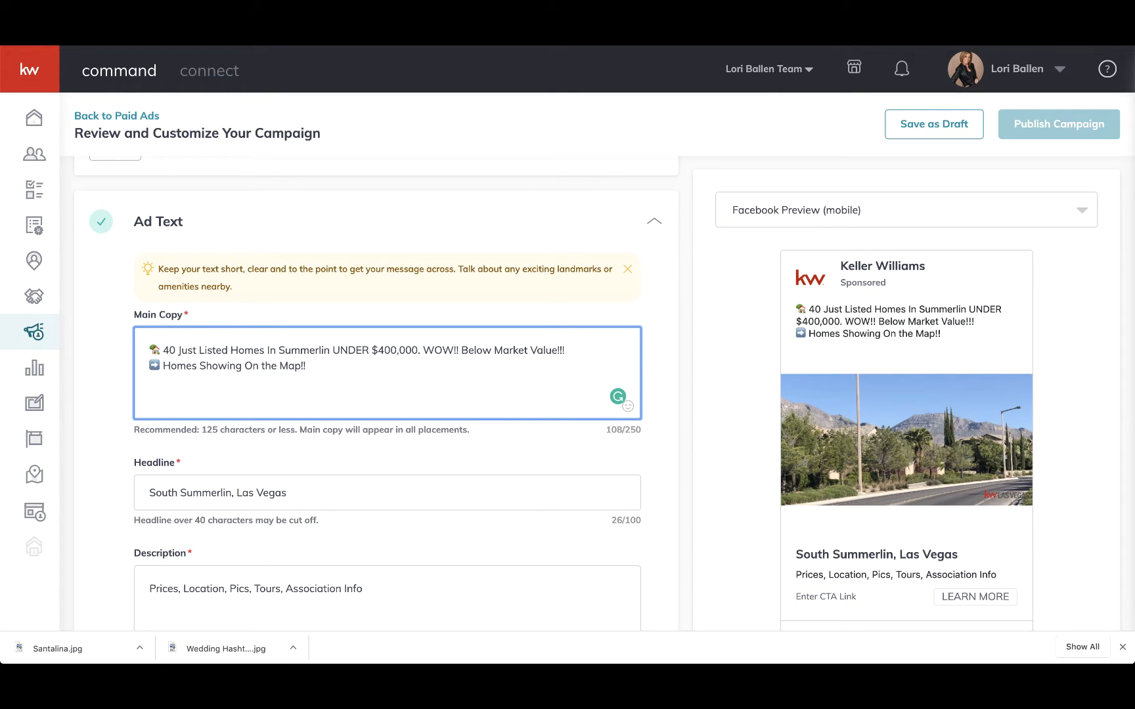
# Check the revised ad text in the mobile preview and open the campaign's Ad Media section
pyautogui.scroll(-4, 937, 435)
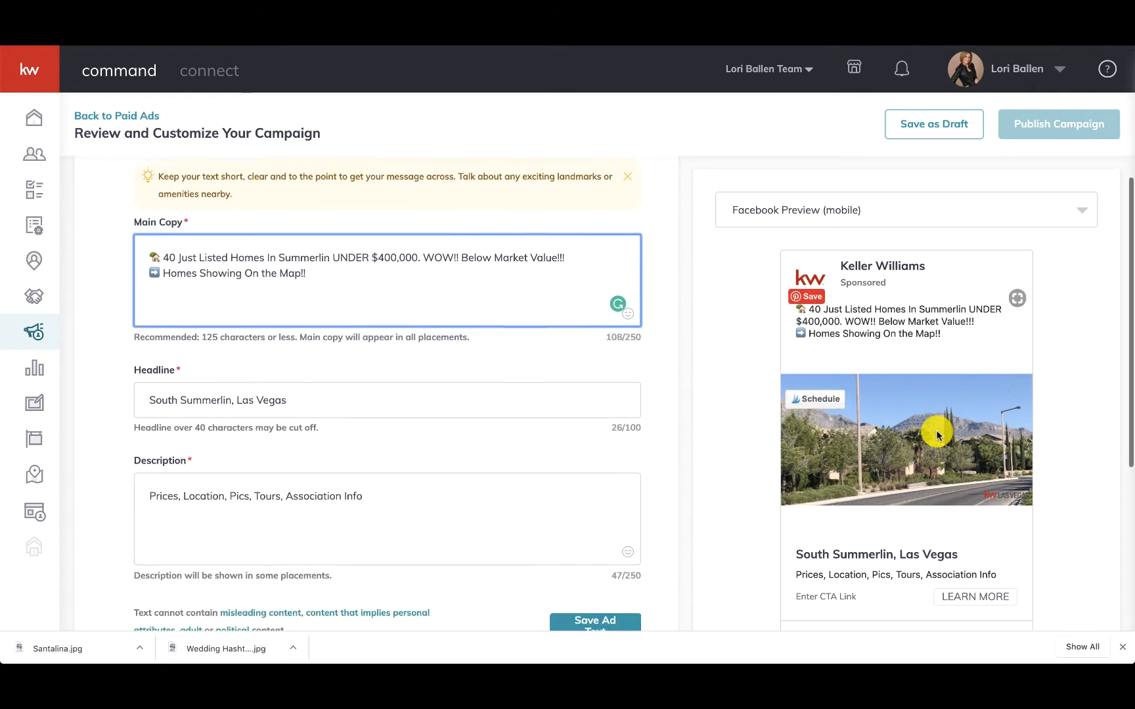
pyautogui.scroll(-2, 937, 435)
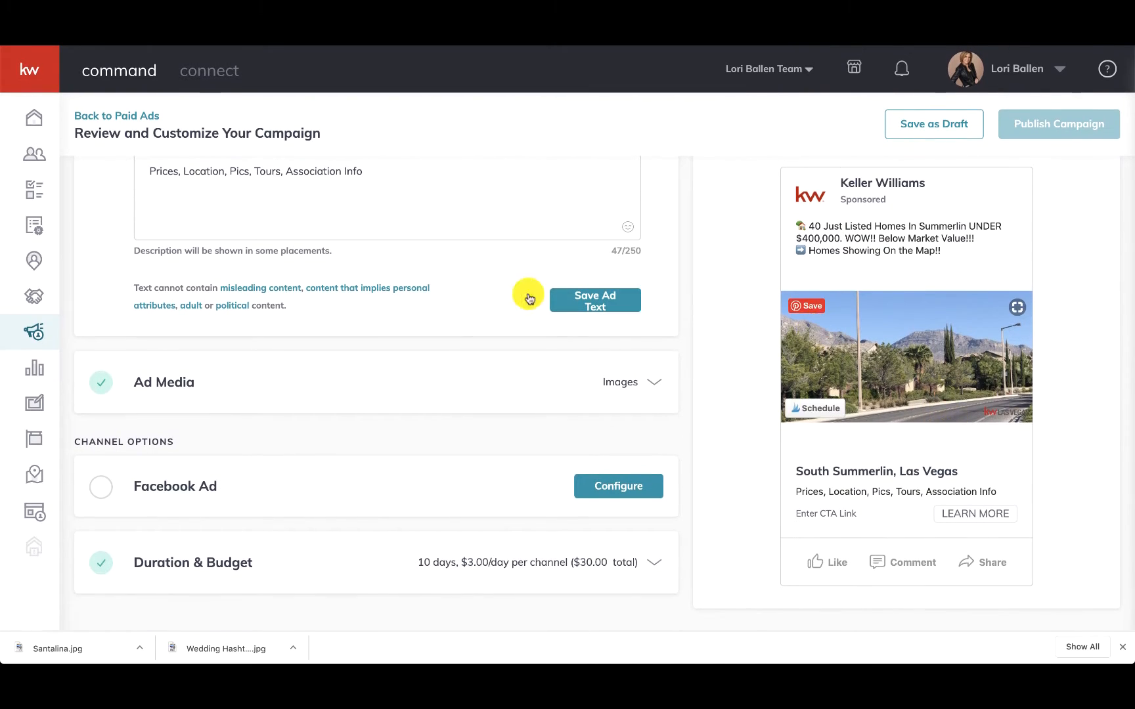
pyautogui.scroll(2, 464, 311)
pyautogui.scroll(-2, 464, 312)
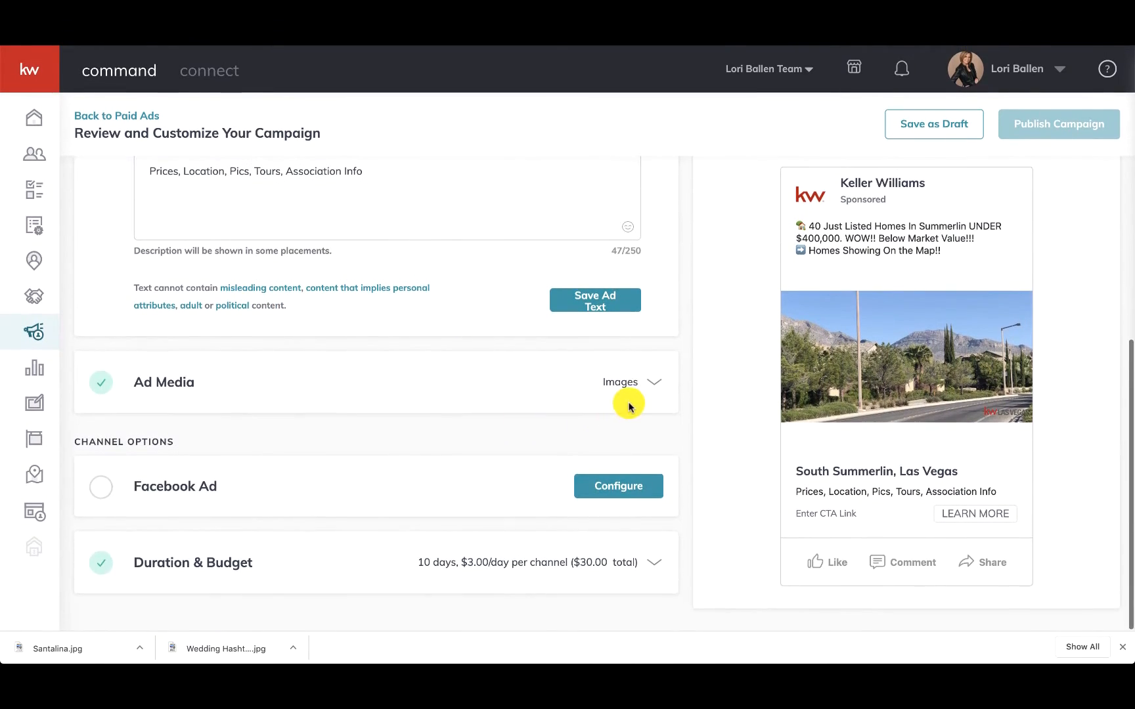
pyautogui.click(629, 382)
pyautogui.scroll(-3, 397, 431)
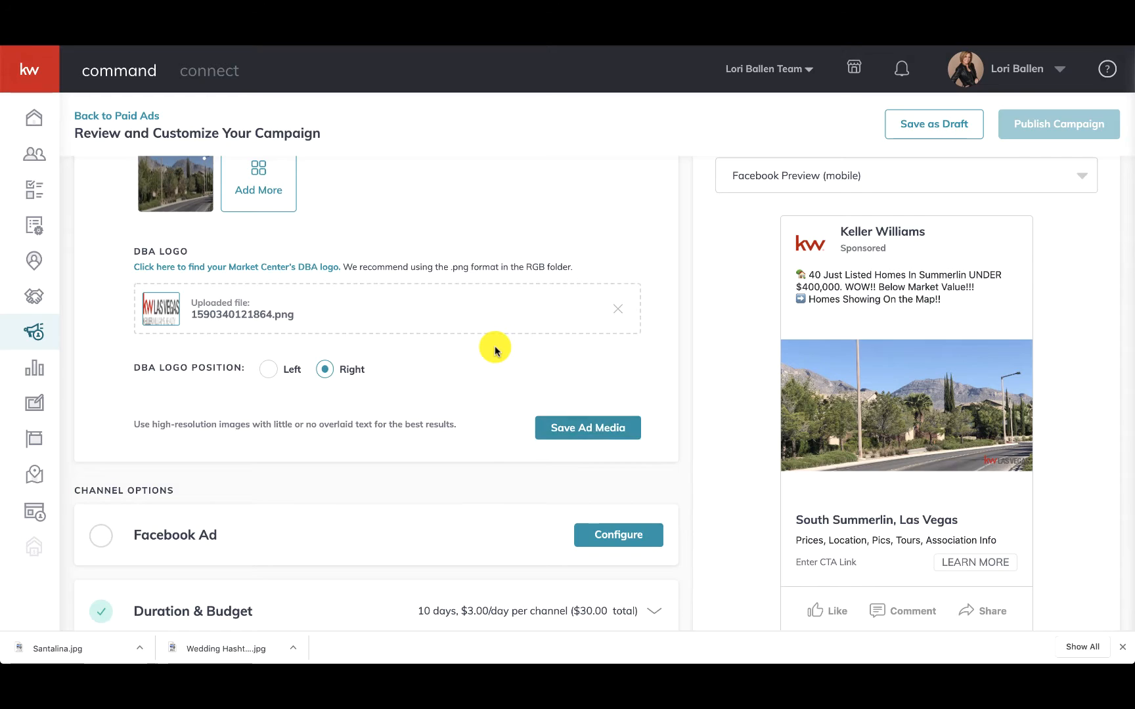
pyautogui.scroll(2, 495, 345)
# Crop the street photo to Square (1:1), framing the trees and mountain right of centre, and save the image
pyautogui.moveTo(174, 317)
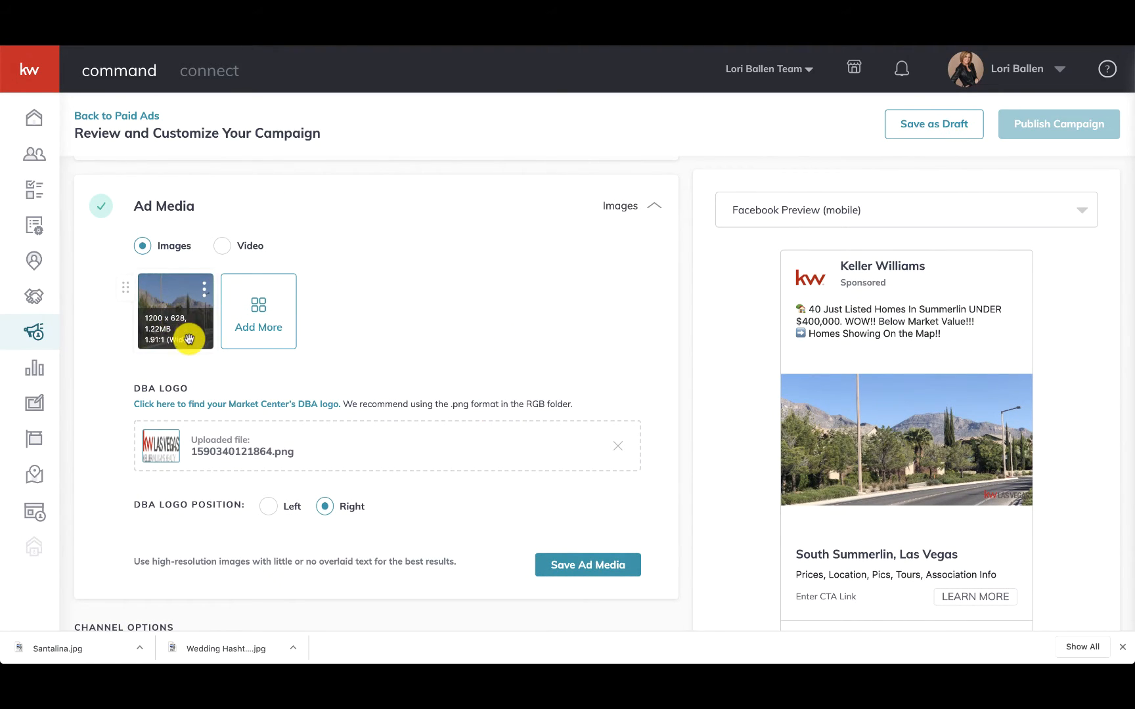
pyautogui.click(204, 289)
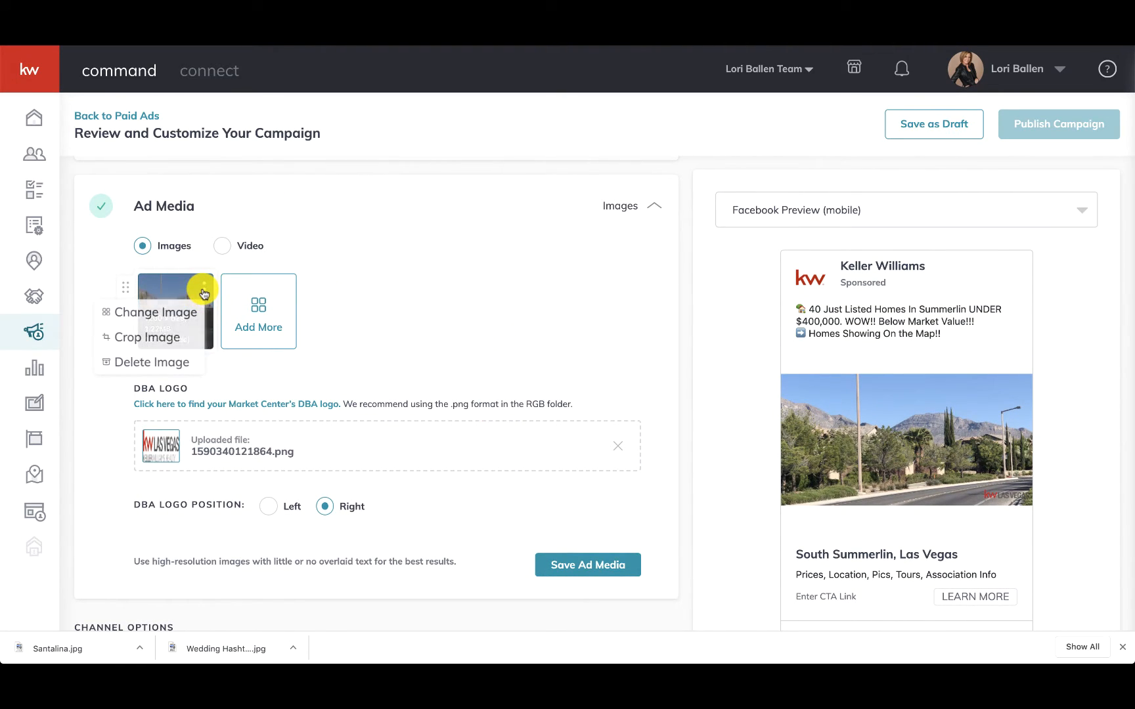
pyautogui.click(169, 340)
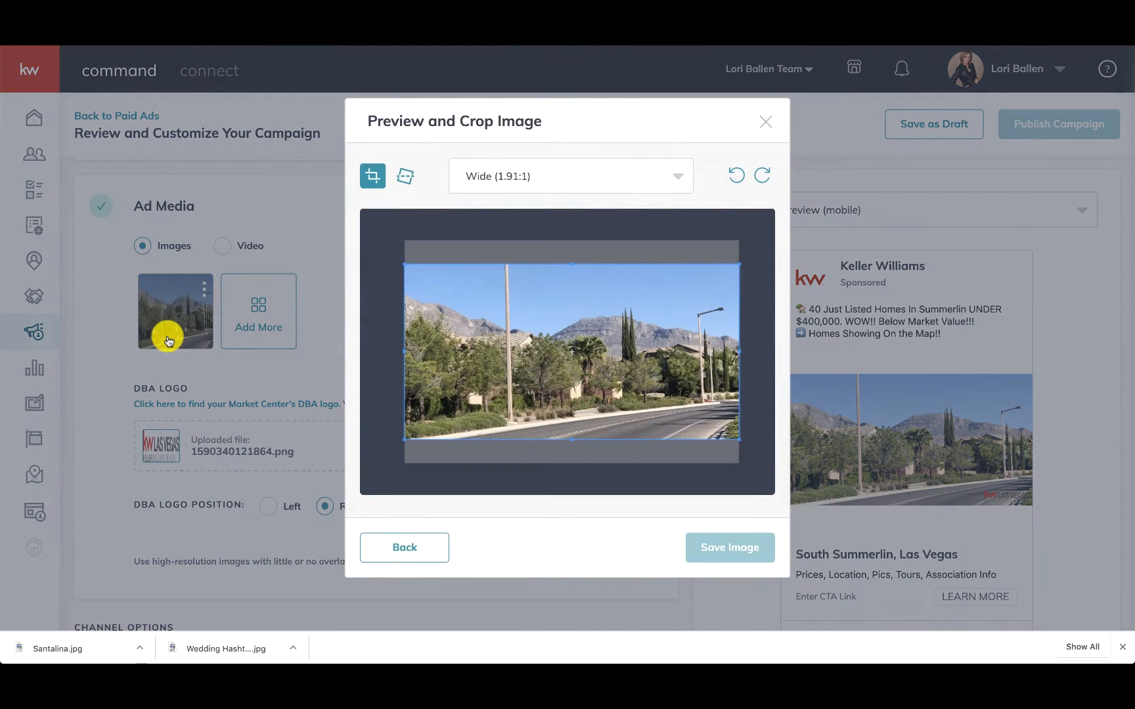
pyautogui.click(572, 176)
pyautogui.click(554, 242)
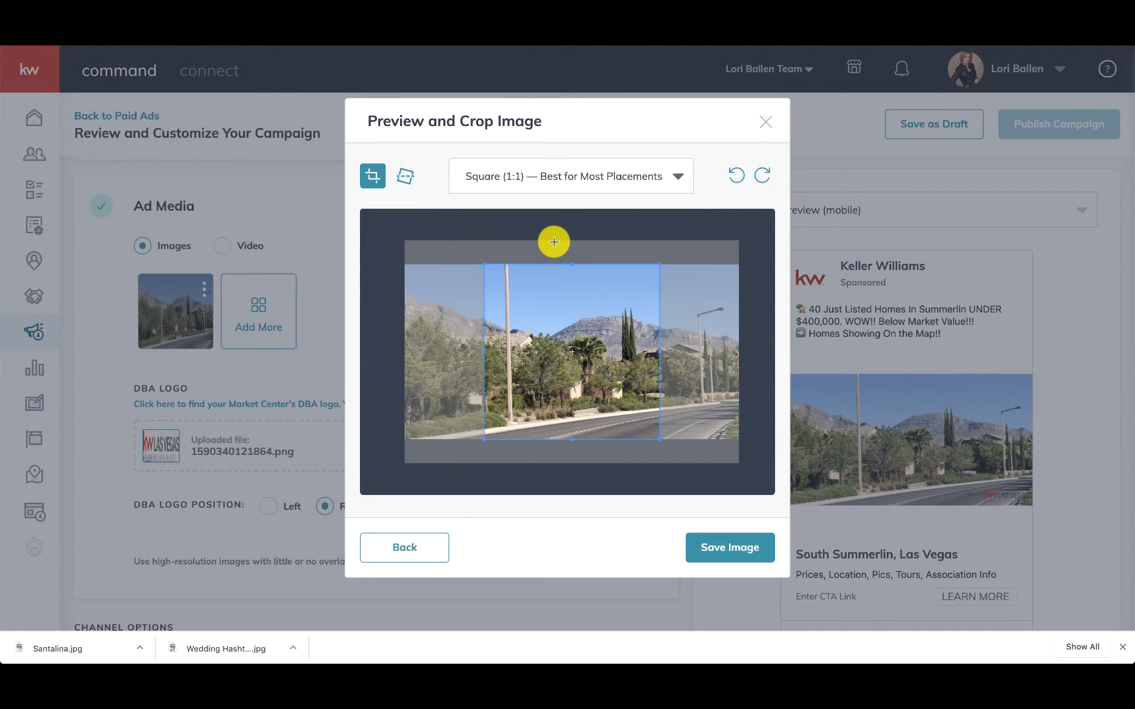
pyautogui.moveTo(598, 369); pyautogui.dragTo(632, 404)
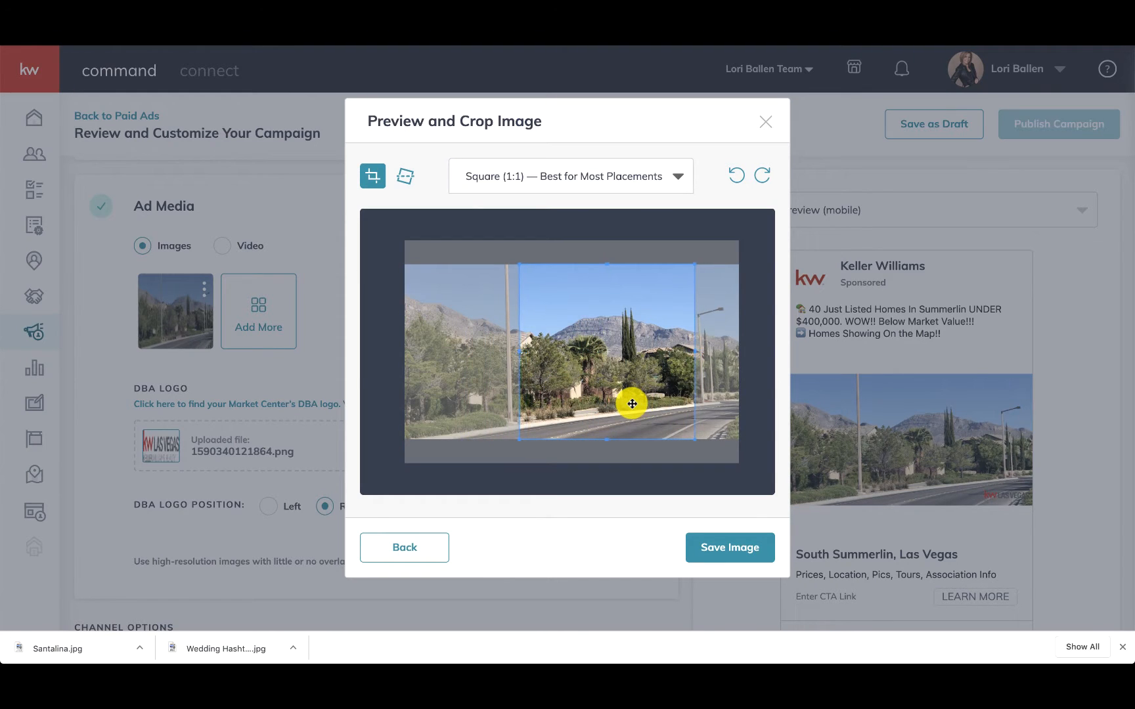
pyautogui.click(740, 555)
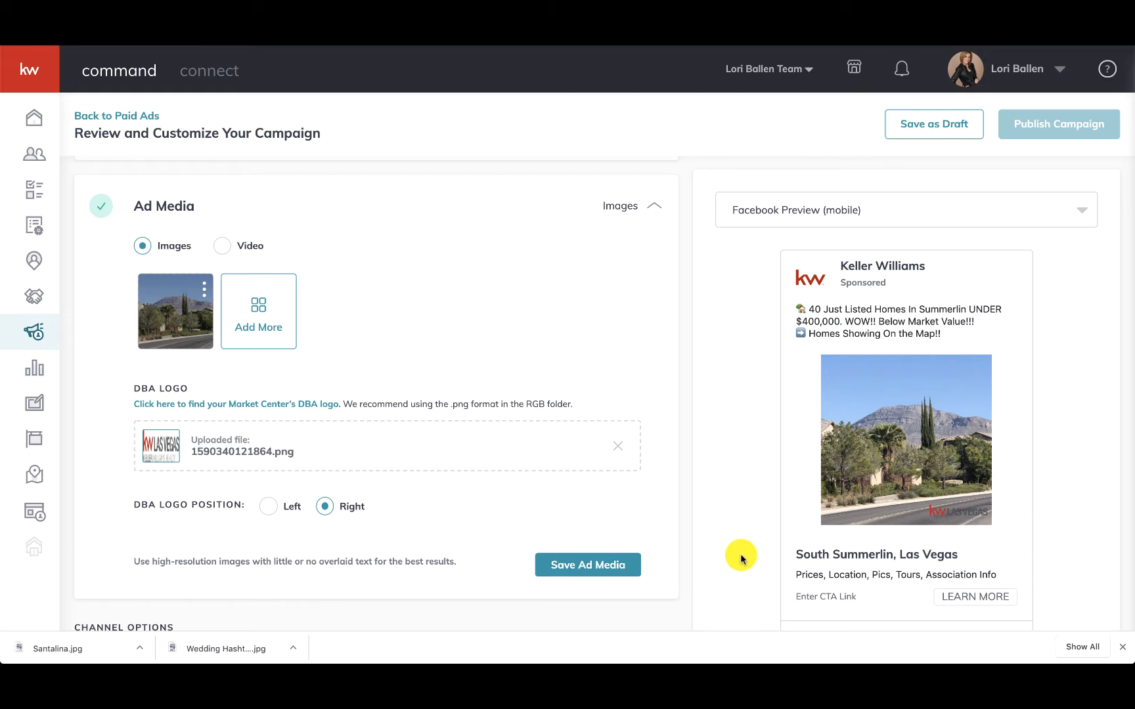
# Crop the square street photo to Wide (1.91:1), reposition the crop frame over the trees and mountain, and save the image
pyautogui.click(196, 291)
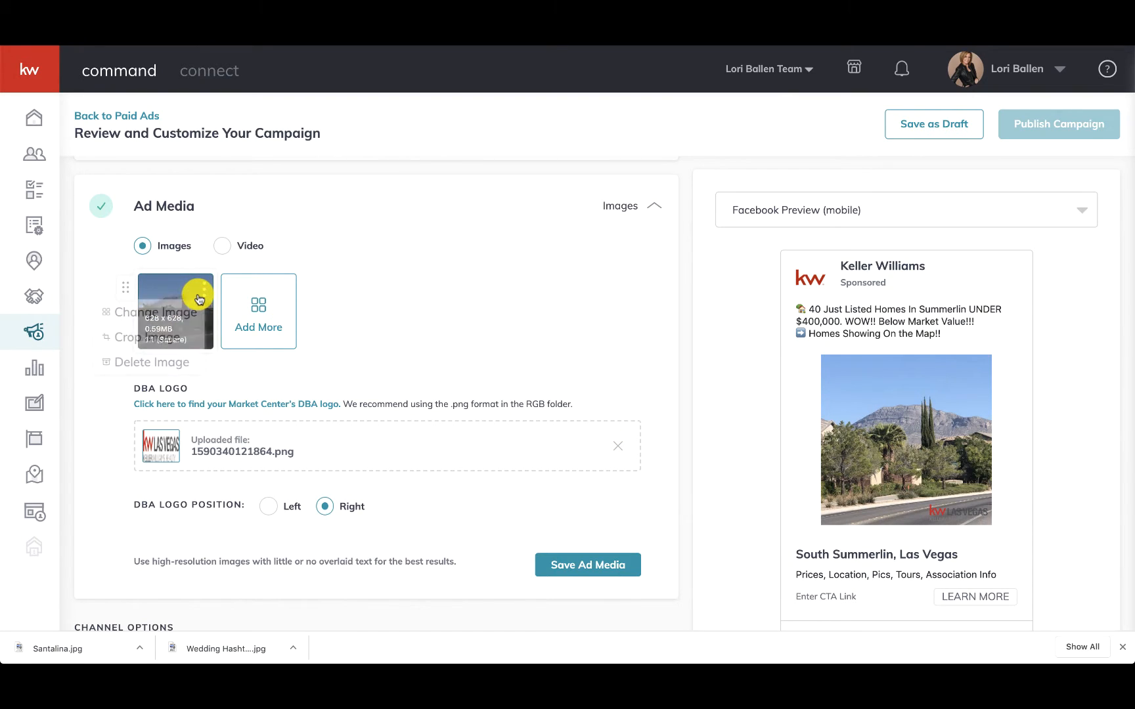
pyautogui.click(159, 338)
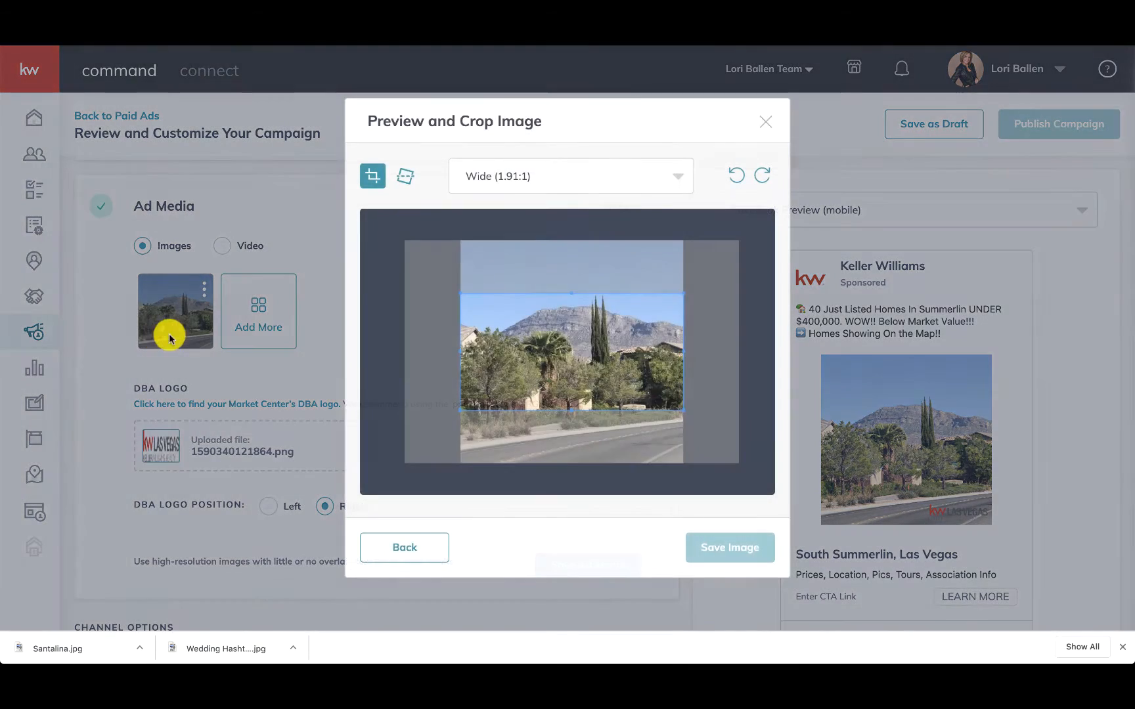
pyautogui.click(578, 179)
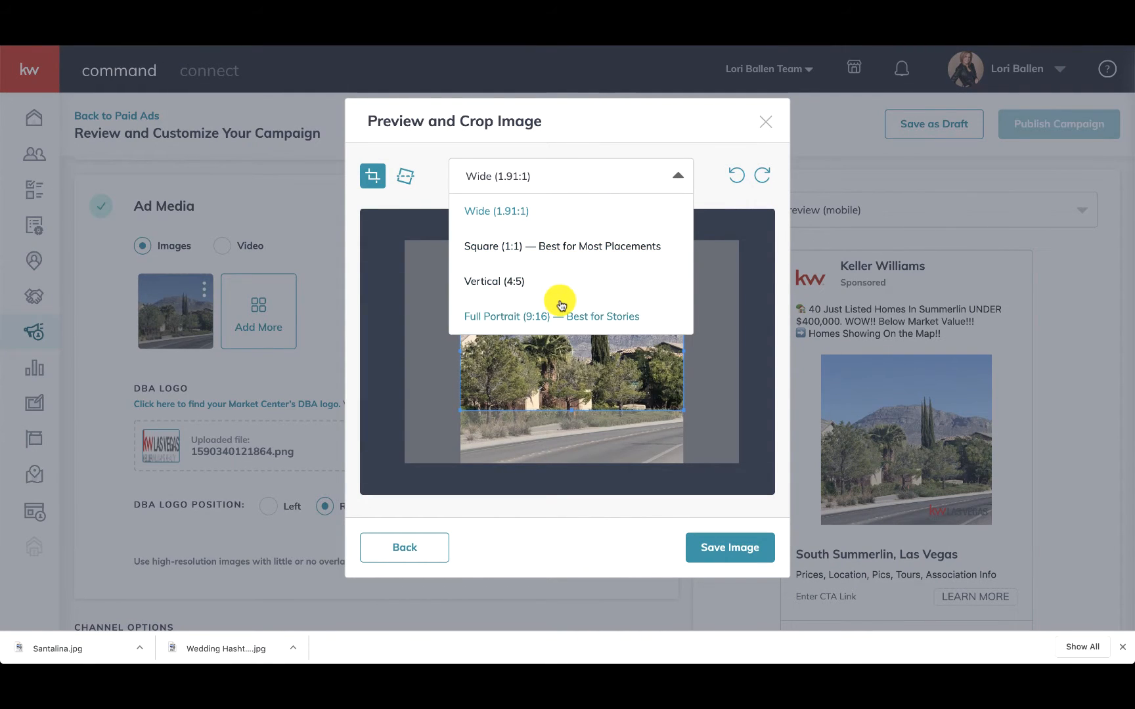
pyautogui.click(529, 211)
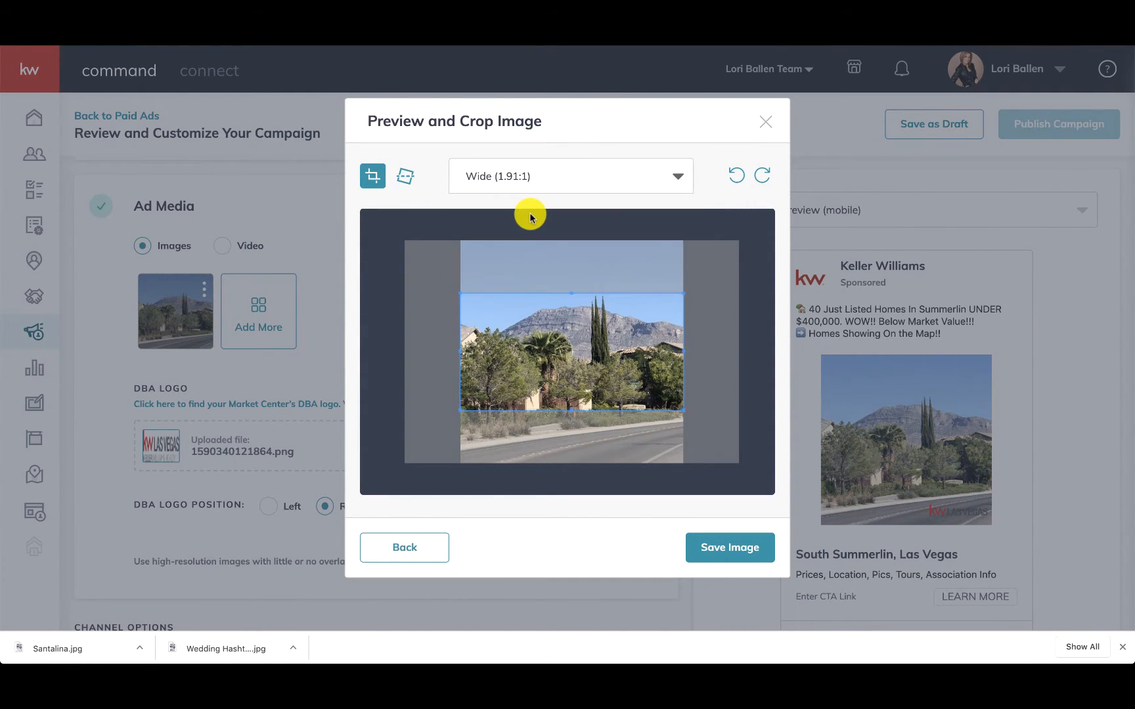
pyautogui.moveTo(593, 388); pyautogui.dragTo(608, 413)
pyautogui.click(730, 548)
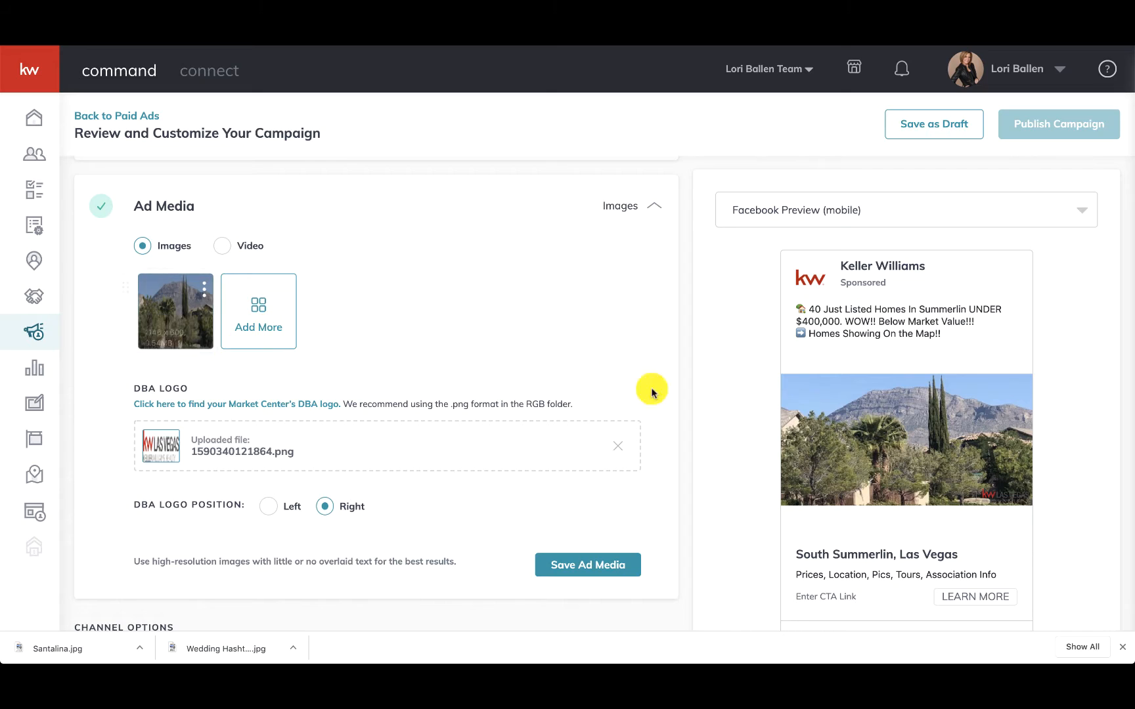
# Delete the street photo from the ad media and open the Template Library to source a new campaign image
pyautogui.moveTo(188, 317)
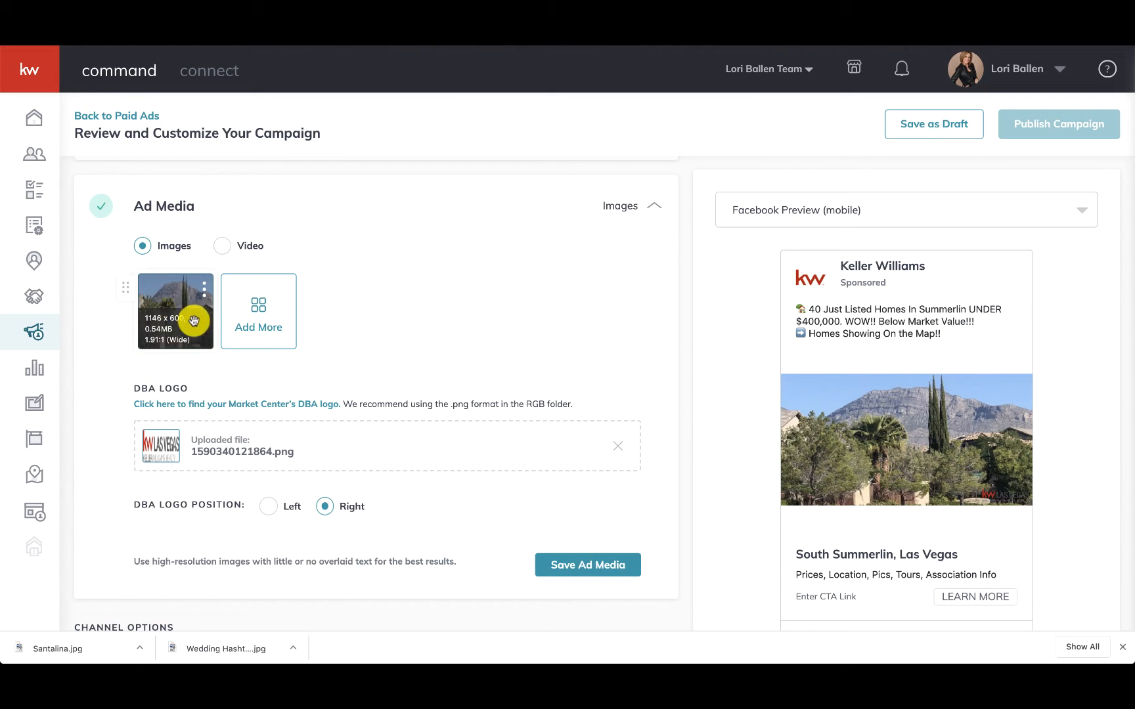
pyautogui.click(204, 297)
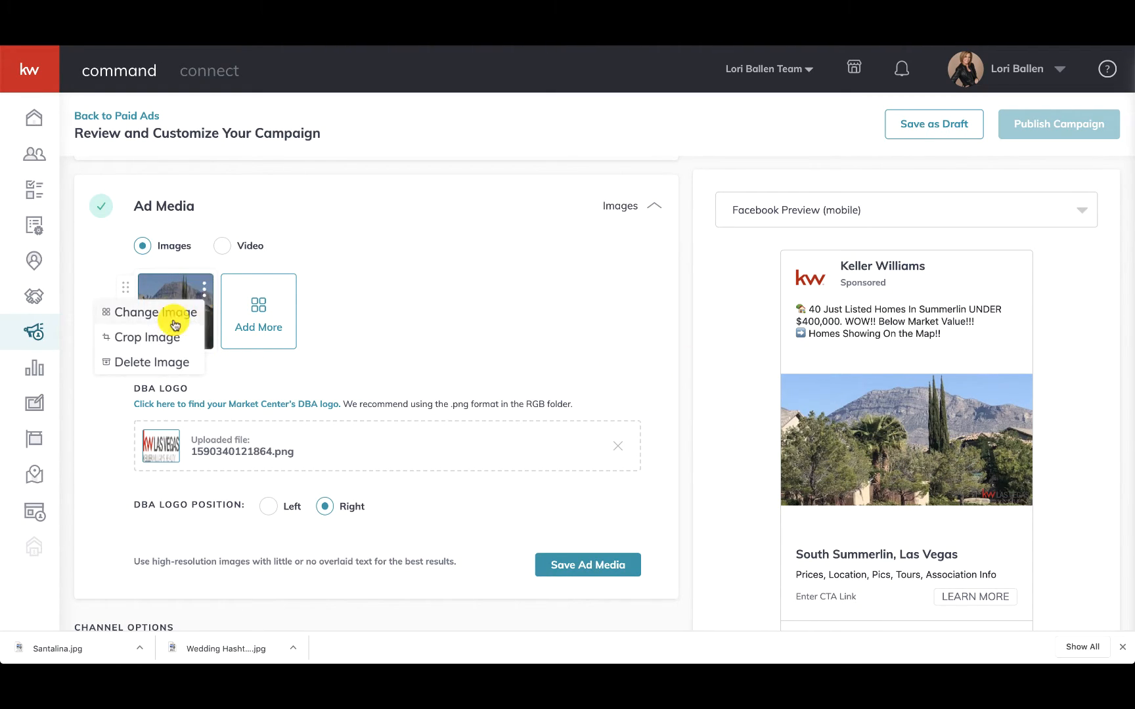
pyautogui.click(165, 363)
pyautogui.click(190, 317)
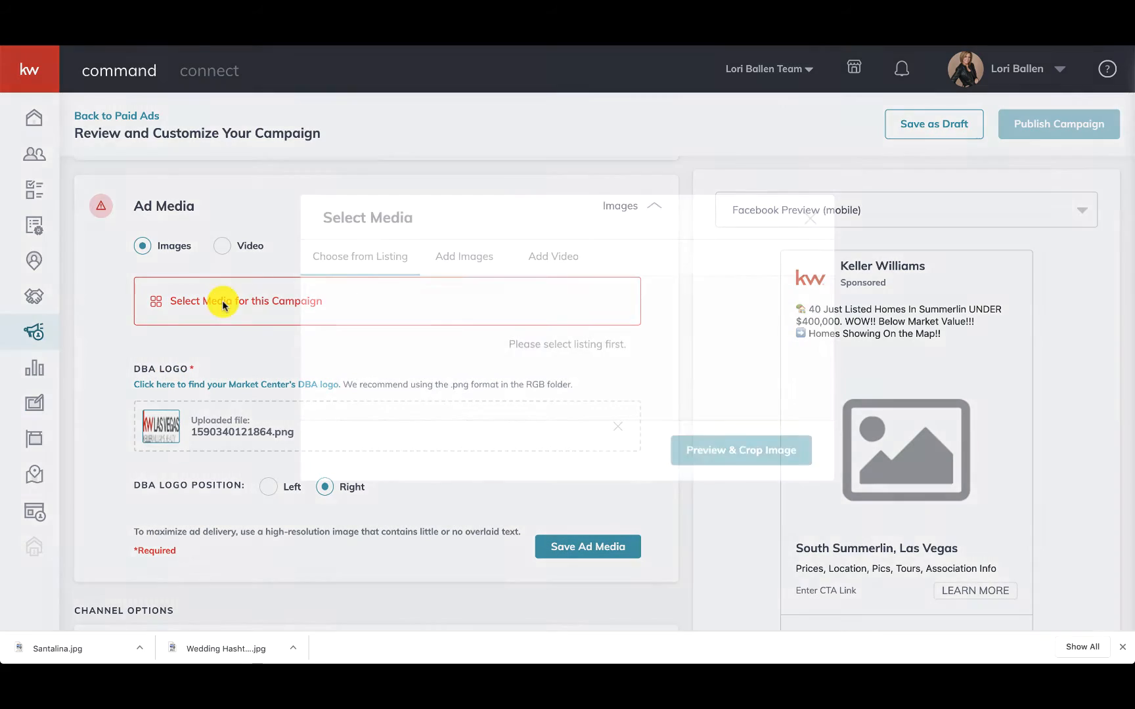
pyautogui.click(481, 260)
pyautogui.click(411, 341)
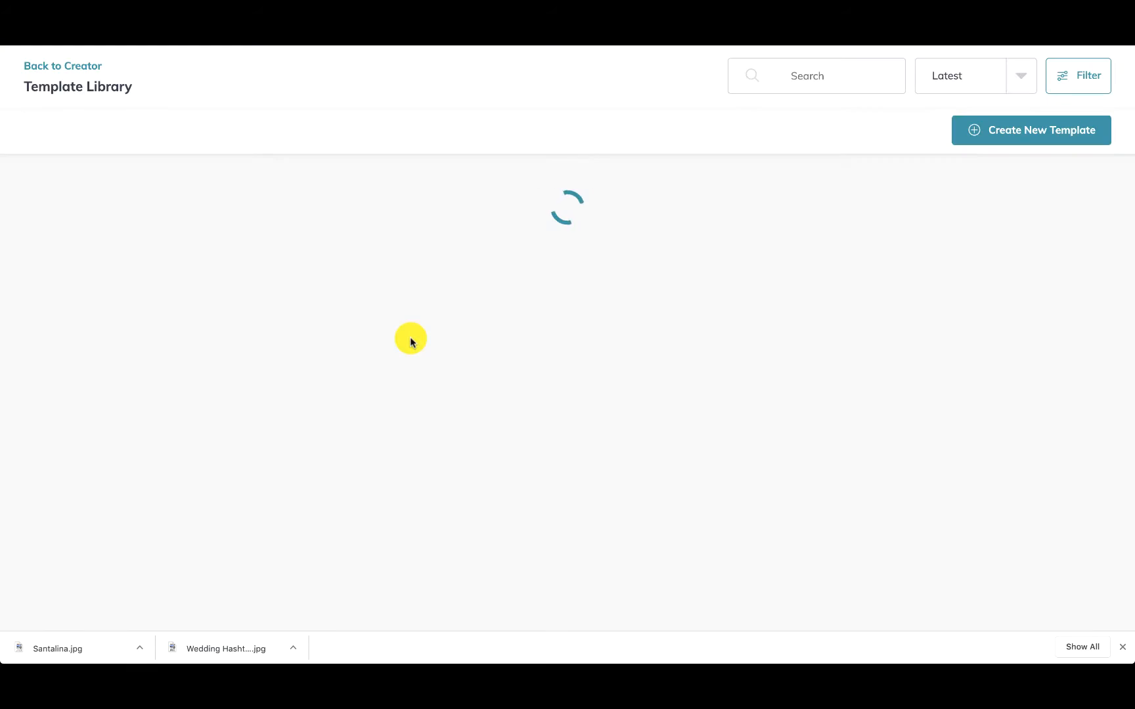
# Select the street photo from the design library again, preview it with the Wide (1.91:1) crop, and save the image
pyautogui.click(166, 197)
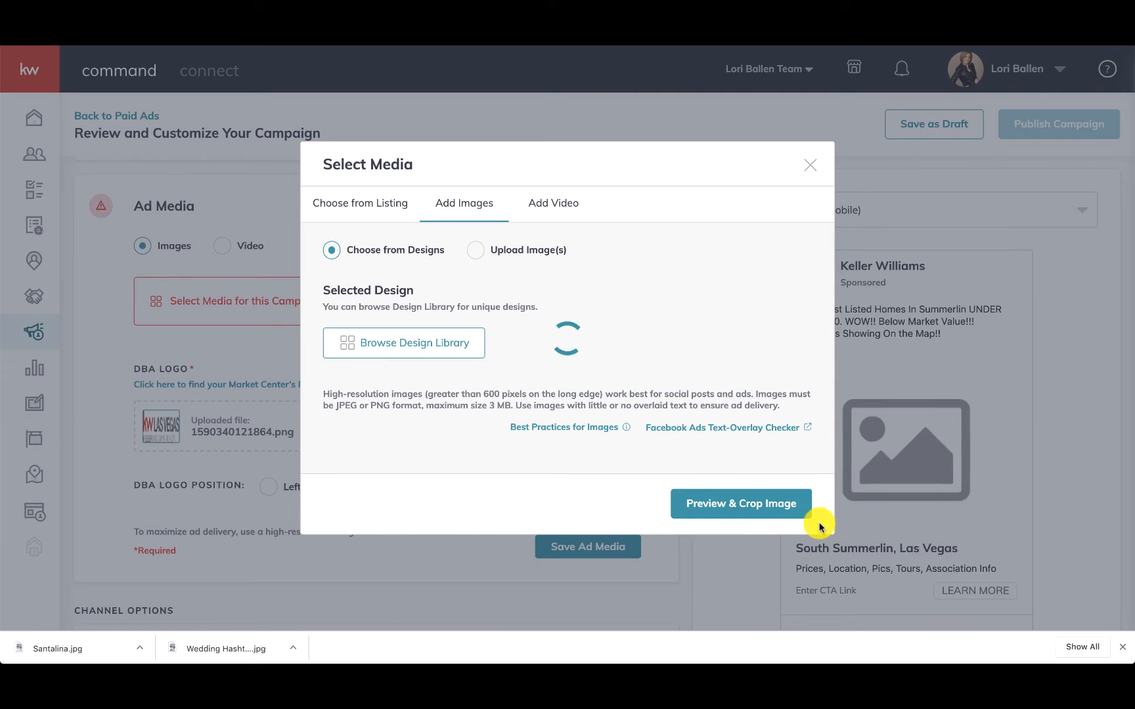
pyautogui.click(761, 591)
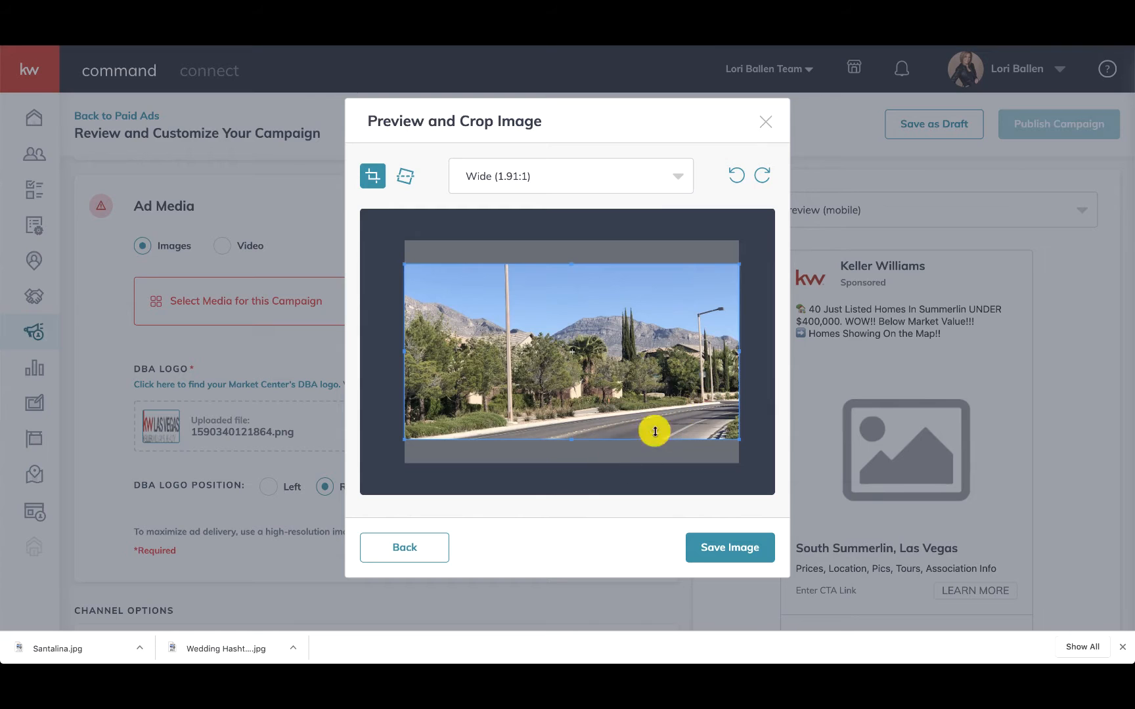
pyautogui.click(756, 554)
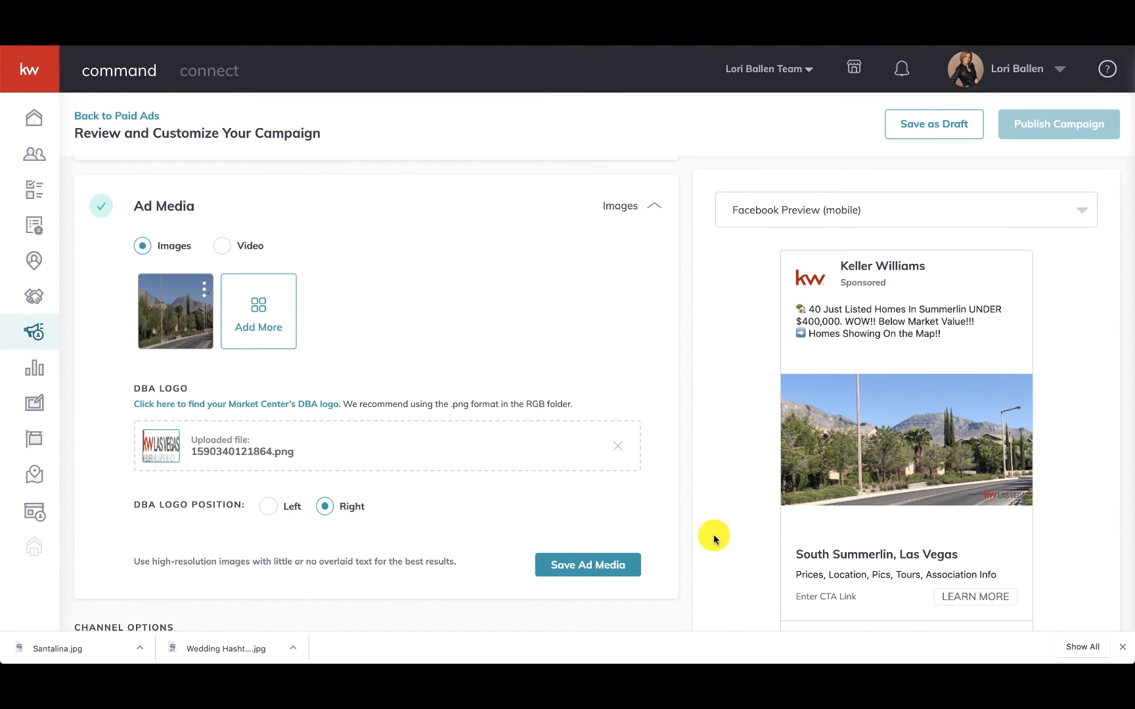
# Configure the Facebook Ad channel with the Las Vegas team page and the Facebook lead generation form as destination
pyautogui.scroll(-2, 712, 533)
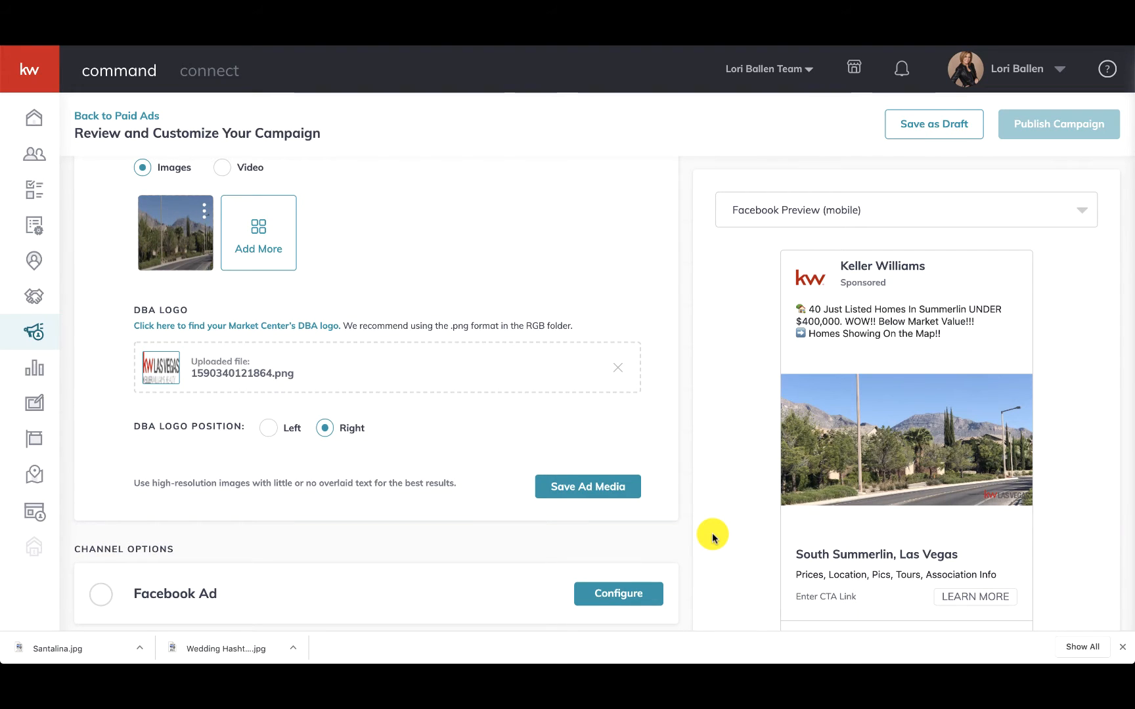
pyautogui.scroll(-3, 712, 533)
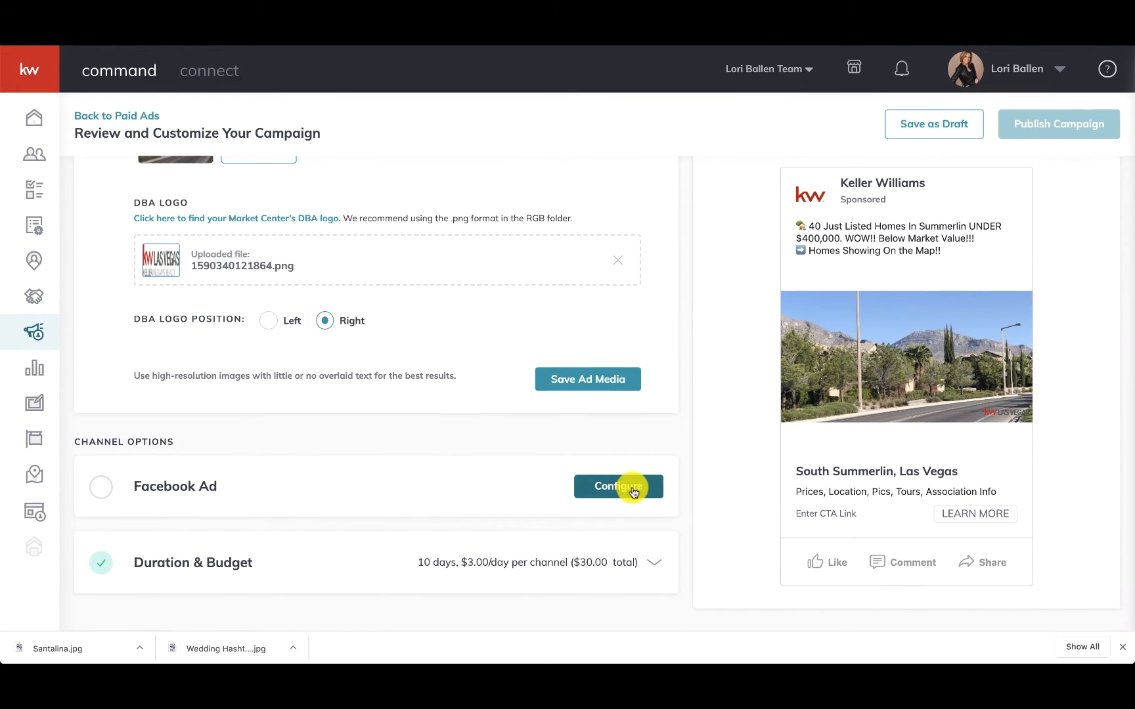
pyautogui.click(630, 487)
pyautogui.scroll(-1, 629, 486)
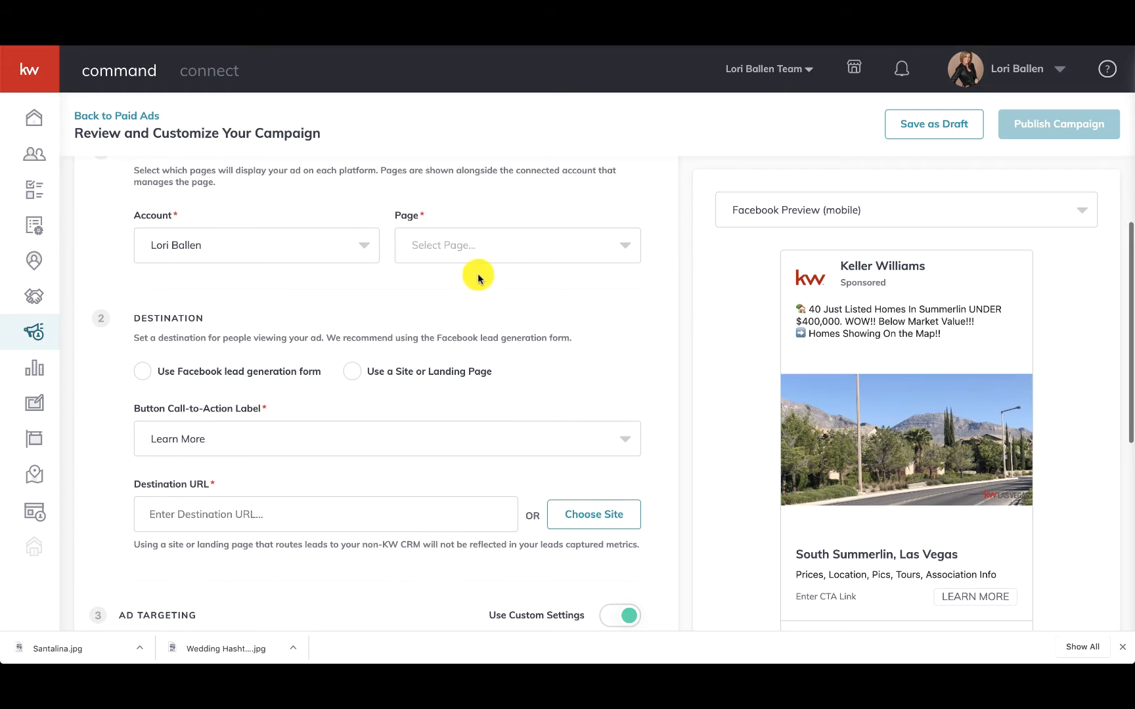
pyautogui.click(452, 256)
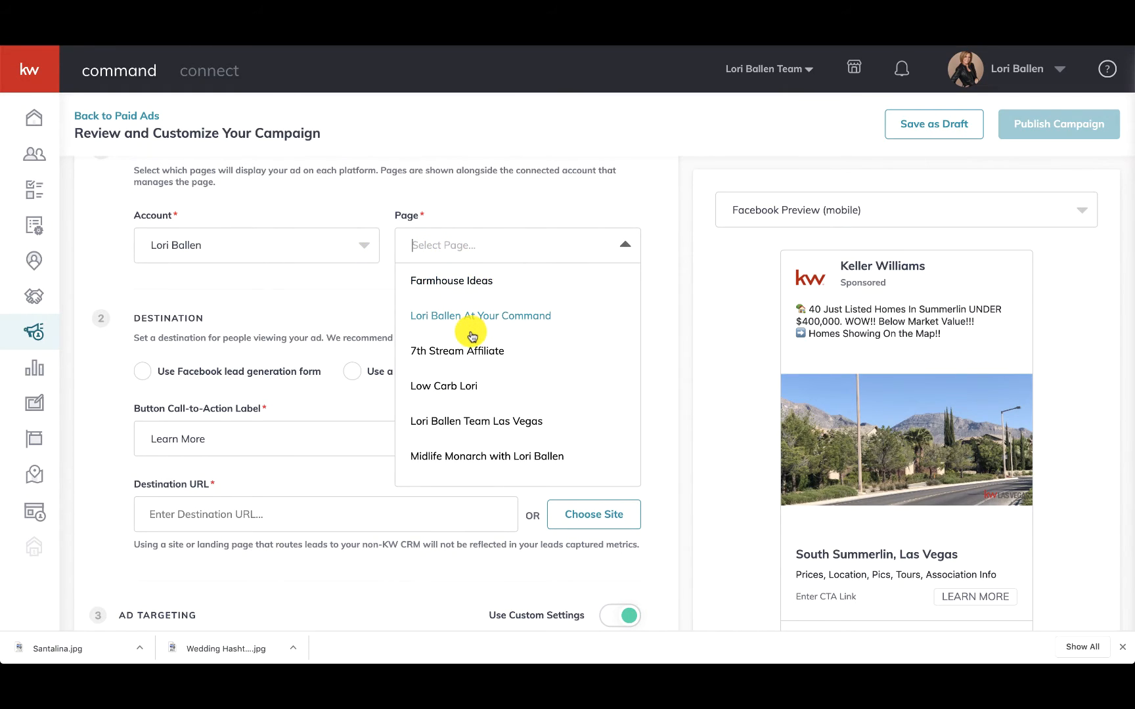
pyautogui.scroll(-2, 469, 330)
pyautogui.click(474, 365)
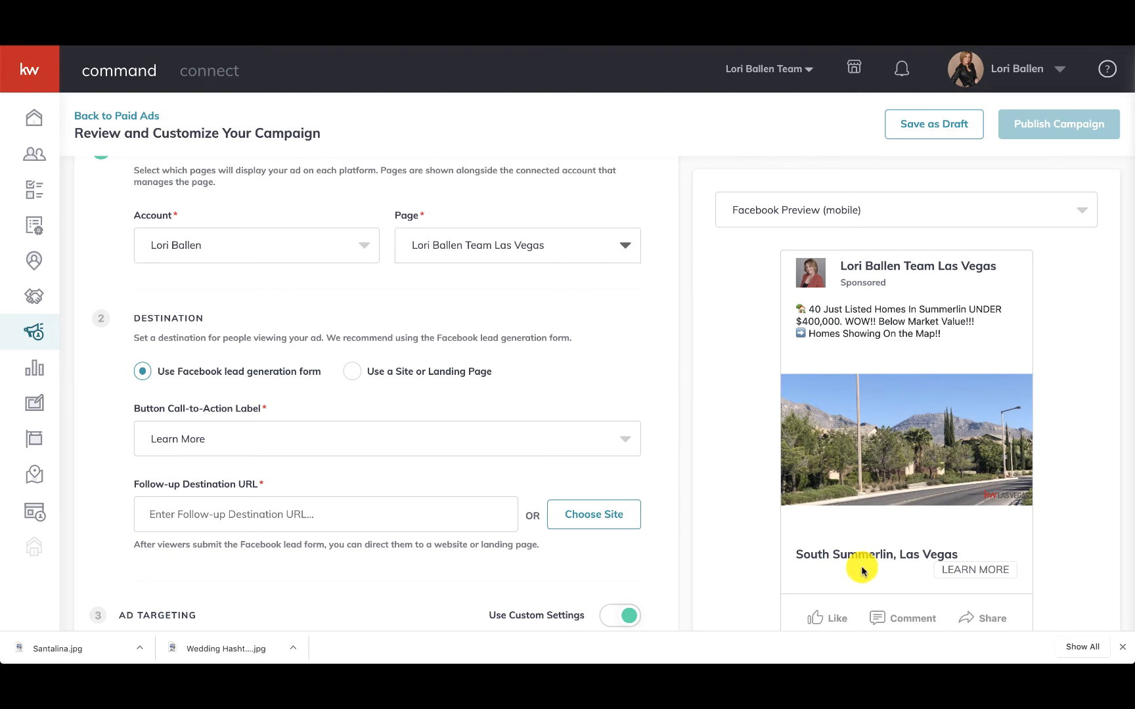
# Compare the ad in the Facebook mobile and web feed previews, checking its text, image and headline
pyautogui.scroll(1, 566, 434)
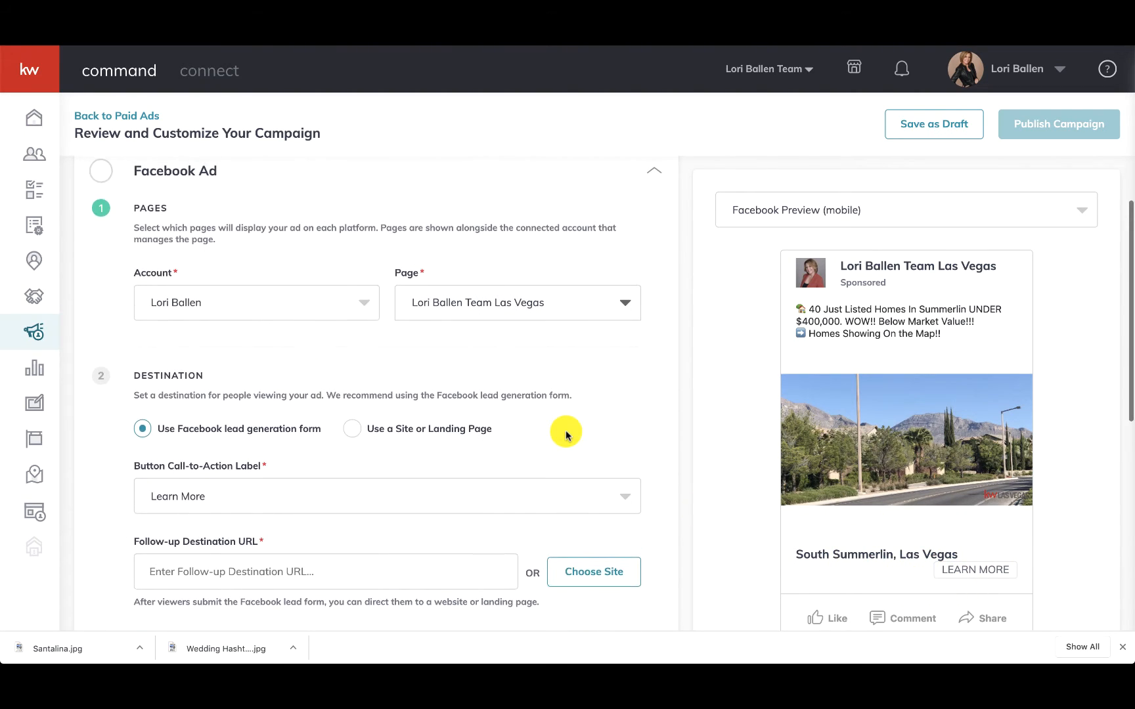
pyautogui.scroll(2, 565, 434)
pyautogui.scroll(3, 565, 434)
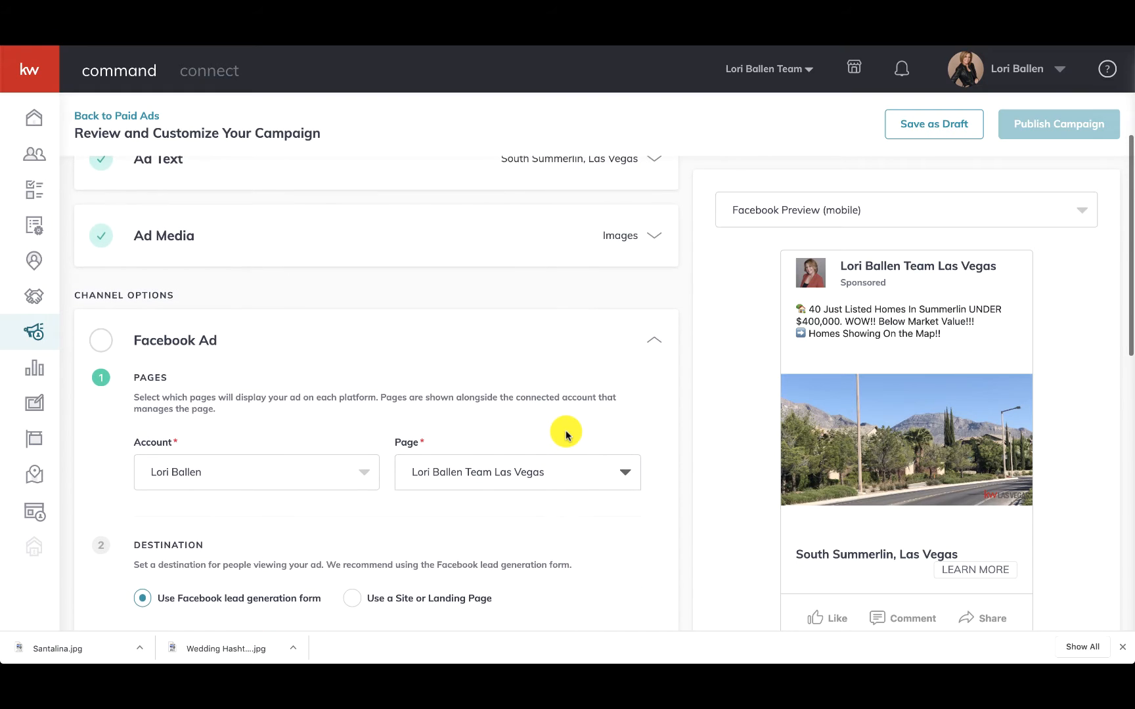
pyautogui.scroll(-1, 566, 435)
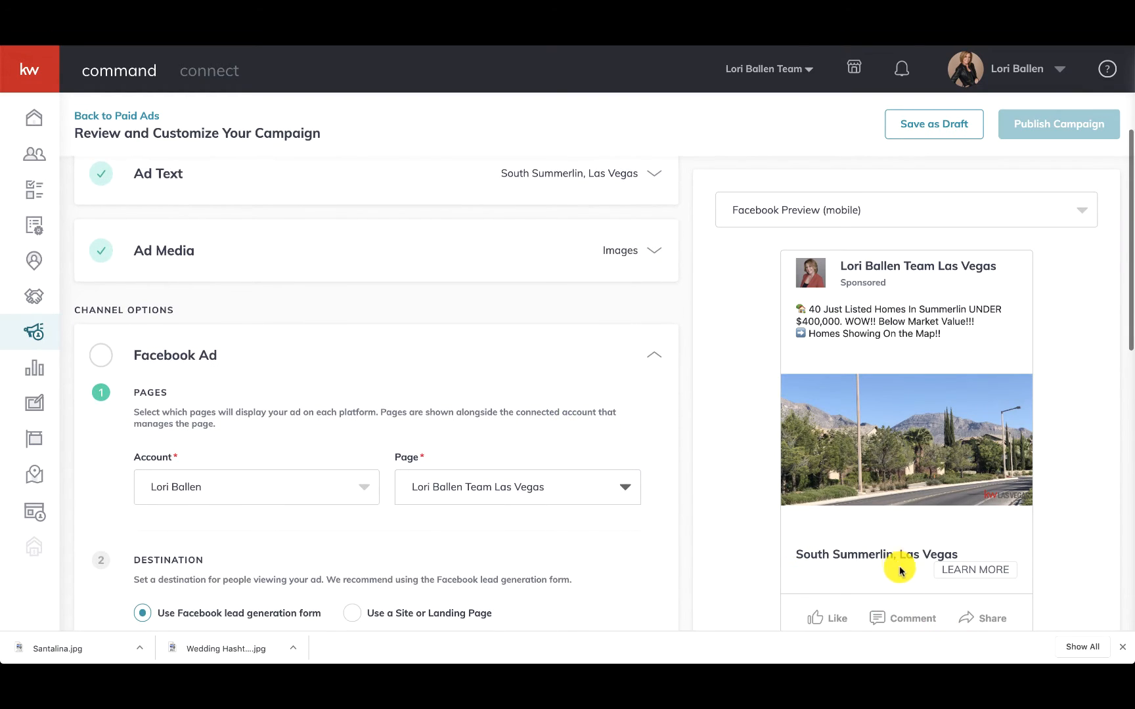
pyautogui.scroll(-1, 894, 578)
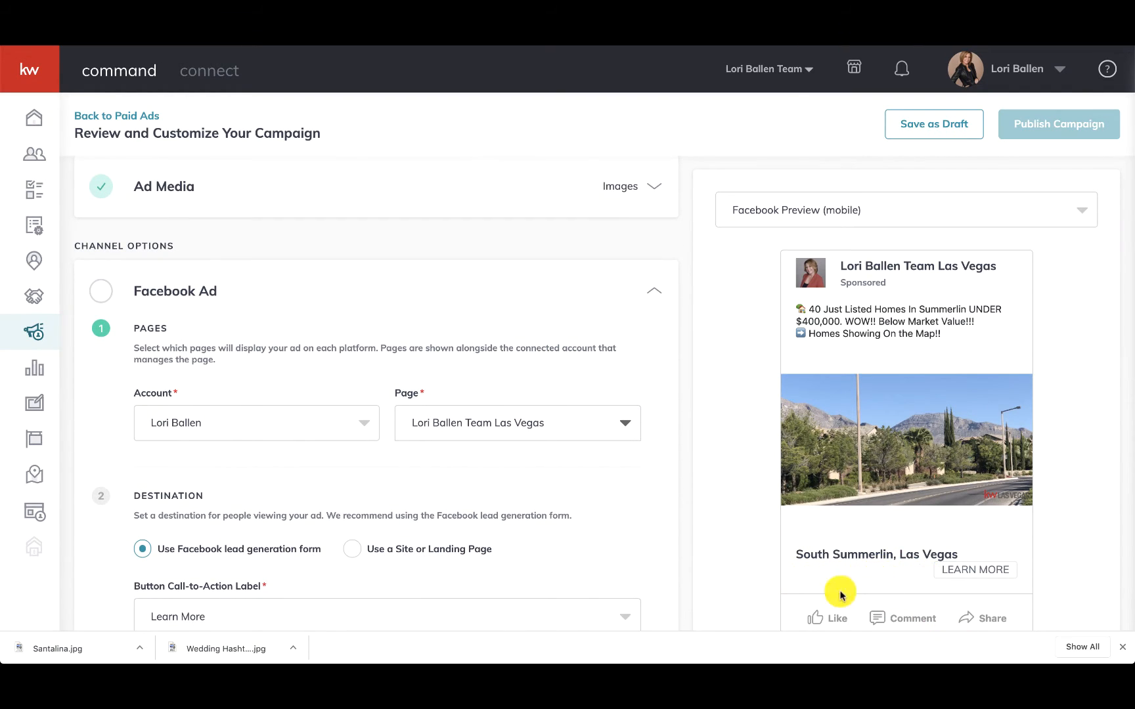
pyautogui.scroll(-2, 354, 524)
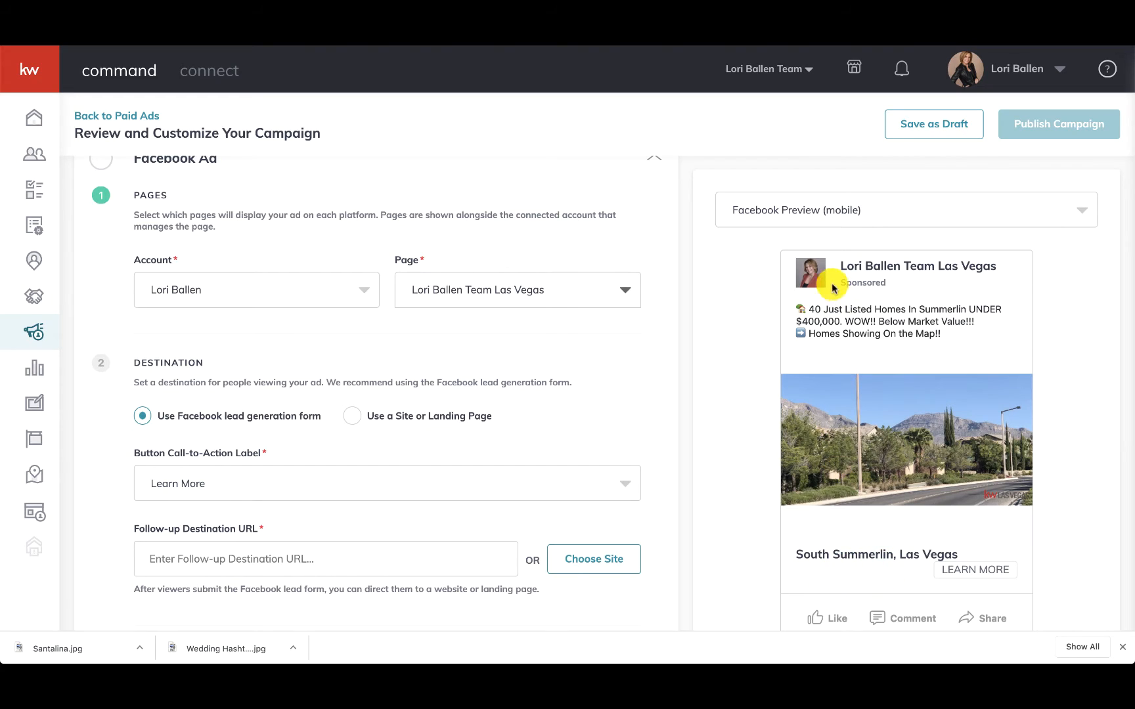
pyautogui.click(825, 209)
pyautogui.click(827, 281)
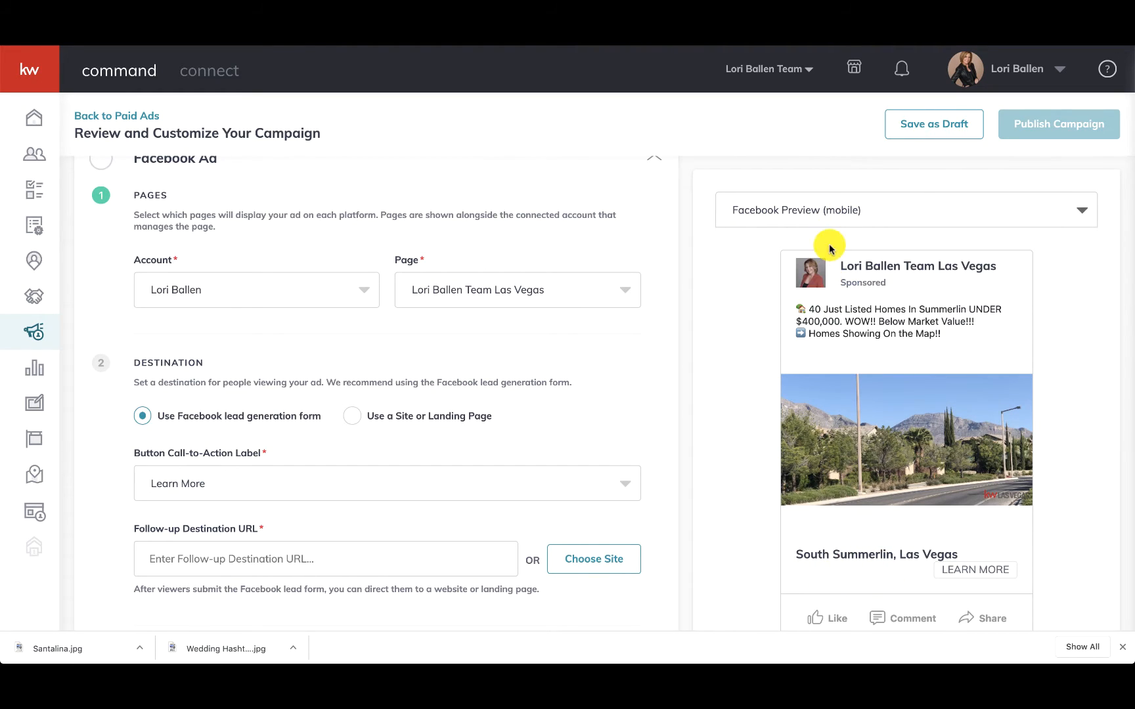
pyautogui.click(824, 210)
pyautogui.click(827, 245)
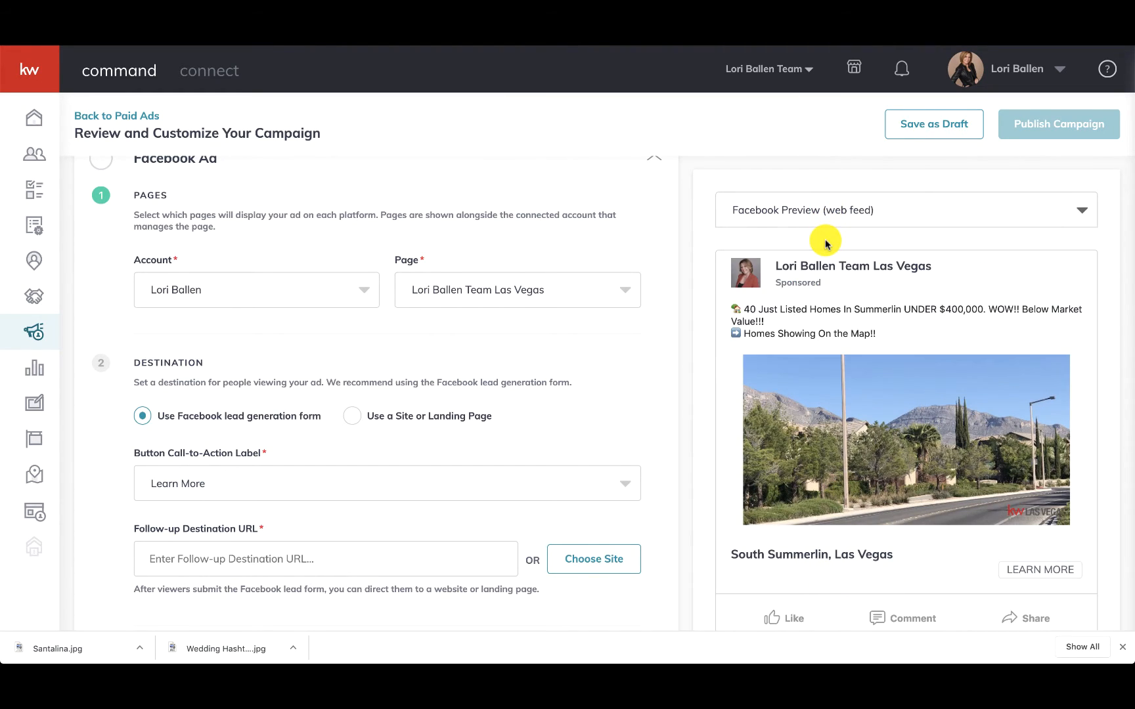
pyautogui.click(823, 210)
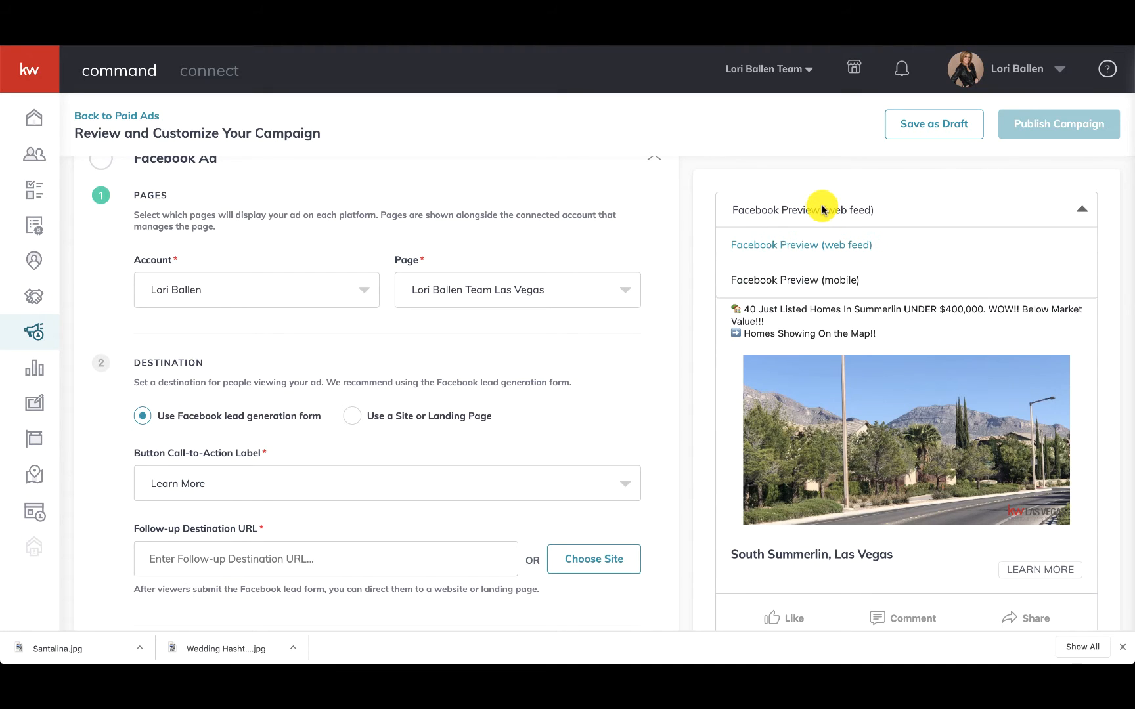
pyautogui.click(817, 275)
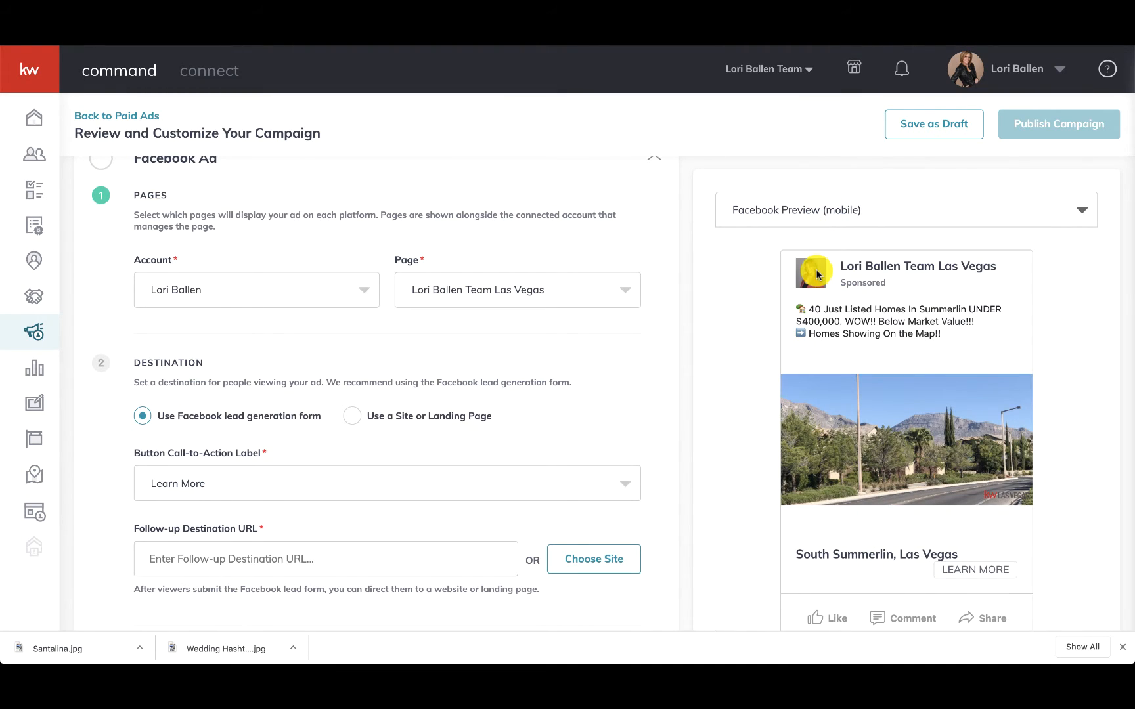
pyautogui.click(801, 211)
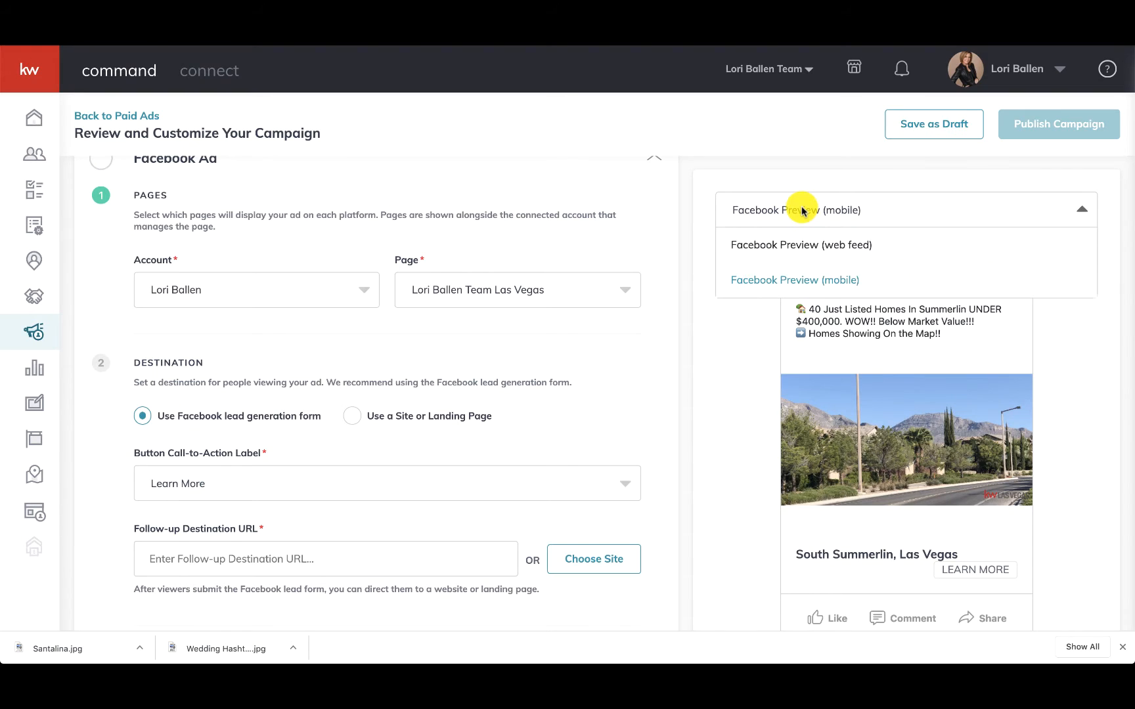
pyautogui.click(802, 243)
# Remove the line break before the arrow and "Homes Showing On the Map!!" in the main copy, and save the ad text
pyautogui.scroll(5, 337, 314)
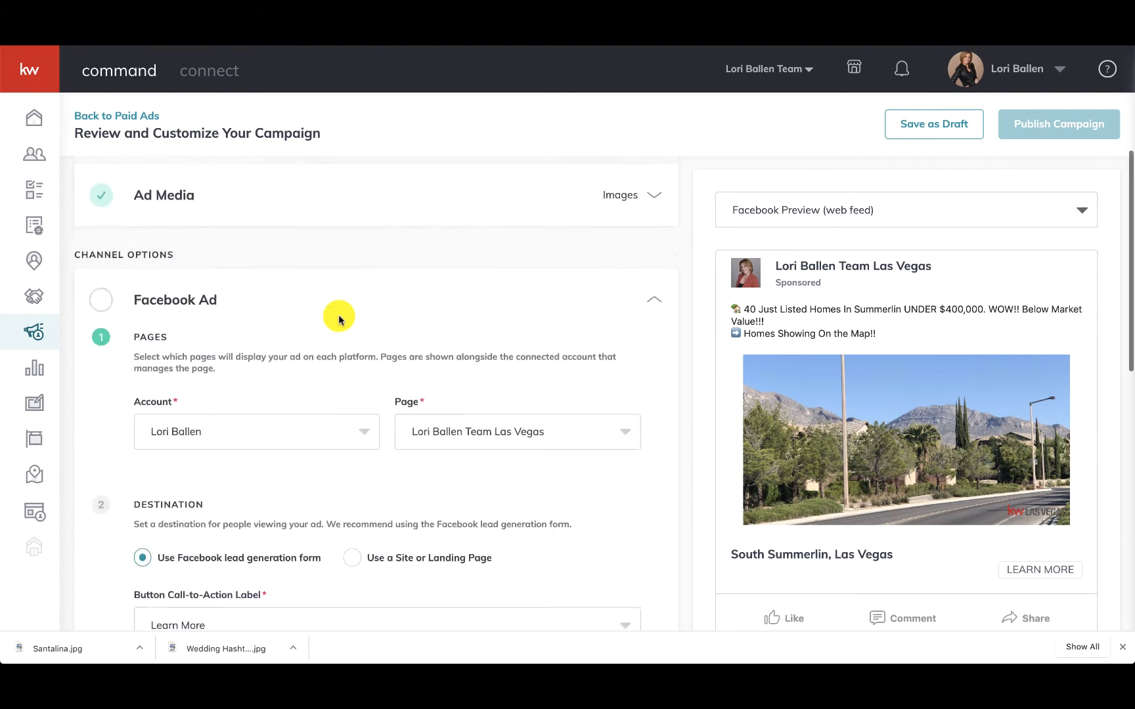
pyautogui.scroll(-1, 338, 315)
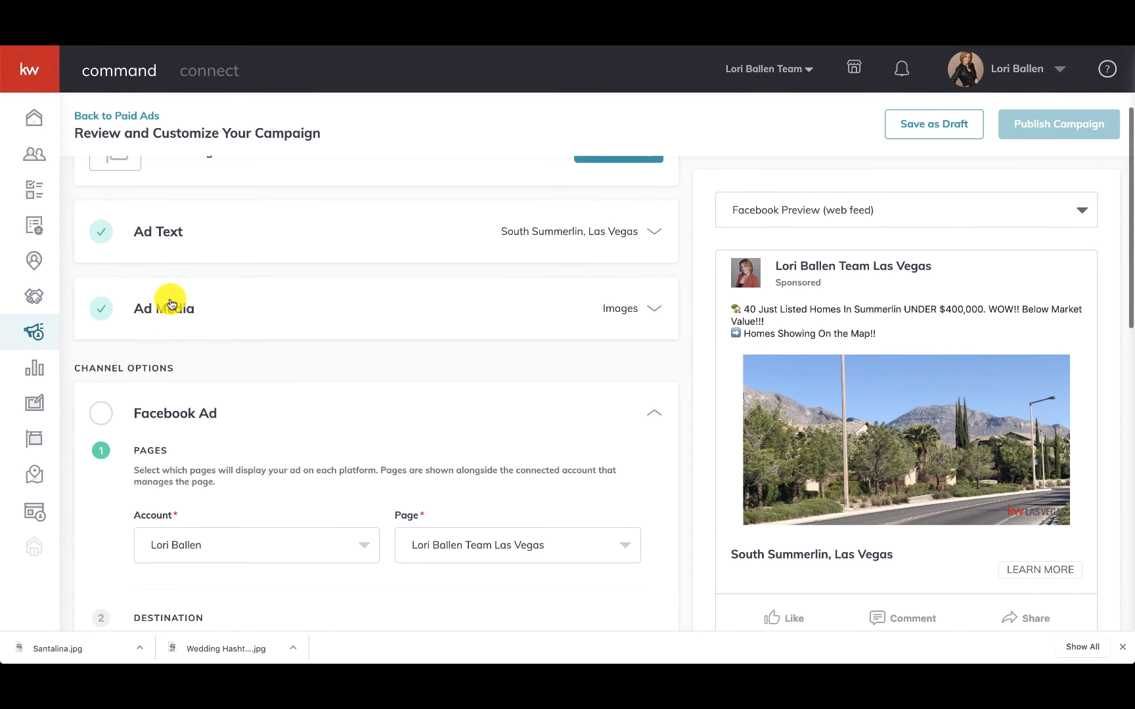
pyautogui.click(178, 320)
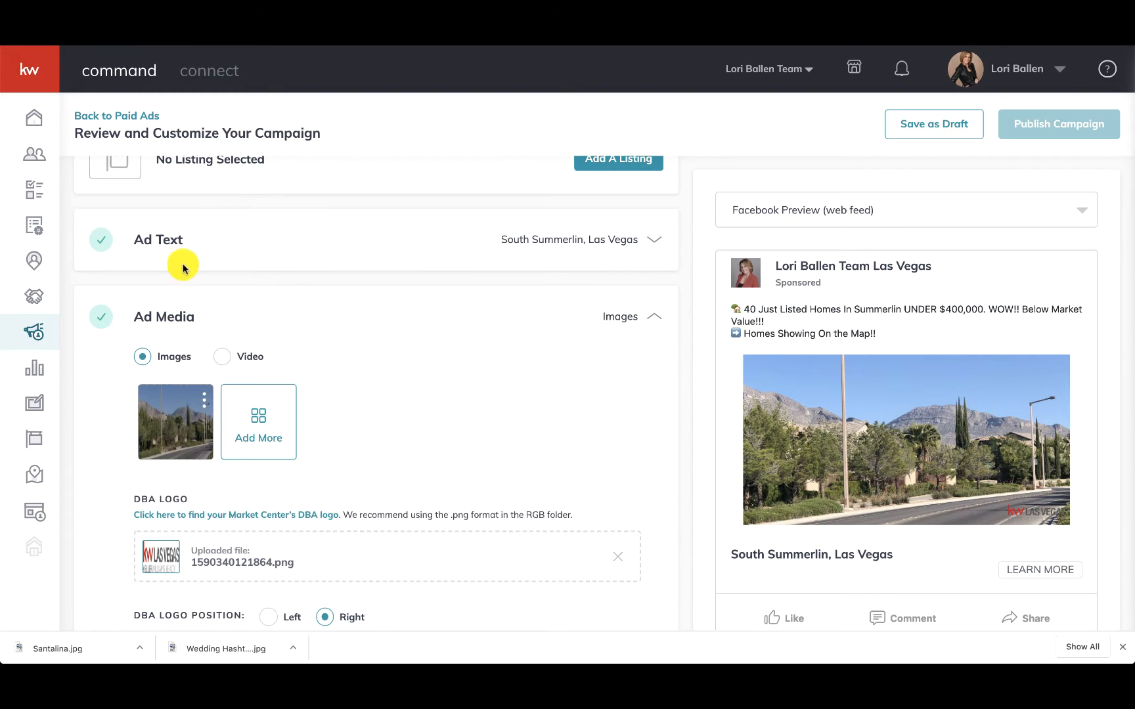
pyautogui.scroll(-1, 191, 342)
pyautogui.click(179, 235)
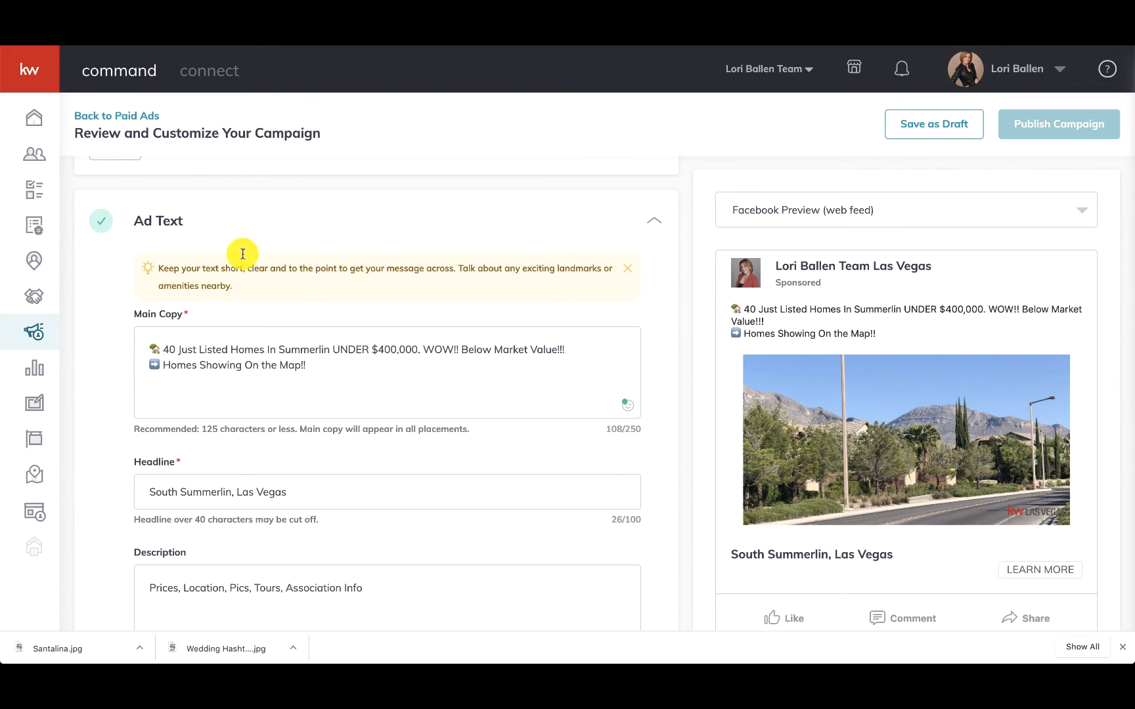
pyautogui.click(151, 364)
pyautogui.press('BackSpace')
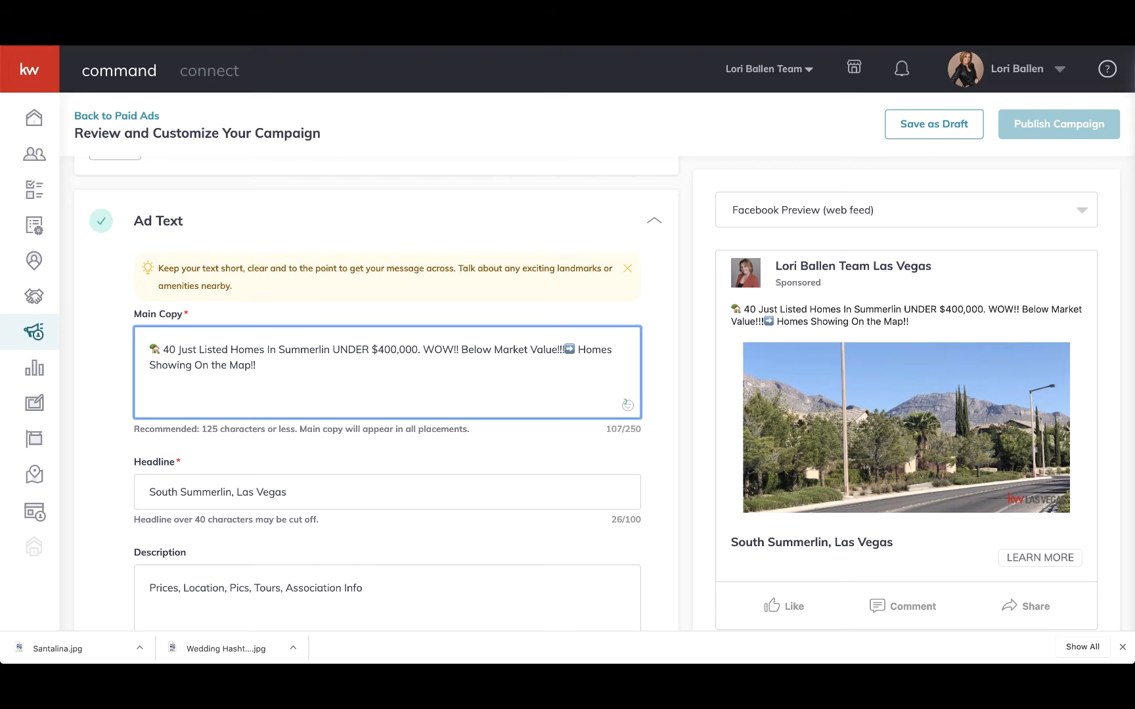
pyautogui.scroll(-5, 374, 394)
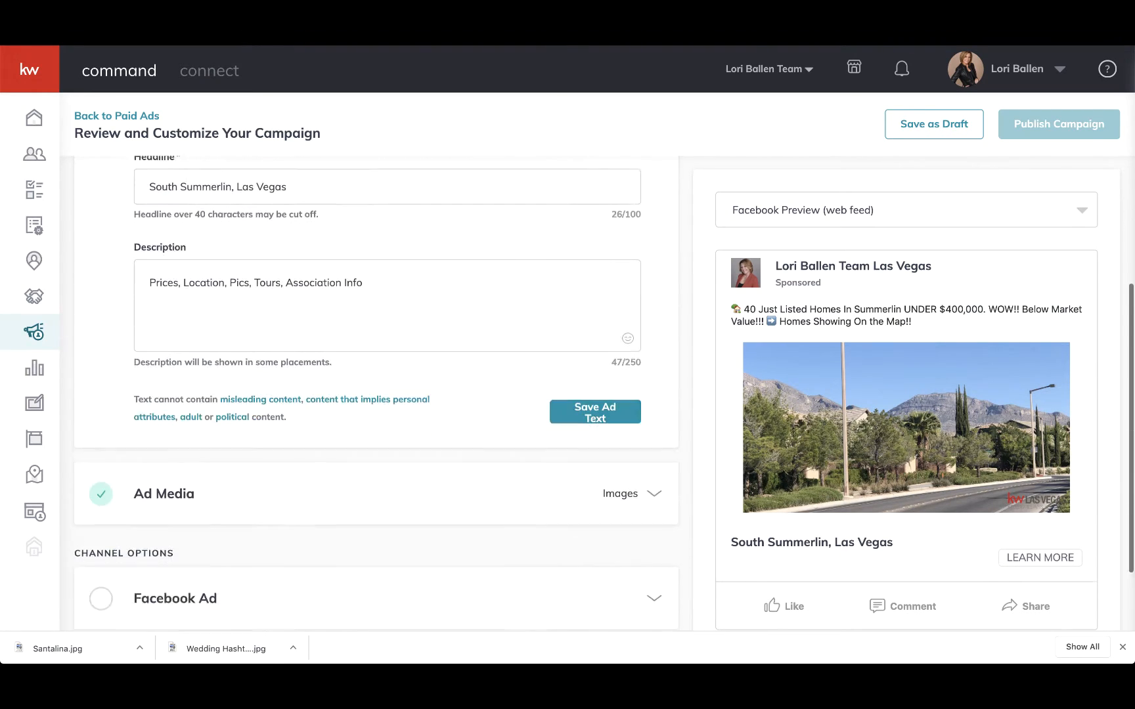
pyautogui.click(196, 281)
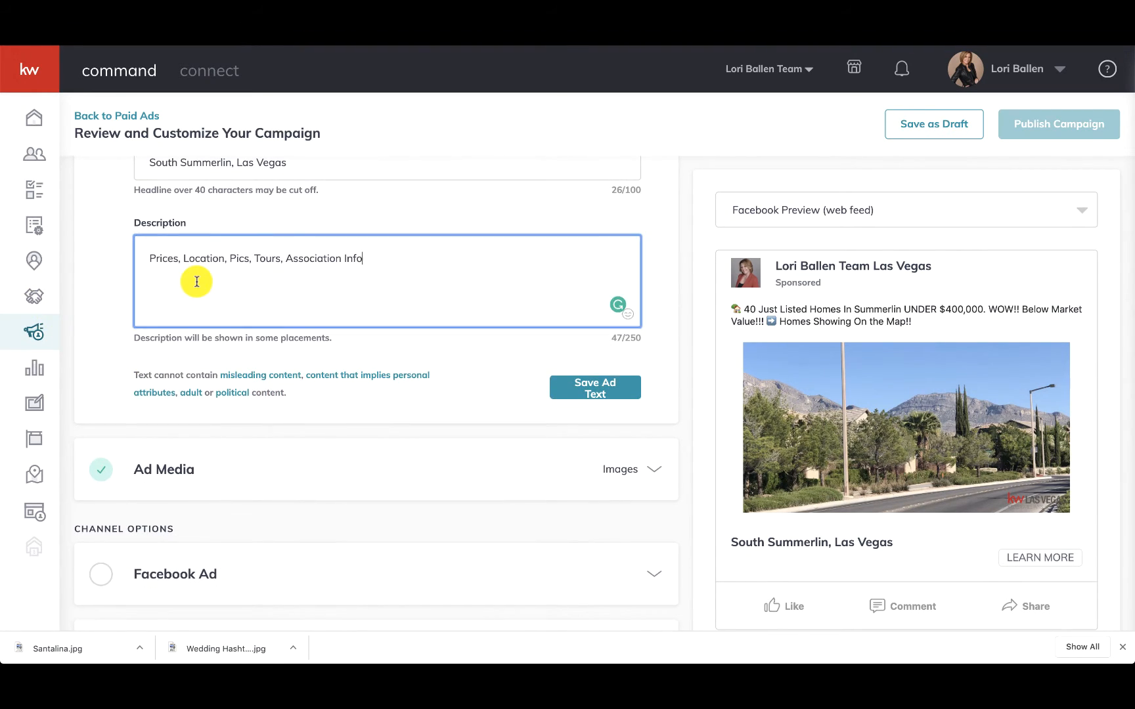
pyautogui.click(616, 394)
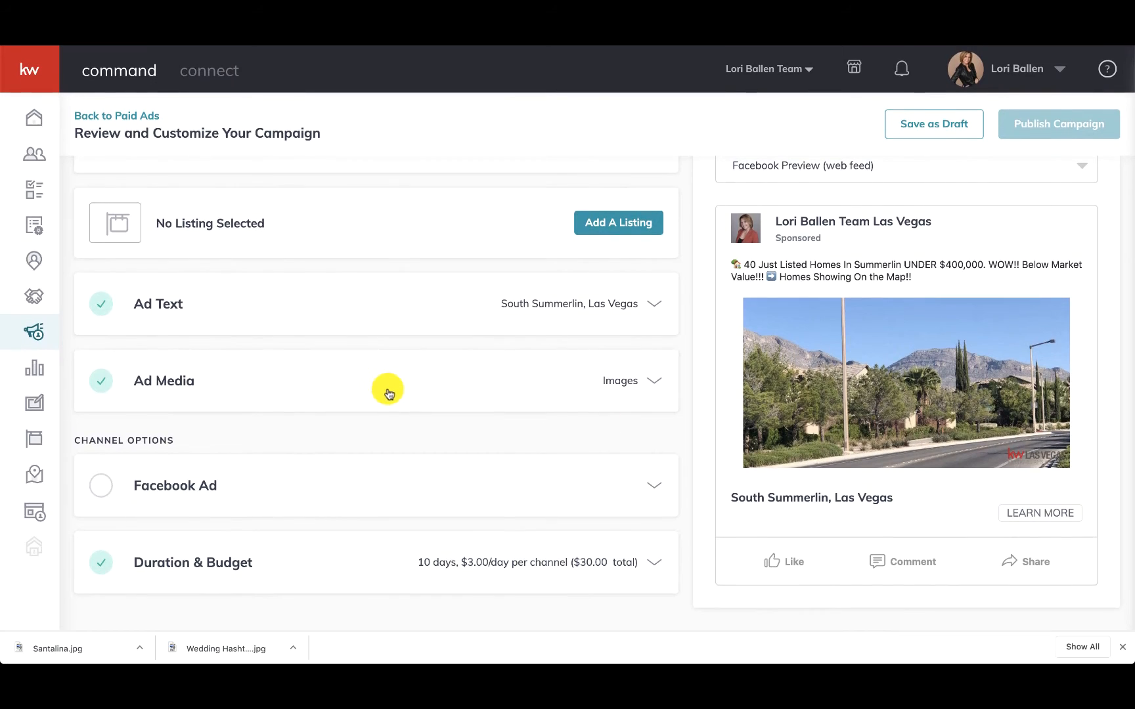
# Reopen the Facebook Ad settings and review the page, destination, call-to-action and ad targeting options
pyautogui.click(338, 486)
pyautogui.scroll(-1, 340, 489)
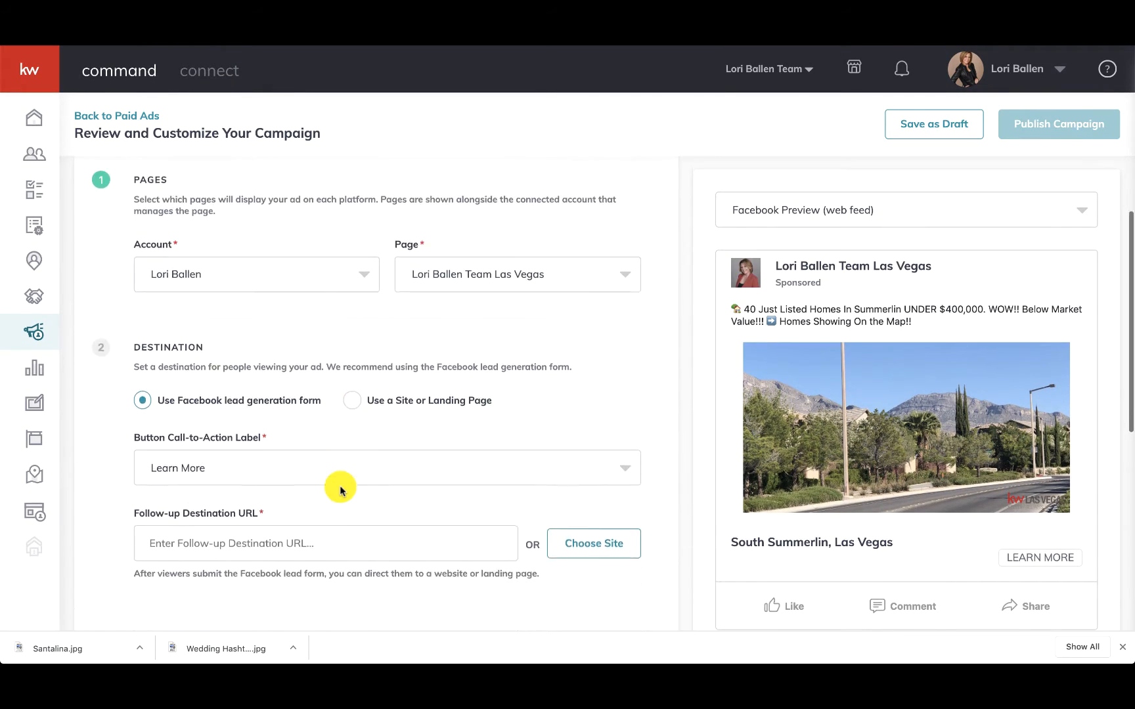
pyautogui.scroll(-1, 340, 489)
pyautogui.scroll(-2, 341, 488)
pyautogui.scroll(-5, 340, 487)
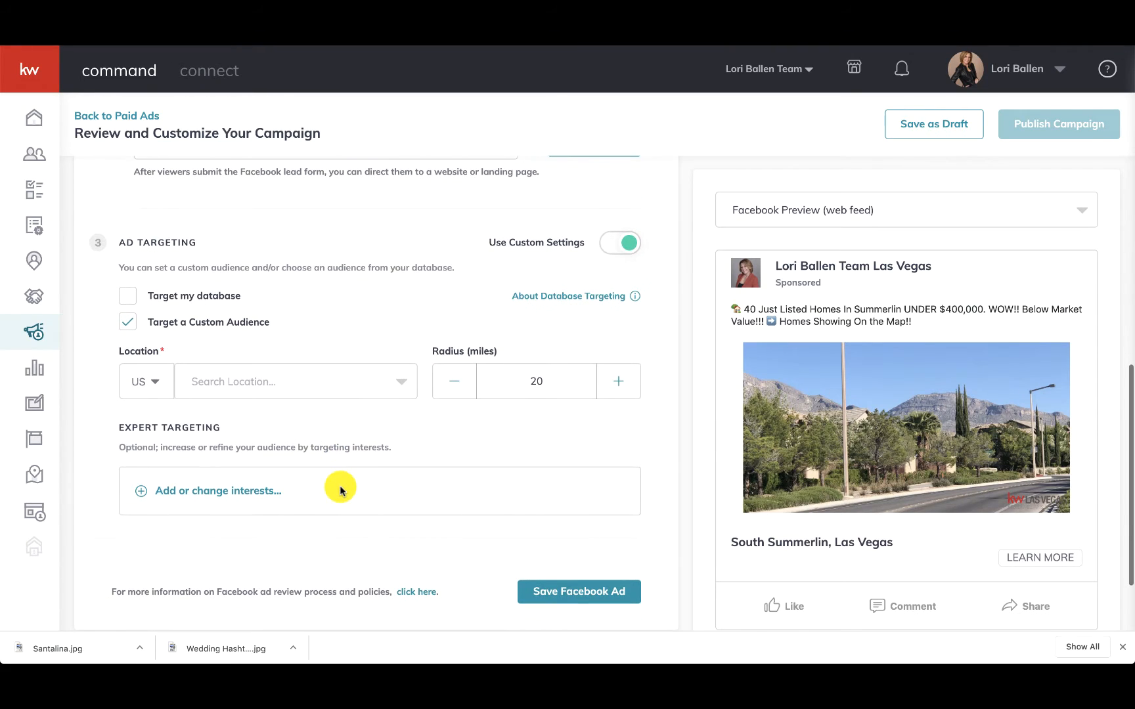
pyautogui.scroll(6, 340, 490)
pyautogui.scroll(3, 341, 489)
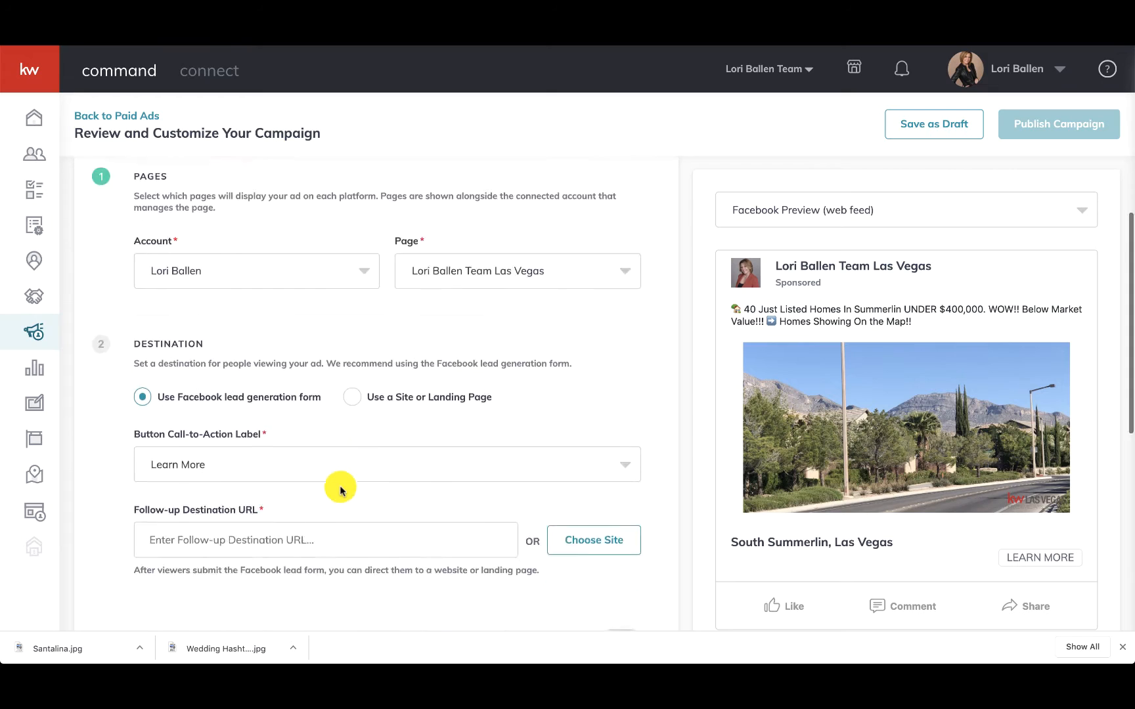
pyautogui.scroll(-3, 340, 490)
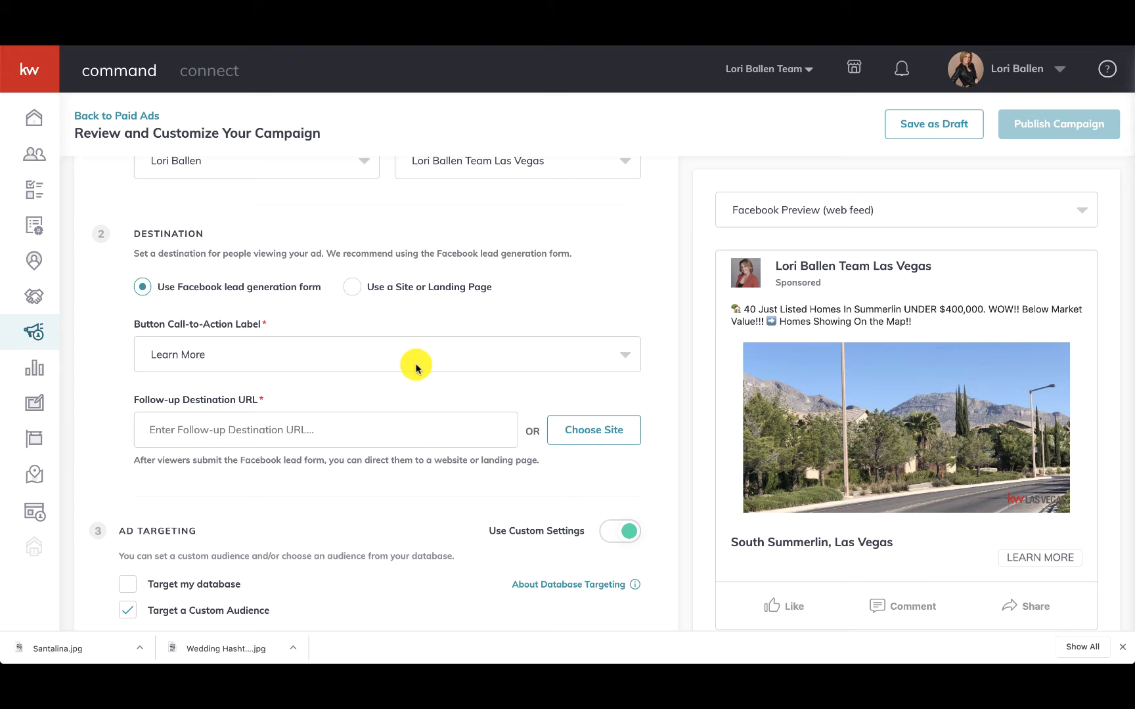
pyautogui.scroll(-1, 415, 368)
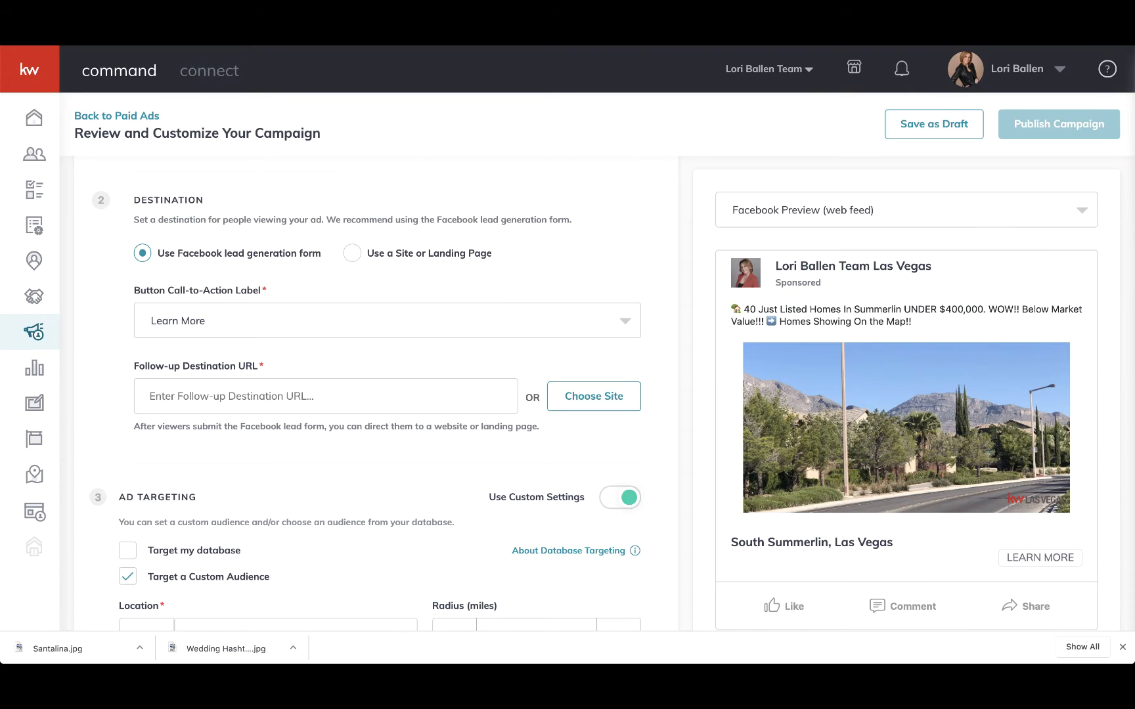
pyautogui.scroll(-1, 463, 307)
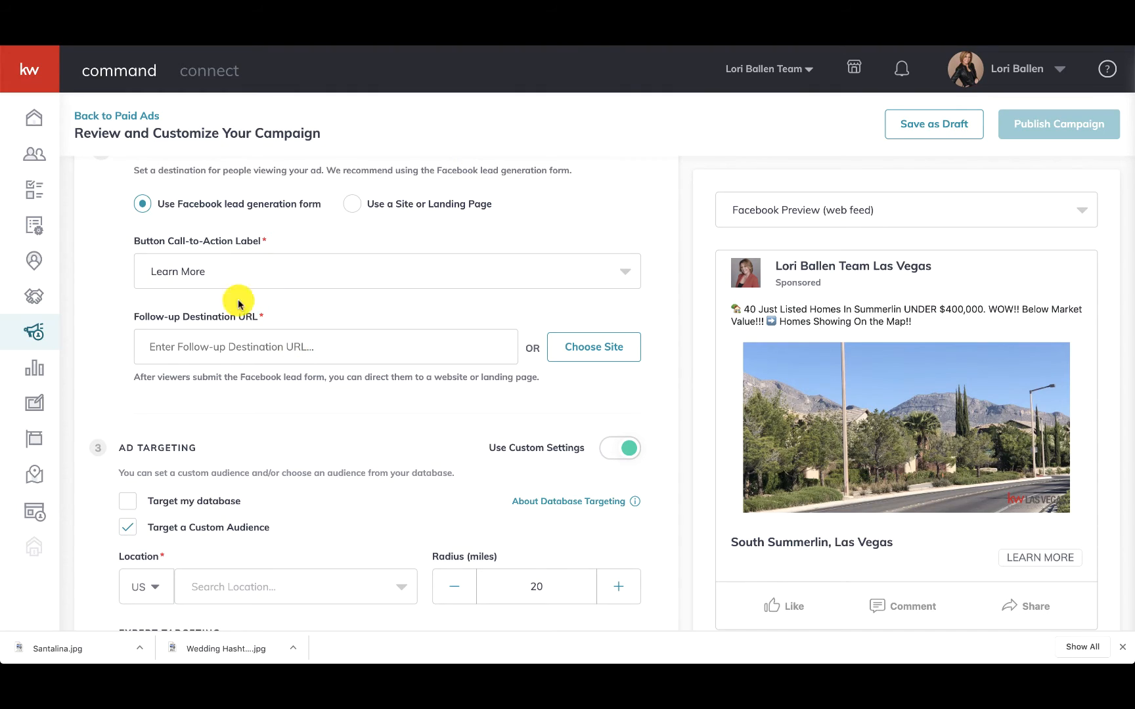
# Paste the kw.com location search link as the ad's Follow-up Destination URL and proceed to the Ad Targeting section
pyautogui.click(253, 341)
pyautogui.hotkey('ctrl', 'v')
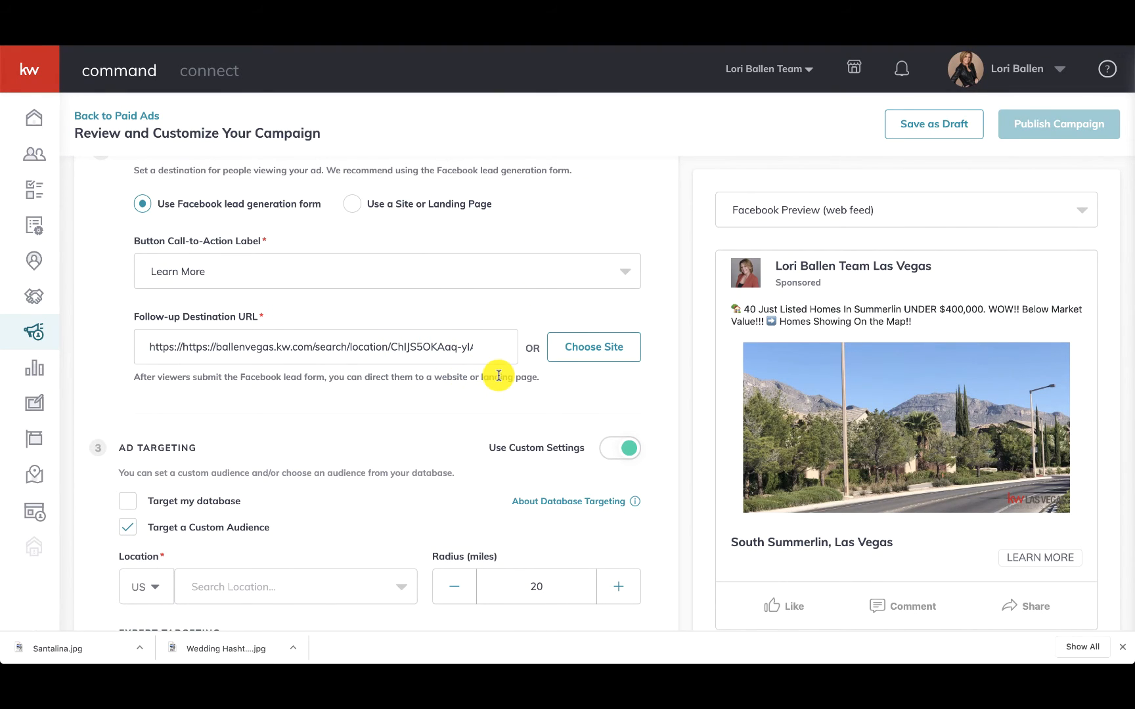
pyautogui.scroll(-2, 497, 373)
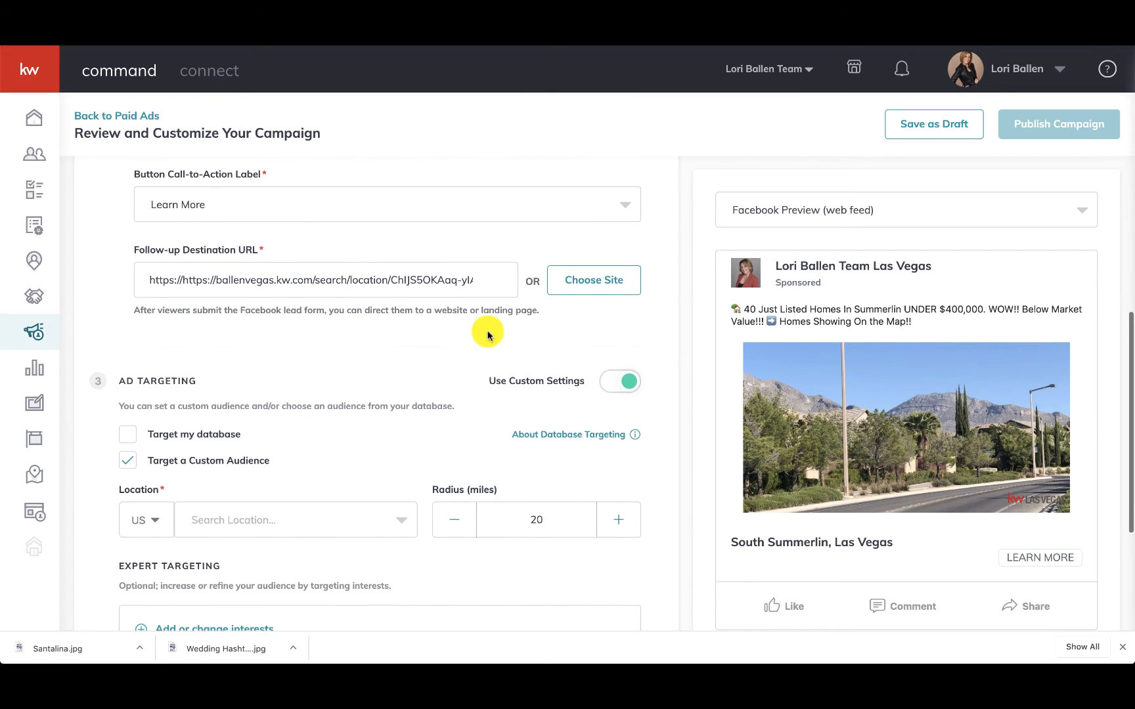
pyautogui.scroll(-1, 482, 316)
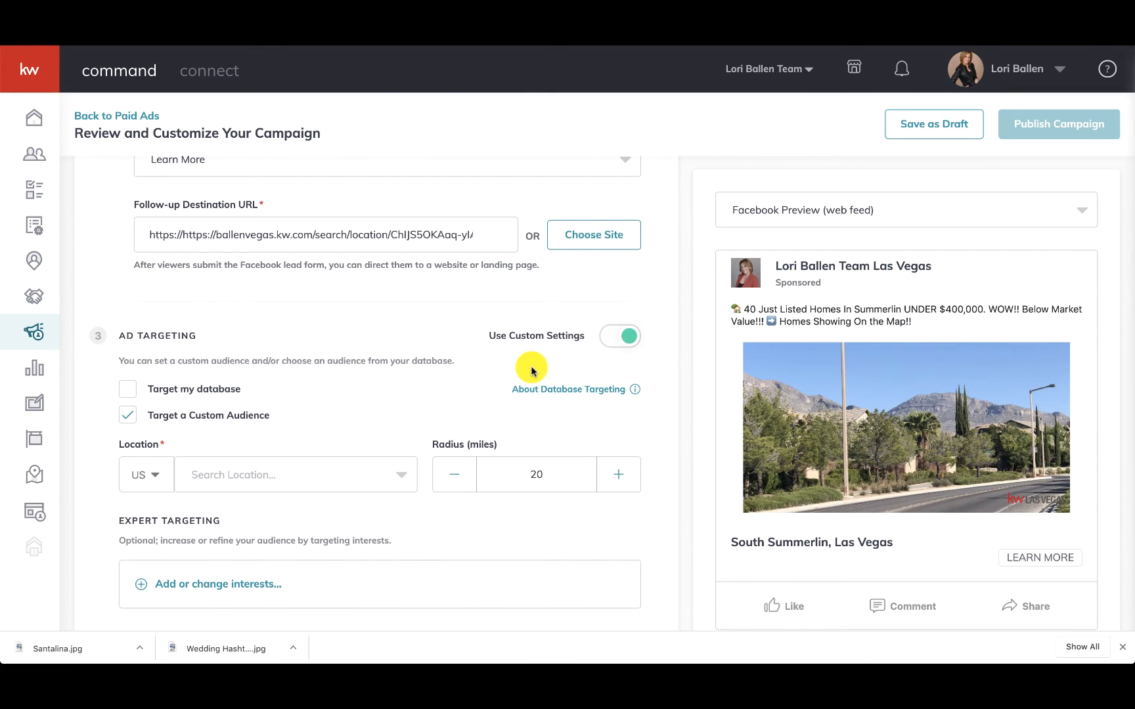
# Review the Ad Targeting options and switch off the custom settings
pyautogui.scroll(-4, 531, 371)
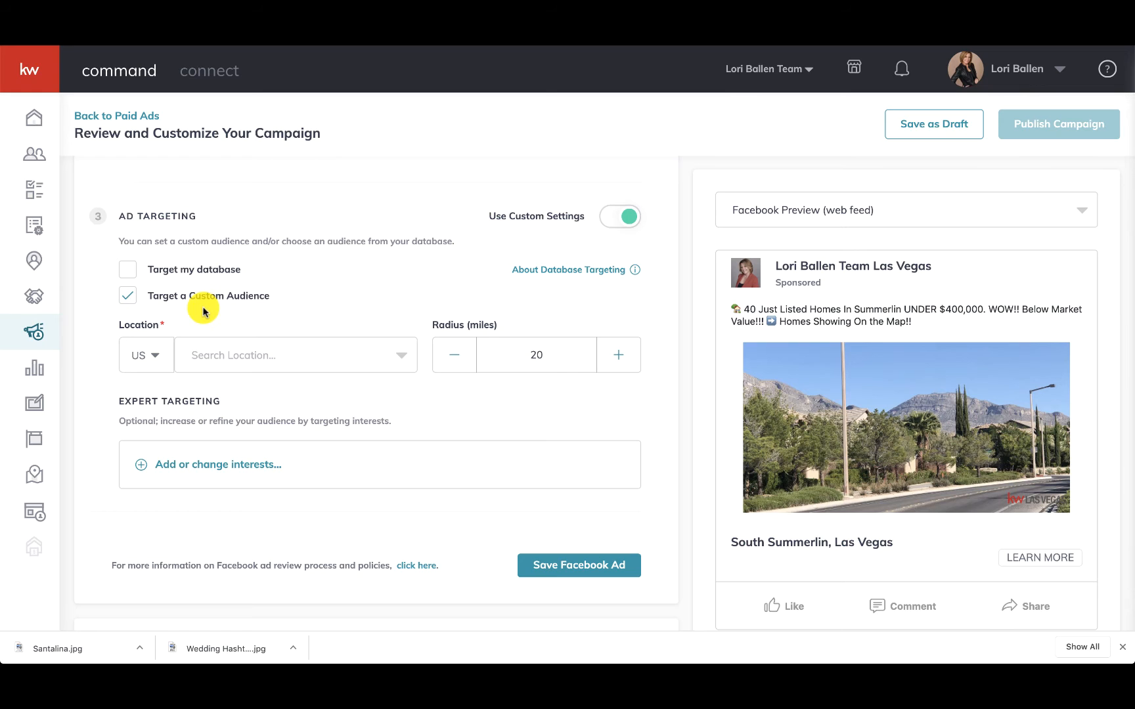
pyautogui.scroll(-2, 201, 309)
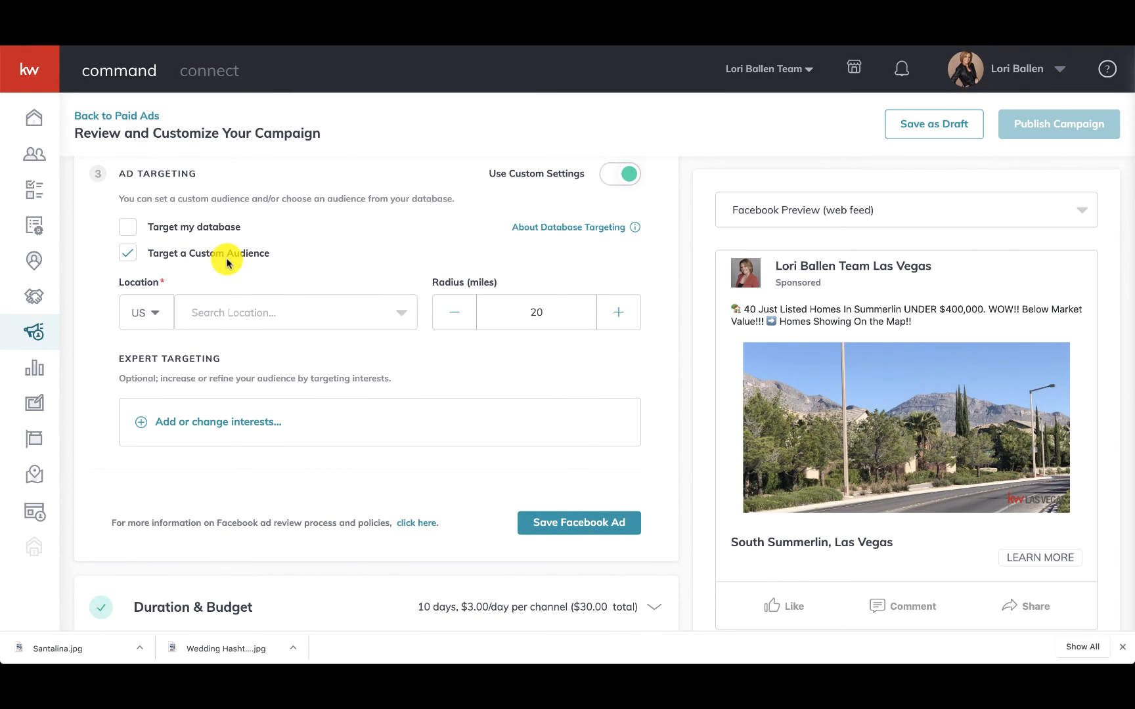
pyautogui.scroll(1, 224, 259)
pyautogui.click(614, 214)
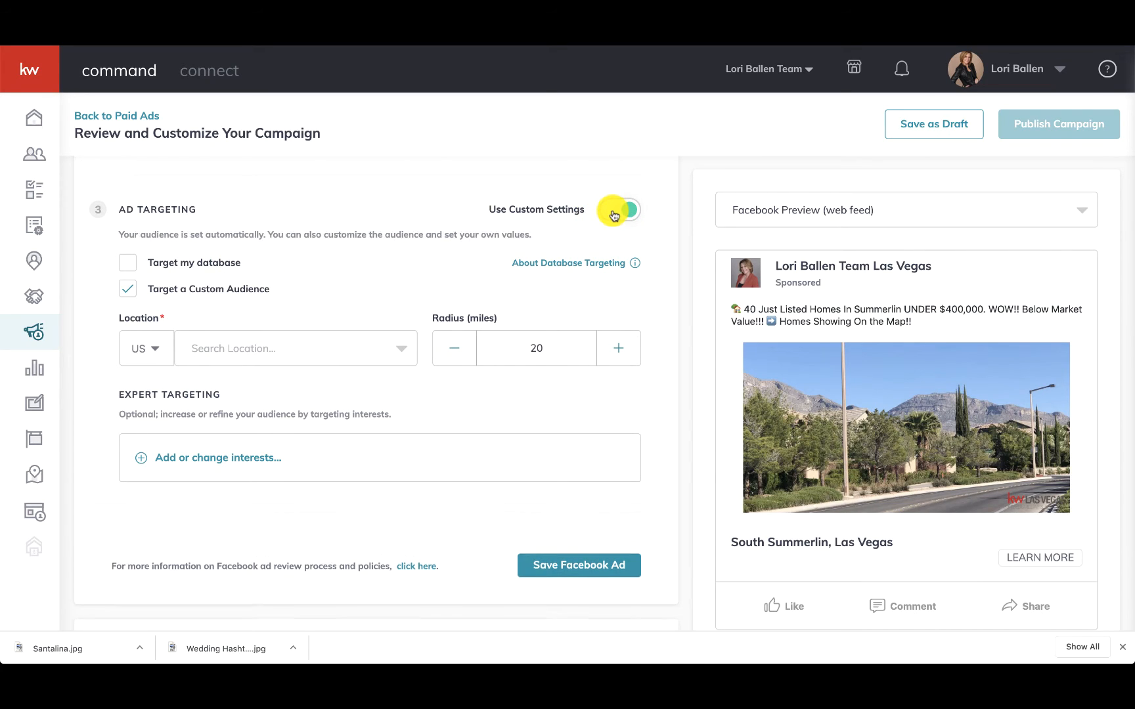
pyautogui.scroll(3, 443, 260)
pyautogui.scroll(1, 439, 264)
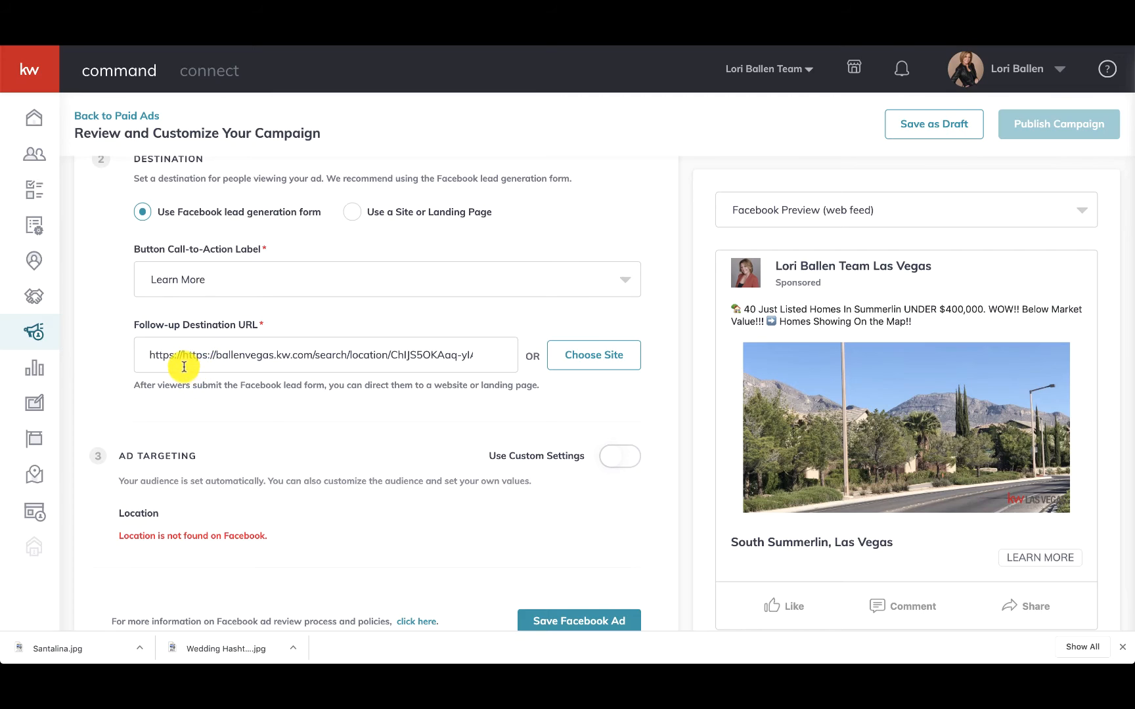
pyautogui.moveTo(170, 354); pyautogui.dragTo(139, 354)
pyautogui.press('BackSpace')
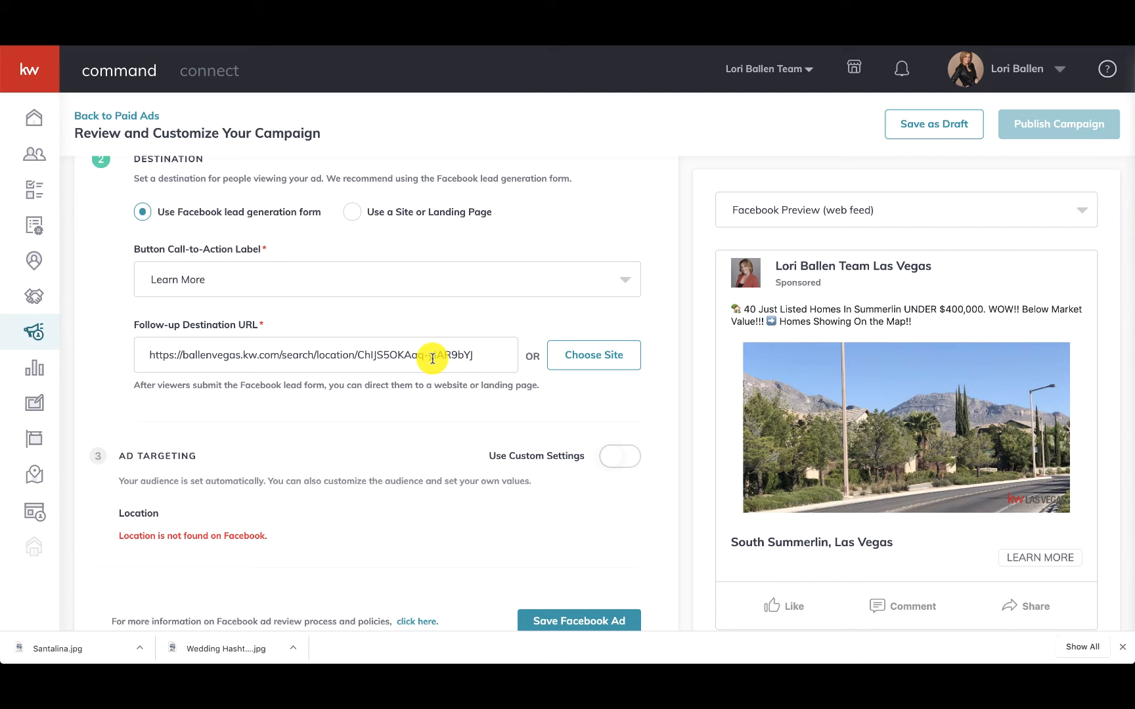
pyautogui.press('super+v')
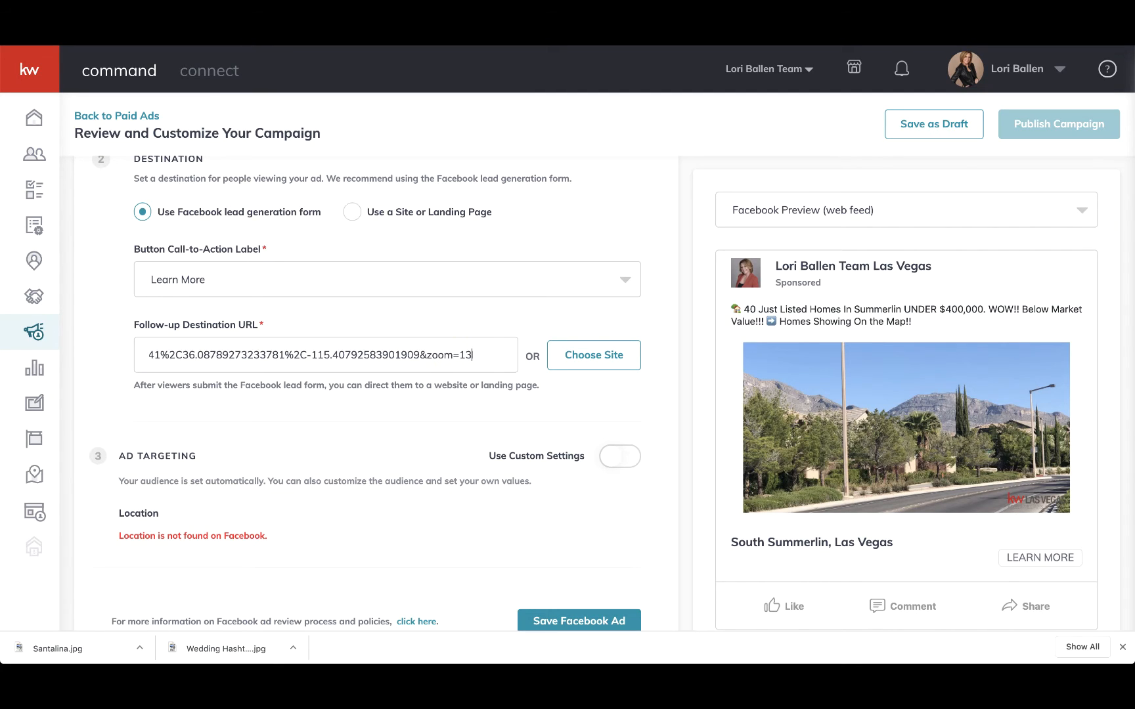
pyautogui.press('Right')
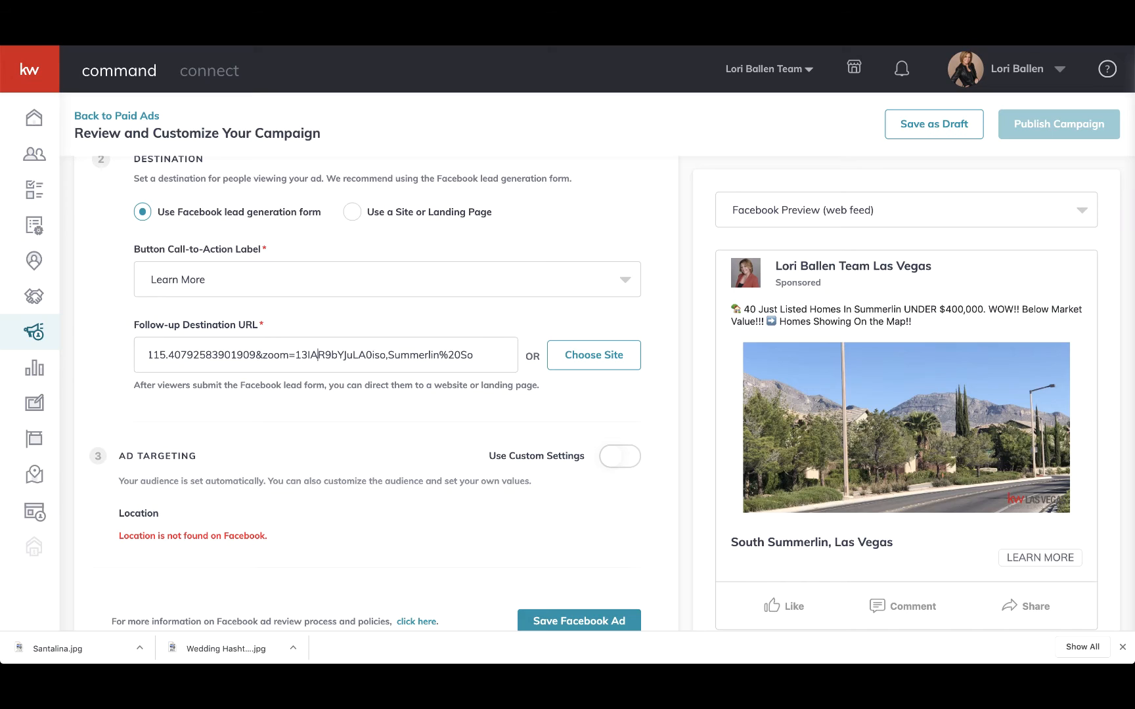
pyautogui.press('super+a')
pyautogui.press('BackSpace')
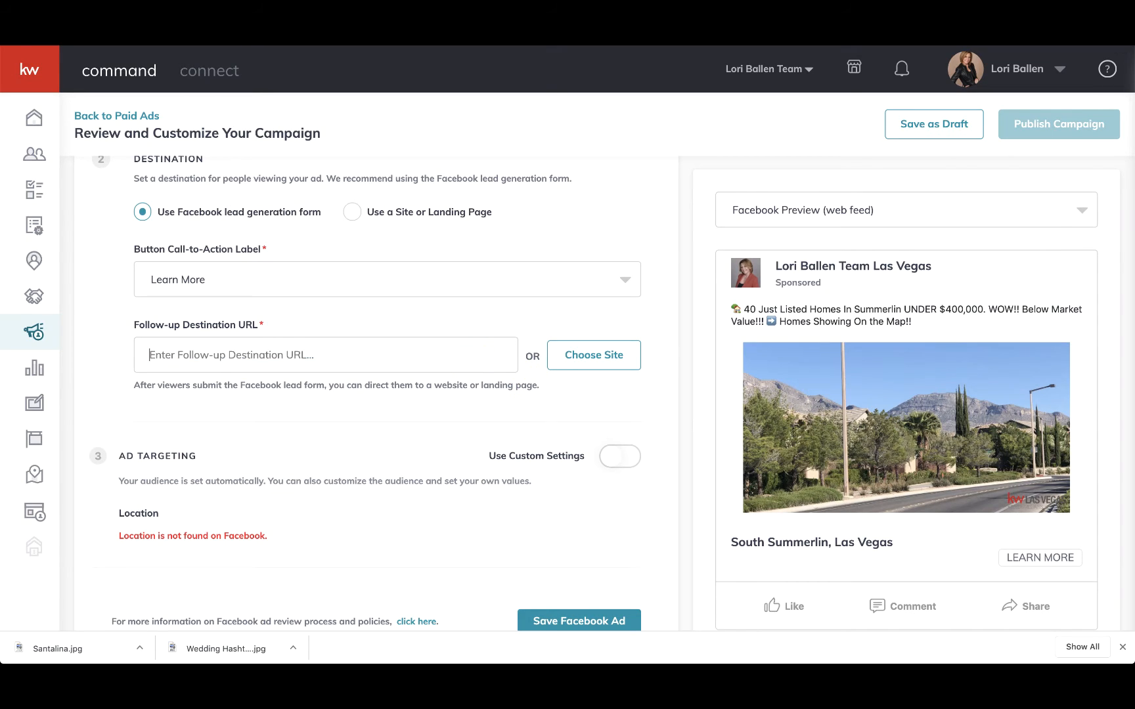
pyautogui.press('super+v')
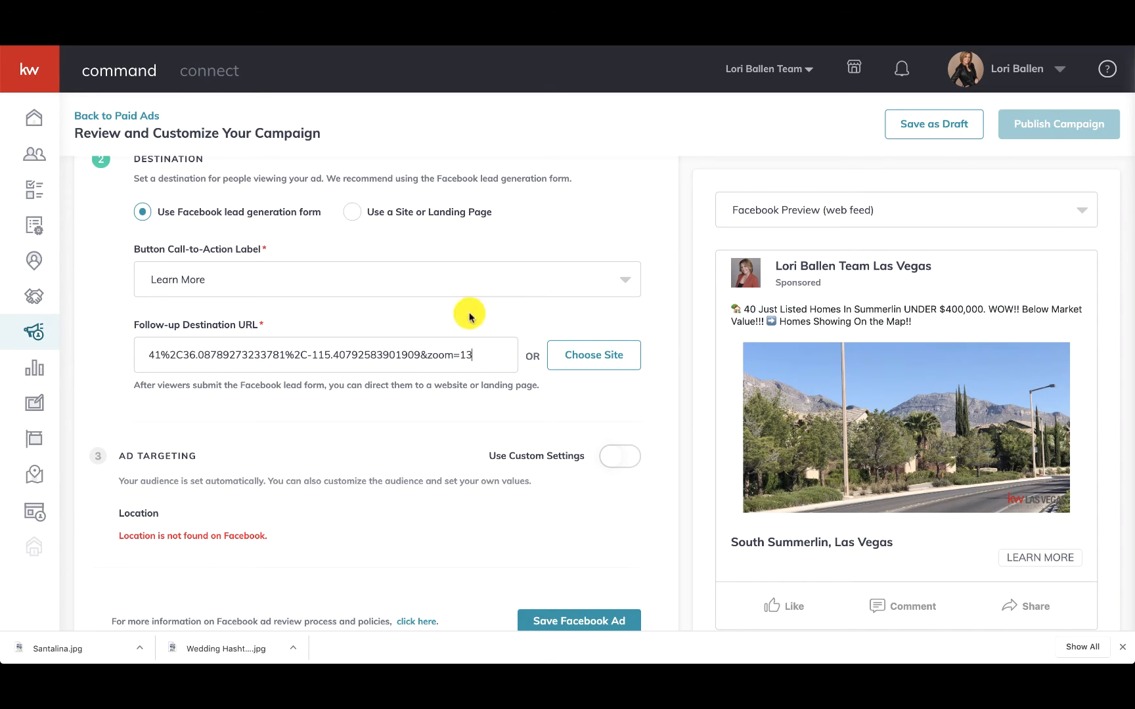
pyautogui.click(402, 456)
pyautogui.moveTo(393, 355); pyautogui.dragTo(550, 359)
pyautogui.click(428, 434)
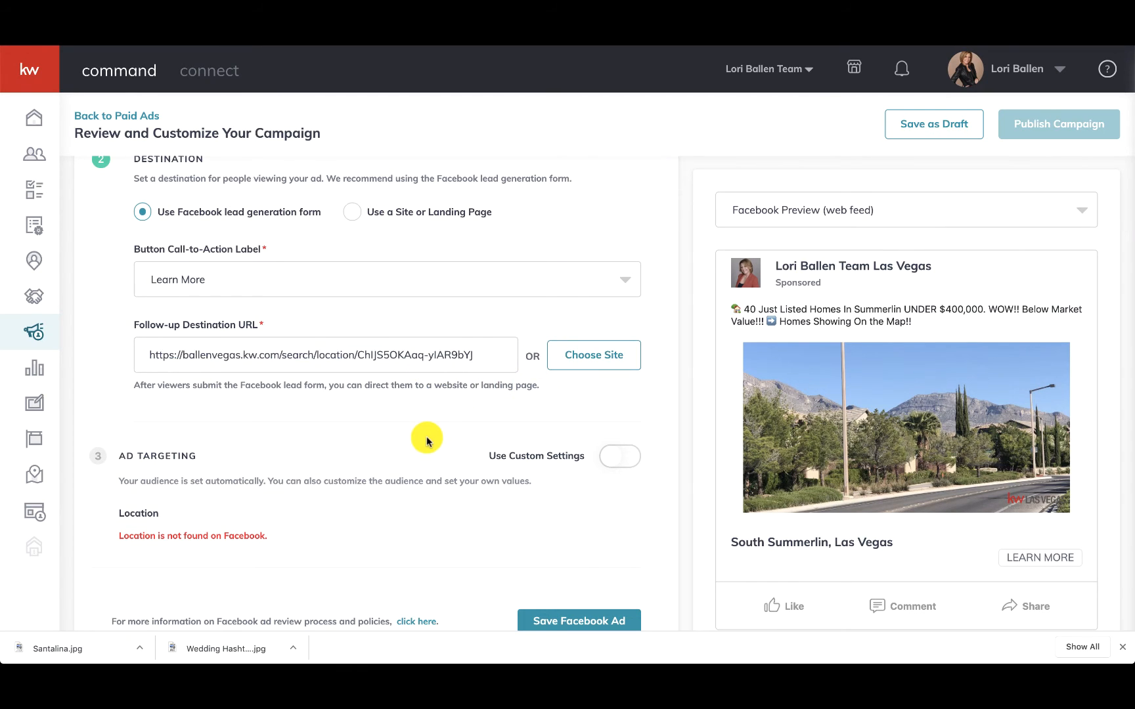
# Enable custom ad targeting settings and target a custom audience in Las Vegas, Nevada within a 15-mile radius
pyautogui.scroll(-2, 425, 437)
pyautogui.scroll(-1, 427, 441)
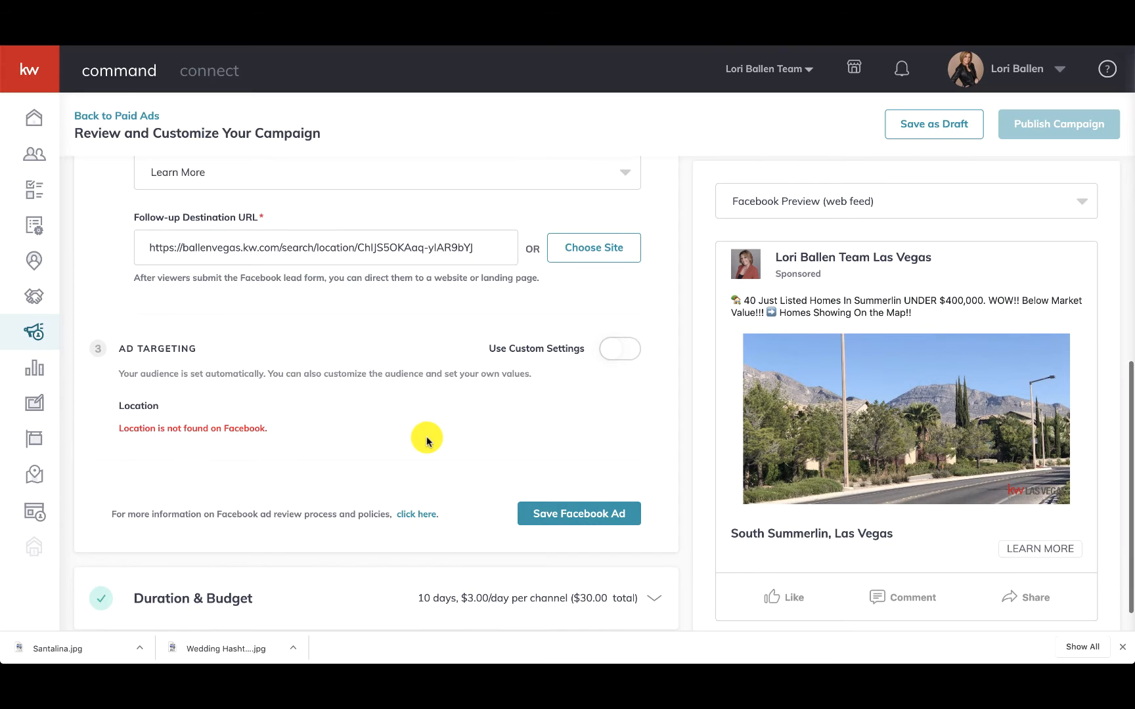
pyautogui.scroll(-1, 427, 441)
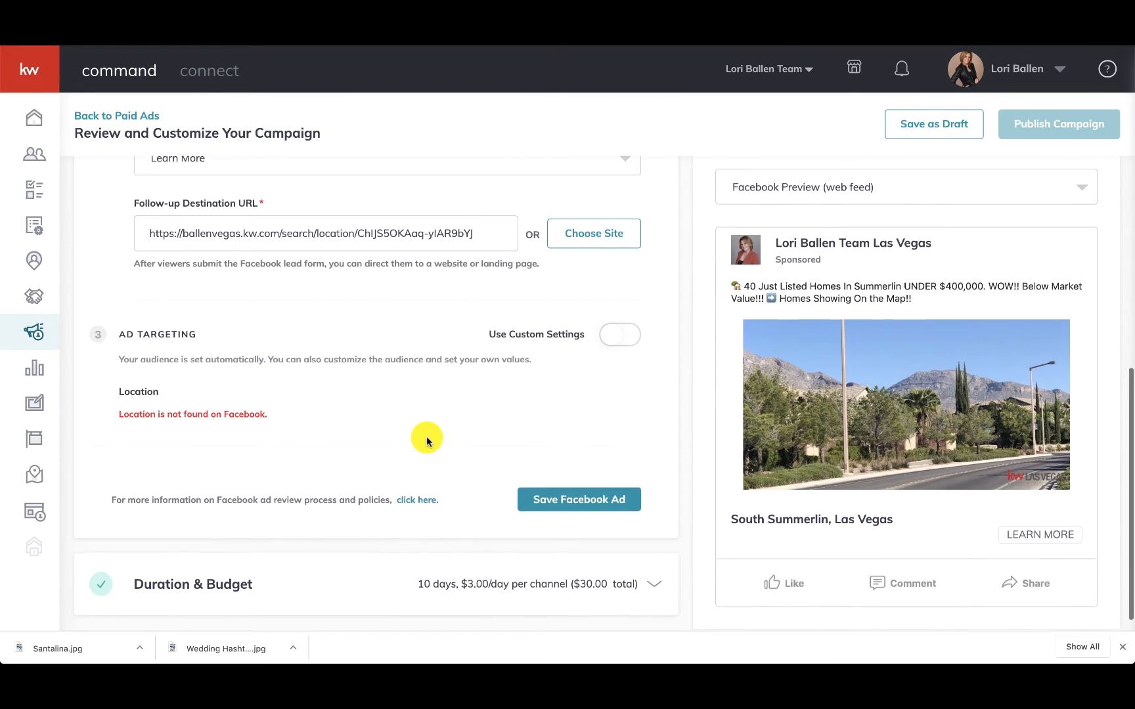
pyautogui.scroll(1, 427, 442)
pyautogui.scroll(2, 427, 442)
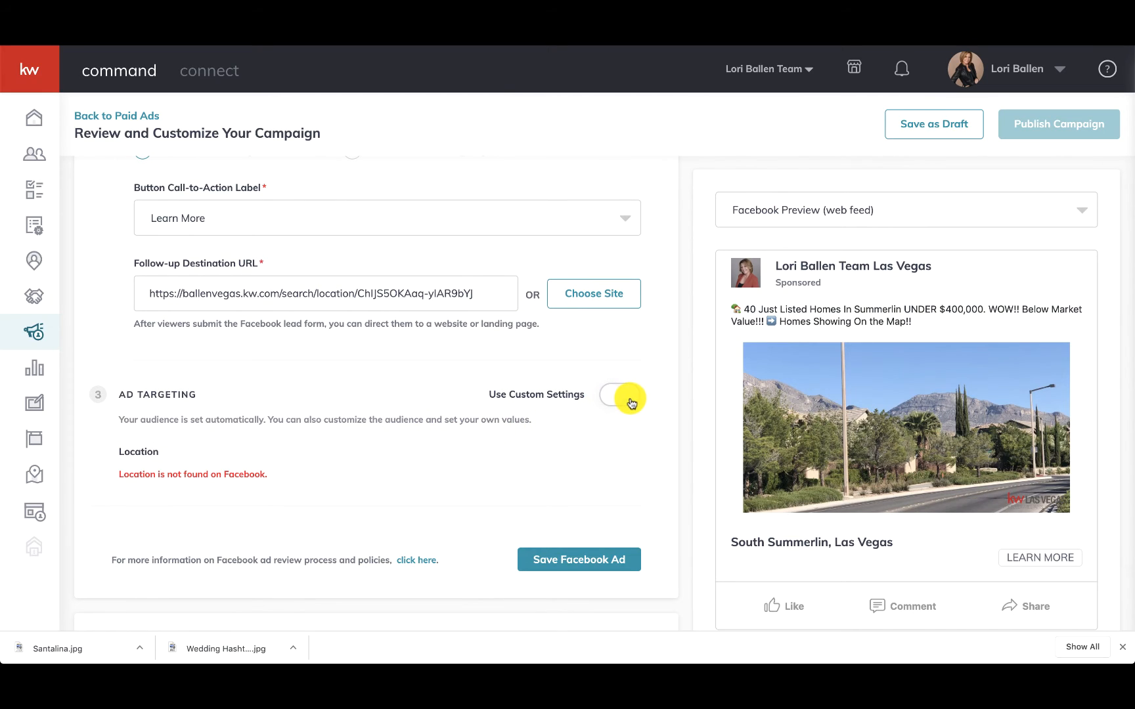
pyautogui.click(629, 399)
pyautogui.scroll(-3, 215, 464)
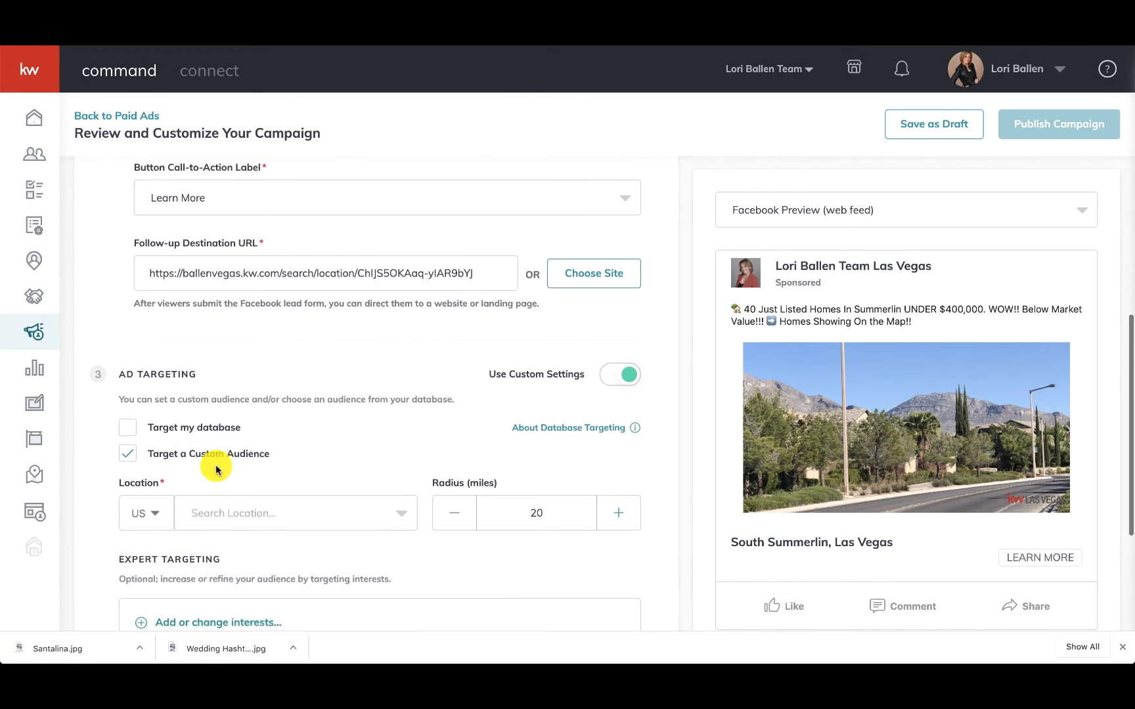
pyautogui.click(234, 433)
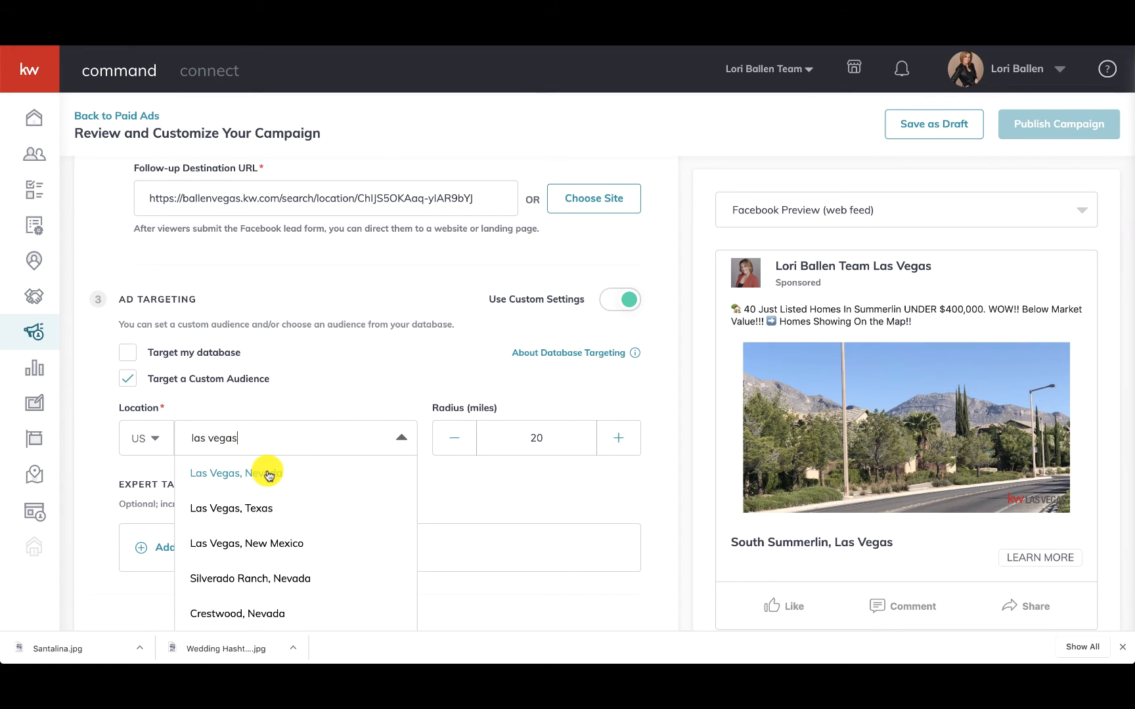
pyautogui.click(266, 474)
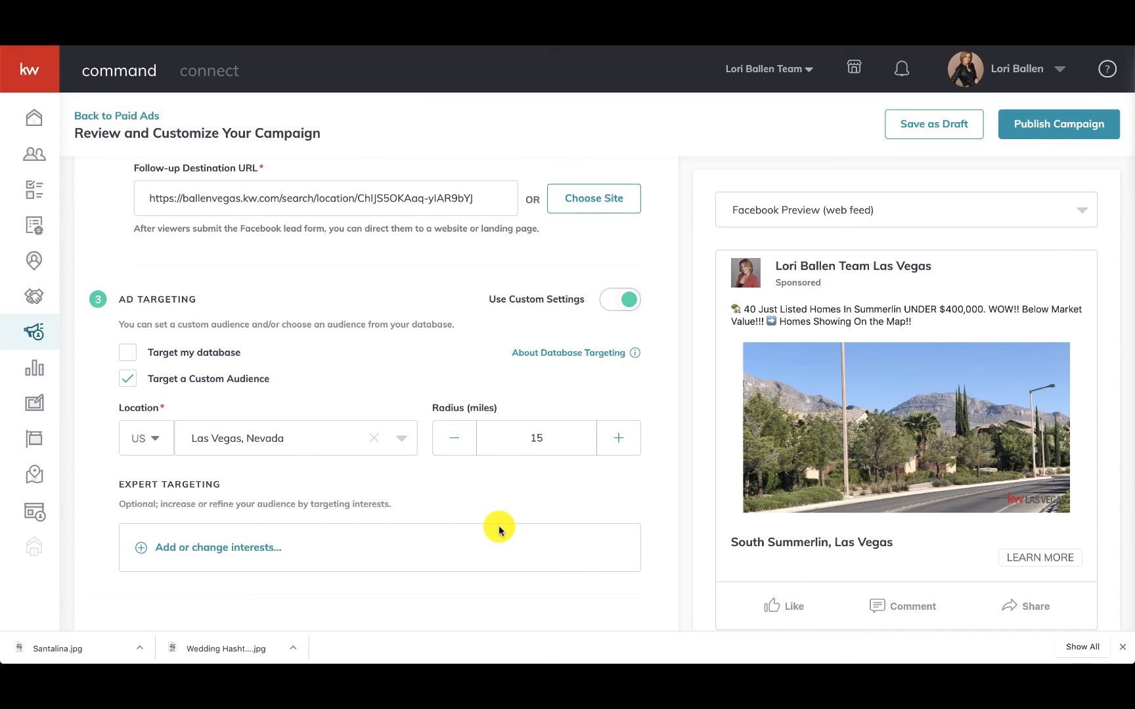
# Set the campaign's end date to May 30, 2020 and the total campaign budget to 25
pyautogui.scroll(-3, 499, 529)
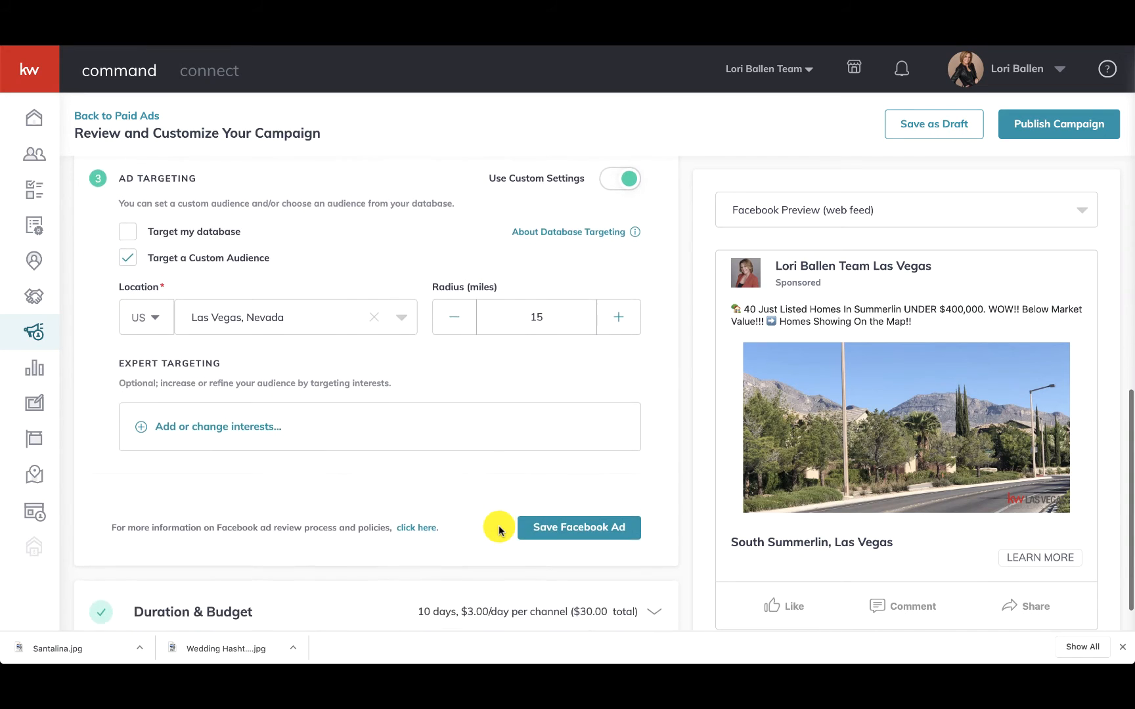
pyautogui.scroll(-1, 499, 529)
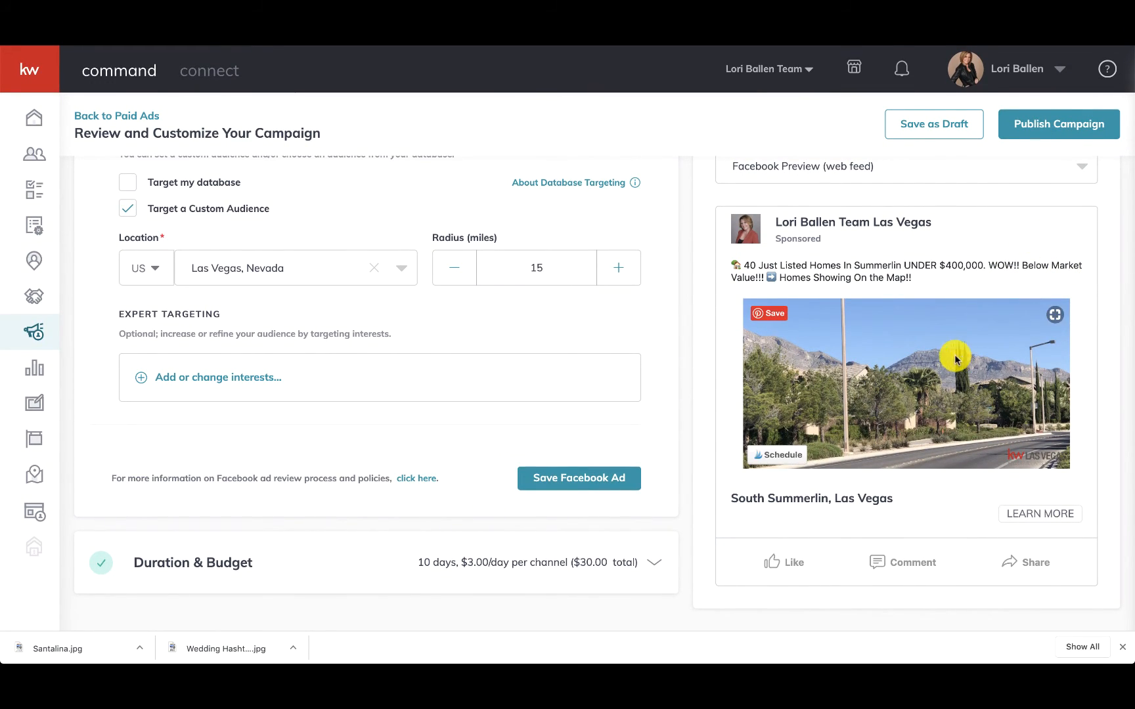
pyautogui.click(475, 563)
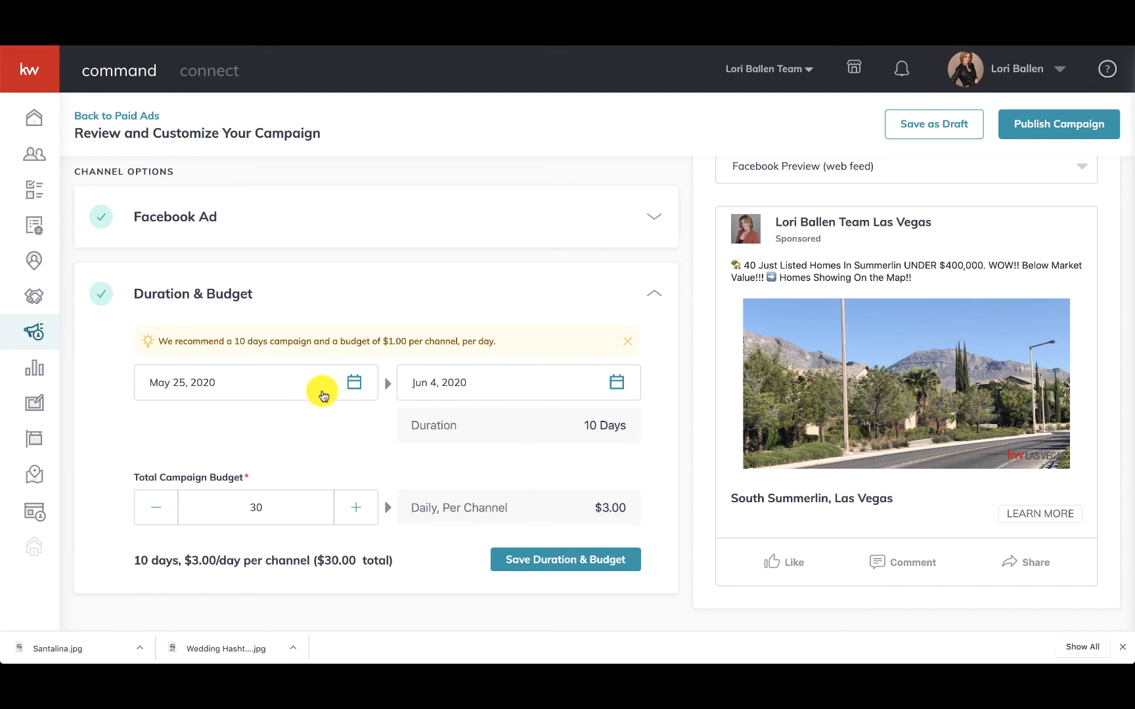
pyautogui.click(488, 388)
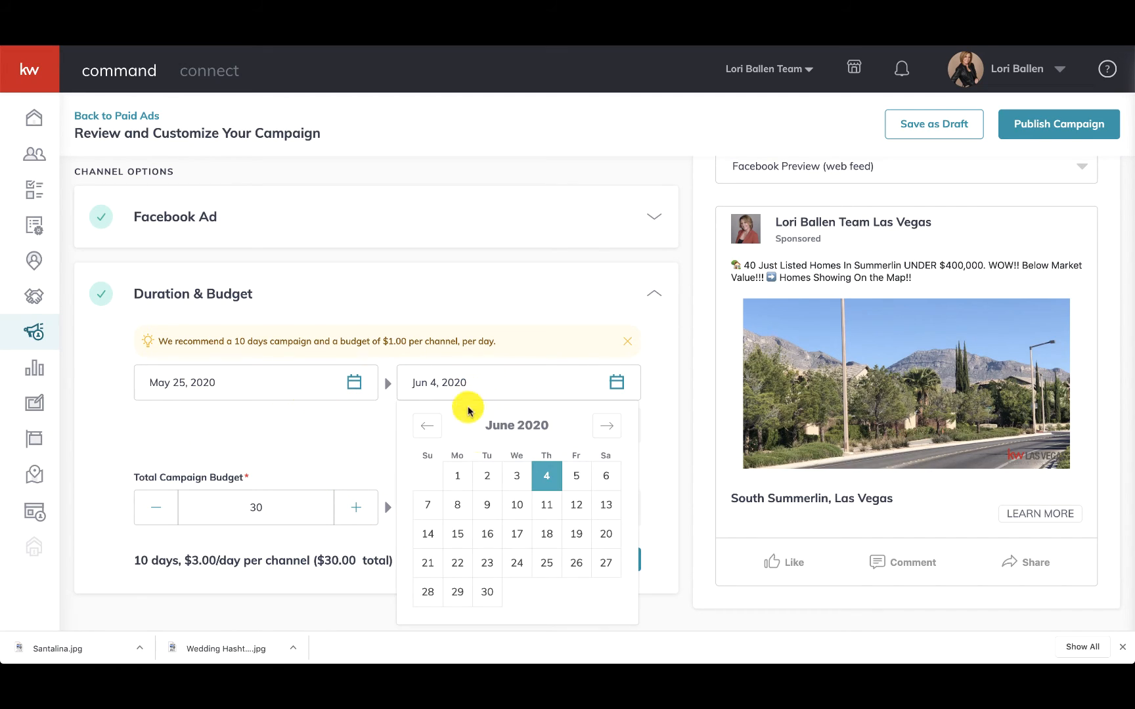
pyautogui.click(427, 426)
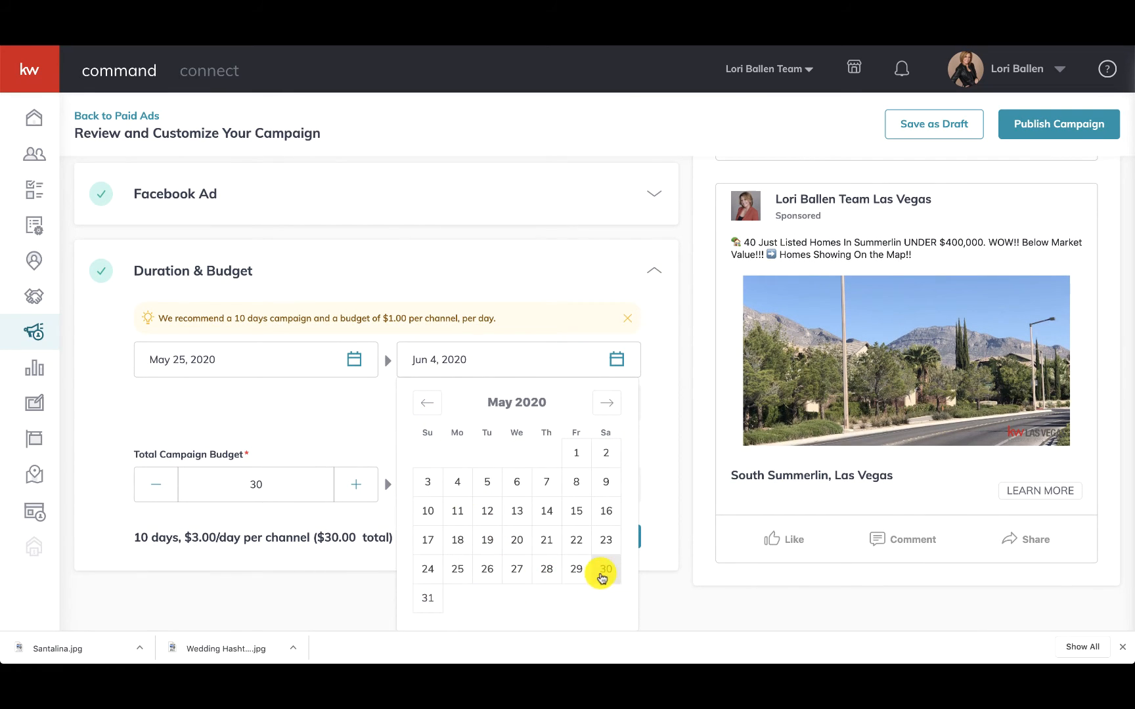
pyautogui.click(600, 572)
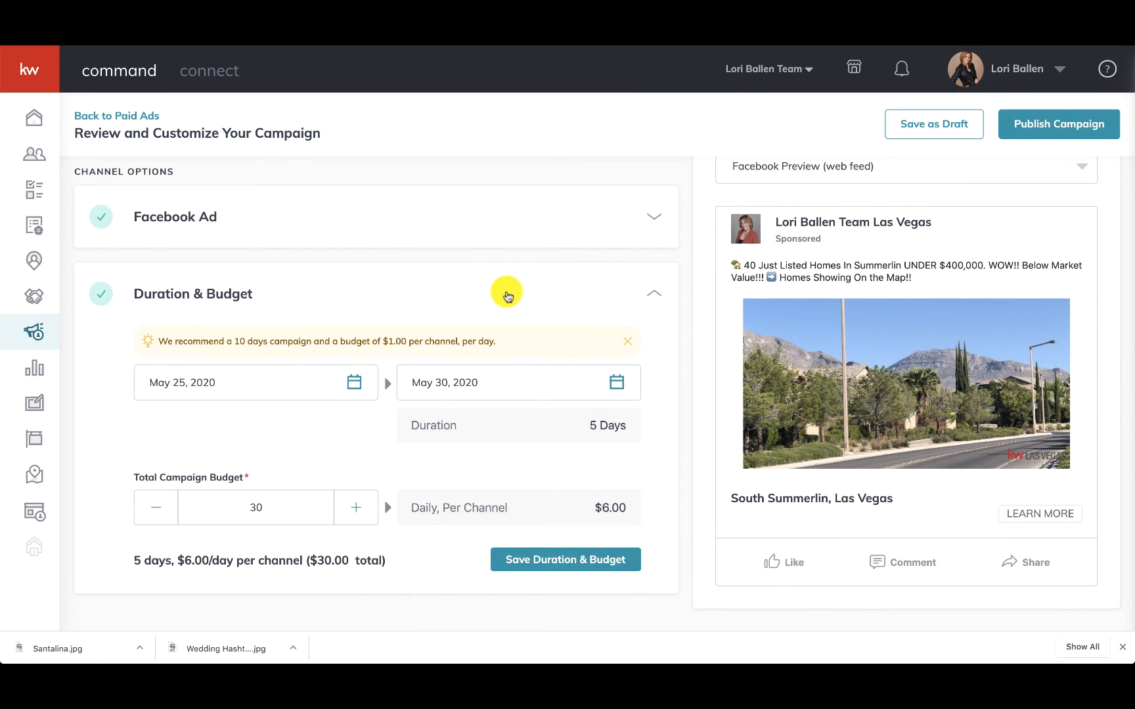
pyautogui.click(509, 299)
pyautogui.click(176, 563)
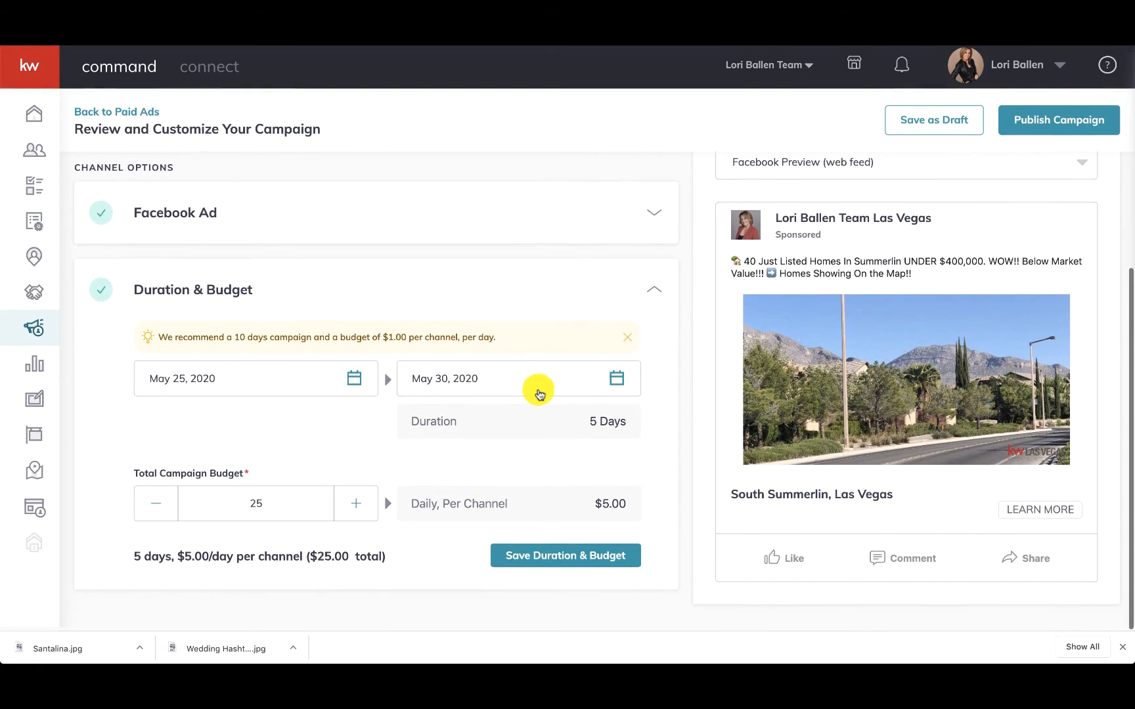
# Clear the Description in the ad text and save the ad text
pyautogui.scroll(6, 538, 393)
pyautogui.scroll(-5, 538, 392)
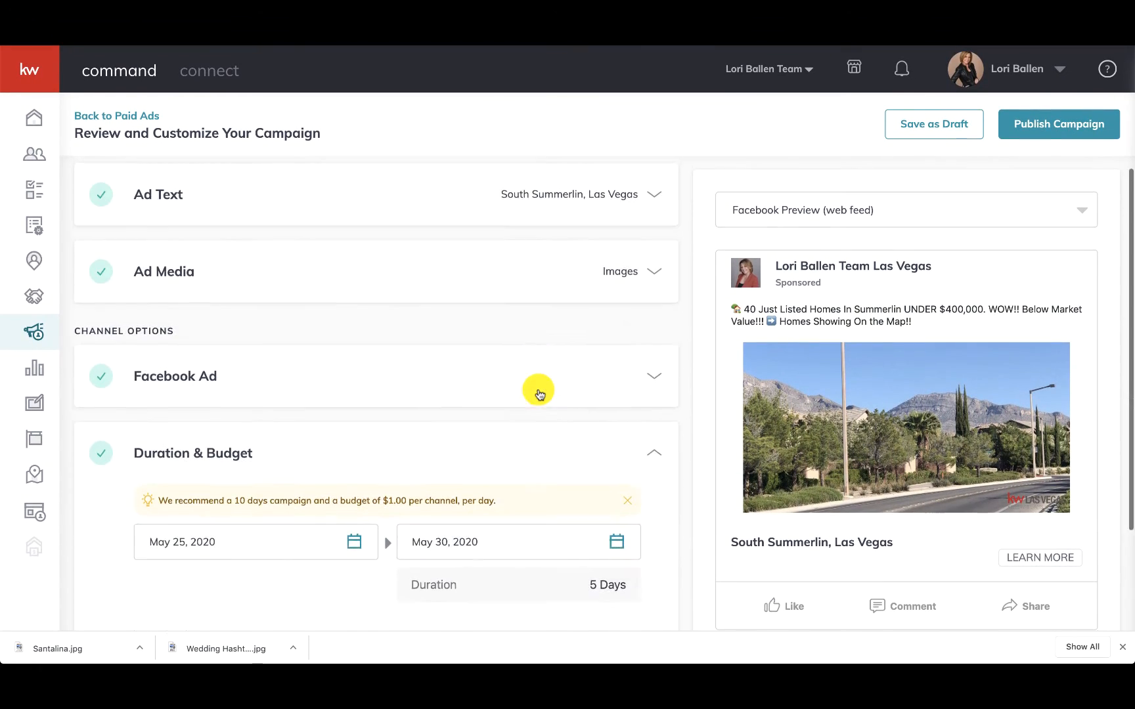
pyautogui.scroll(1, 575, 215)
pyautogui.scroll(1, 481, 330)
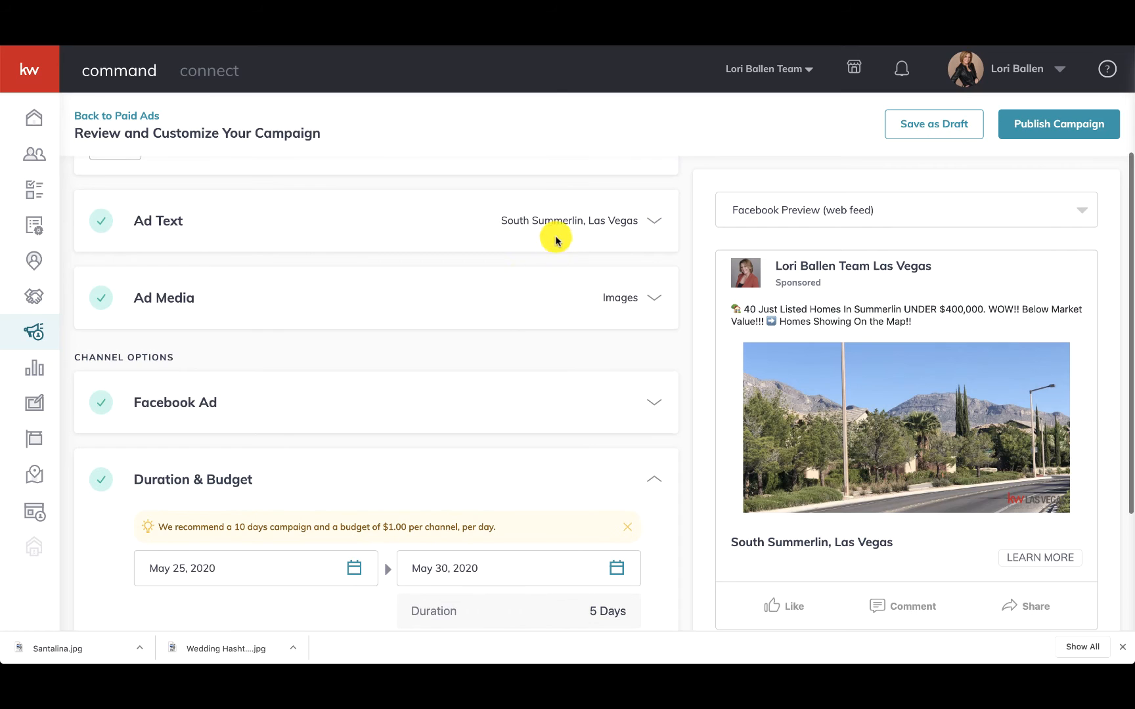
pyautogui.click(555, 223)
pyautogui.scroll(-4, 298, 365)
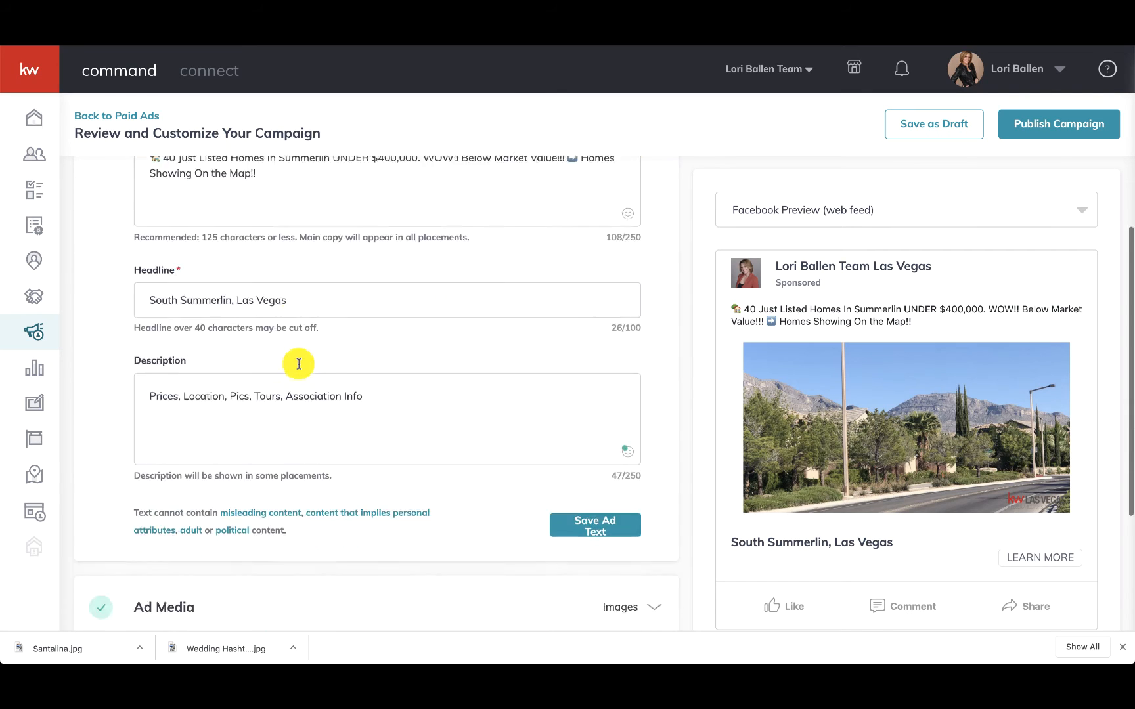
pyautogui.click(343, 350)
pyautogui.moveTo(342, 350); pyautogui.dragTo(181, 321)
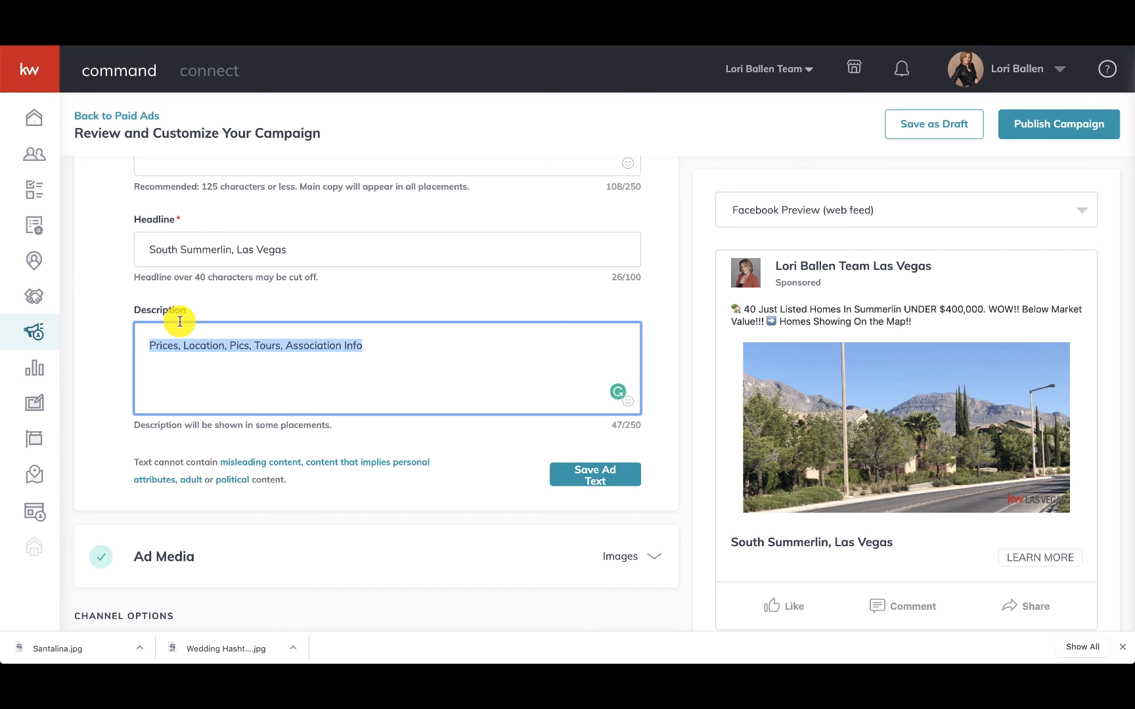
pyautogui.write('Map')
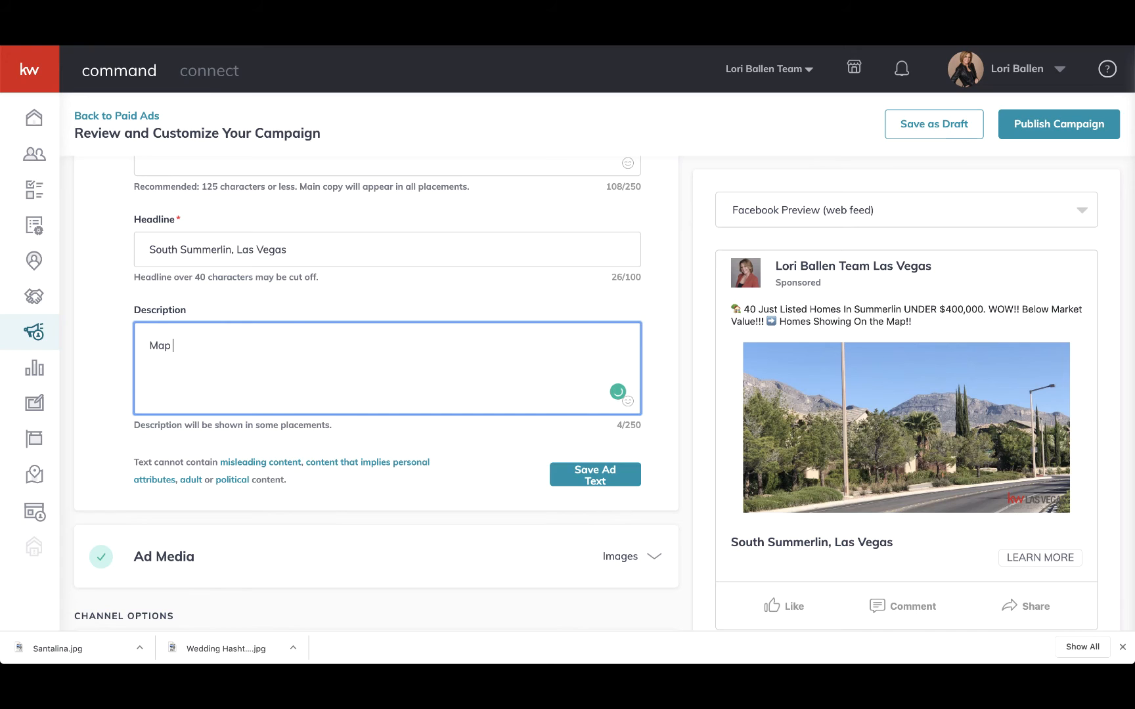
pyautogui.click(608, 478)
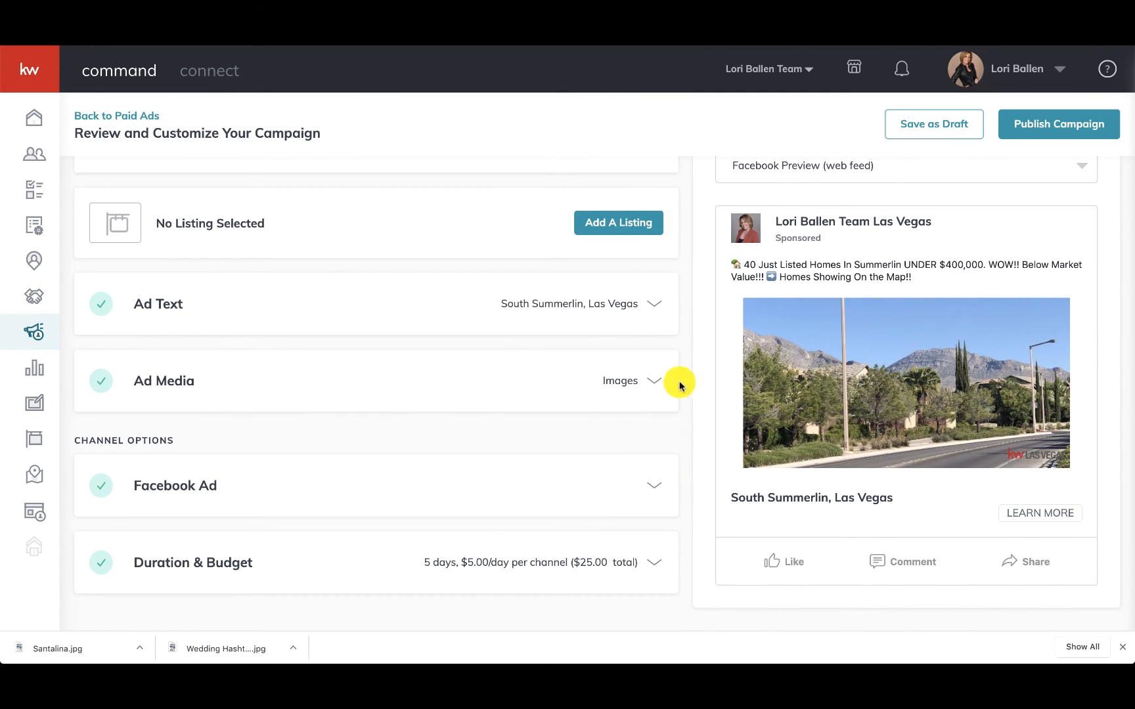
# Reopen the ad text and replace the headline with "Pics, Prices, Tours, Map"
pyautogui.click(653, 302)
pyautogui.scroll(-3, 336, 455)
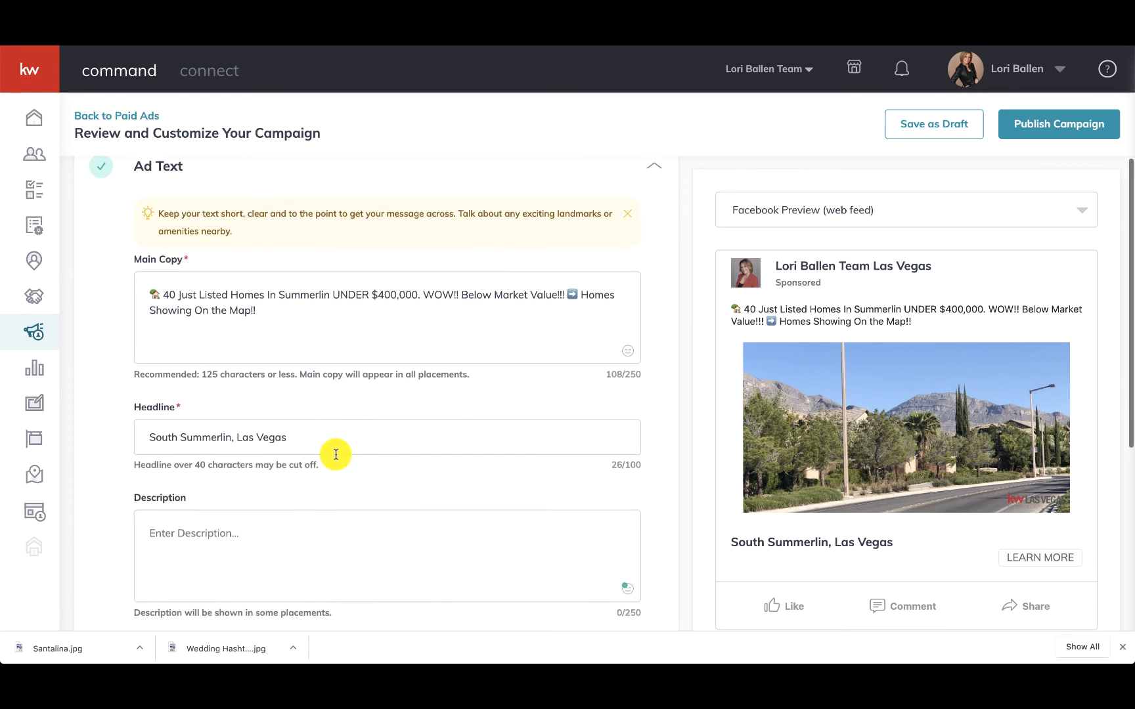
pyautogui.click(278, 475)
pyautogui.write('Mu')
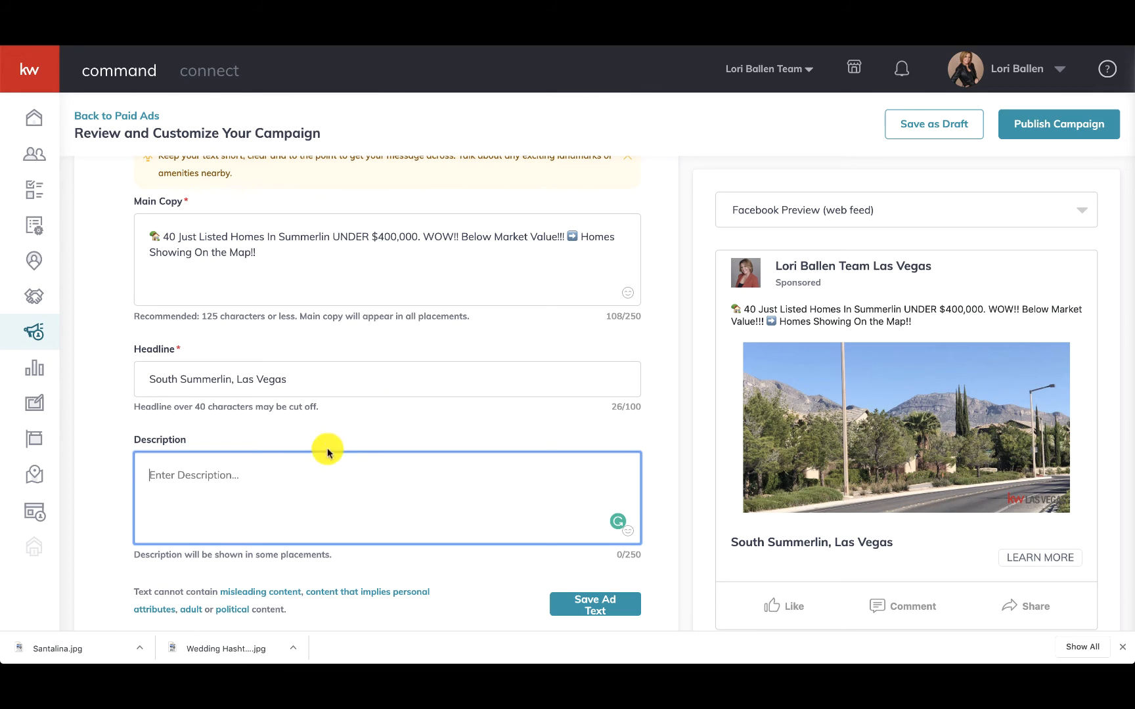
pyautogui.scroll(-1, 311, 497)
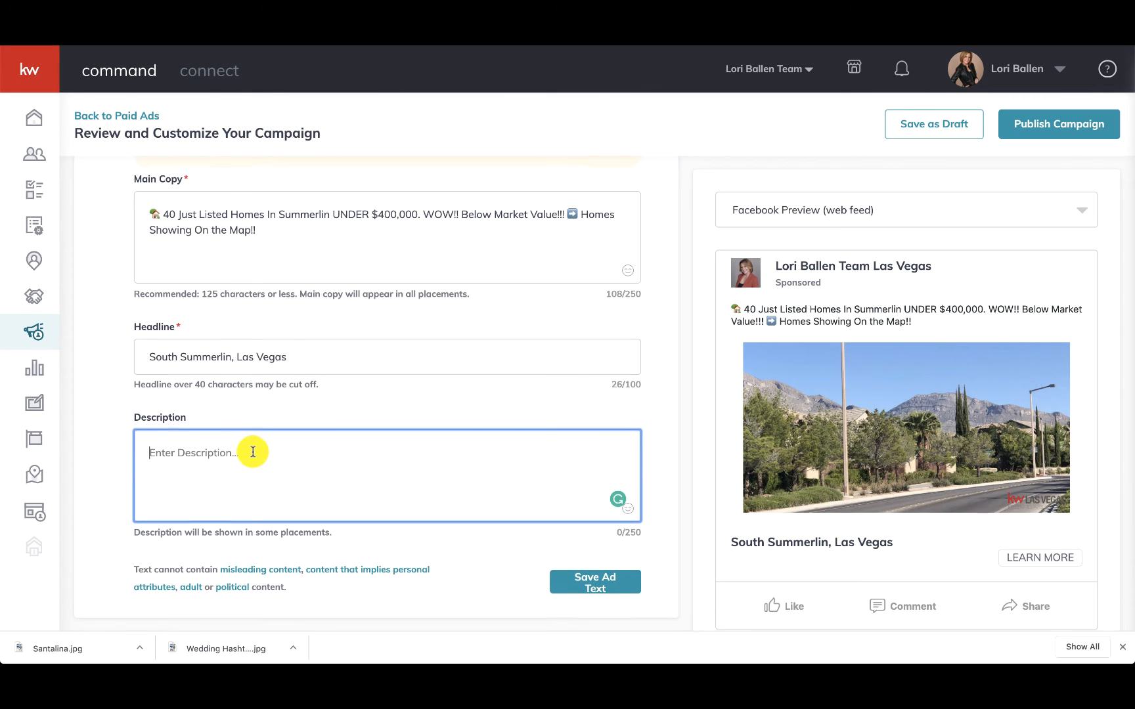
pyautogui.scroll(-1, 263, 407)
pyautogui.click(303, 352)
pyautogui.moveTo(303, 352); pyautogui.dragTo(144, 346)
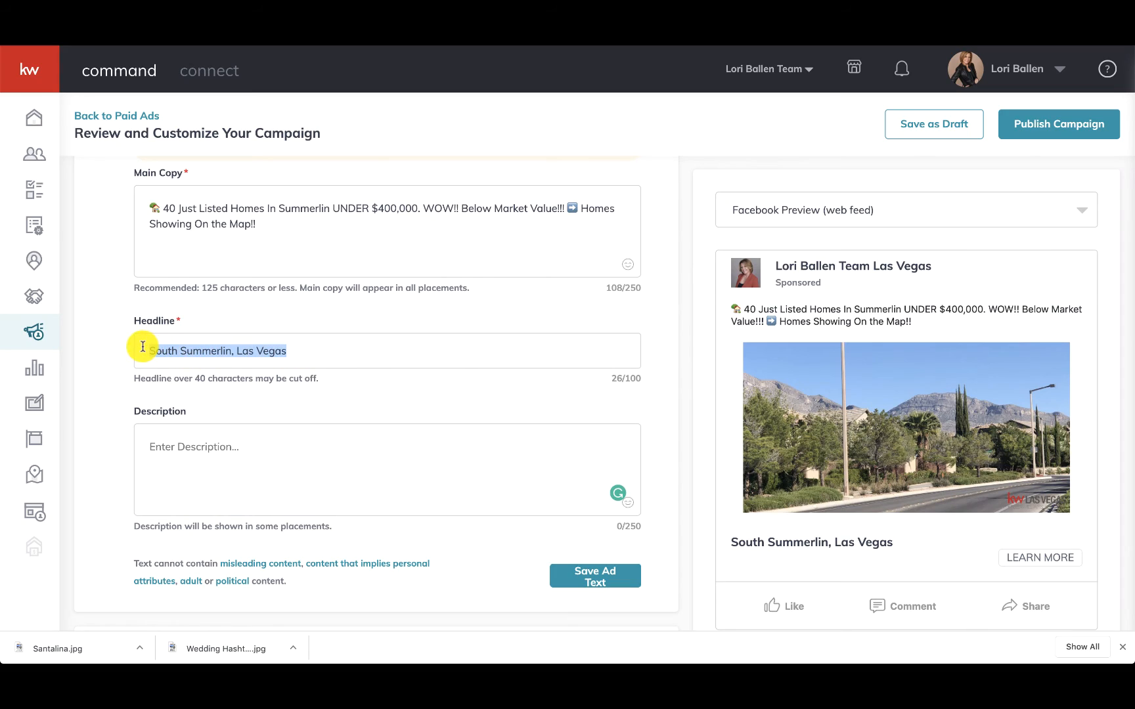
pyautogui.write('Pics, Prices, Tours, Map')
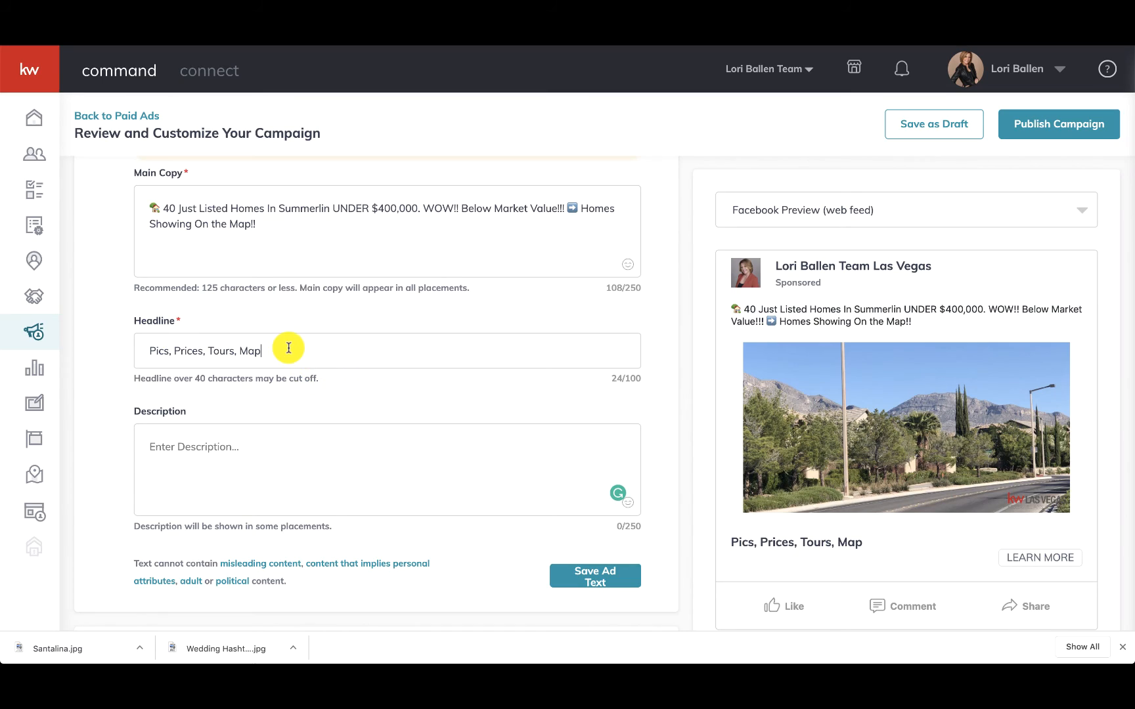
# Reword the headline to "See Pics, Prices, Location!!" by replacing its ending and adding "See" at the start
pyautogui.moveTo(289, 353); pyautogui.dragTo(208, 347)
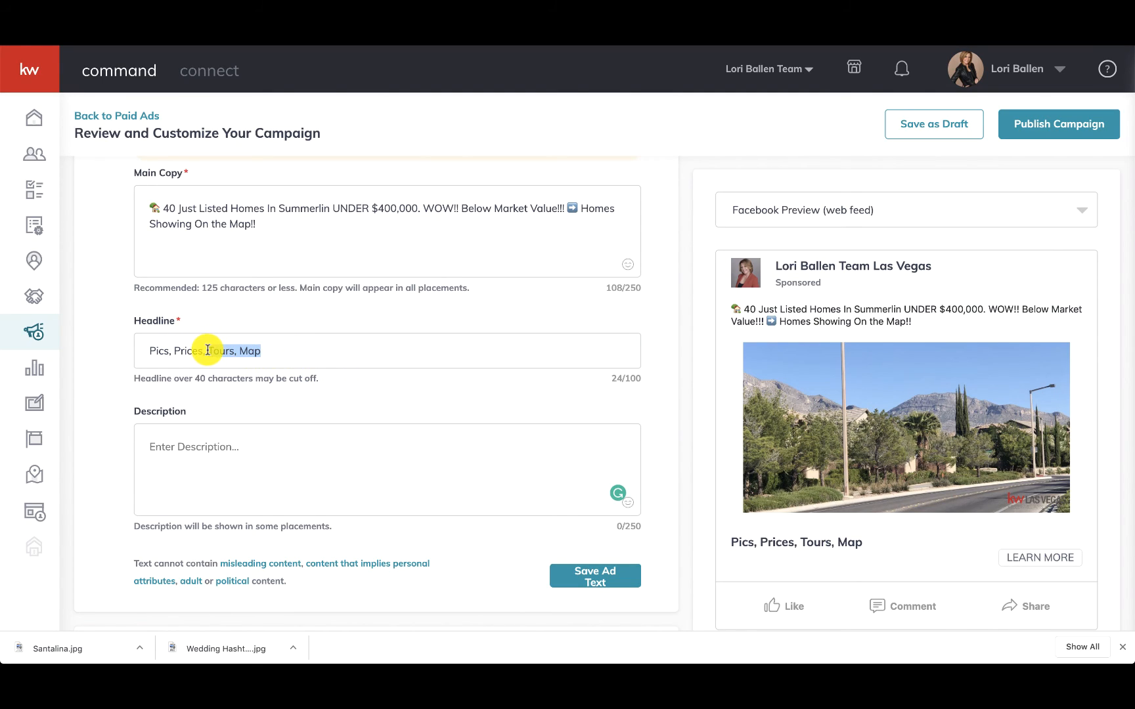
pyautogui.write('Location!!')
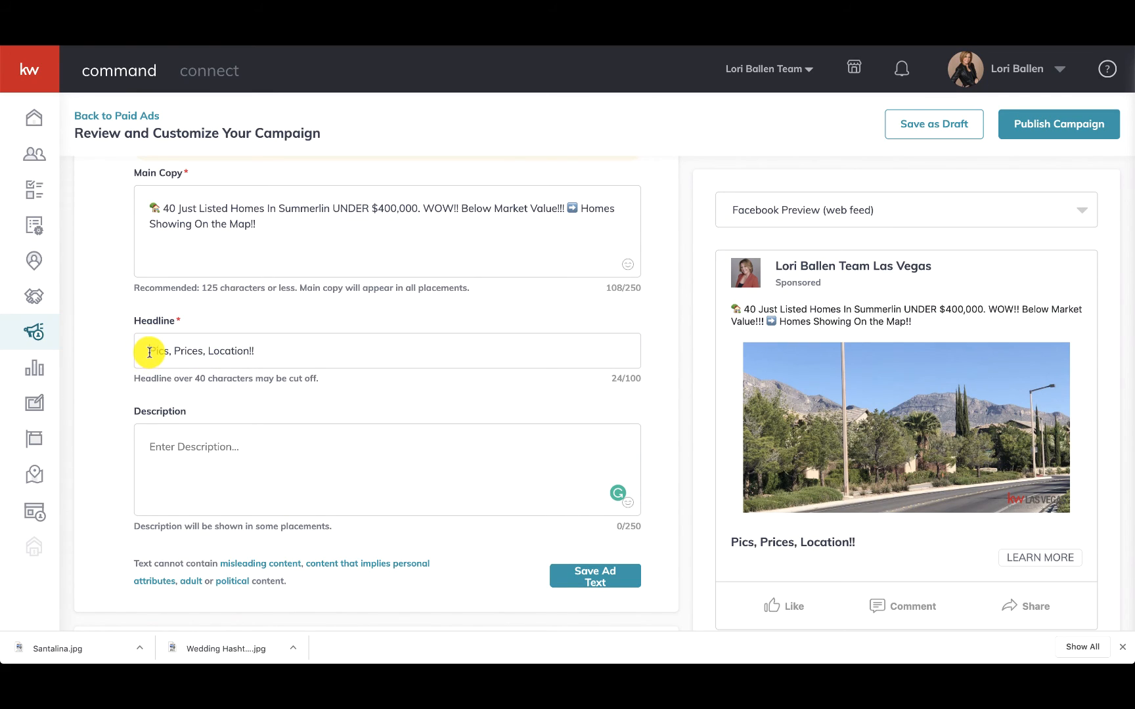
pyautogui.click(150, 353)
pyautogui.write('See')
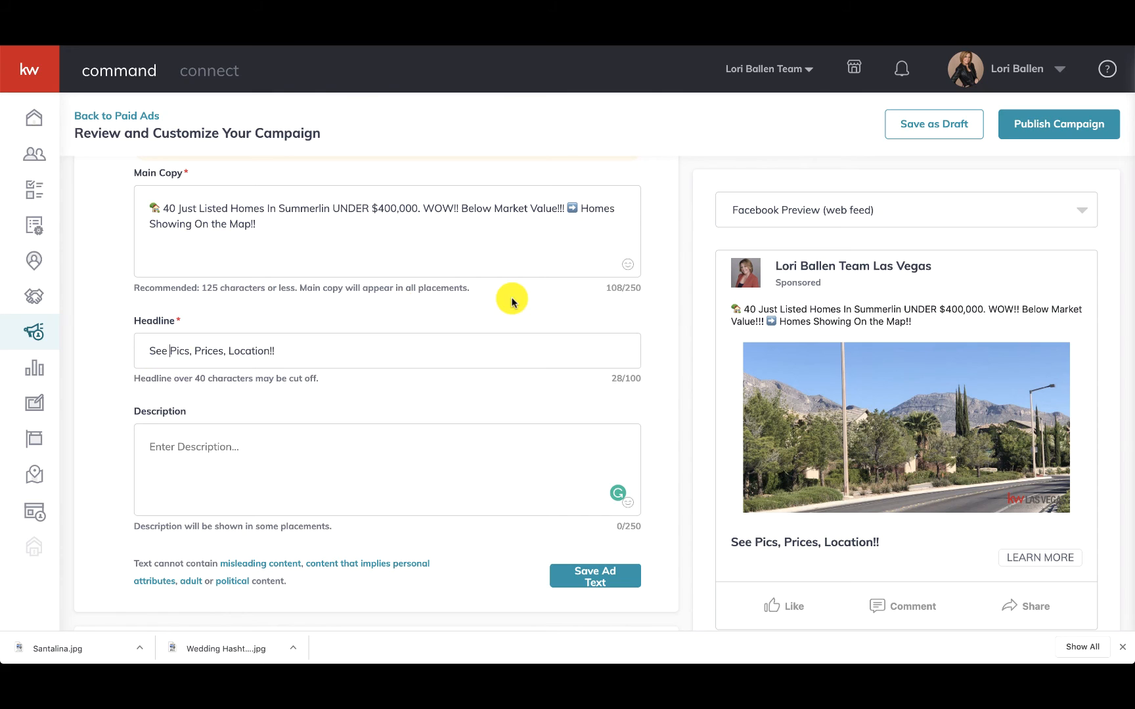
pyautogui.scroll(-3, 901, 464)
pyautogui.scroll(-2, 901, 463)
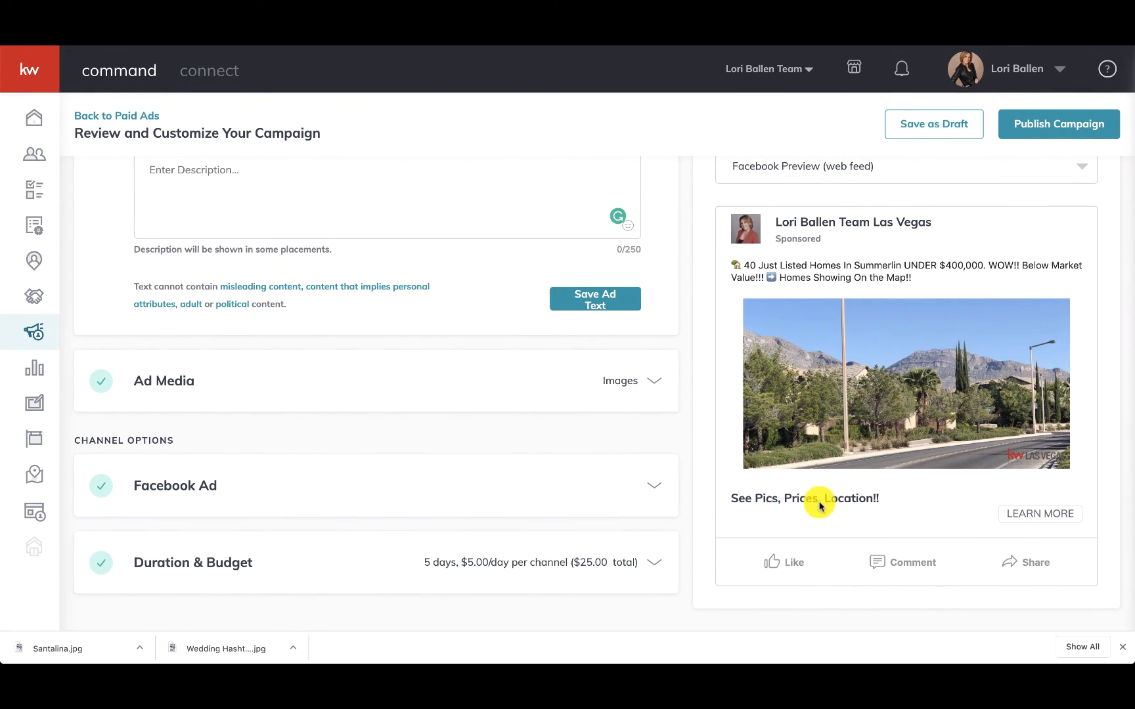
# Enter a Description beginning with "Must See Homes On" and save the ad text
pyautogui.scroll(2, 399, 415)
pyautogui.scroll(1, 399, 415)
pyautogui.click(292, 311)
pyautogui.write('Must ')
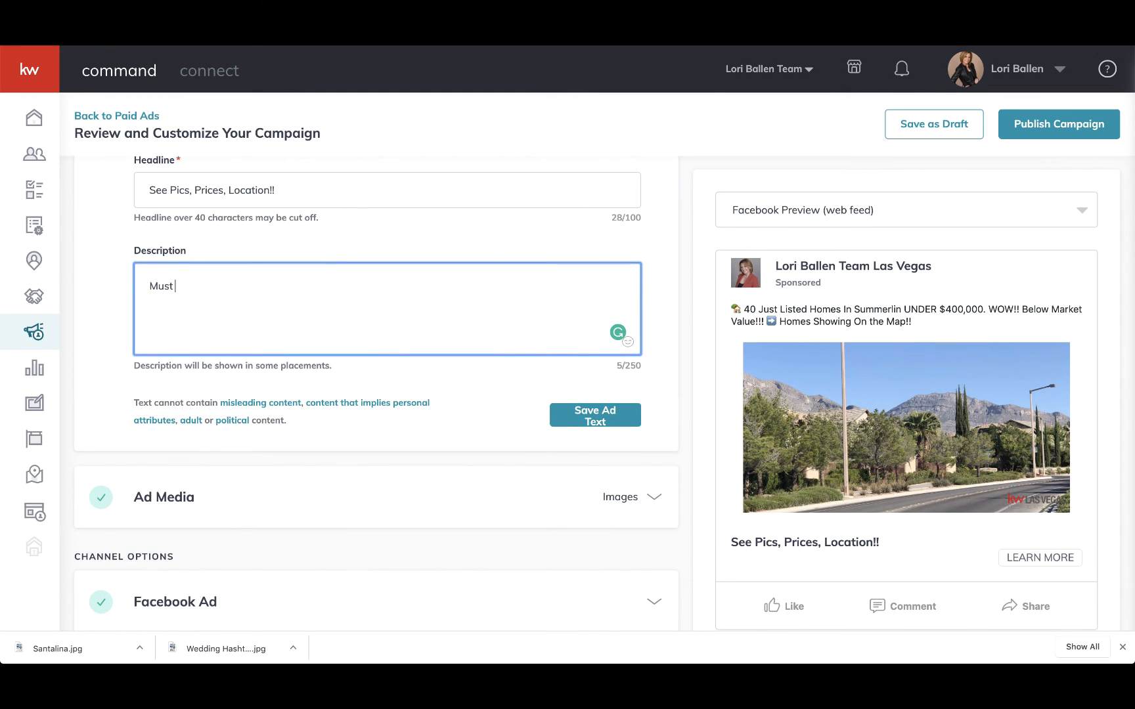
pyautogui.write('See Homes On th')
pyautogui.scroll(-1, 519, 378)
pyautogui.click(611, 378)
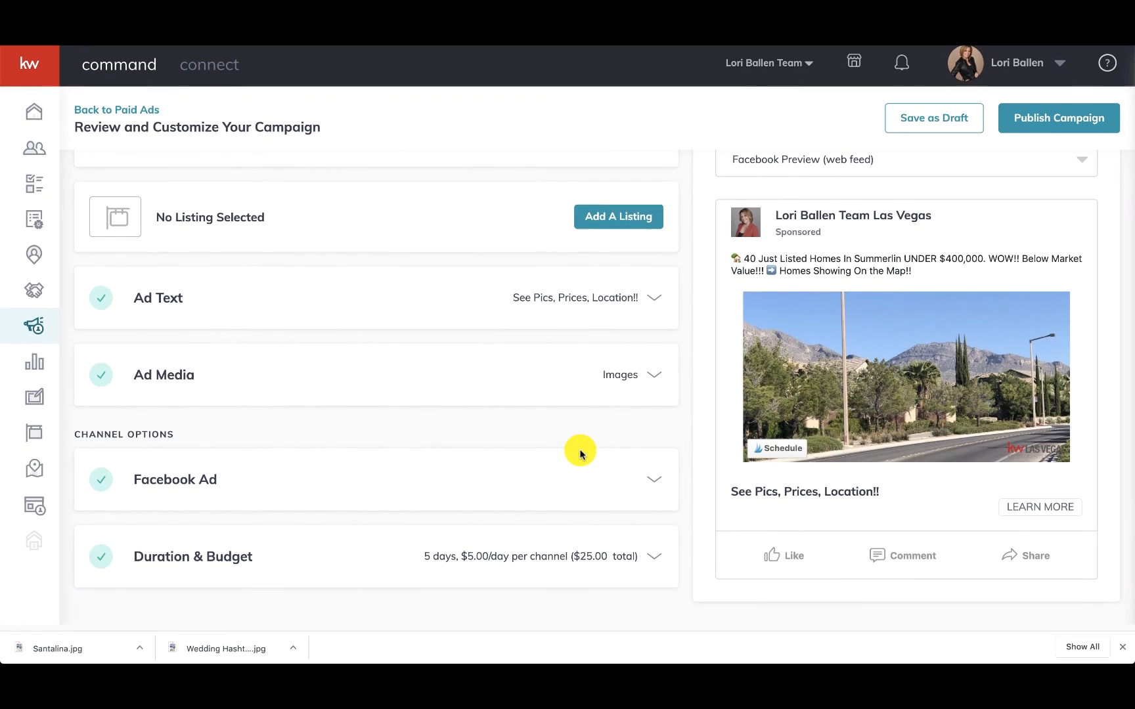
# Switch the ad preview to Facebook Preview (mobile) and review the ad and the campaign sections
pyautogui.scroll(2, 579, 451)
pyautogui.click(846, 208)
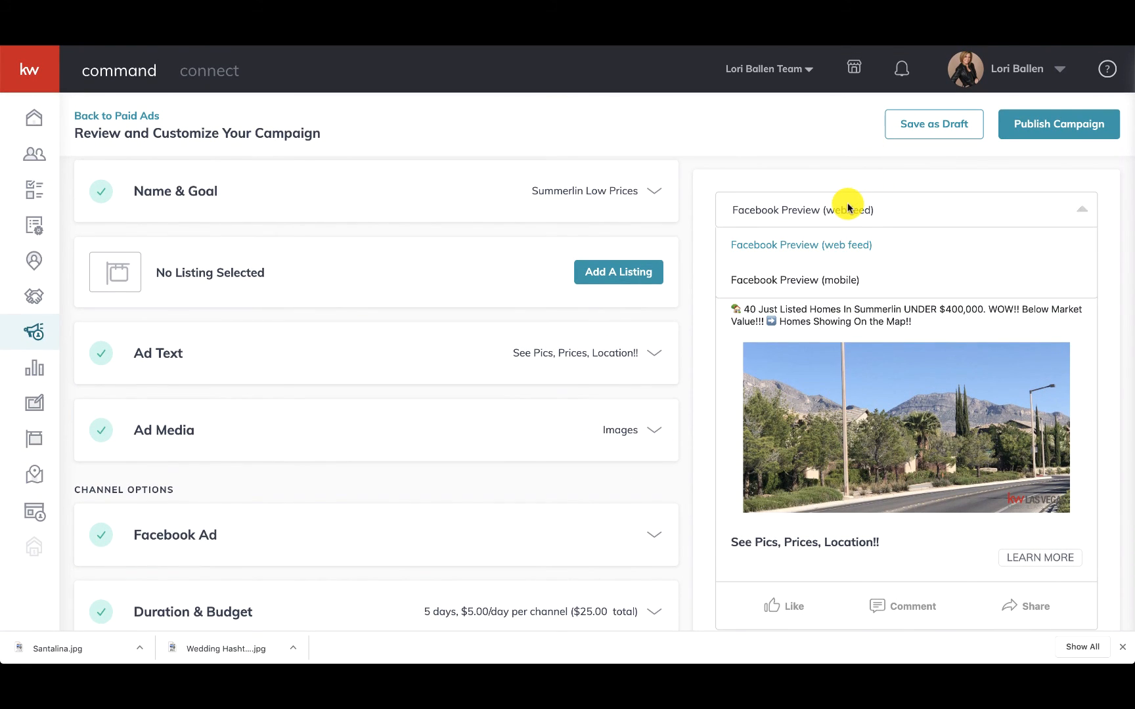
pyautogui.click(832, 281)
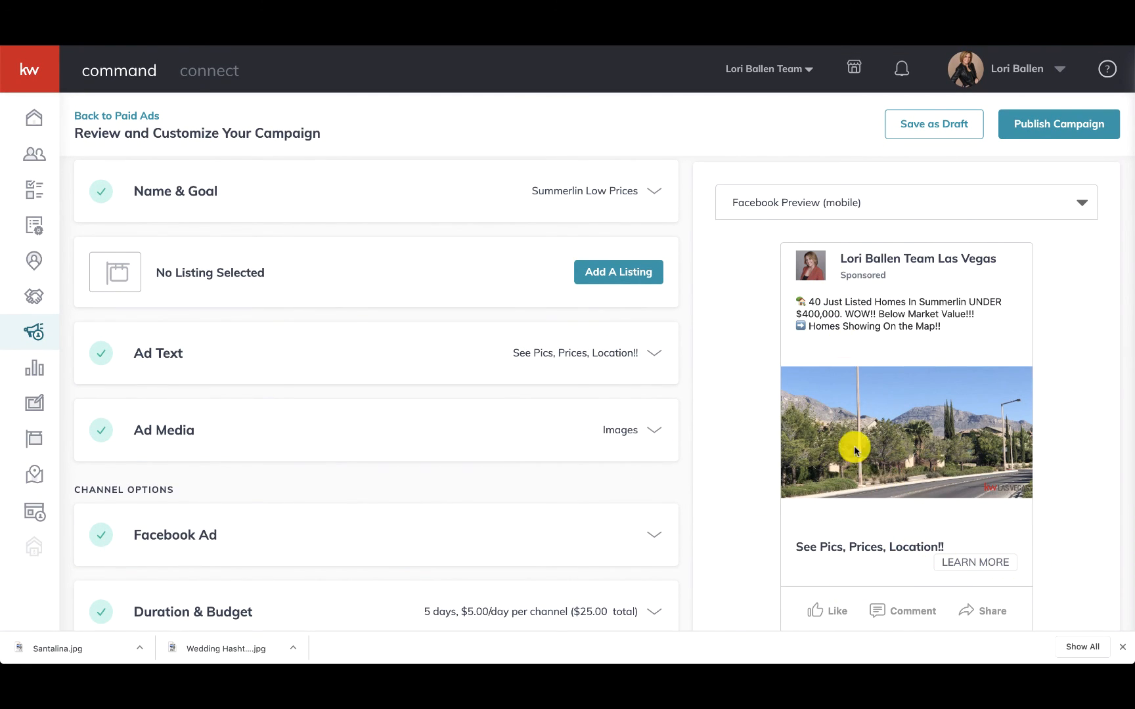
pyautogui.scroll(-1, 380, 405)
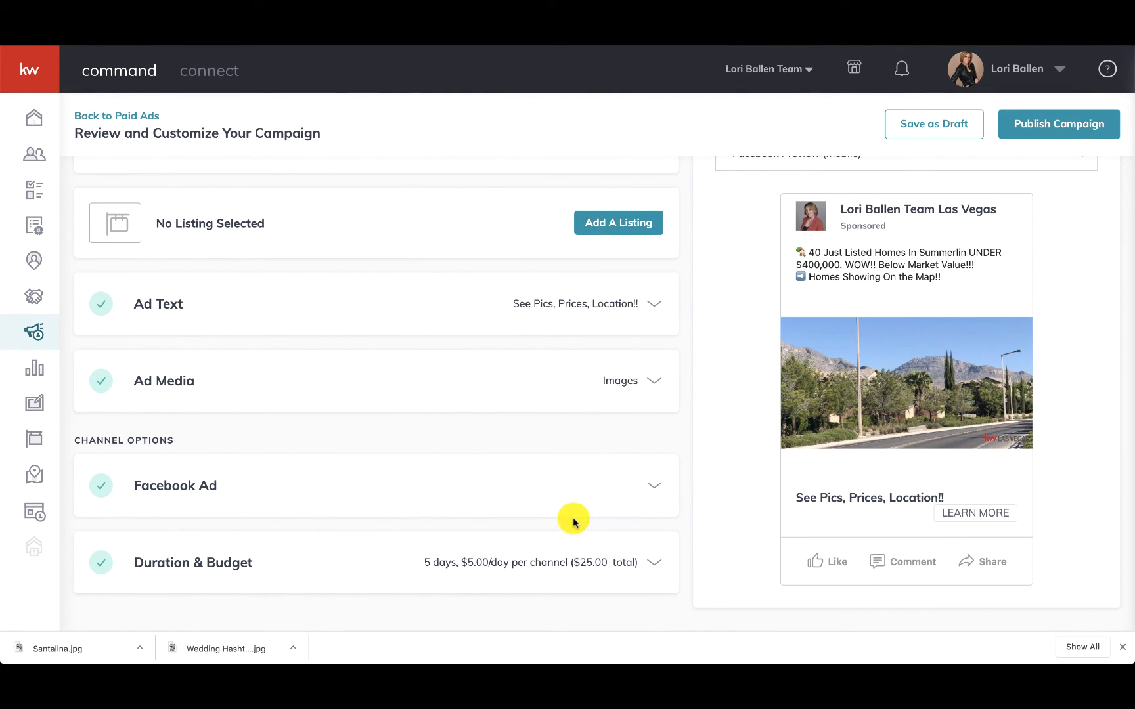
pyautogui.scroll(1, 580, 392)
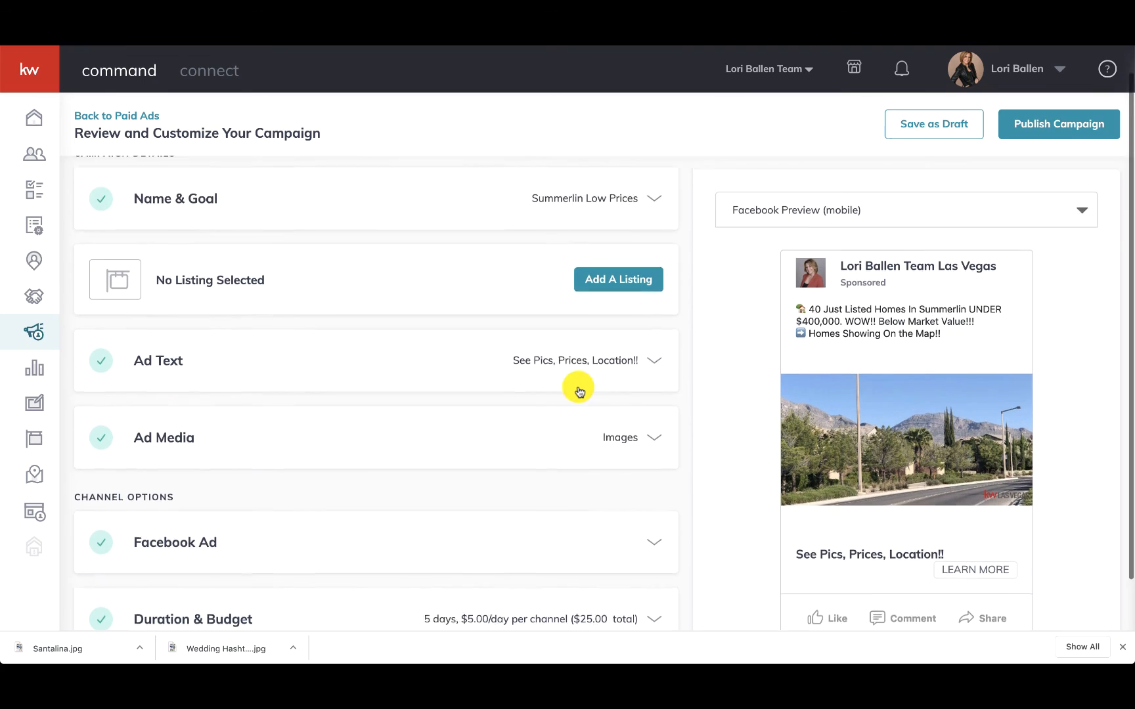
pyautogui.scroll(1, 579, 392)
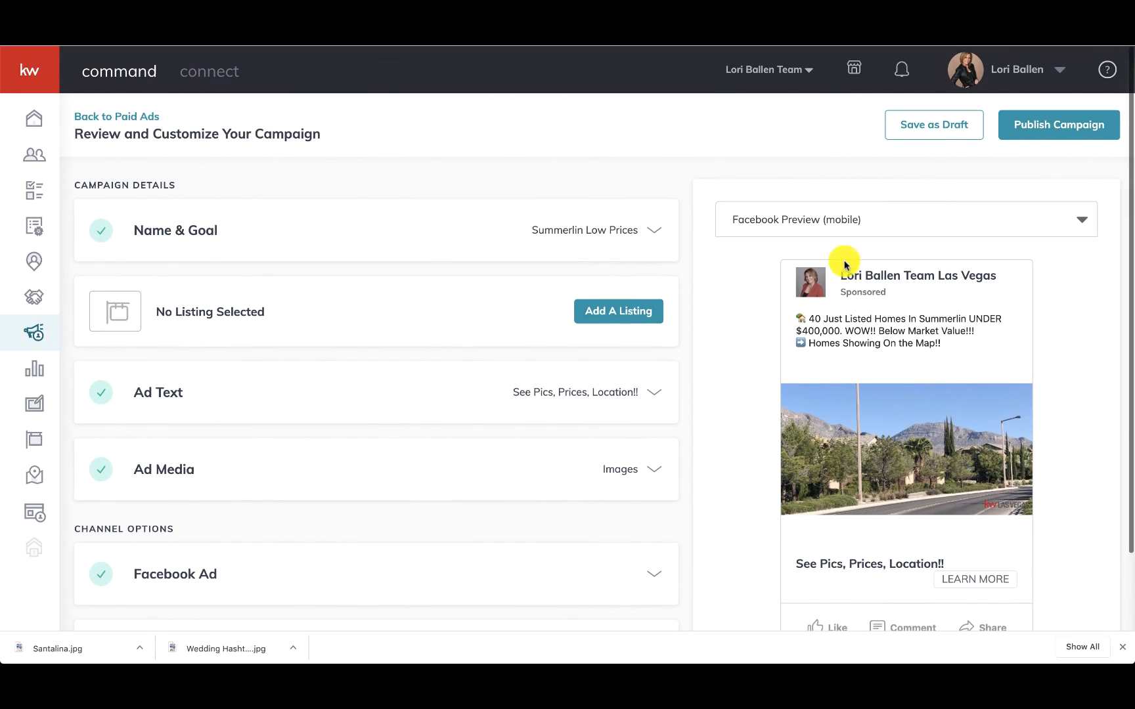
# Publish the campaign using the saved Visa payment profile and create it
pyautogui.click(1058, 126)
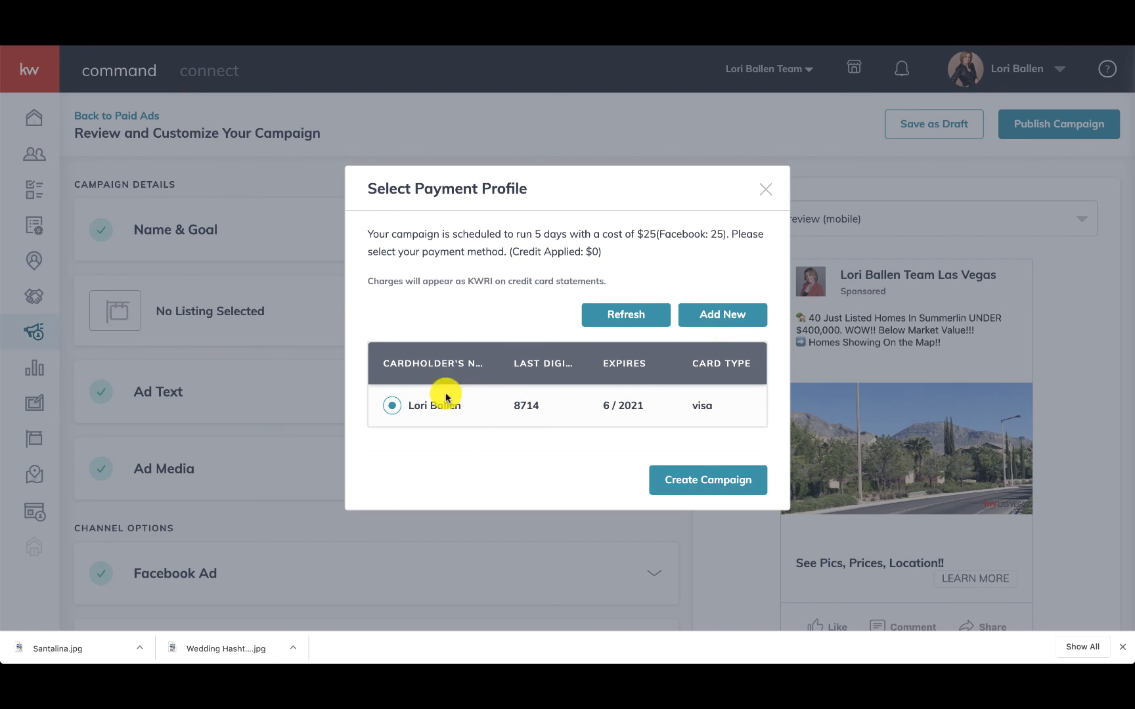
pyautogui.click(720, 485)
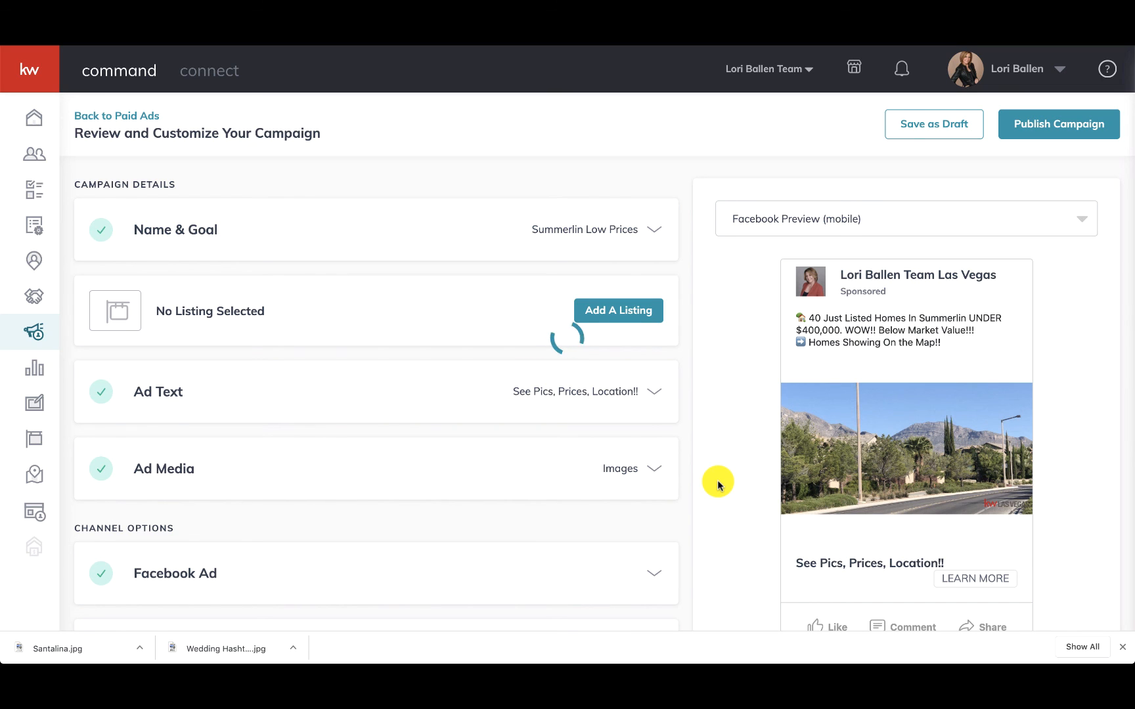
pyautogui.scroll(-2, 930, 375)
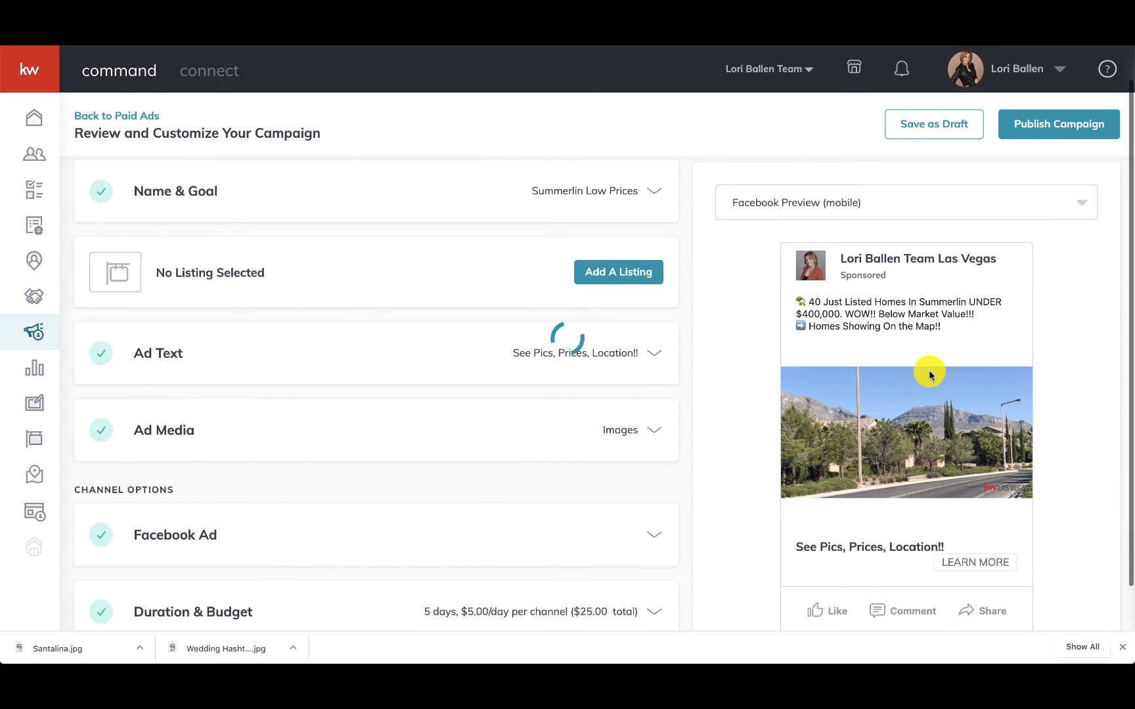
pyautogui.scroll(2, 930, 375)
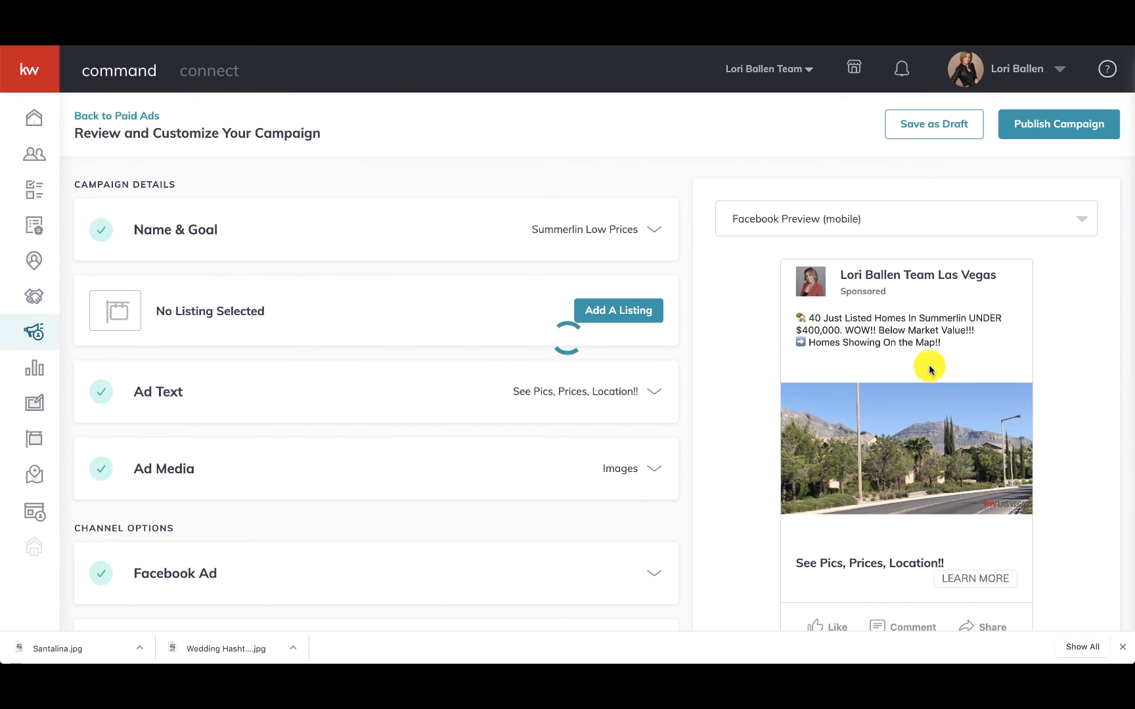